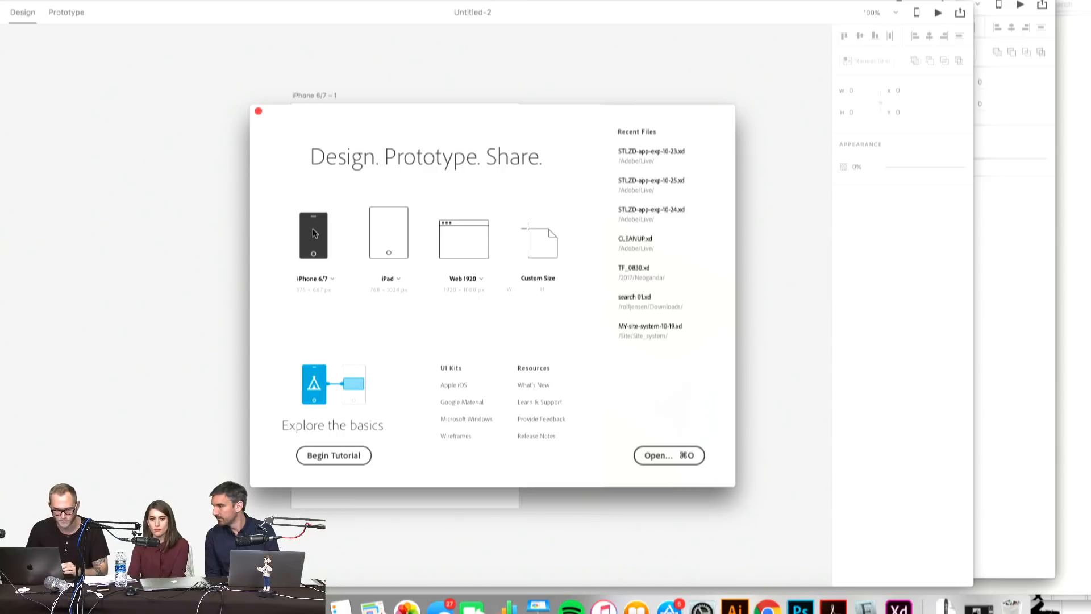
- Create a new document with an iPhone 6/7 artboard
left_click(332, 278)
left_click(327, 279)
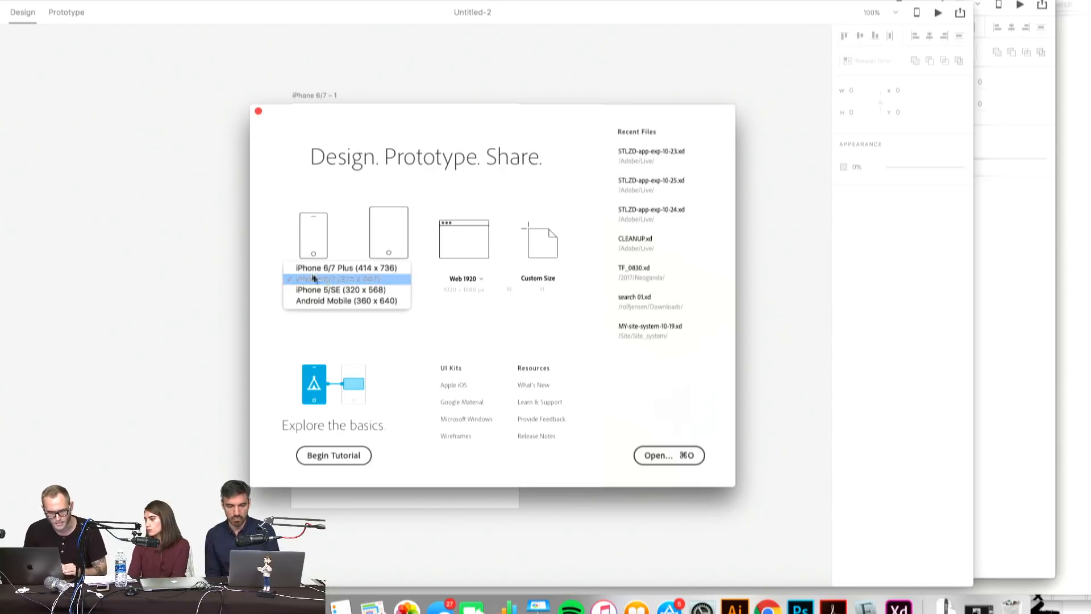
left_click(317, 233)
left_click(351, 87)
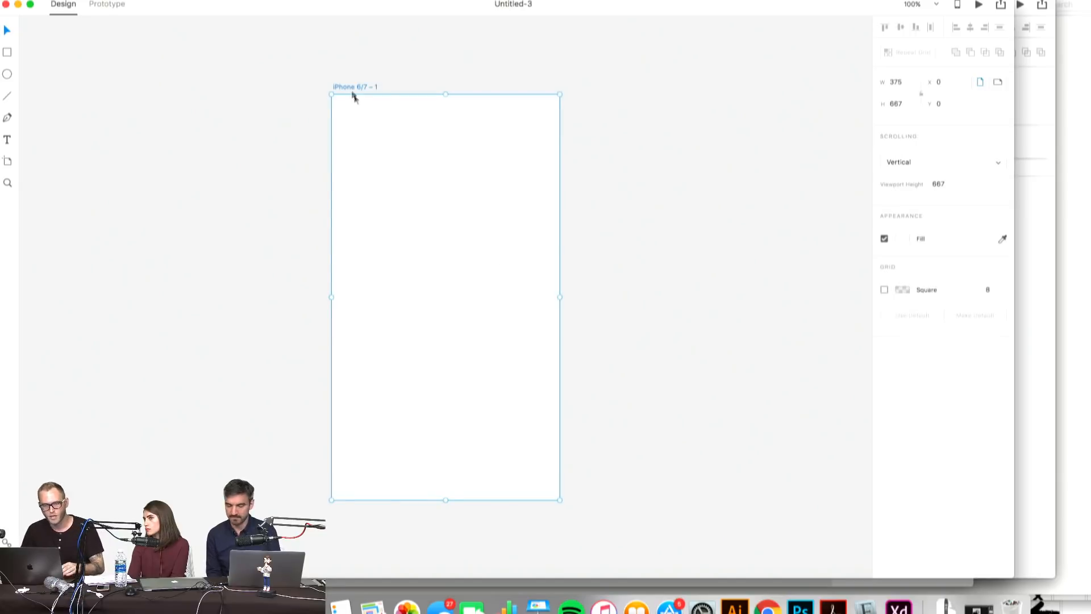
- Draw a rectangle about 347 × 385 px in the upper part of the artboard, with a small margin at its sides
left_click_drag(493, 112, 298, 150)
left_click_drag(229, 162, 357, 138)
left_click(139, 192)
left_click(8, 52)
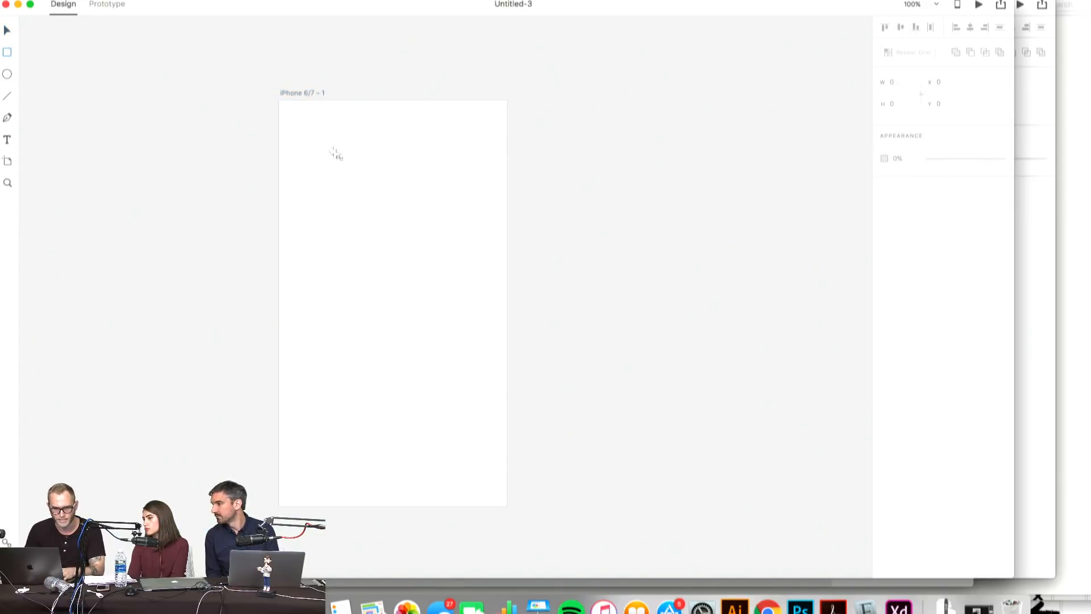
mouse_move(258, 115)
left_mouse_down()
mouse_move(327, 200)
mouse_move(439, 273)
mouse_move(391, 237)
mouse_move(476, 316)
mouse_move(468, 350)
left_mouse_up()
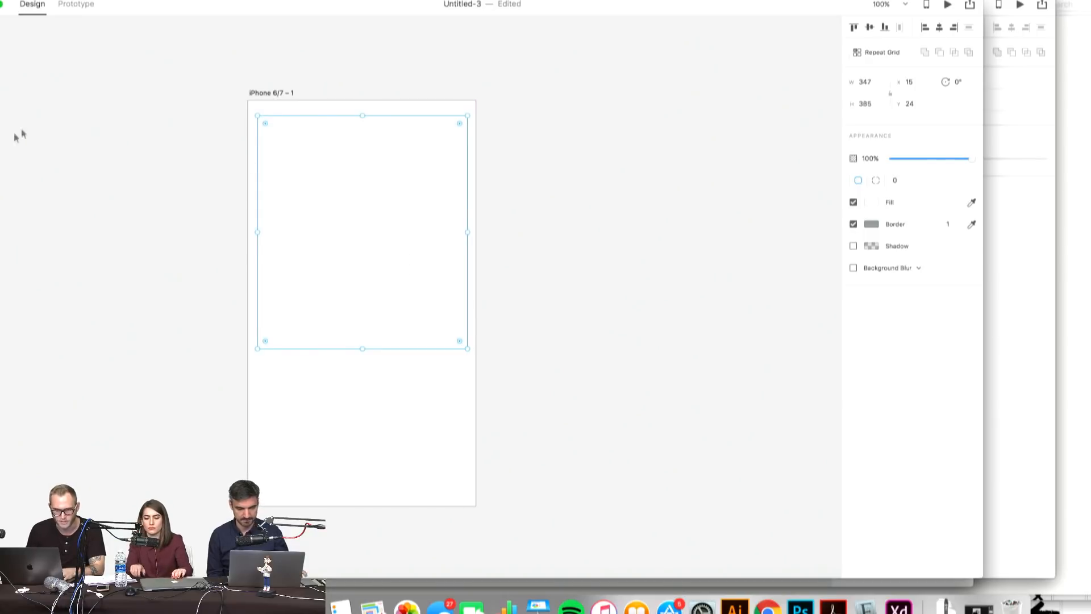
- Fill the rectangle with black and remove its border
left_click(871, 203)
left_click_drag(785, 215, 722, 237)
left_click(913, 213)
left_click(853, 224)
left_click(547, 194)
- Move the black rectangle to X 14, Y 19 and extend its lower edge to a height of 397
left_click_drag(335, 206, 338, 203)
scroll(344, 313, "up", 3)
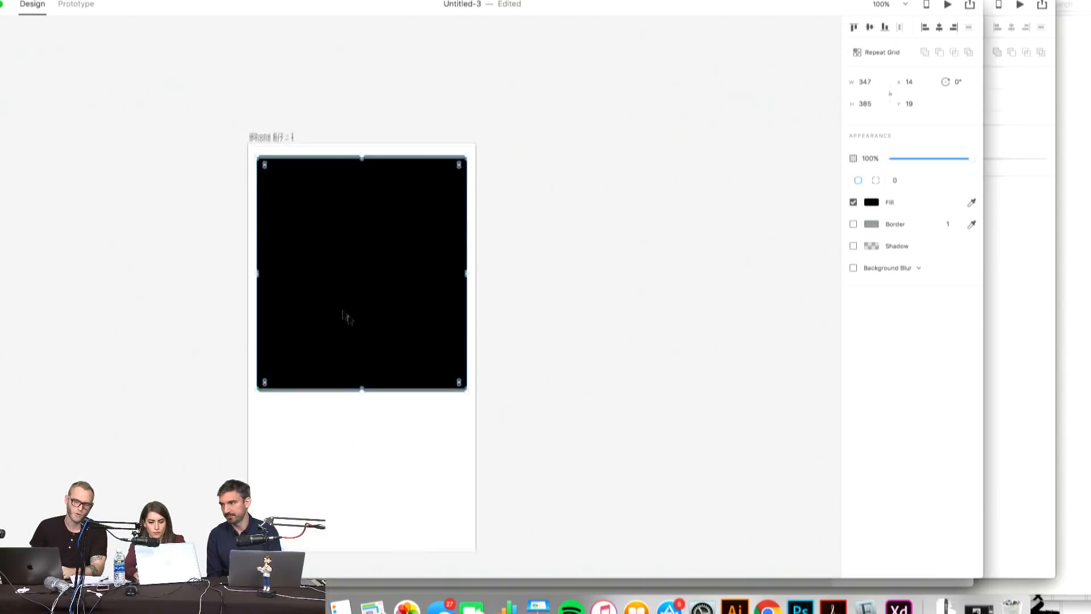
scroll(381, 349, "down", 2)
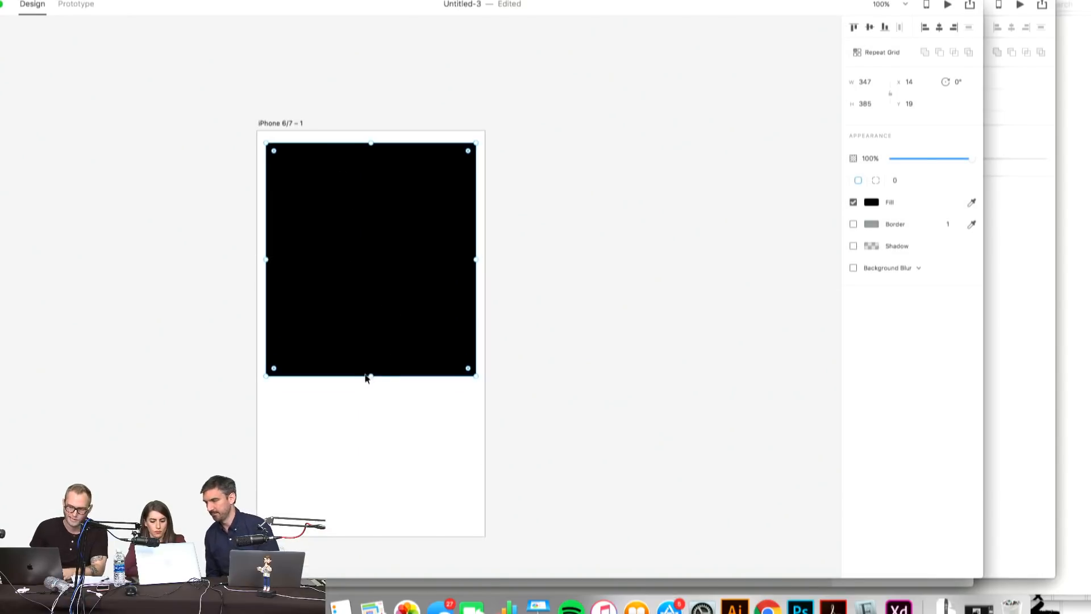
left_click_drag(373, 375, 372, 382)
- Save black as a color swatch, change the rectangle's fill to light grey #C3C3C3 and save that swatch too
left_click(871, 202)
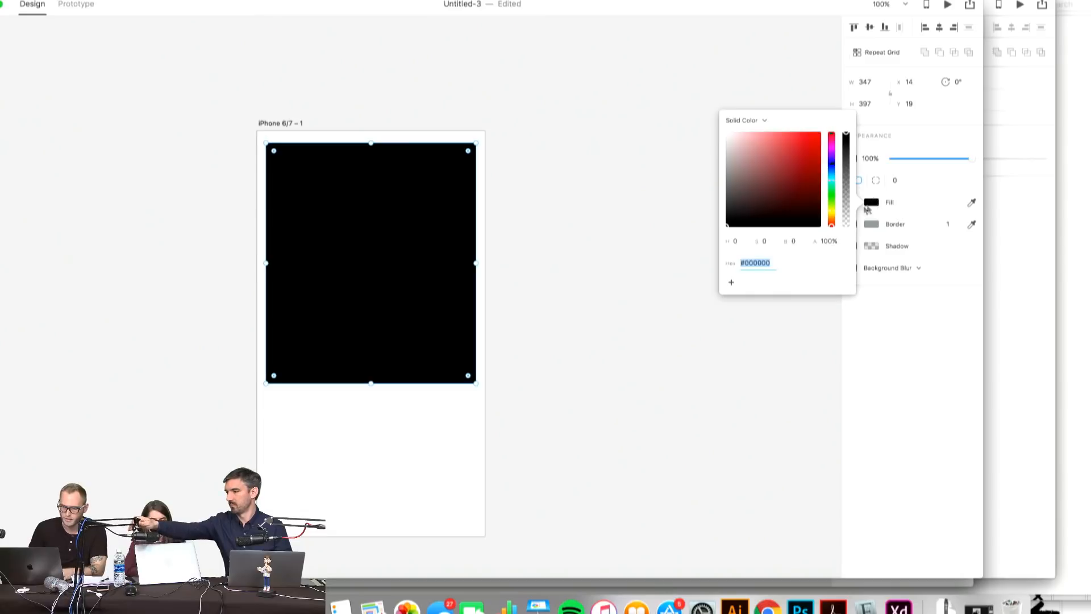
left_click(731, 282)
left_click_drag(734, 176, 717, 153)
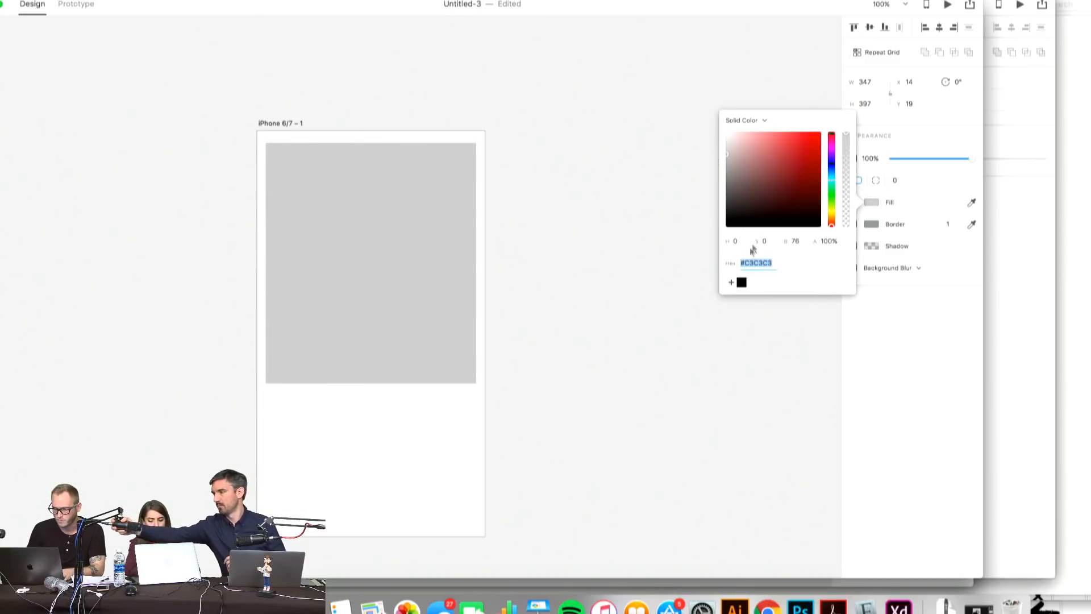
left_click(733, 282)
left_click(592, 263)
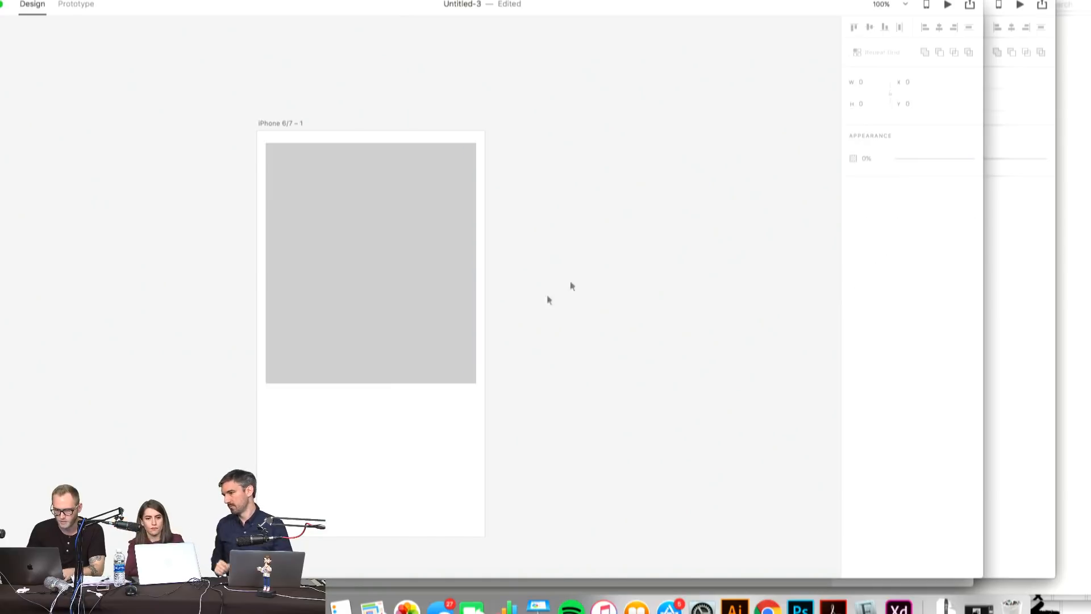
scroll(463, 266, "down", 3)
scroll(463, 266, "left", 3)
left_click(483, 238)
left_click(648, 236)
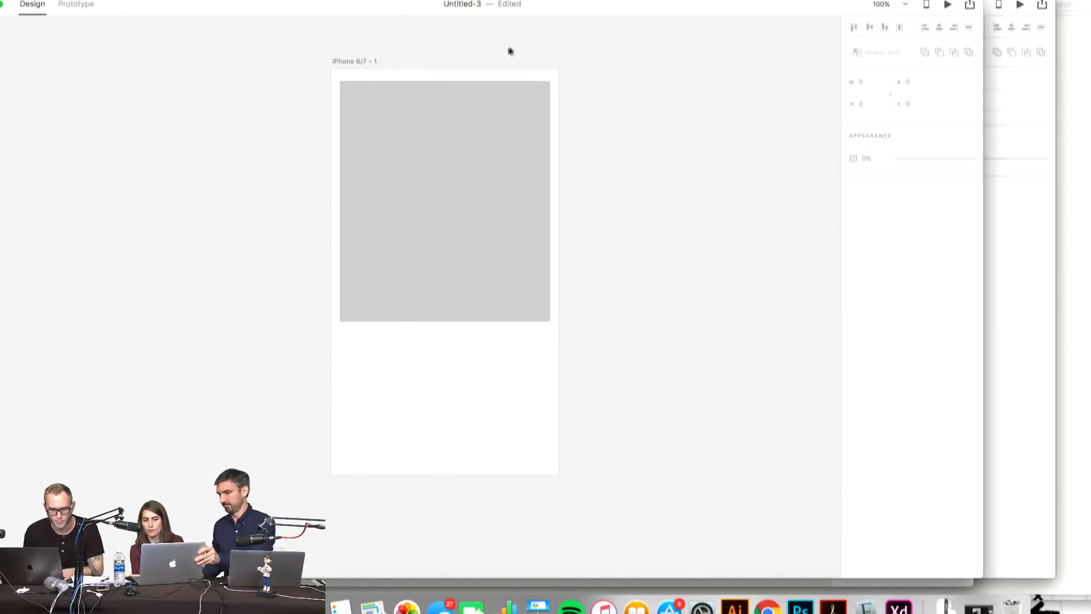
scroll(387, 134, "up", 2)
scroll(386, 134, "right", 3)
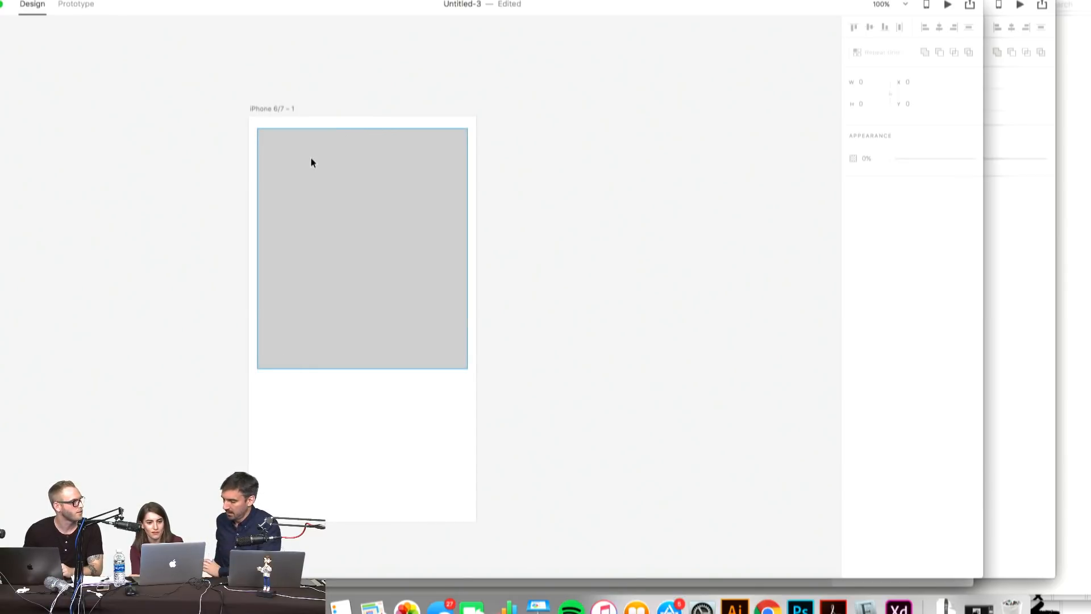
key("space")
left_click_drag(337, 185, 336, 184)
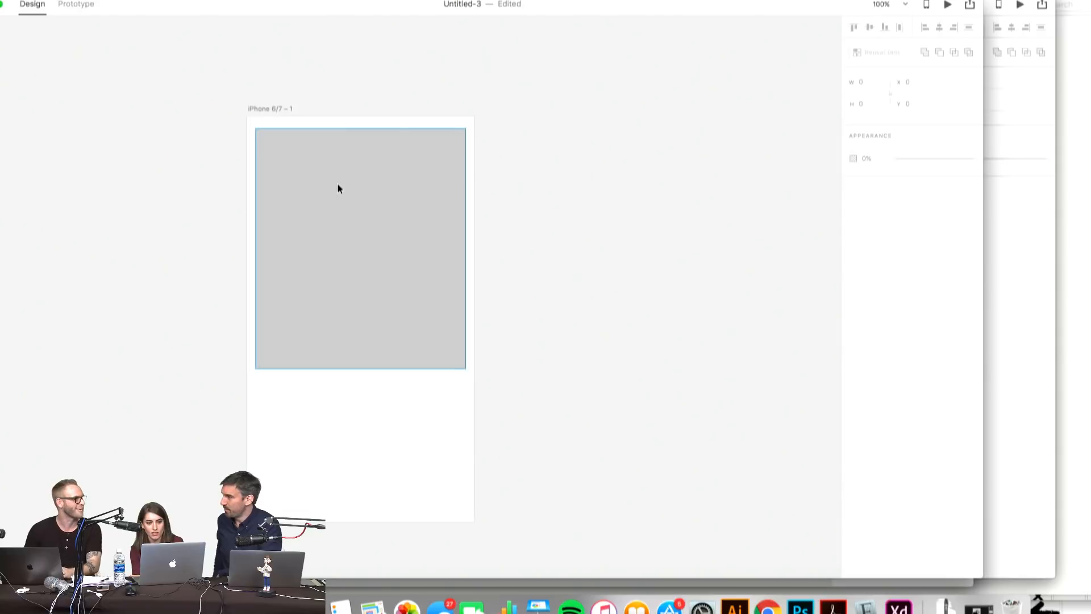
left_click(333, 190)
scroll(399, 197, "down", 1)
left_click(548, 176)
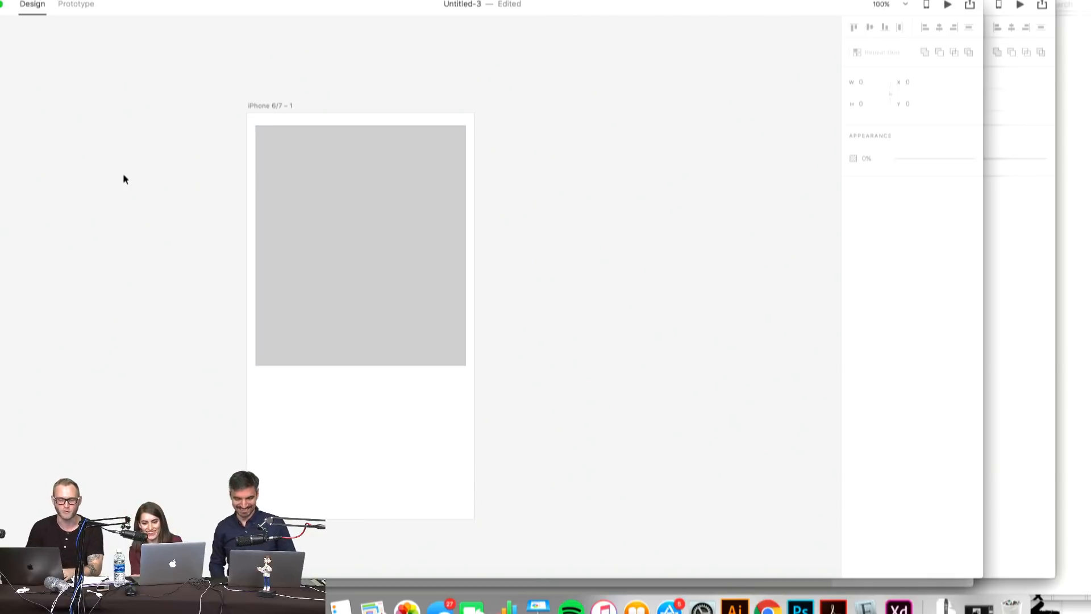
scroll(124, 178, "down", 1)
scroll(190, 209, "up", 2)
left_click_drag(509, 214, 514, 217)
left_click_drag(337, 236, 328, 230)
left_click(323, 236, "alt")
left_click(322, 236, "alt")
left_click(322, 235, "alt")
left_click(322, 236, "alt")
left_click(322, 235, "alt")
left_click(322, 236, "alt")
left_click(320, 235, "alt")
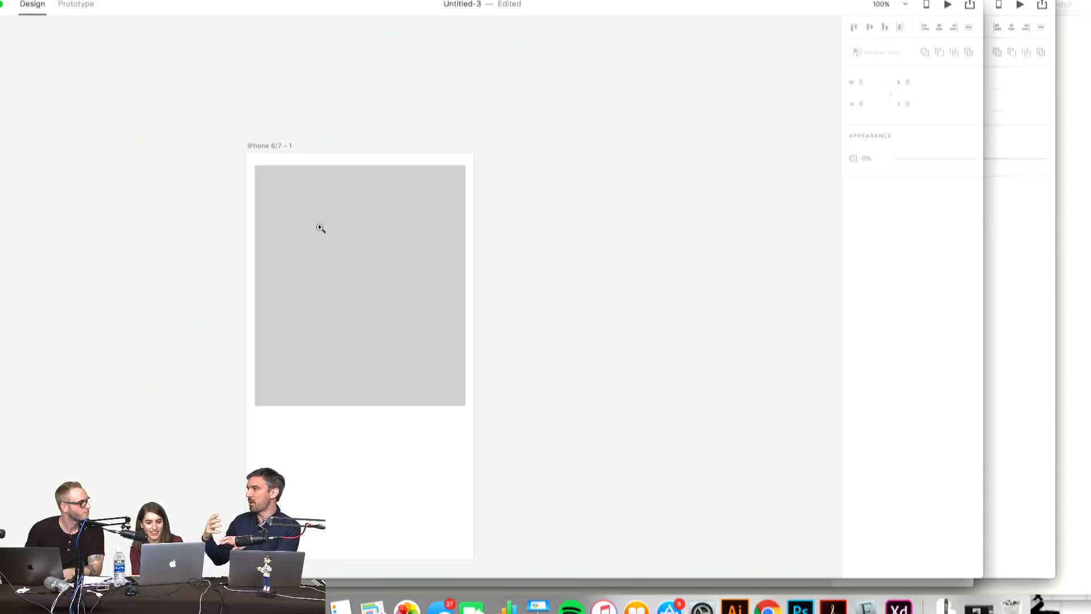
- Duplicate the light grey rectangle toward the artboard's left side and narrow the copy into a strip 10 px wide
left_click(321, 228)
left_click(323, 222)
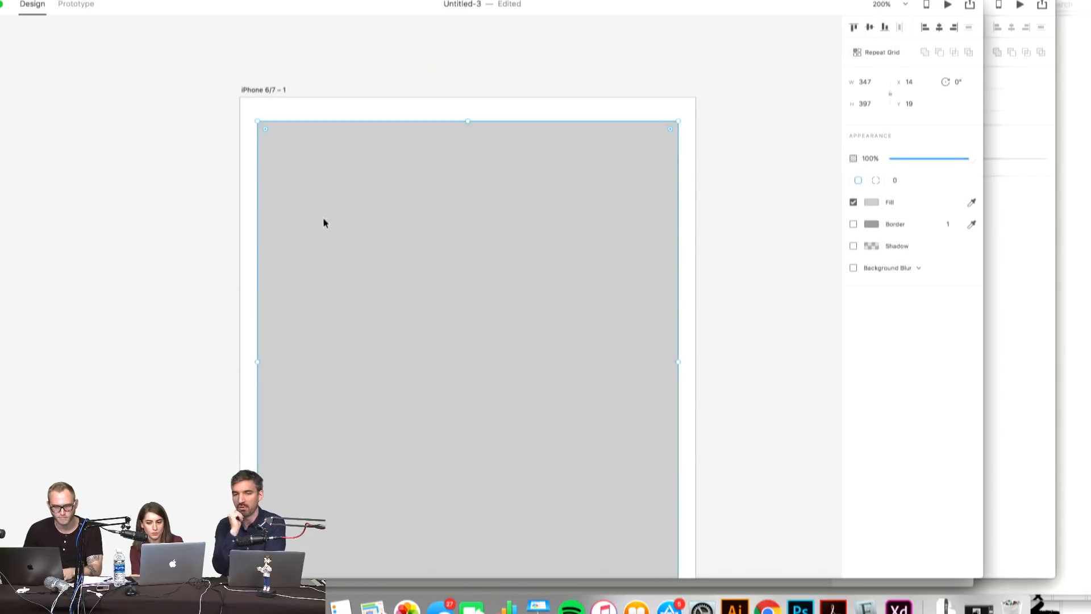
left_click_drag(472, 228, 291, 226)
left_click_drag(393, 212, 445, 174)
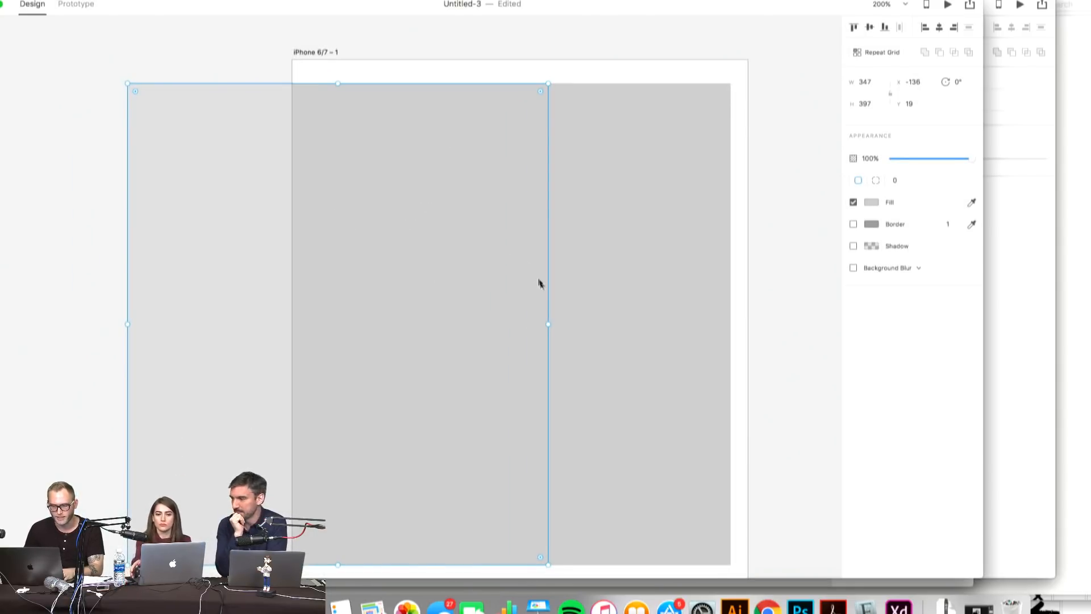
left_click_drag(548, 324, 262, 323)
- Fill the narrow strip with mid grey #848484 and move it against the artboard's left edge at X 0
left_click(869, 205)
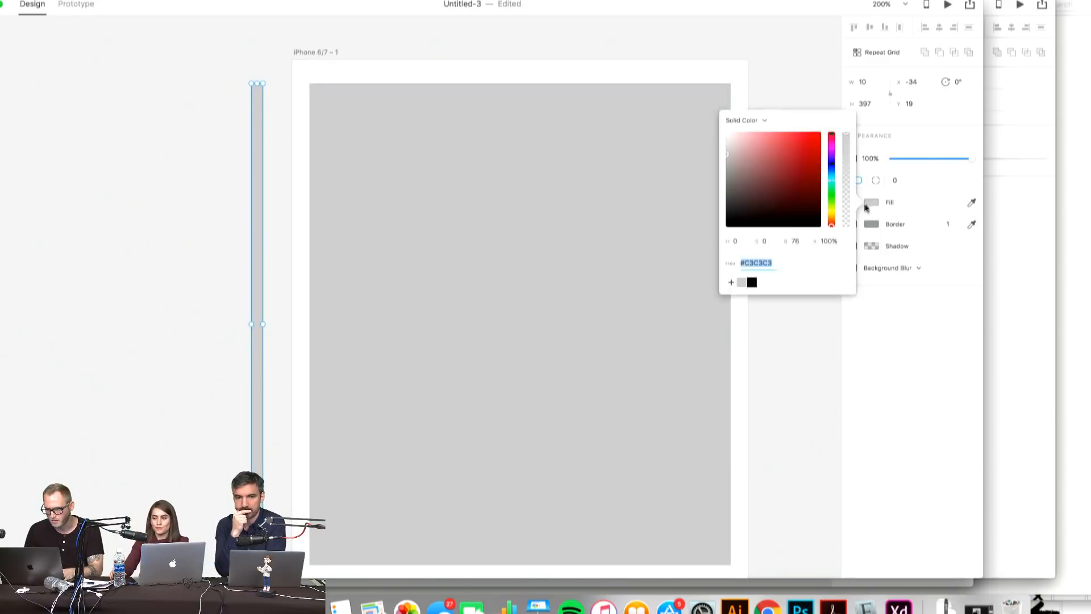
left_click(727, 177)
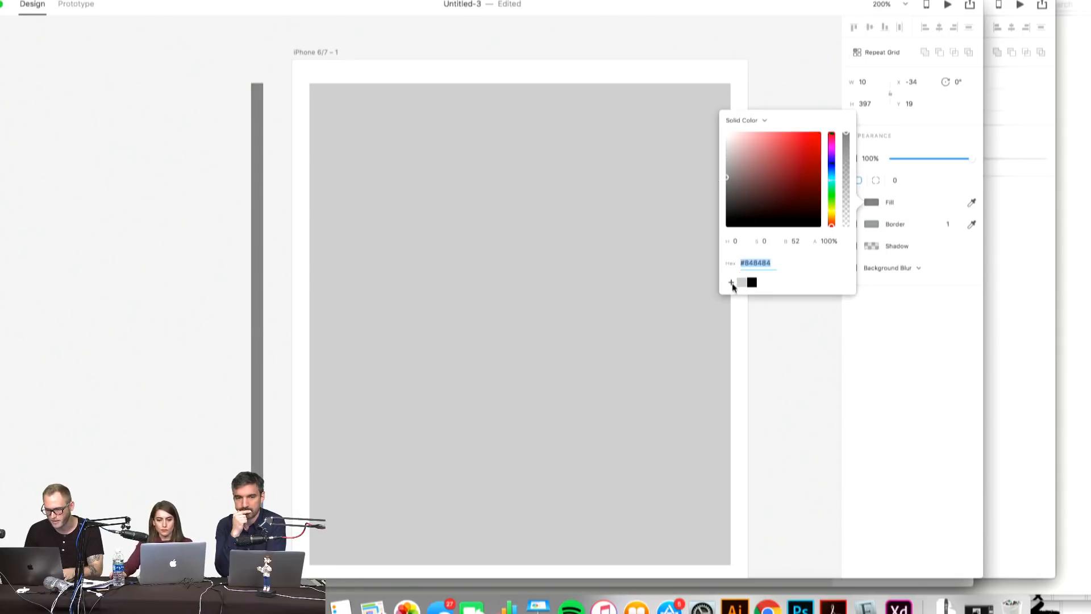
left_click_drag(254, 213, 299, 212)
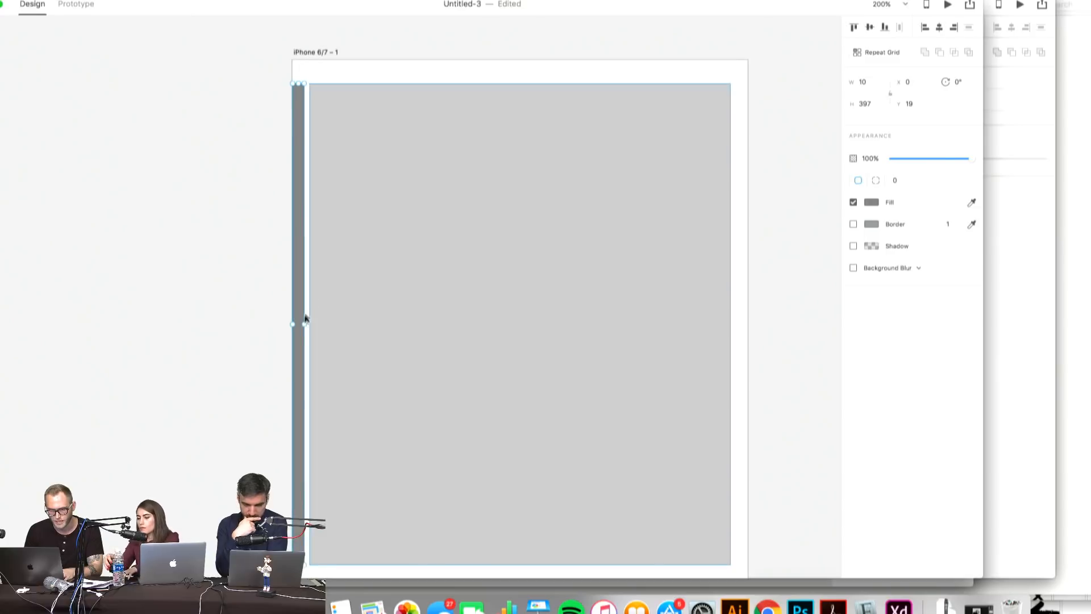
- Narrow the strip to 9 px and move the light grey rectangle against it at X 9, Y 17
mouse_move(302, 318)
left_mouse_down()
mouse_move(203, 310)
mouse_move(207, 330)
mouse_move(294, 302)
left_mouse_up()
key("super+z")
left_click_drag(371, 274, 366, 274)
- Move the strip to the artboard's right edge, widen it to about 12 px and stretch the light grey rectangle to meet it
left_click(295, 202)
left_click_drag(296, 202, 740, 199)
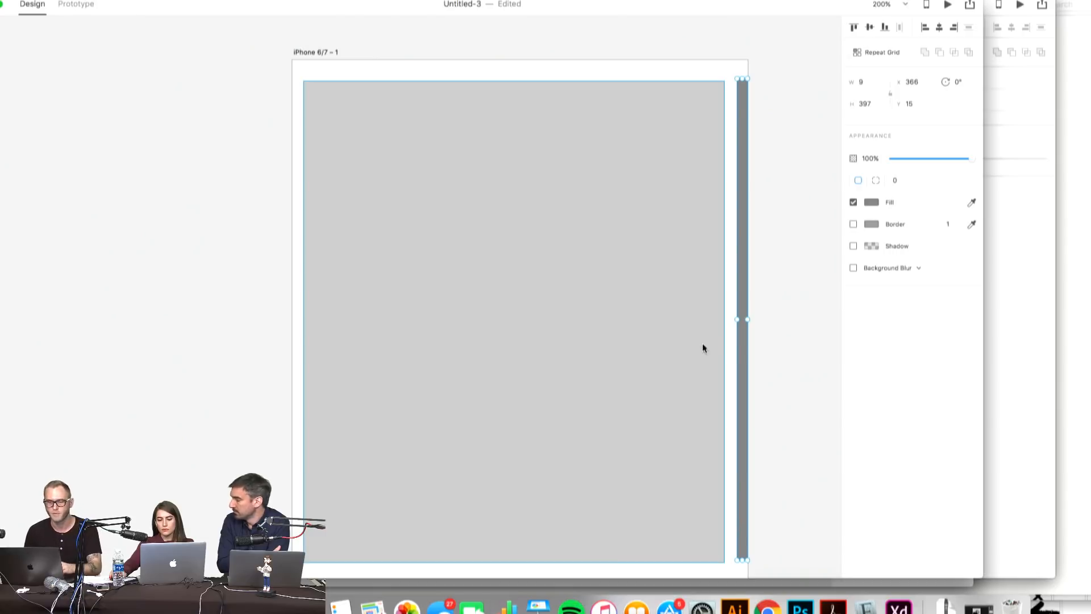
left_click_drag(740, 322, 729, 320)
left_click(702, 327)
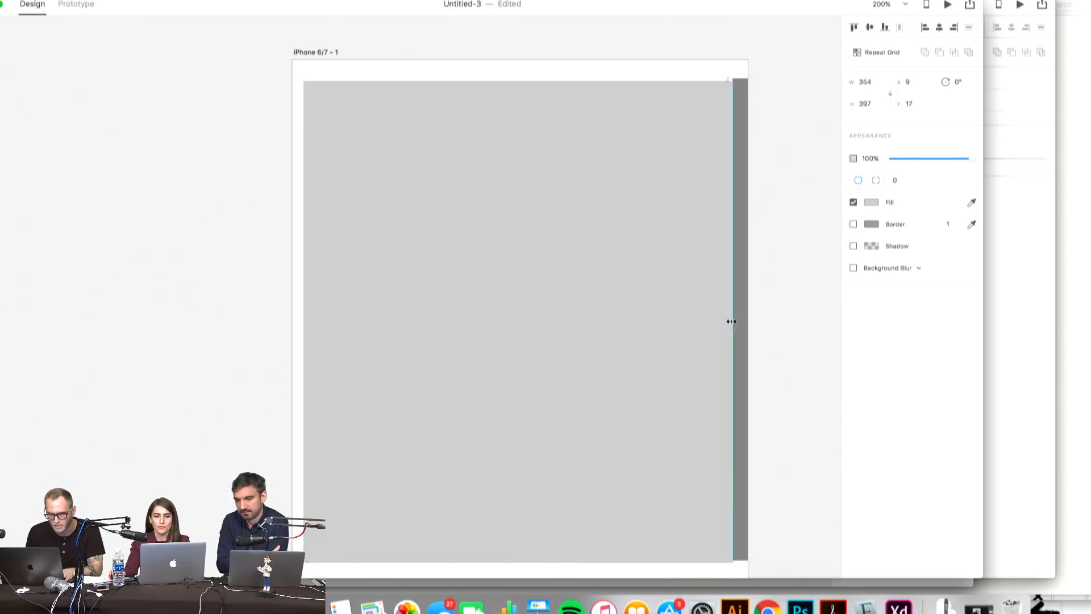
- Move the 12 px strip to the artboard's left edge and trim the light grey rectangle's left side to meet it
left_click(741, 319)
left_click_drag(741, 319, 308, 322)
left_click(350, 315)
- Rotate the strip 90° and lay it along the artboard's top edge
left_click(300, 305)
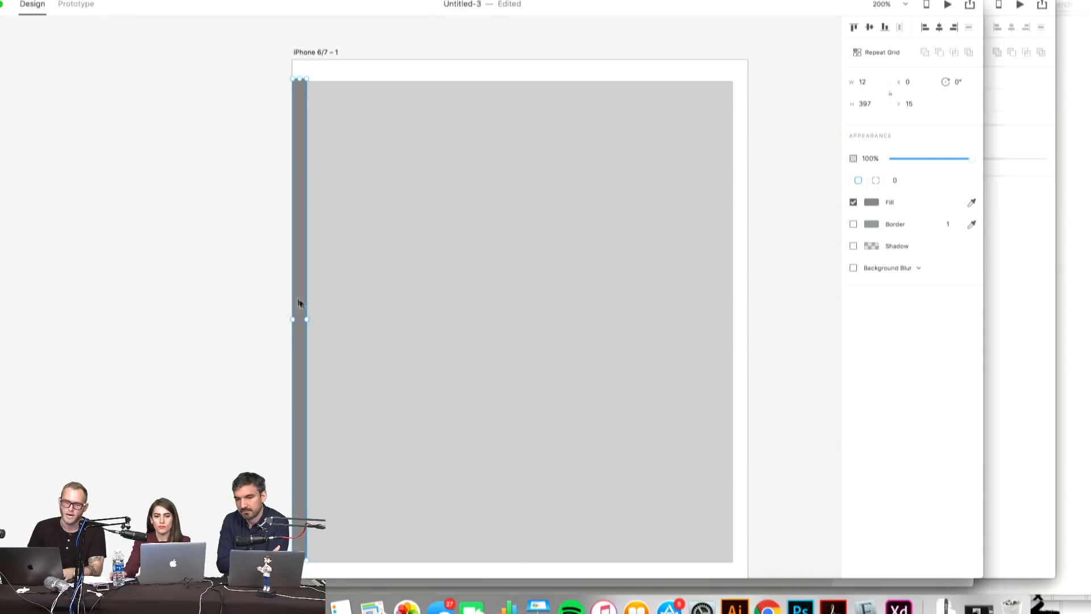
left_click_drag(299, 223, 241, 154)
left_click_drag(240, 69, 240, 132)
left_click_drag(252, 78, 606, 68)
- Extend the light grey rectangle's top edge up to the strip at Y 12 and move the strip off the artboard
left_click(585, 115)
left_click_drag(520, 81, 522, 75)
left_click(570, 70)
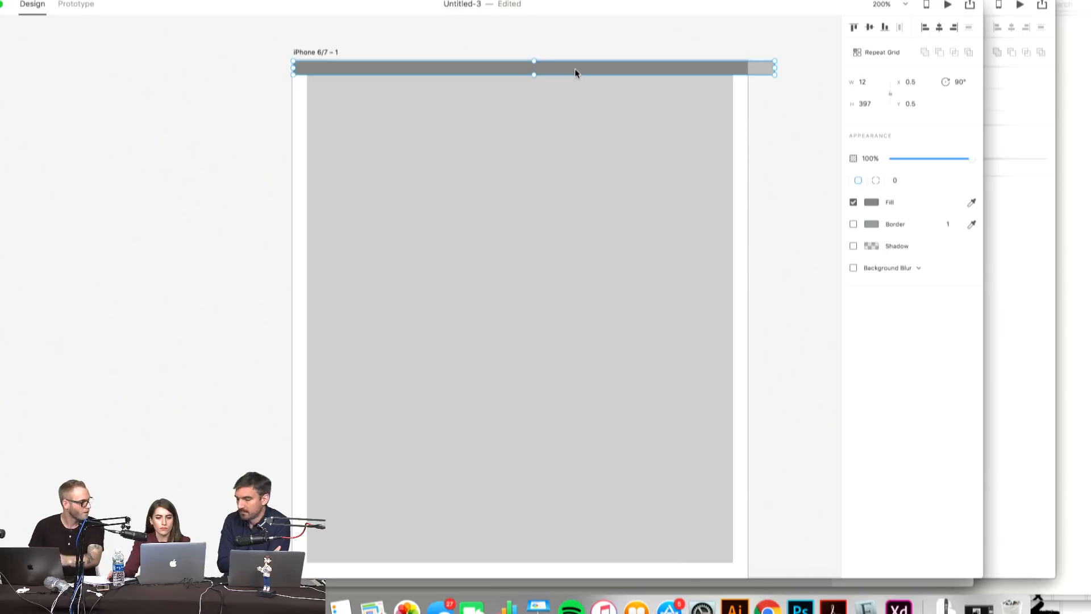
left_click_drag(575, 73, 34, 161)
left_click(280, 190)
- Try narrowing the light grey rectangle from its left edge to a width of 349
left_click(404, 193, "alt")
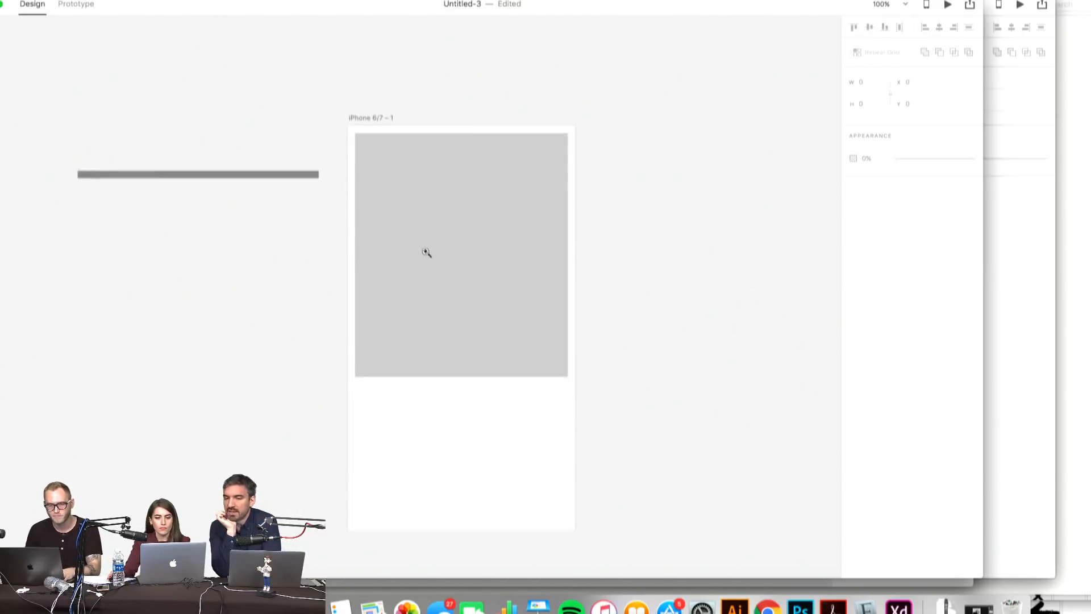
left_click(426, 242)
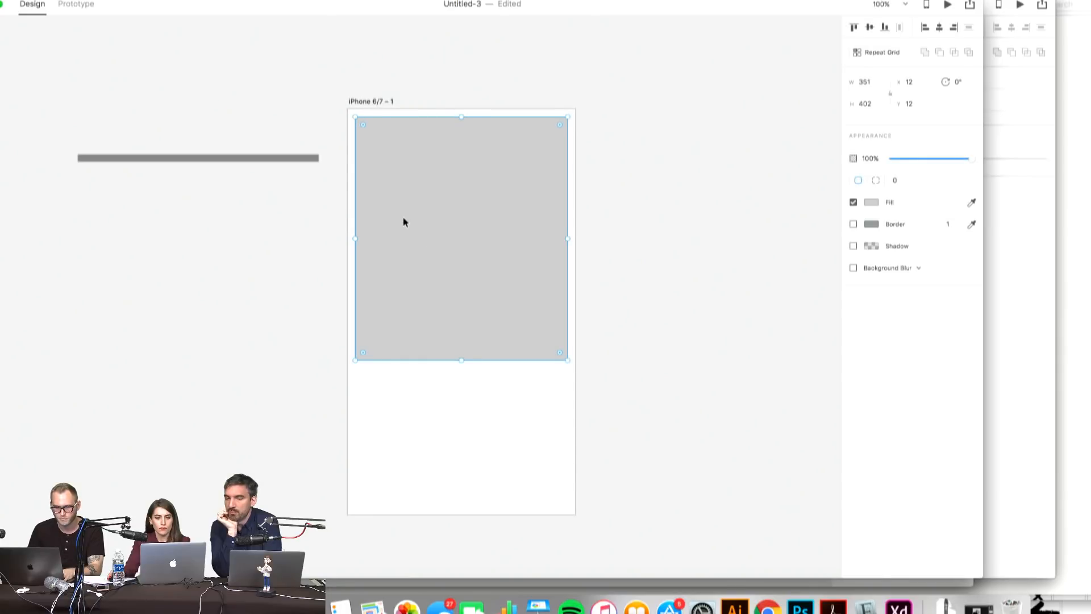
left_click(380, 218)
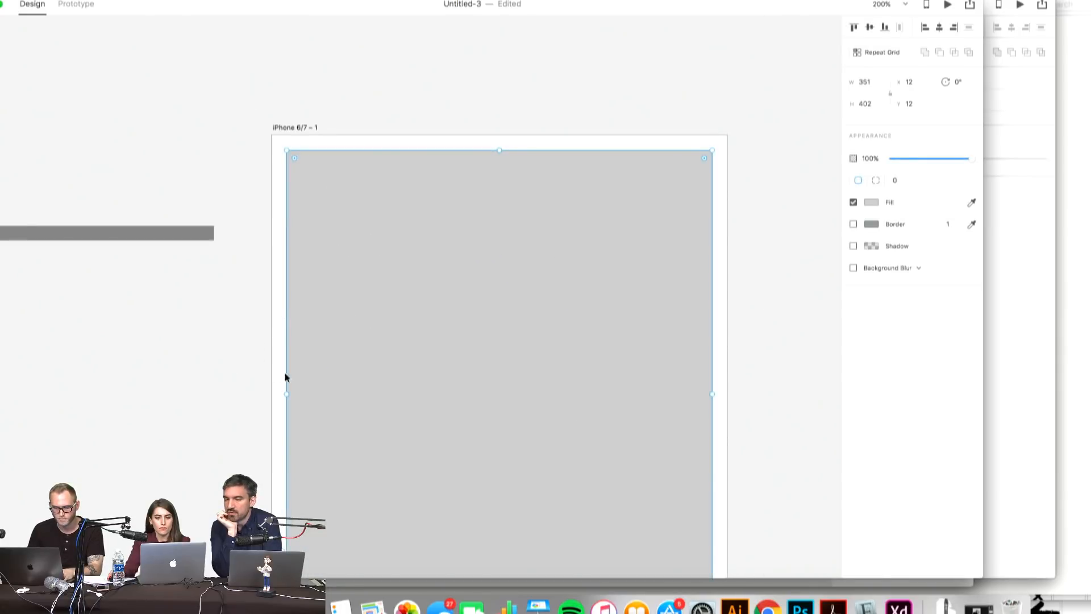
left_click_drag(284, 393, 287, 390)
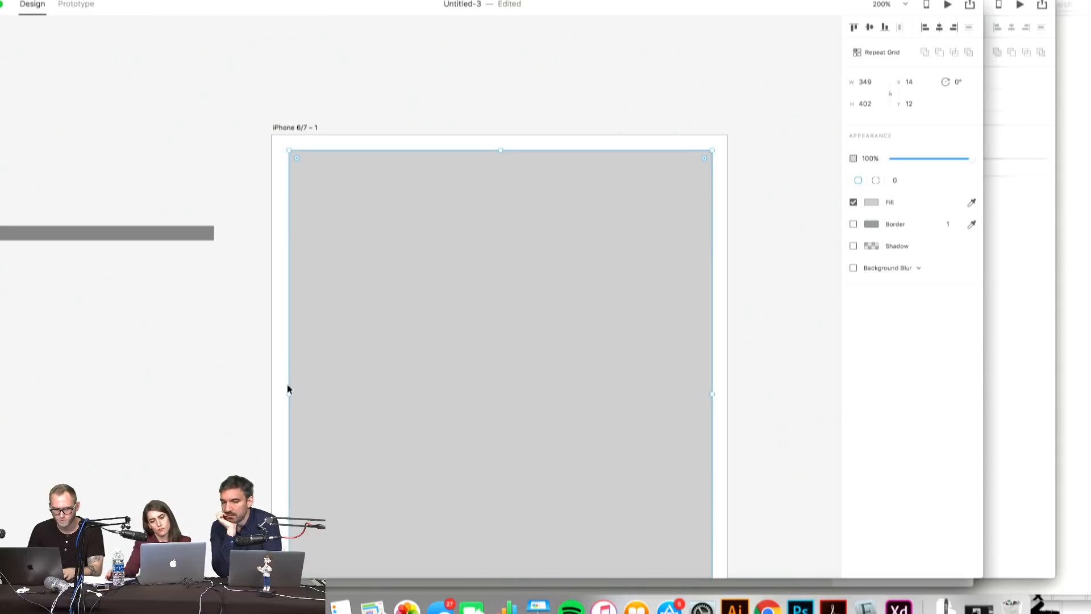
left_click(199, 321)
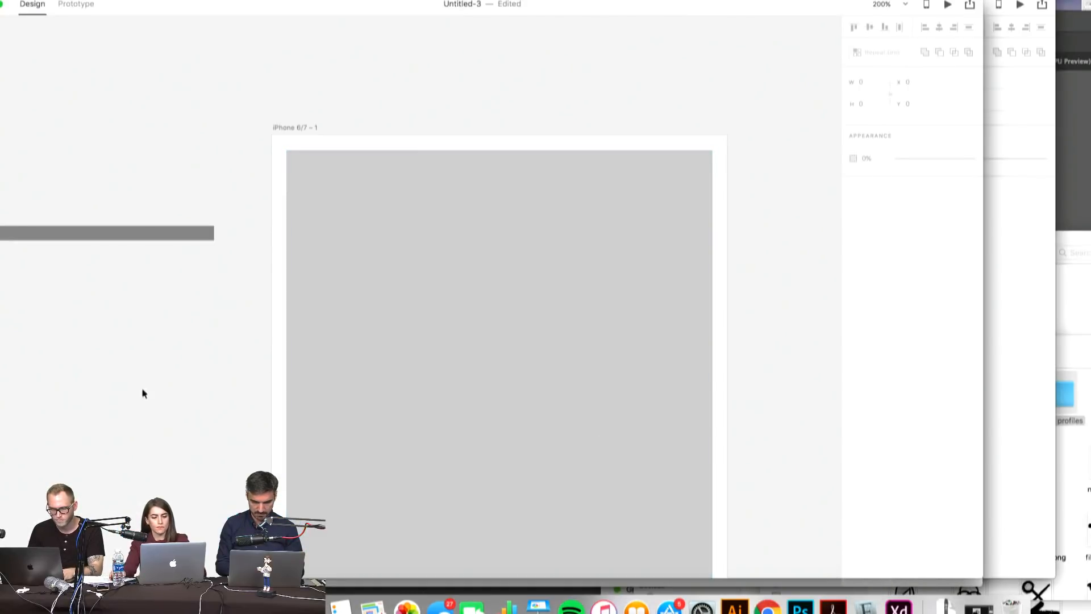
- Add a text box about 268 × 54 px below the light grey rectangle reading "Conventionalize yourself"
left_click_drag(448, 299, 409, 215)
left_click_drag(418, 263, 457, 287)
left_click(523, 292, "alt+super")
left_click(523, 293, "alt+super")
left_click(523, 292, "alt+super")
left_click_drag(513, 323, 471, 217)
left_click(477, 244)
left_click(136, 161)
left_click_drag(413, 315, 536, 341)
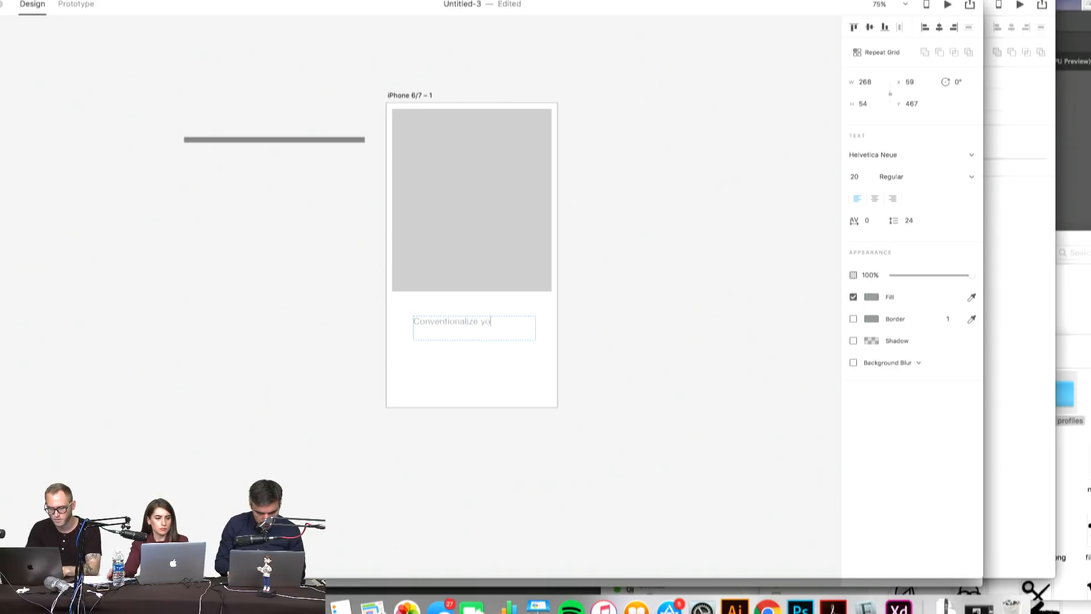
key("Escape")
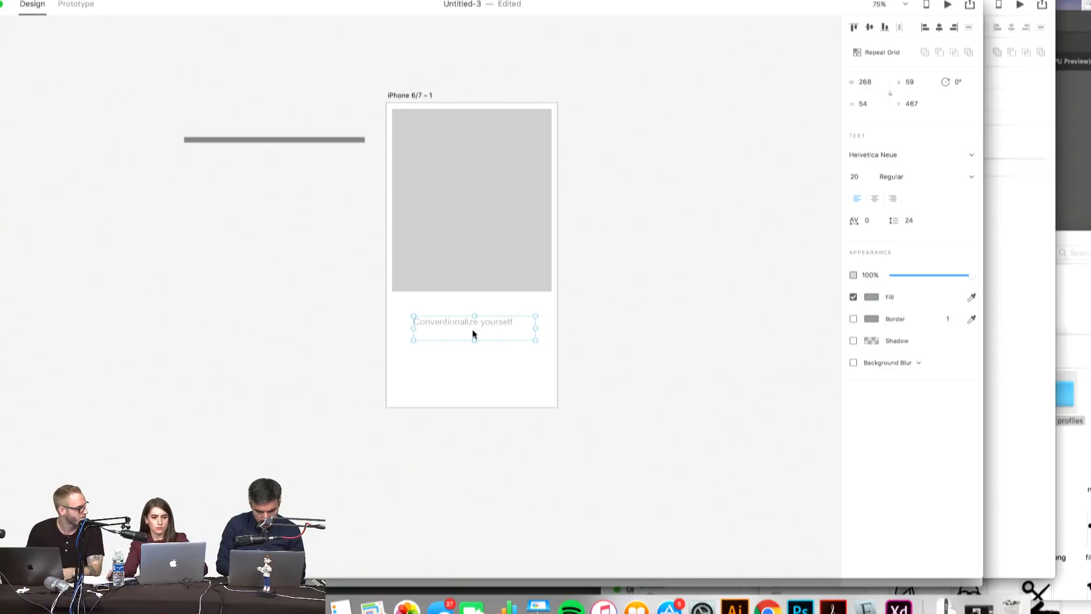
- Move the "Conventionalize yourself" text box to the artboard's horizontal centre and centre-align its text
key("t")
left_click(487, 326)
key("Escape")
key("Escape")
left_click_drag(487, 324, 491, 328)
left_click(876, 199)
left_click(484, 287)
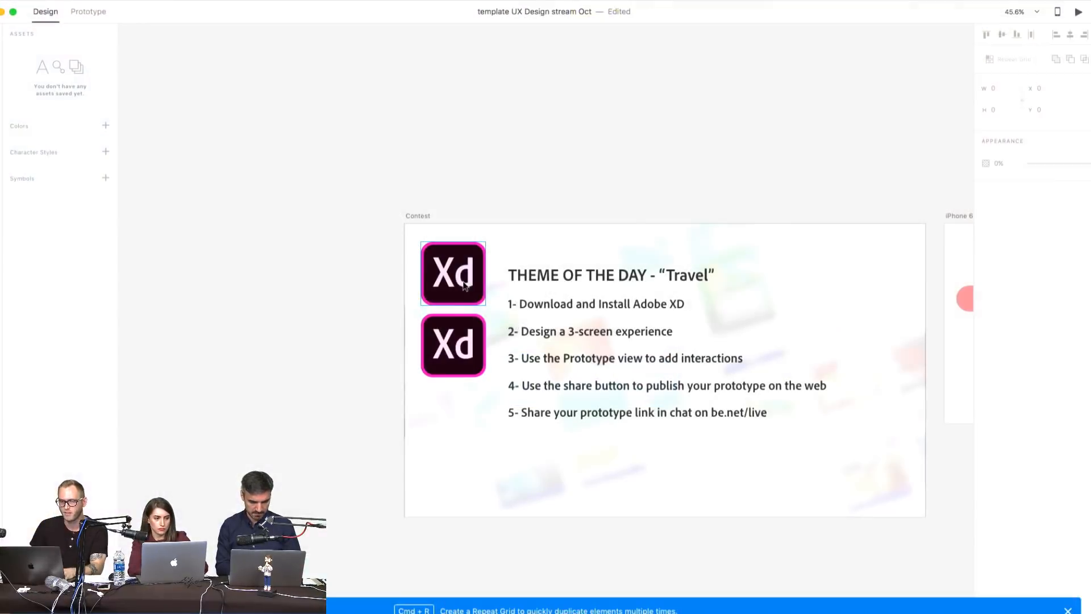
- Select the lower Xd logo on the Contest artboard of the UX Design stream template document
left_click(457, 344)
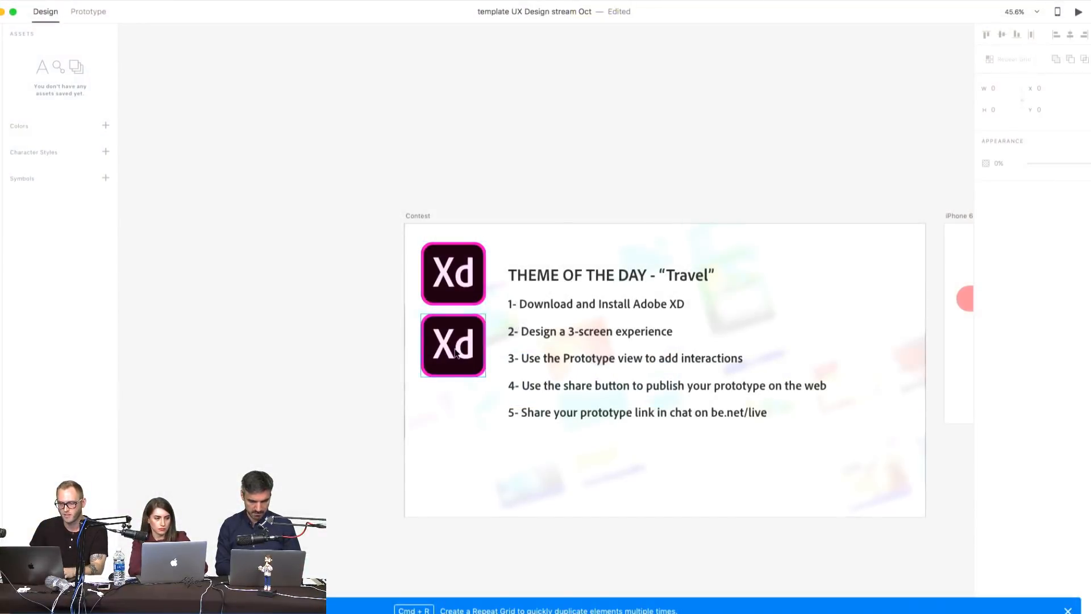
left_click(455, 348)
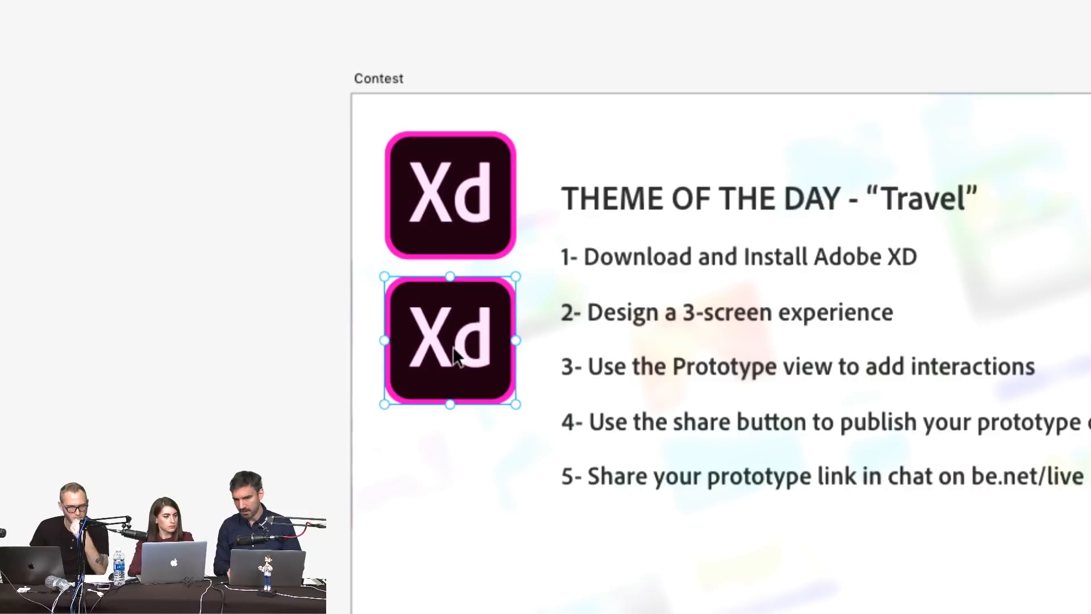
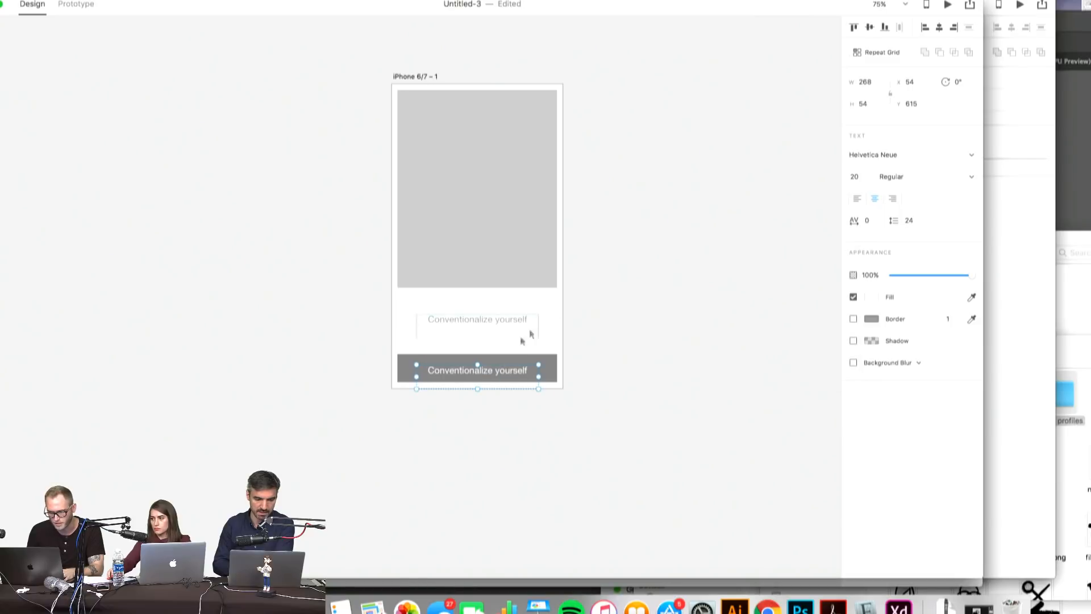
- Replace the text of the label on the dark grey button with "Stylize yourself"
double_click(504, 368)
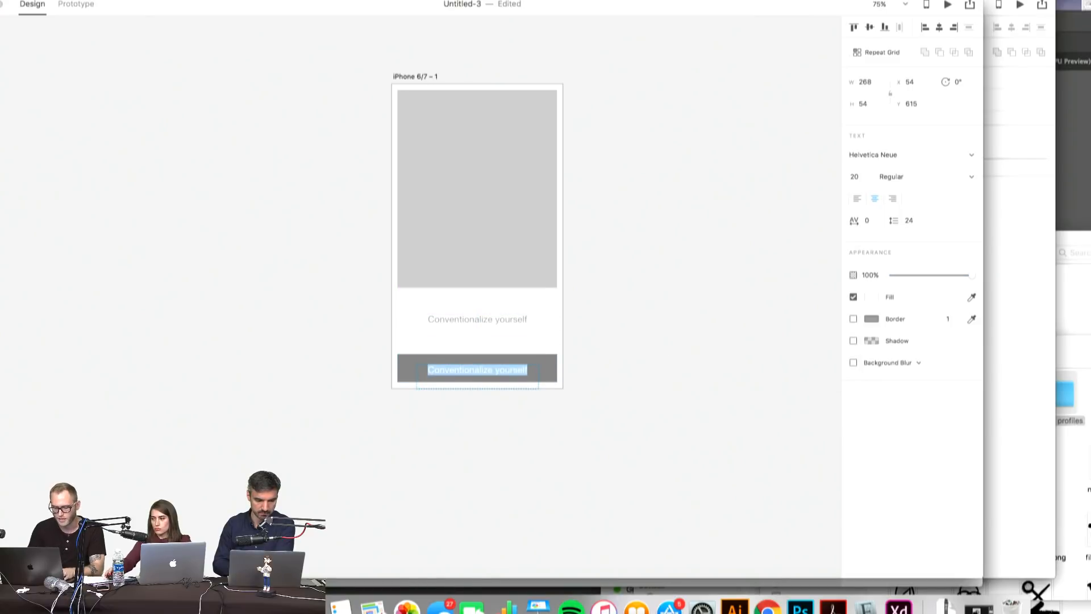
type("Sign")
key("BackSpace")
key("BackSpace")
key("BackSpace")
key("BackSpace")
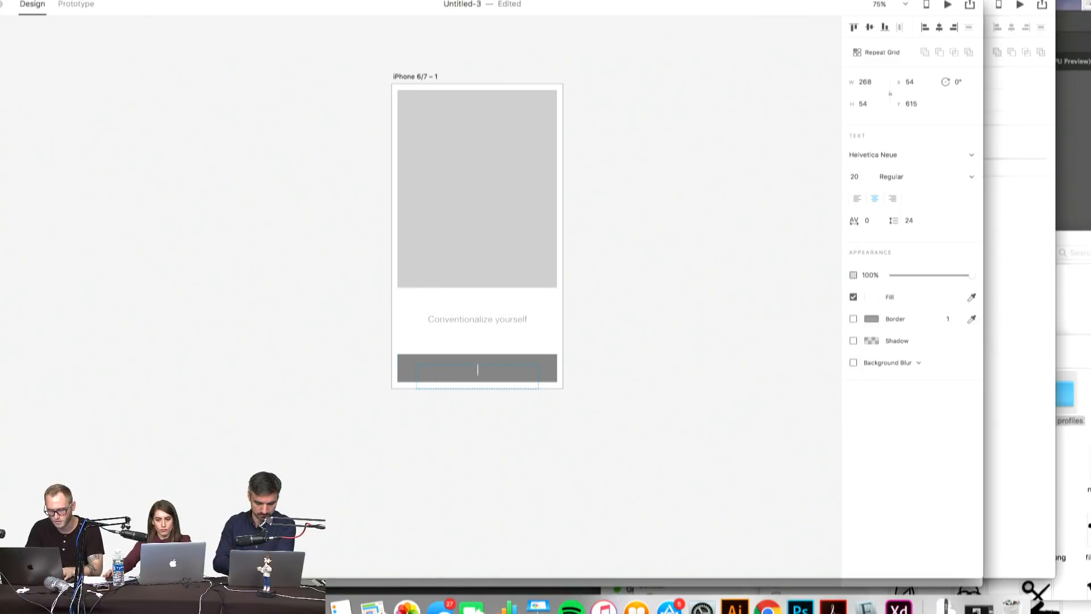
type("Stylize yourself")
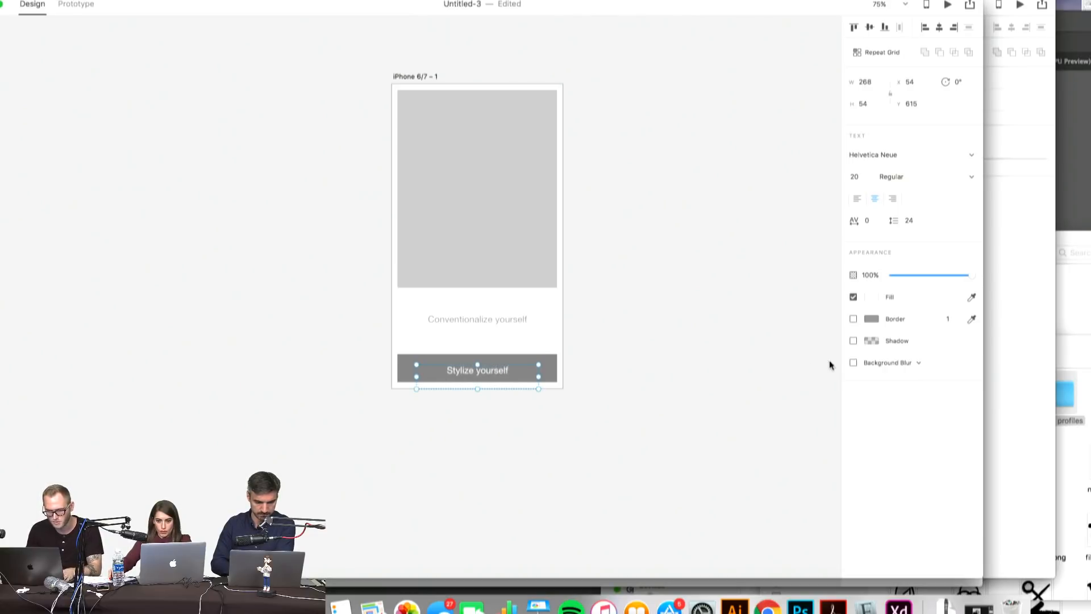
left_click(702, 375)
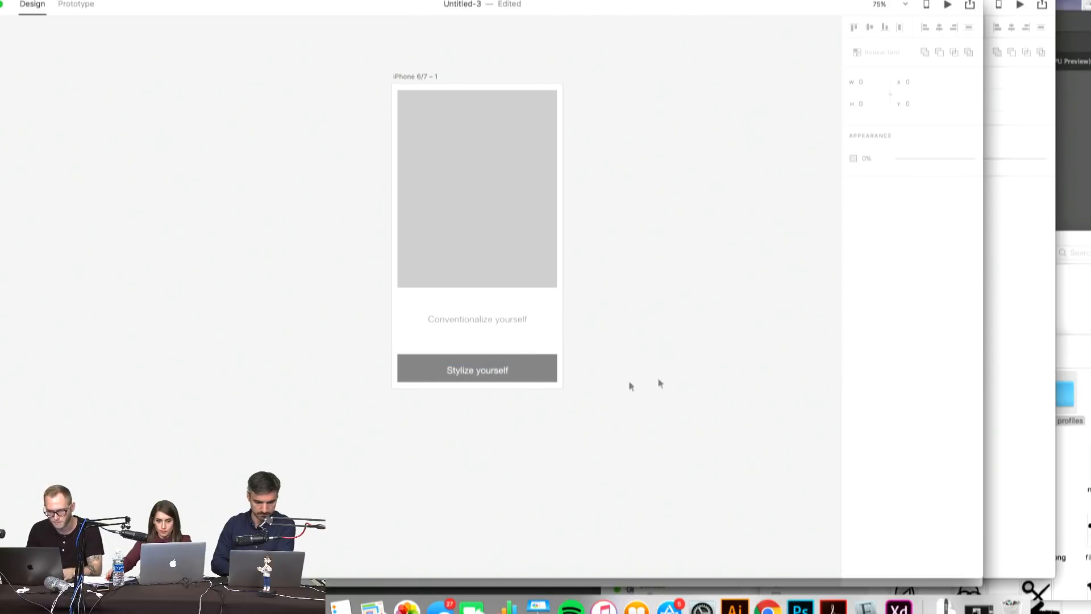
- Change the button label to "Get stylized" and shorten its text box to a height of 46
left_click(487, 373)
double_click(495, 370)
type("Get stylized")
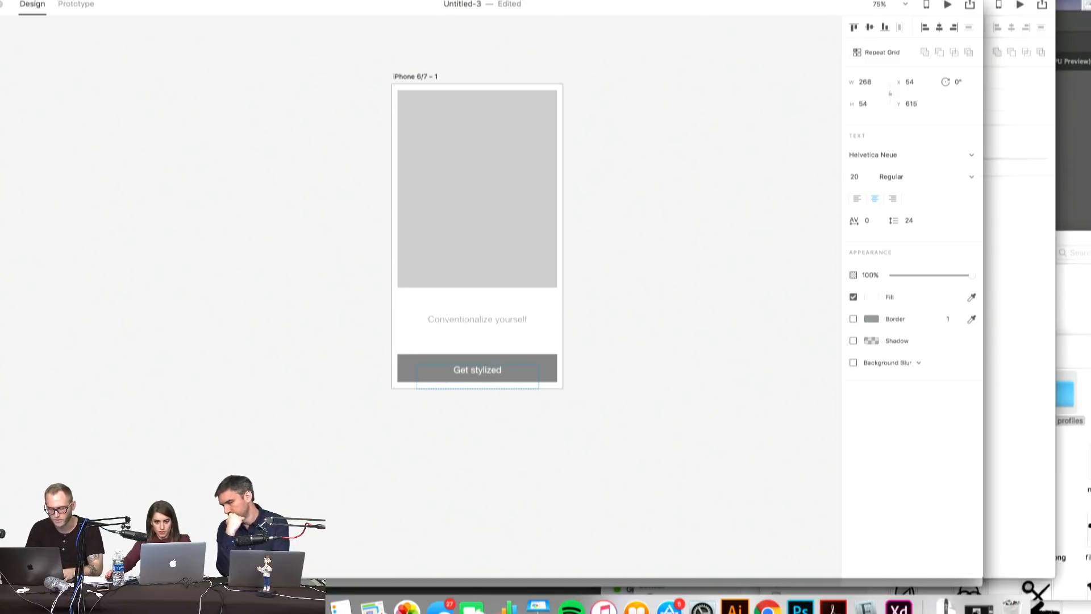
left_click(478, 381)
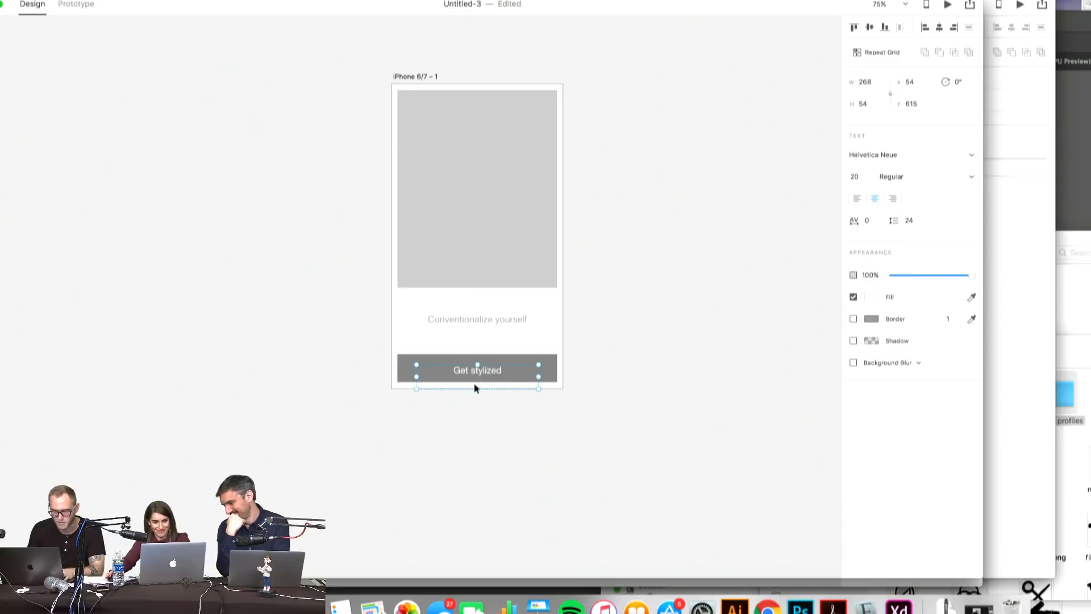
left_click_drag(478, 390, 477, 386)
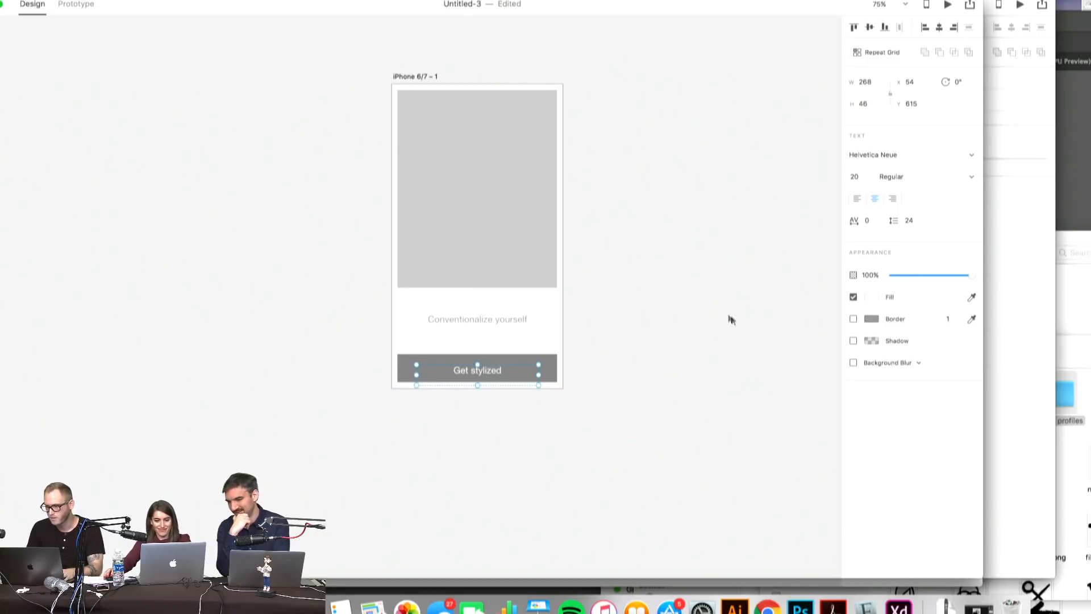
- Format the "Get stylized" label in Bold at size 16
left_click(912, 176)
type("Bold")
key("Return")
left_click(858, 176)
type("17")
key("Return")
left_click(856, 176)
type("16")
key("Return")
- Nudge the "Get stylized" label into the middle of the dark grey button
left_click(643, 324)
left_click_drag(484, 370, 482, 369)
left_click(730, 345)
scroll(729, 348, "right", 5)
left_click_drag(195, 241, 403, 416)
left_click(532, 449)
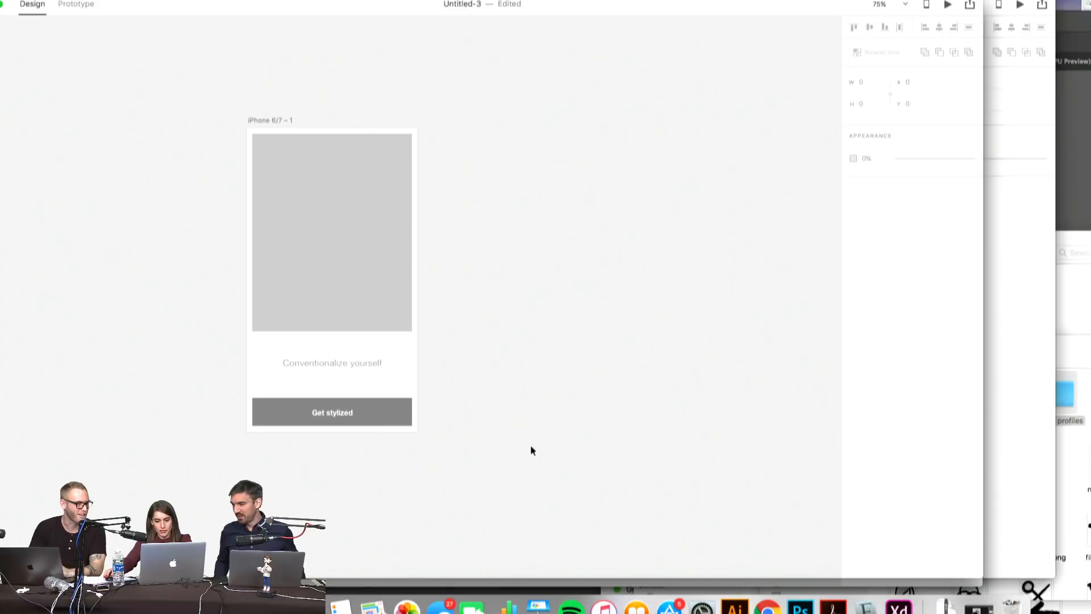
- Break the "Conventionalize yourself" headline into two lines, with "yourself" on the second line
left_click(367, 385)
left_click(441, 345)
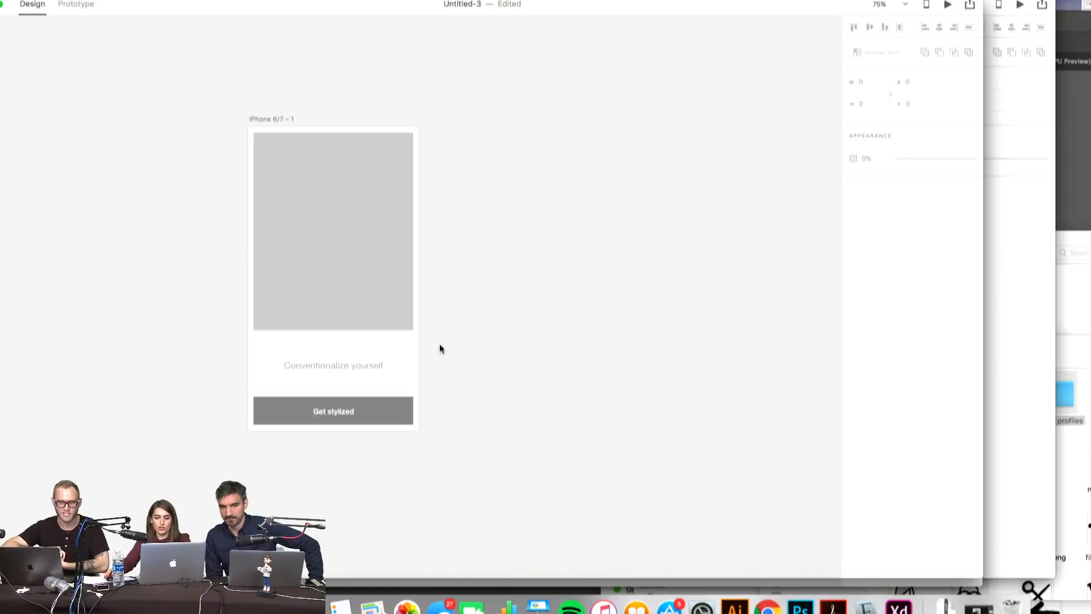
double_click(343, 365)
mouse_move(350, 367)
left_mouse_down()
mouse_move(386, 368)
mouse_move(343, 360)
left_mouse_up()
key("Return")
left_click(428, 366)
left_click(550, 379)
left_click(368, 367)
key("Escape")
- Rename the iPhone 6/7 artboard as Splash
double_click(264, 118)
type("Splash")
key("Return")
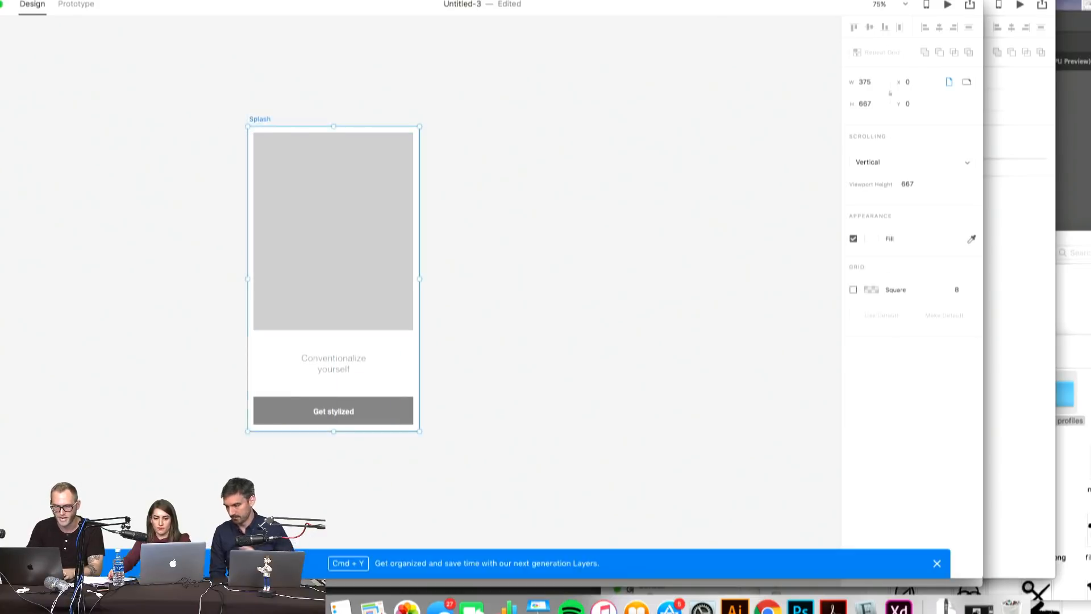
- Move the two-line headline slightly down to Y 504, keeping it centred on the Splash artboard
left_click(509, 189)
key("space")
left_click_drag(368, 196, 410, 222)
left_click_drag(368, 390, 369, 394)
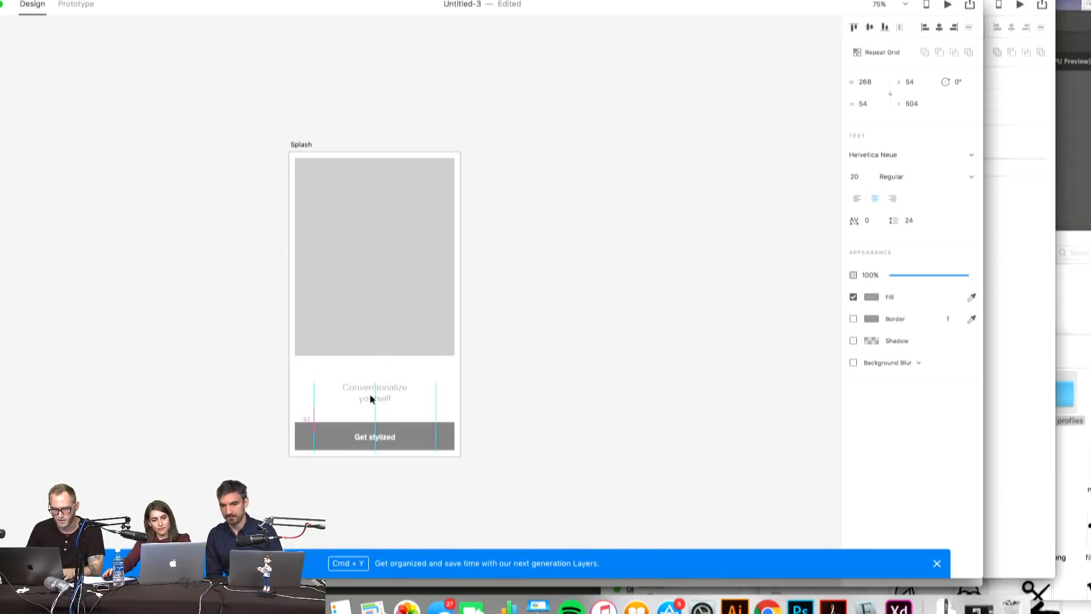
key("Escape")
- Duplicate the Splash artboard and place the copy directly to its right
scroll(313, 267, "right", 3)
left_click(194, 168)
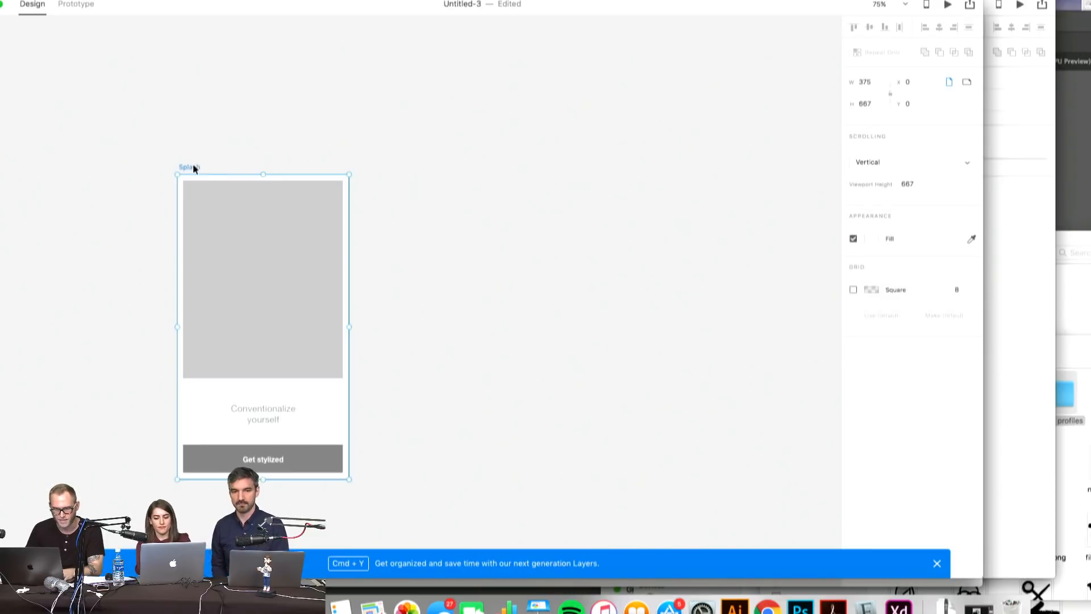
left_click_drag(194, 168, 373, 164)
left_click(365, 143)
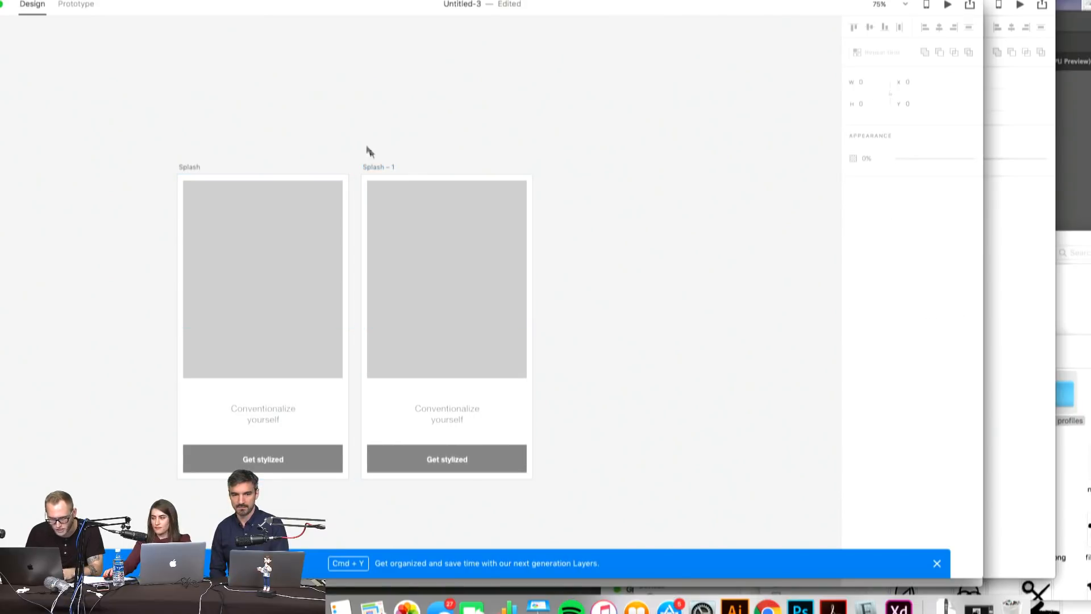
- Place a copy of the headline near the top of the second artboard and change its text to "Explore"
scroll(363, 168, "right", 2)
left_click(309, 163)
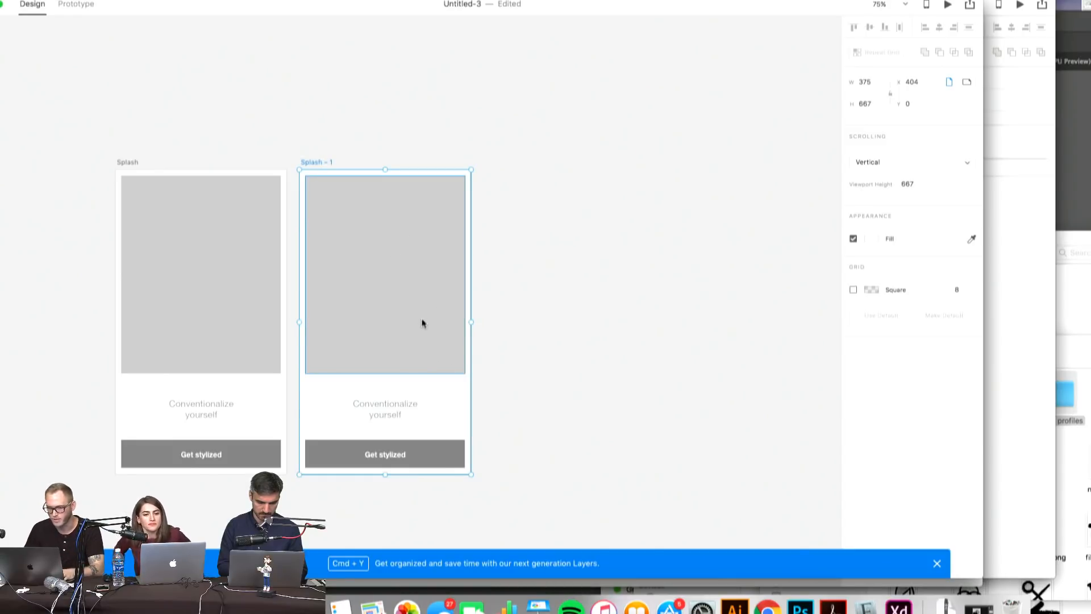
left_click_drag(421, 322, 421, 343)
left_click_drag(387, 406, 391, 200)
key("Return")
type("Explore")
key("Escape")
- Shrink the large grey rectangle on the second artboard to a small tile about 138 px wide at its left margin
left_click(436, 213)
left_click_drag(385, 198, 385, 270)
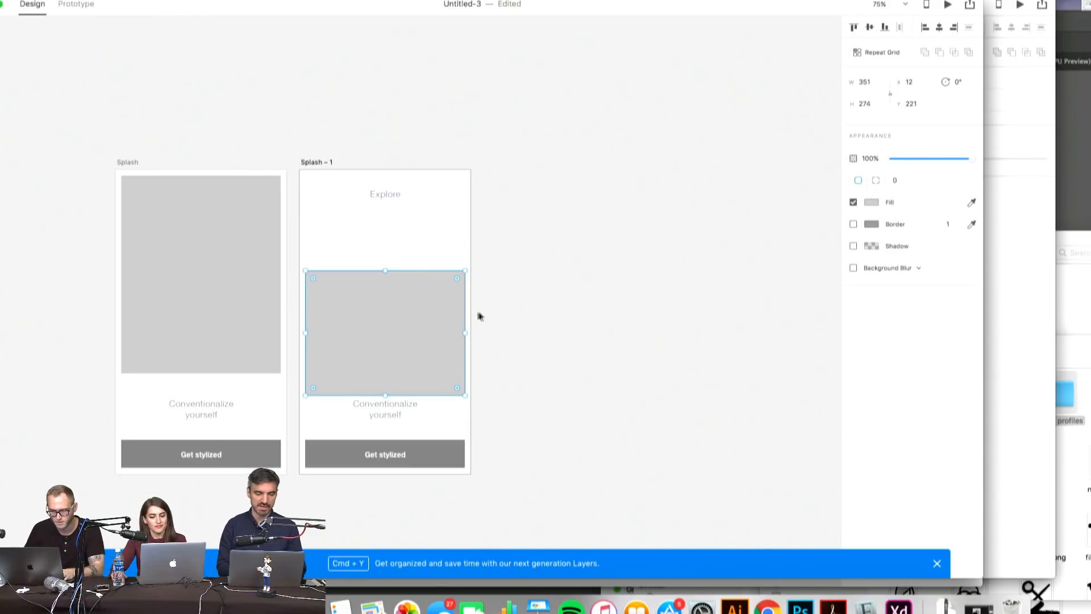
left_click_drag(466, 333, 368, 333)
left_click_drag(336, 395, 336, 344)
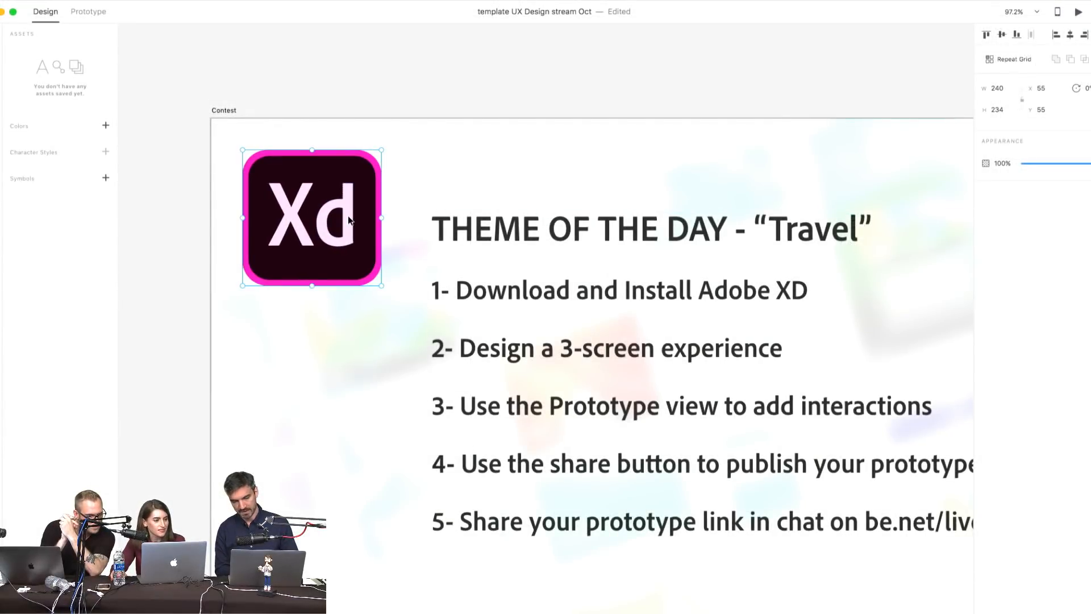
- In the UX Design stream template document, show the Xd logo's distances to the artboard edges and try duplicating the logo below
key("alt")
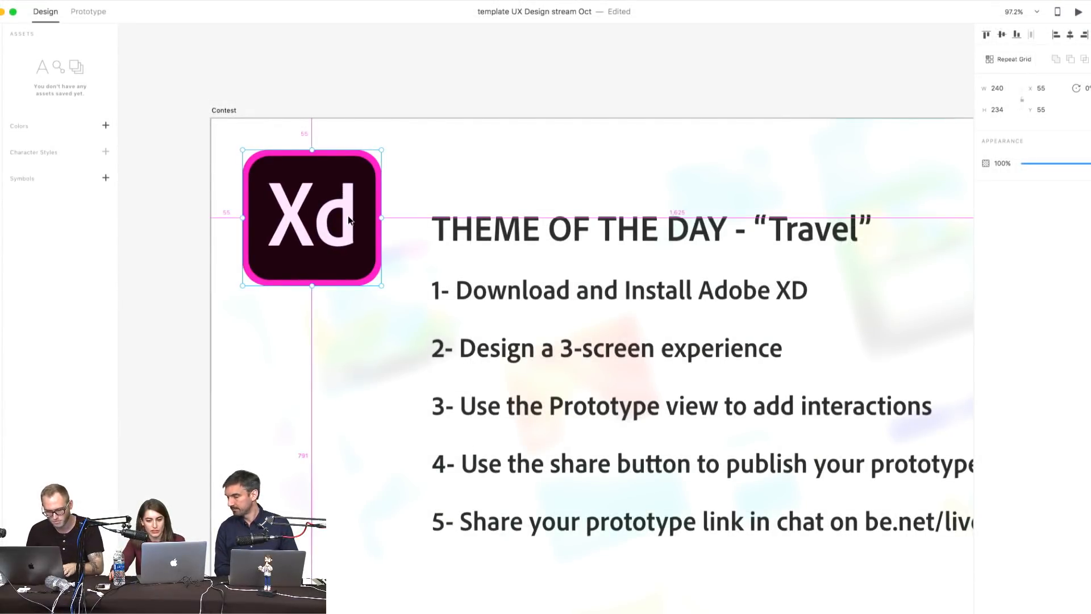
left_click_drag(348, 216, 336, 400)
key("super+z")
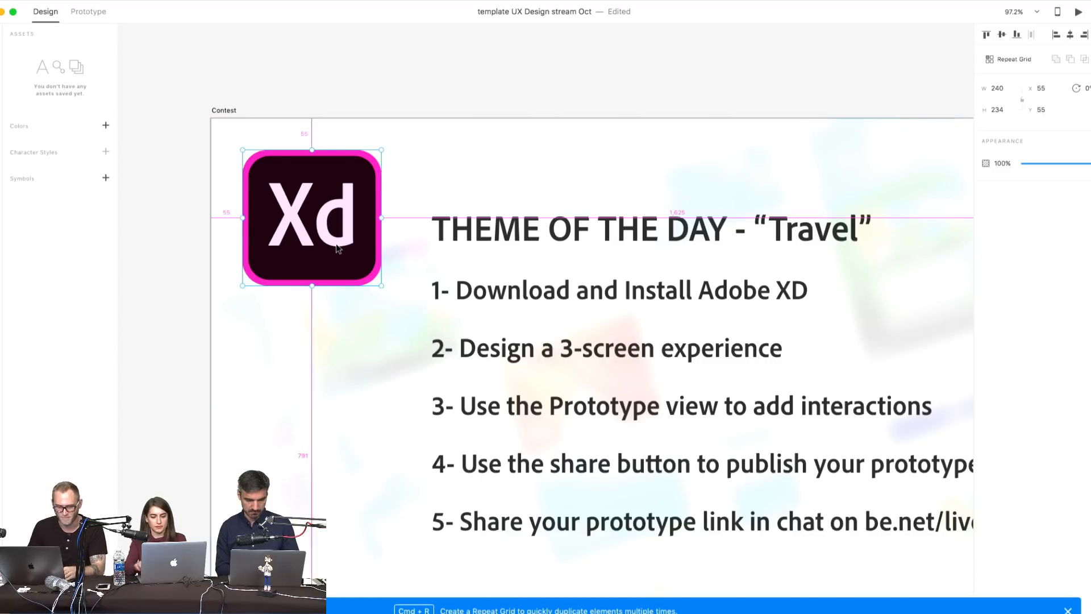
left_click(400, 136)
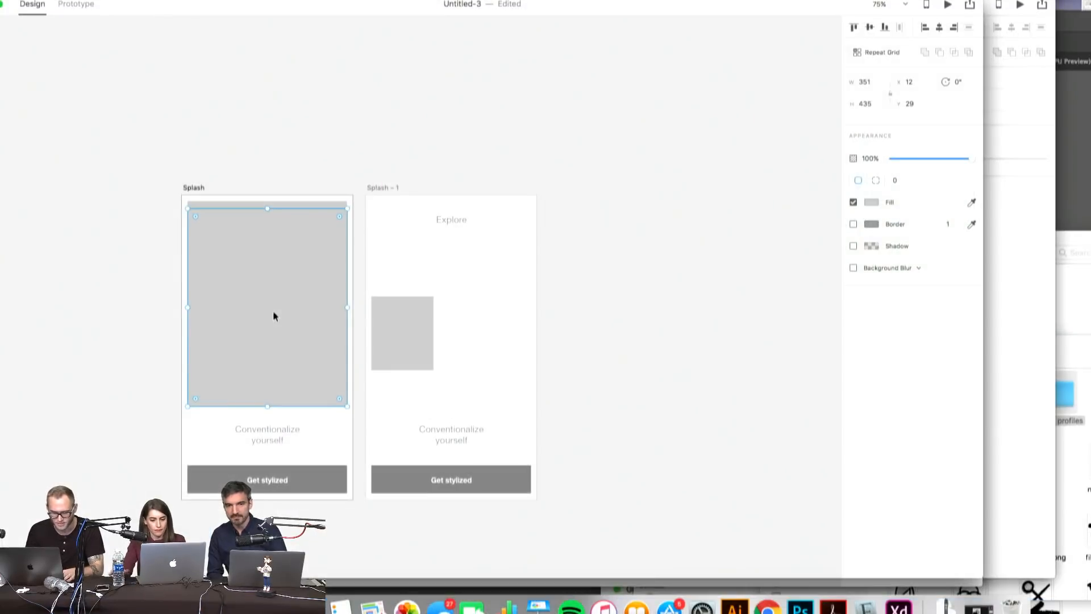
- Try shifting and deleting the large grey rectangle on the Splash artboard, and undo both changes
left_click_drag(273, 312, 317, 345)
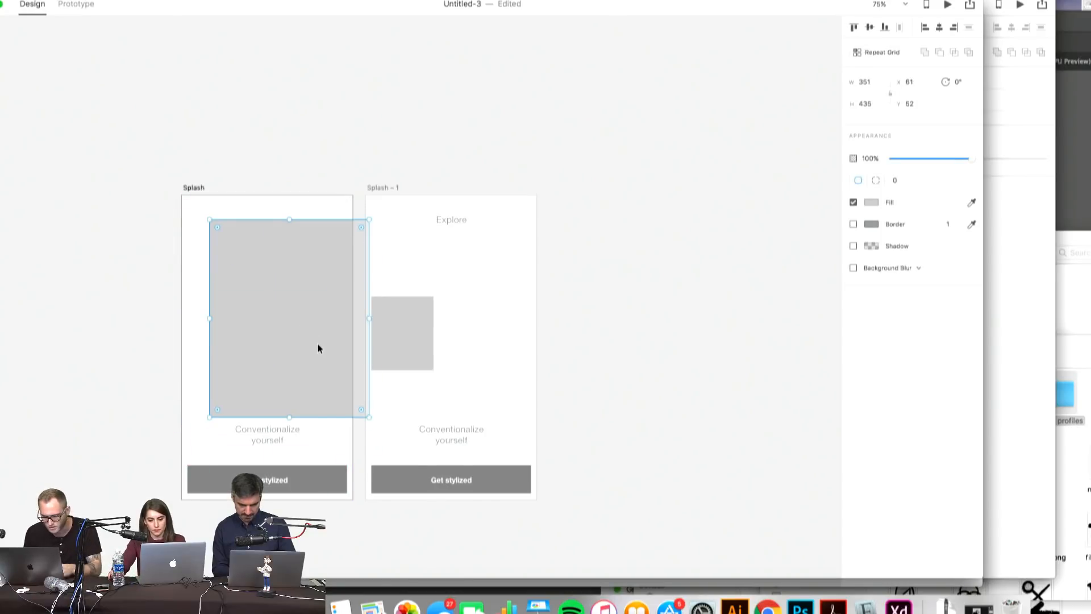
key("Delete")
key("super+z")
key("super+z")
- Move the small grey tile up beneath the Explore title and resize it to 160 × 146
left_click_drag(395, 338, 435, 302)
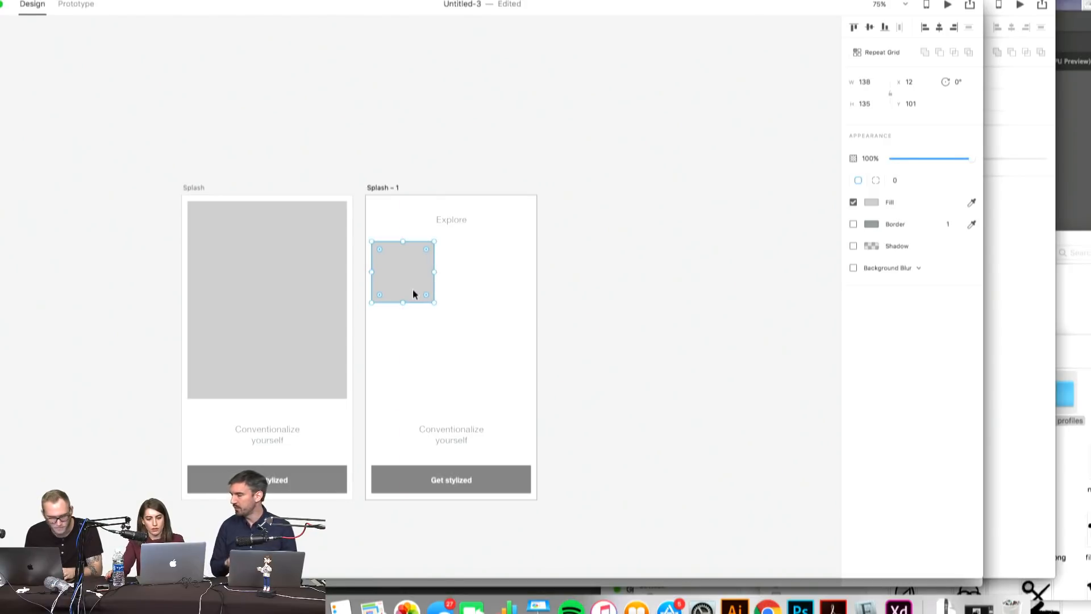
left_click_drag(412, 290, 494, 289)
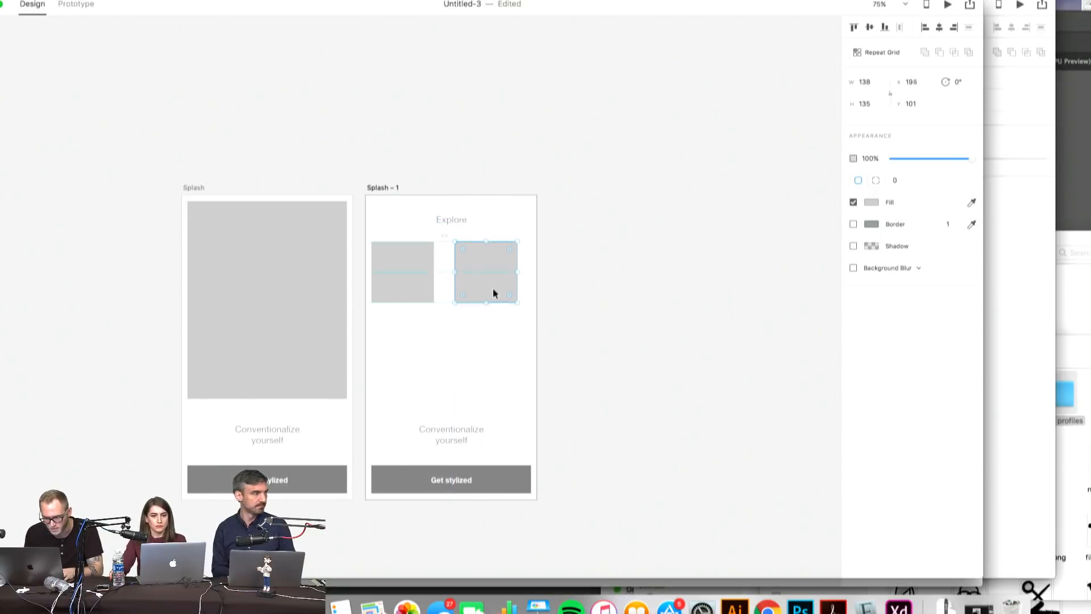
key("BackSpace")
left_click(427, 294)
left_click_drag(434, 303, 444, 307)
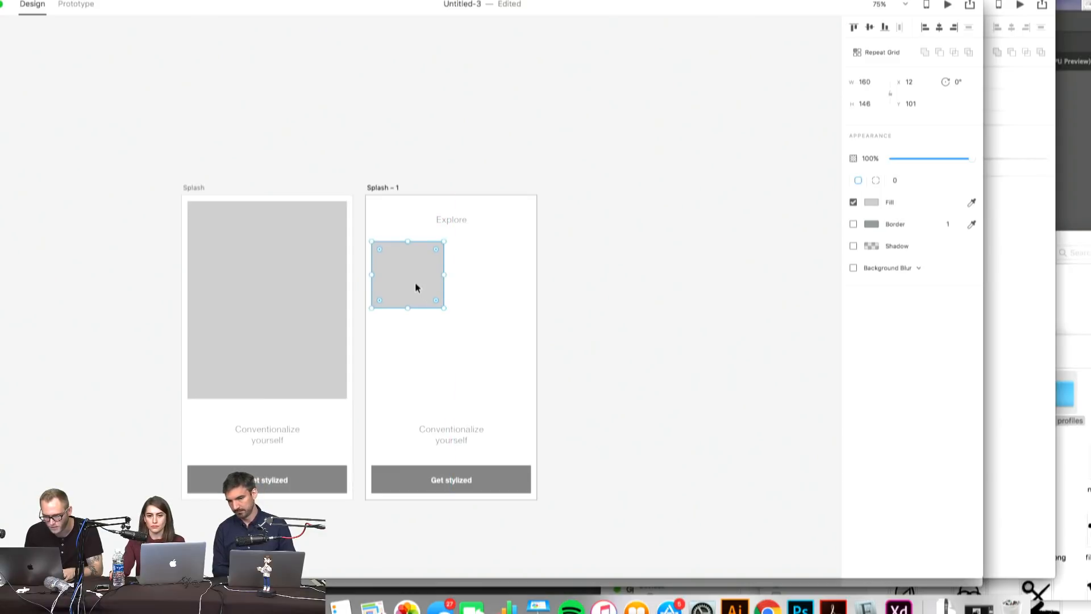
- Duplicate the tile against the second artboard's right margin and position both tiles at Y 112
left_click_drag(422, 273, 497, 275)
left_click(417, 291)
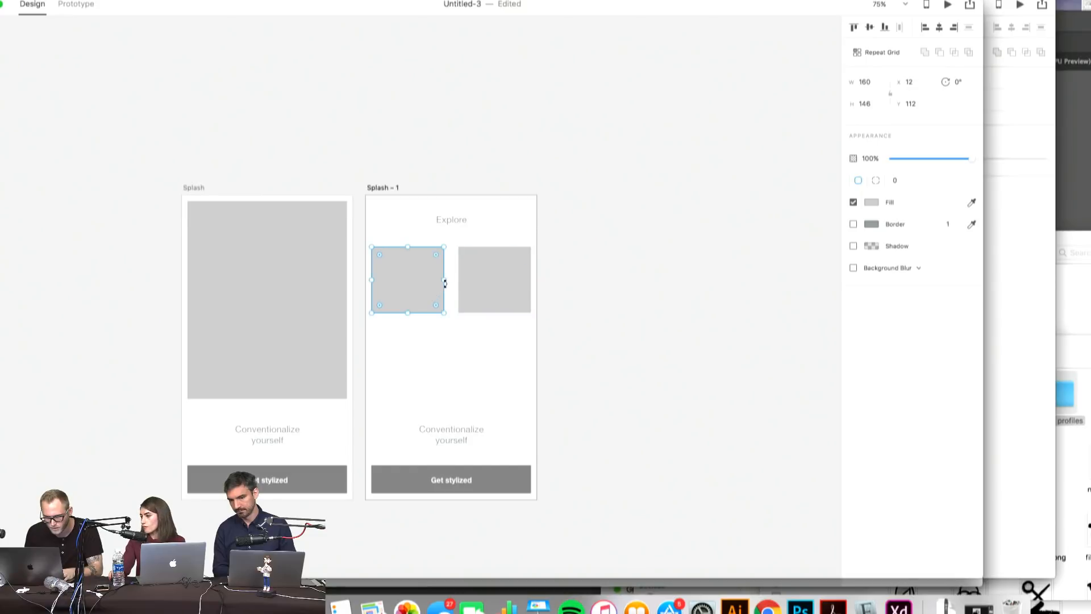
left_click(475, 287)
left_click(426, 293, "shift")
- Place a copy of the Explore text below the left tile and change it to "Category"
left_click(445, 228)
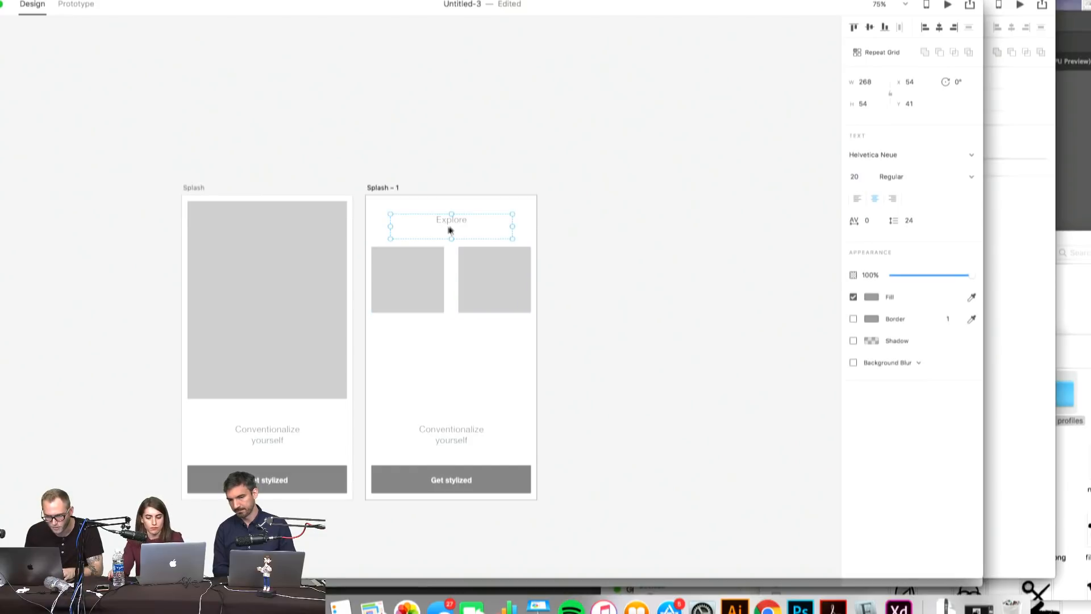
left_click(447, 311)
key("super+v")
left_click_drag(457, 230, 420, 335)
double_click(418, 333)
type("Category")
key("Escape")
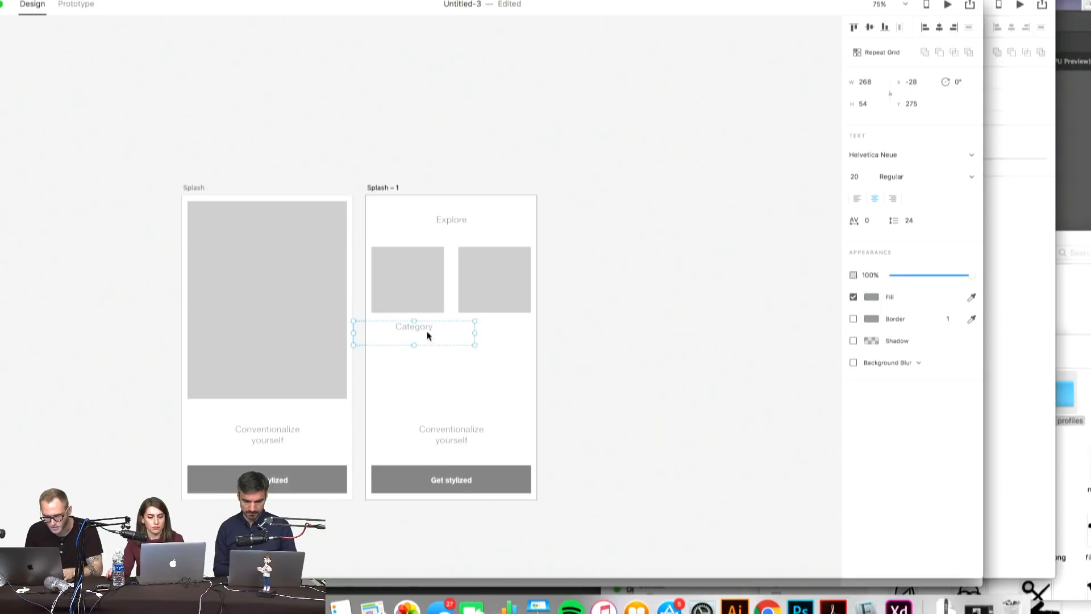
- Set the Category caption to size 16 and centre a narrower copy of it under each tile
left_click(856, 176)
type("16")
key("Return")
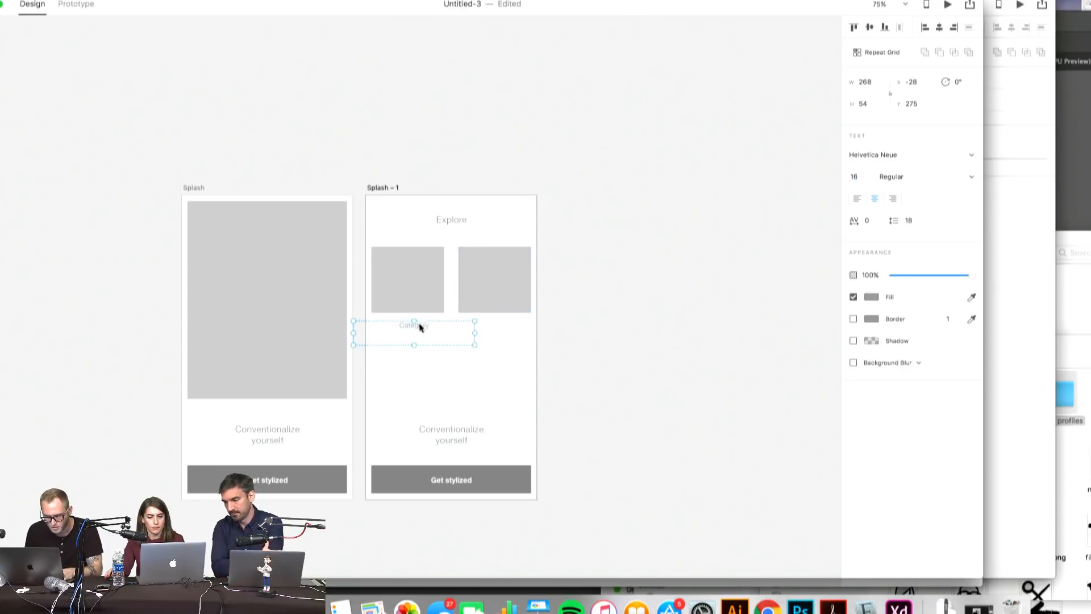
left_click_drag(474, 346, 500, 323)
- Turn both tiles and captions into a Repeat Grid extended to two rows, and delete the leftover headline
left_click_drag(377, 372, 490, 288)
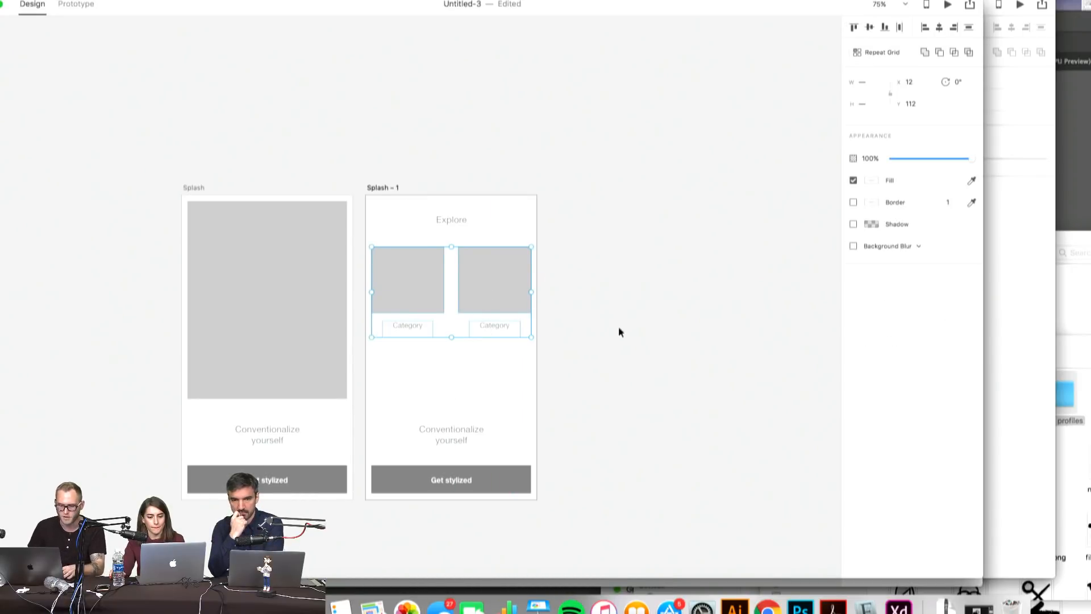
key("super+r")
left_click_drag(451, 337, 452, 439)
left_click(452, 439)
key("Delete")
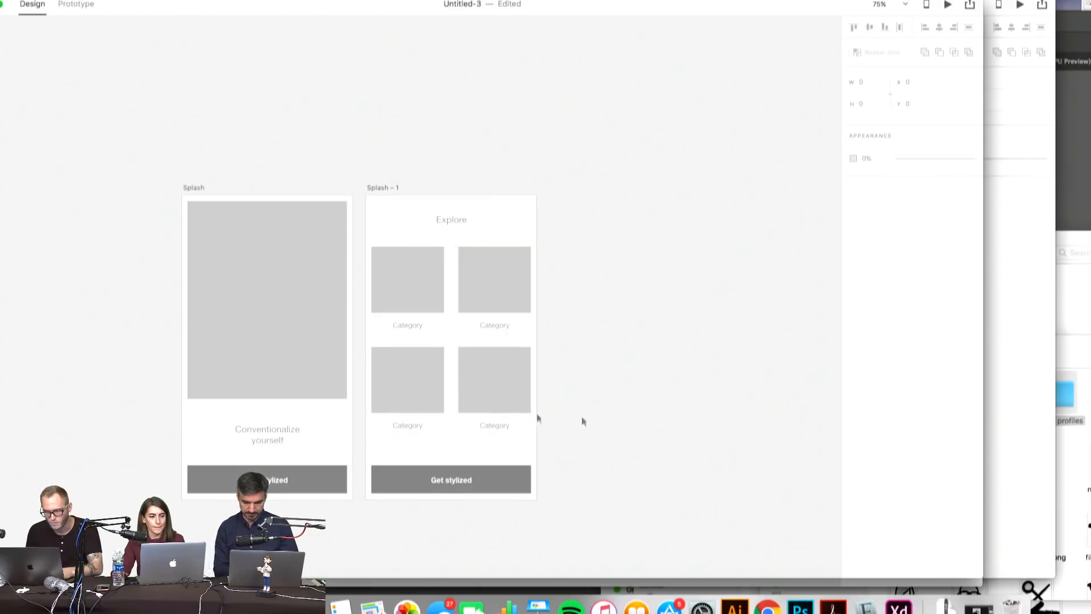
scroll(464, 300, "down", 4)
scroll(534, 319, "left", 2)
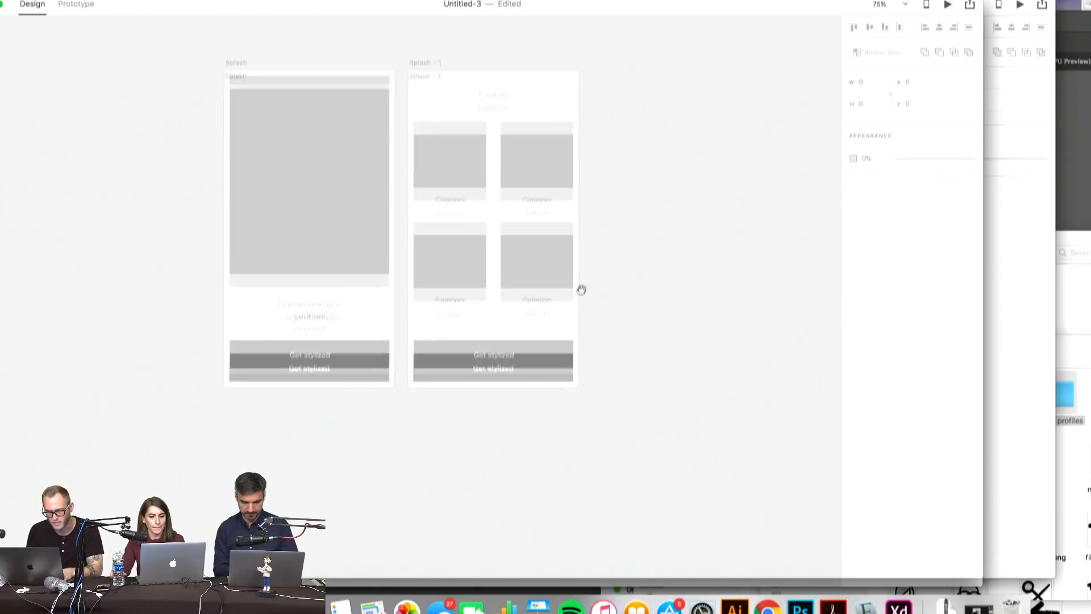
scroll(492, 341, "up", 5)
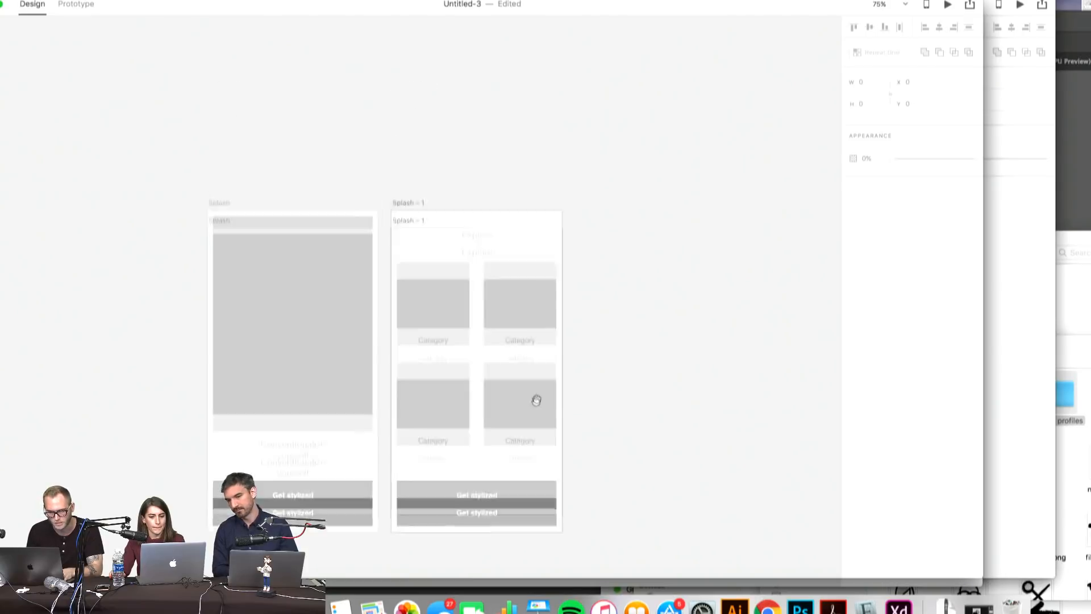
left_click(417, 232)
left_click(652, 274)
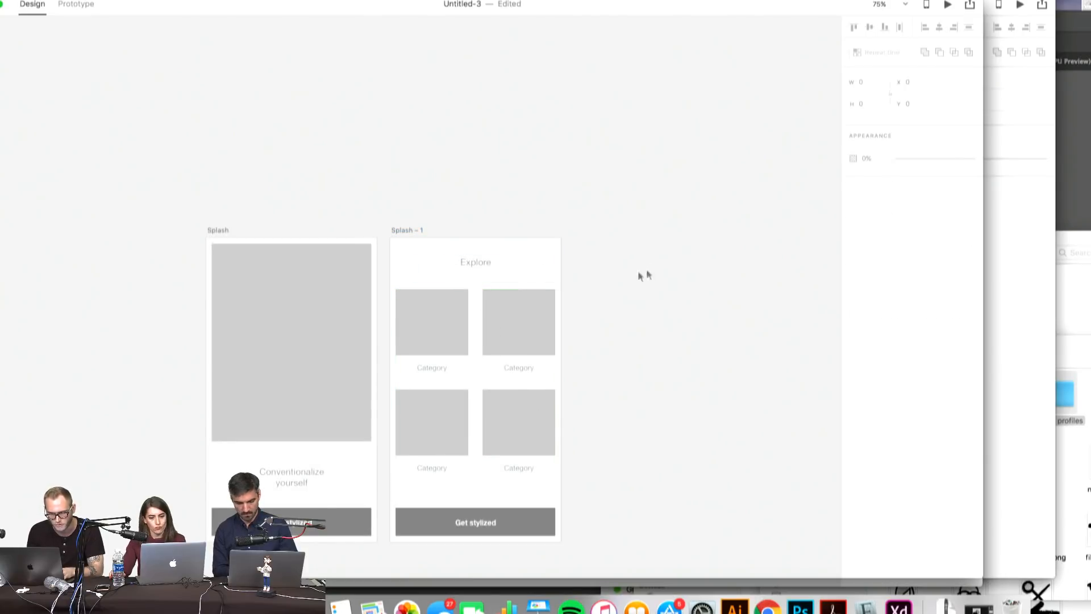
scroll(568, 305, "right", 4)
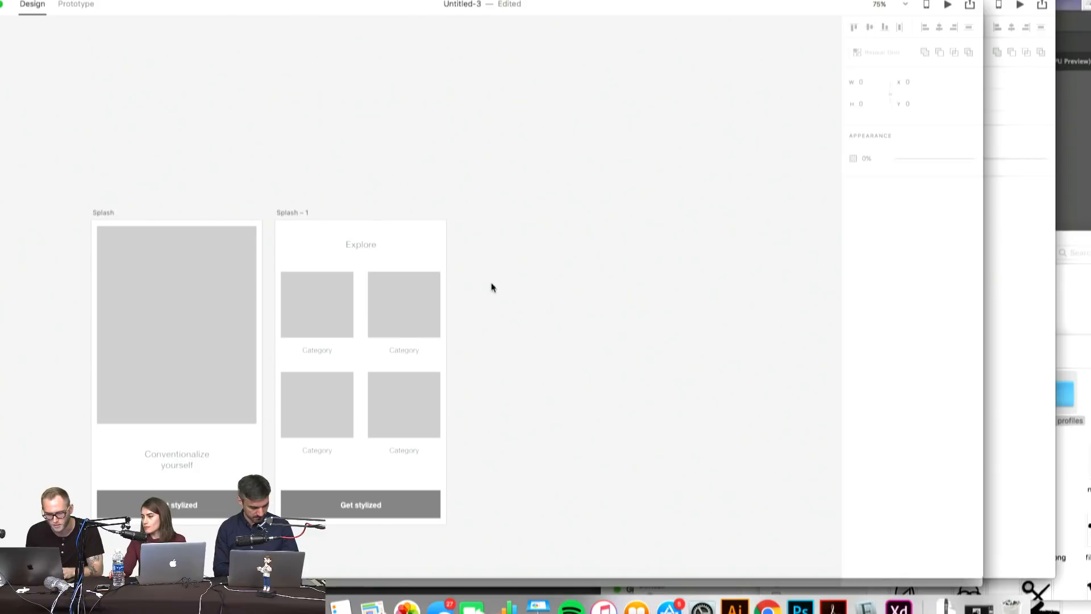
left_click_drag(429, 326, 481, 242)
left_click(452, 236)
left_click(592, 242)
left_click(450, 242)
- Undo the last two edits and delete the leftover "Conventionalize yourself" headline from the second artboard
key("super+z")
key("super+z")
left_click(536, 268)
left_click(477, 363)
key("Delete")
- Extend the category Repeat Grid downward to show two rows of tiles
left_click(438, 251)
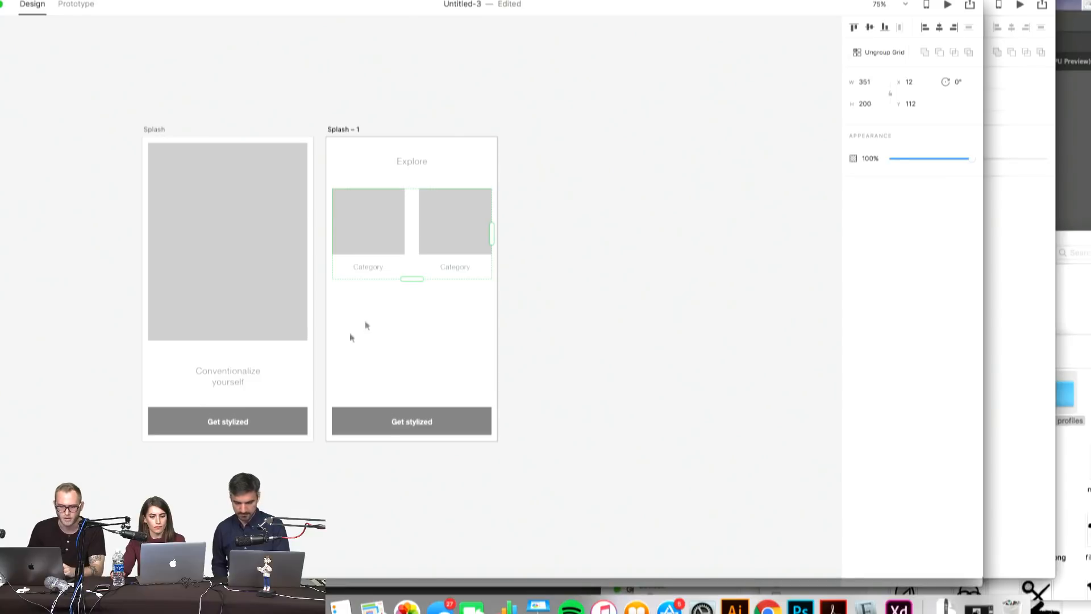
left_click_drag(412, 279, 412, 383)
left_click(573, 384)
- Rename the second artboard, with the Explore heading and category tiles, to "Categories"
scroll(573, 384, "right", 3)
scroll(573, 384, "up", 2)
double_click(278, 173)
type("d")
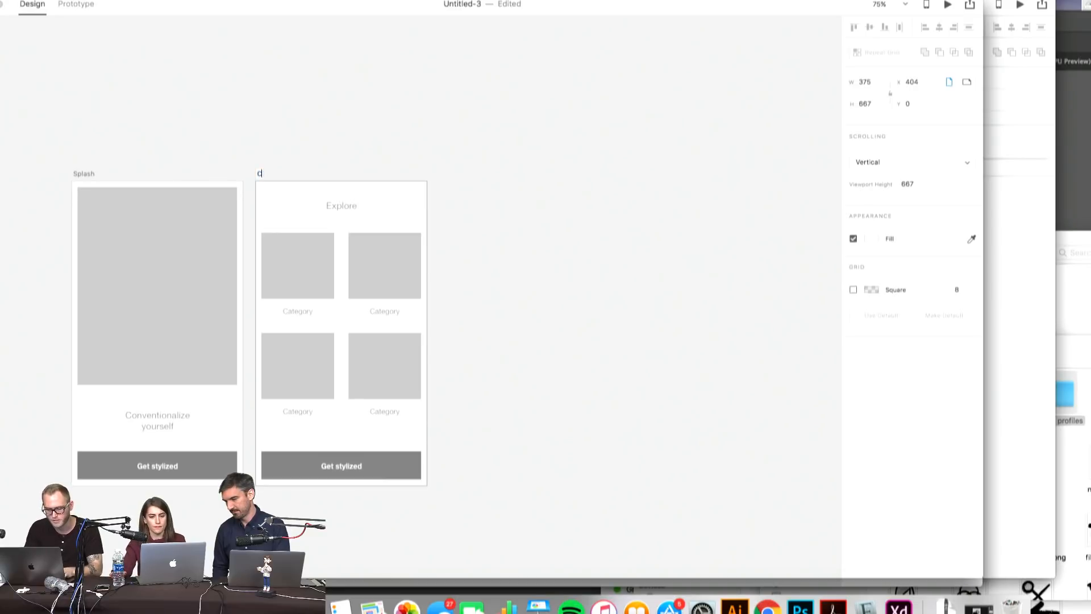
left_click(333, 256)
left_click_drag(289, 439, 439, 264)
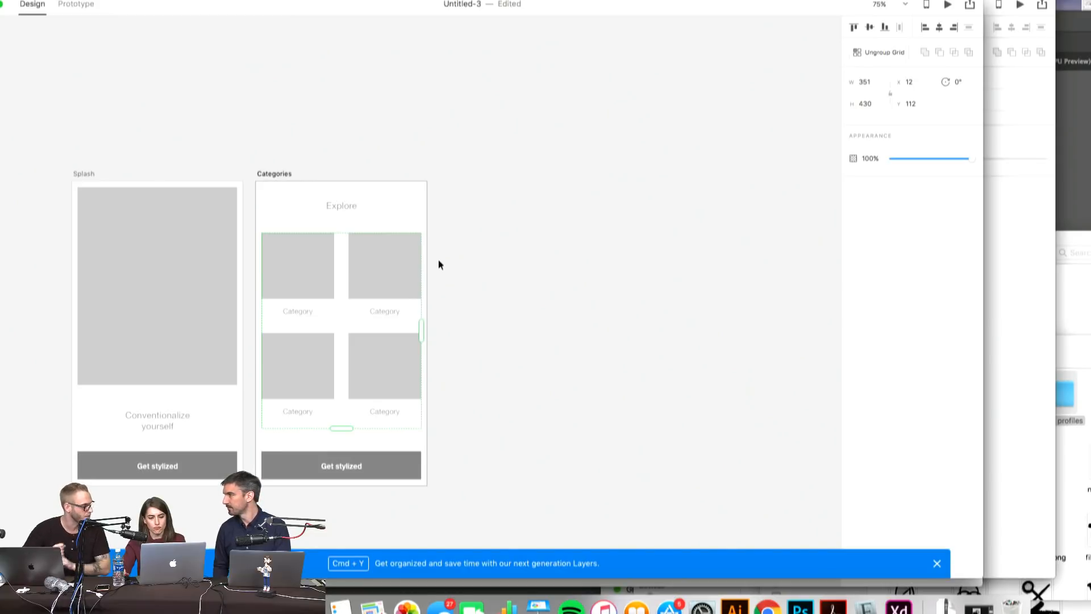
- Move the category grid down to Y 138 on the Categories artboard and nudge the Explore heading slightly up
left_click(438, 261)
left_click(368, 257)
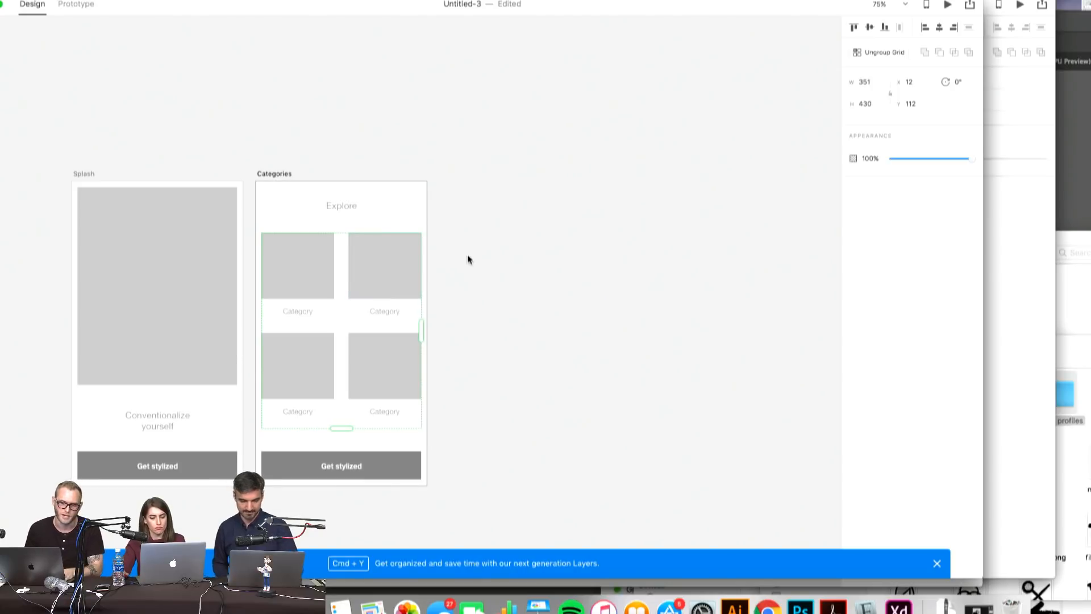
left_click_drag(395, 273, 399, 268)
left_click(354, 216)
left_click_drag(353, 208, 351, 207)
- Duplicate the Categories artboard beside itself and delete the tile grid from the original
left_click(268, 176)
left_click_drag(267, 176, 458, 173)
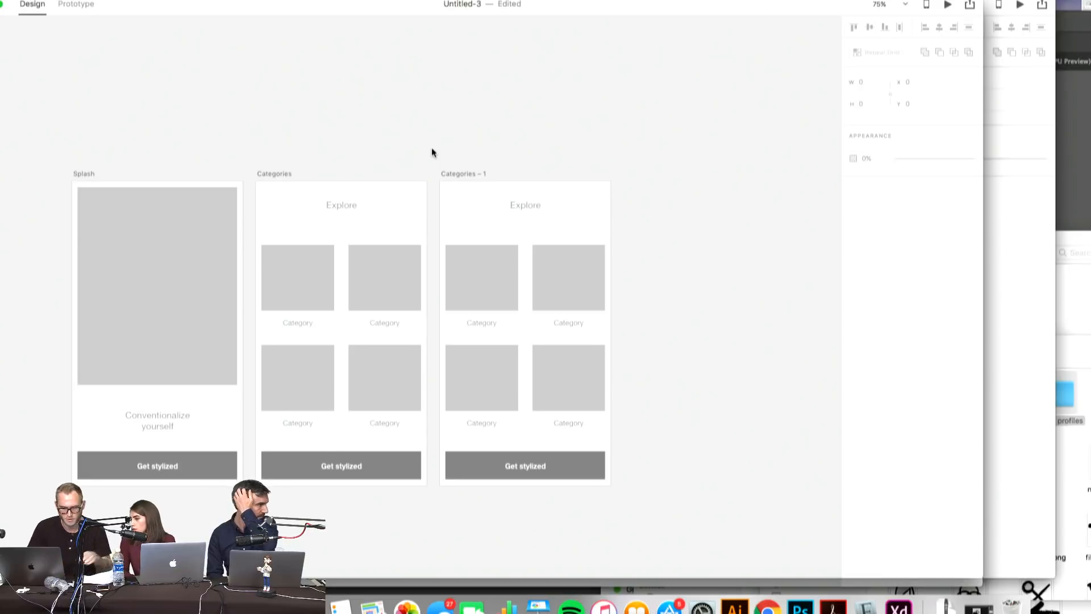
left_click(336, 210)
double_click(338, 210)
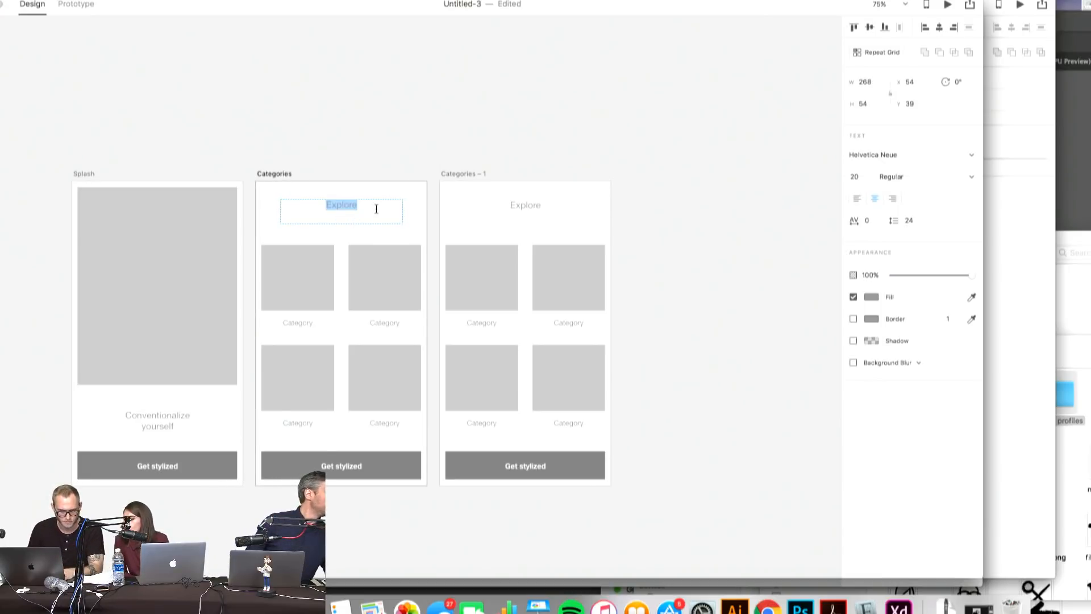
key("Escape")
left_click(325, 278)
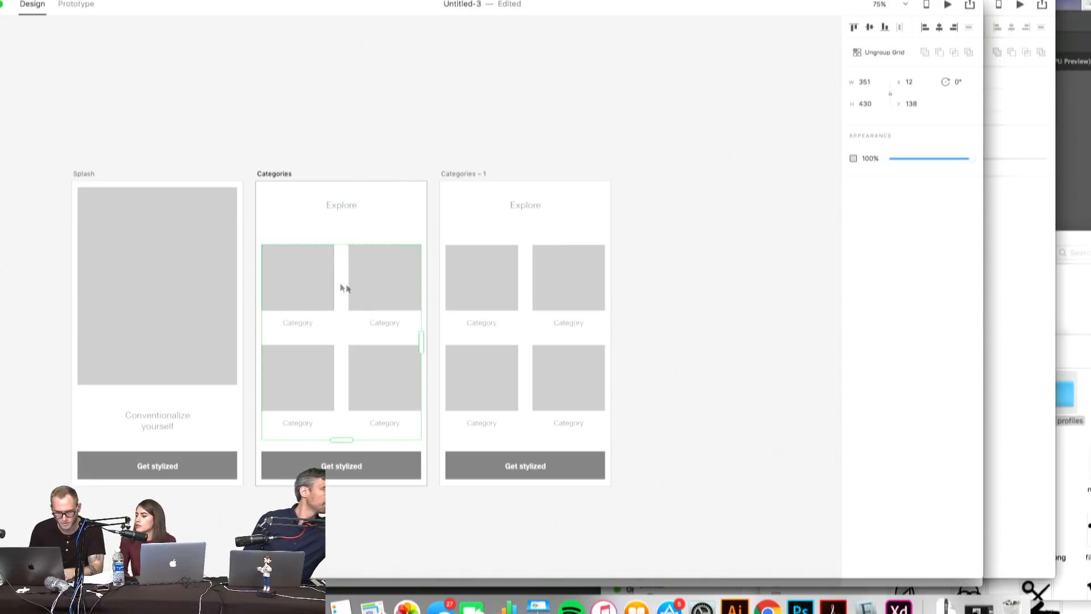
key("Delete")
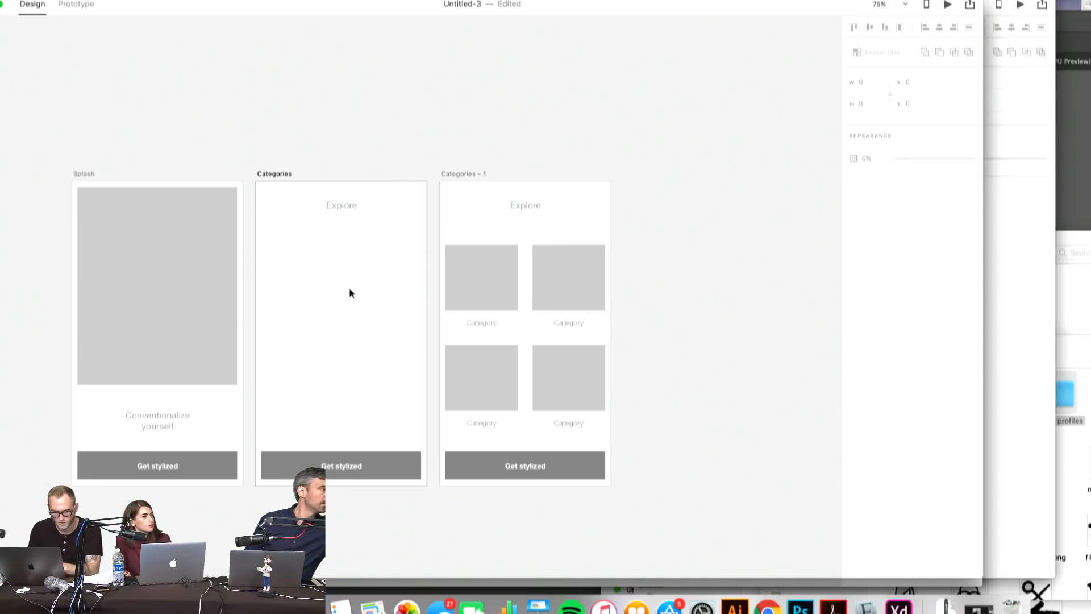
- Copy the Splash headline under the Explore heading on the Categories artboard and change the copy's text to "Location"
left_click(177, 418)
left_click_drag(177, 417, 343, 255)
double_click(346, 253)
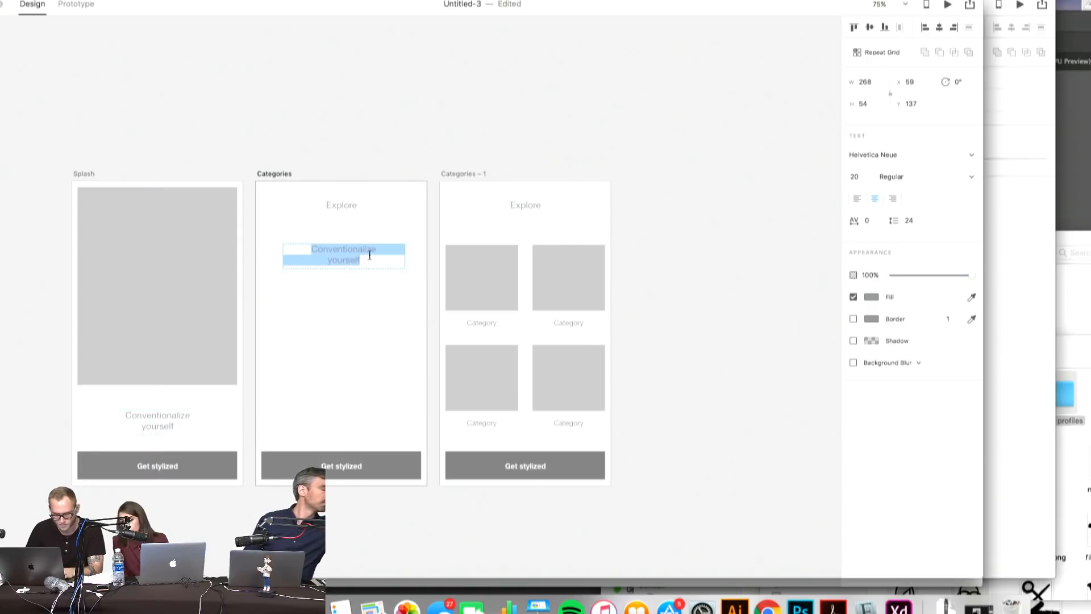
type("Location")
key("Escape")
double_click(357, 256)
key("Escape")
- Copy the "Get stylized" button's rectangle to Y 235, below the Location text
left_click(487, 272)
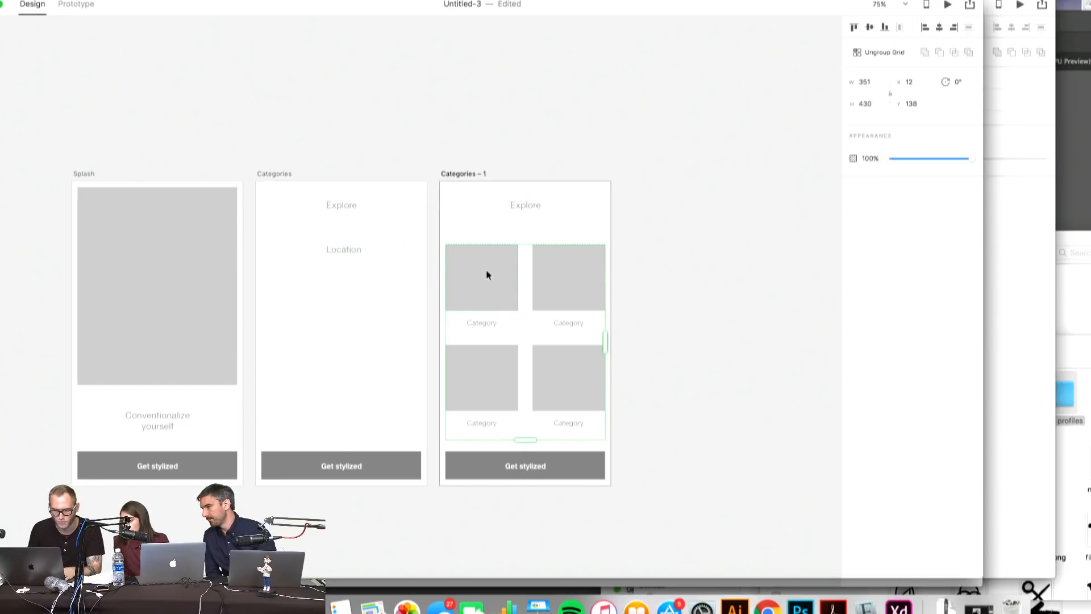
mouse_move(267, 273)
left_mouse_down()
mouse_move(402, 309)
mouse_move(419, 292)
left_mouse_up()
key("Delete")
left_click(363, 459)
left_click_drag(388, 467, 396, 309)
left_click(391, 458)
left_click(389, 468)
left_click(408, 462)
left_click_drag(408, 463, 391, 310)
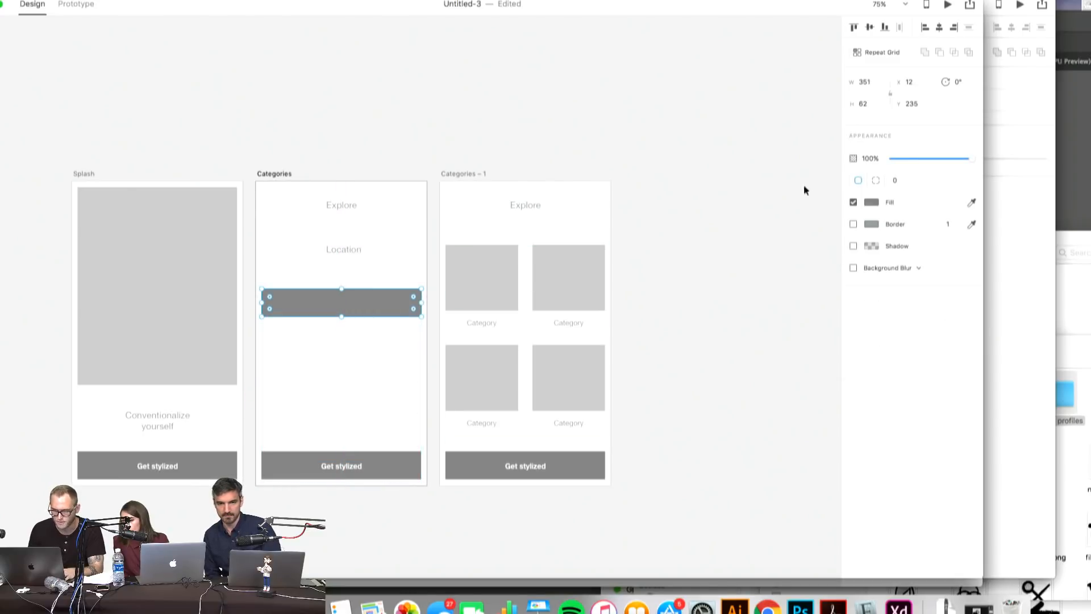
- Turn the copied rectangle into an outlined box with no fill and a border of width 2
left_click(853, 224)
left_click(796, 243)
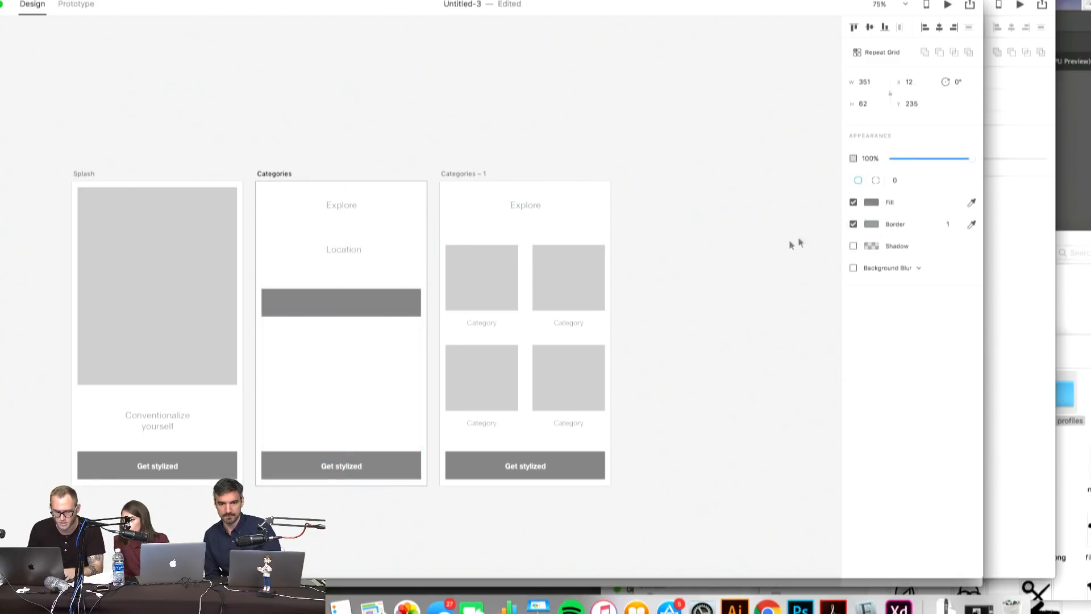
left_click(853, 202)
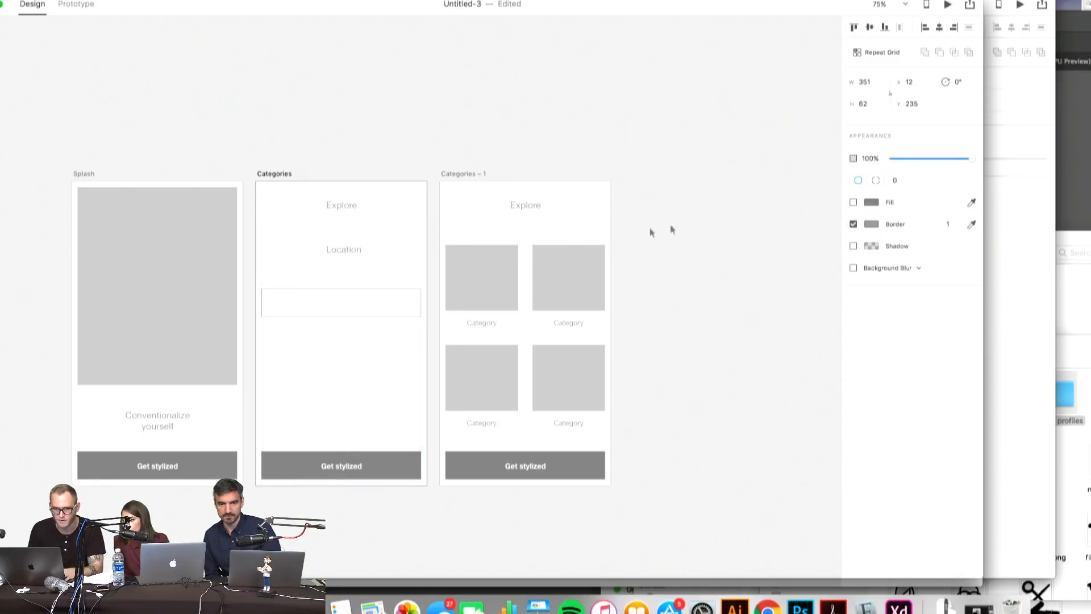
left_click(408, 291)
left_click(954, 224)
type("2")
key("Return")
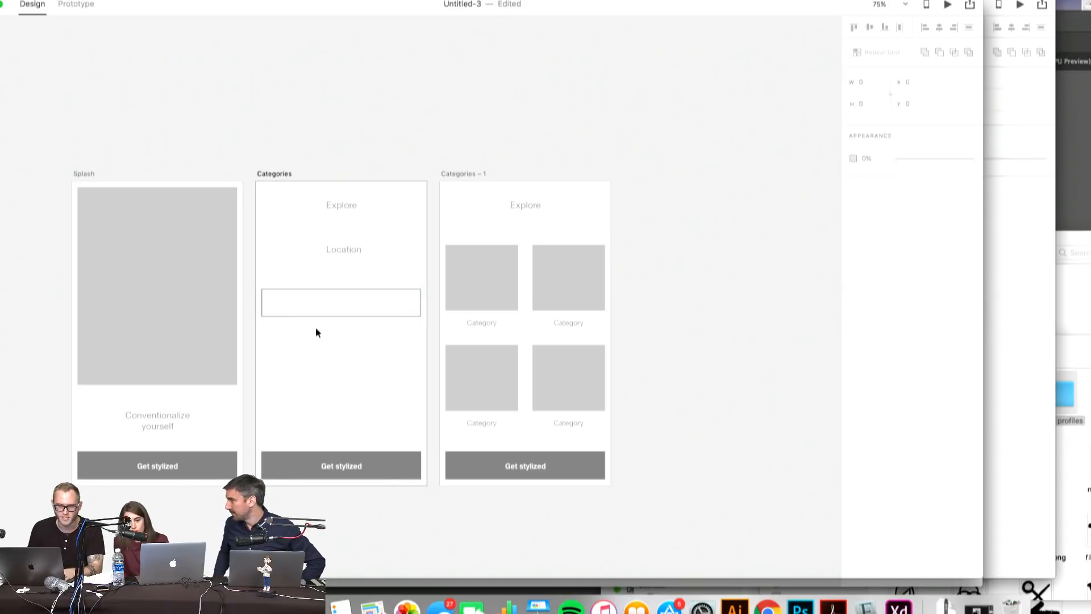
- Move the outlined box up around the Location text and change the text to "Gender"
left_click(377, 289)
left_click_drag(376, 289, 373, 234)
double_click(355, 246)
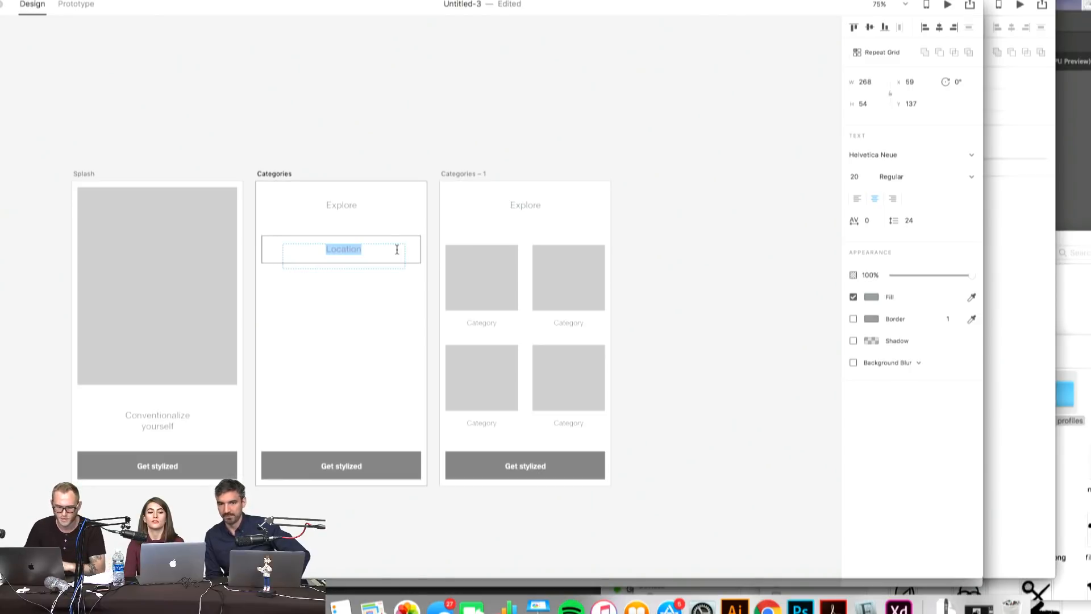
left_click(370, 312)
left_click_drag(308, 295, 398, 249)
double_click(357, 250)
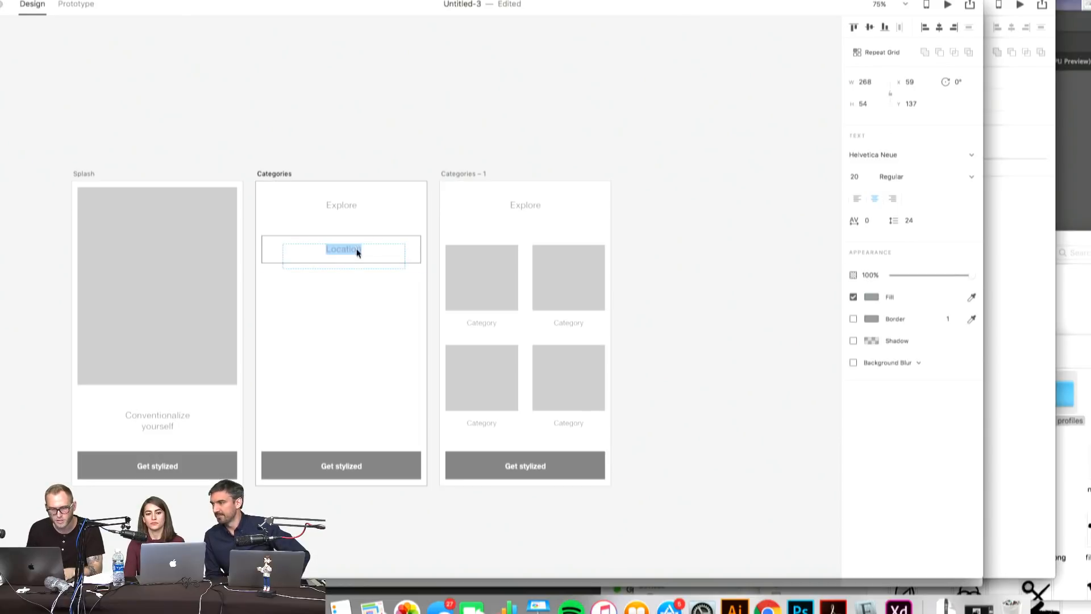
type("Gender")
key("Escape")
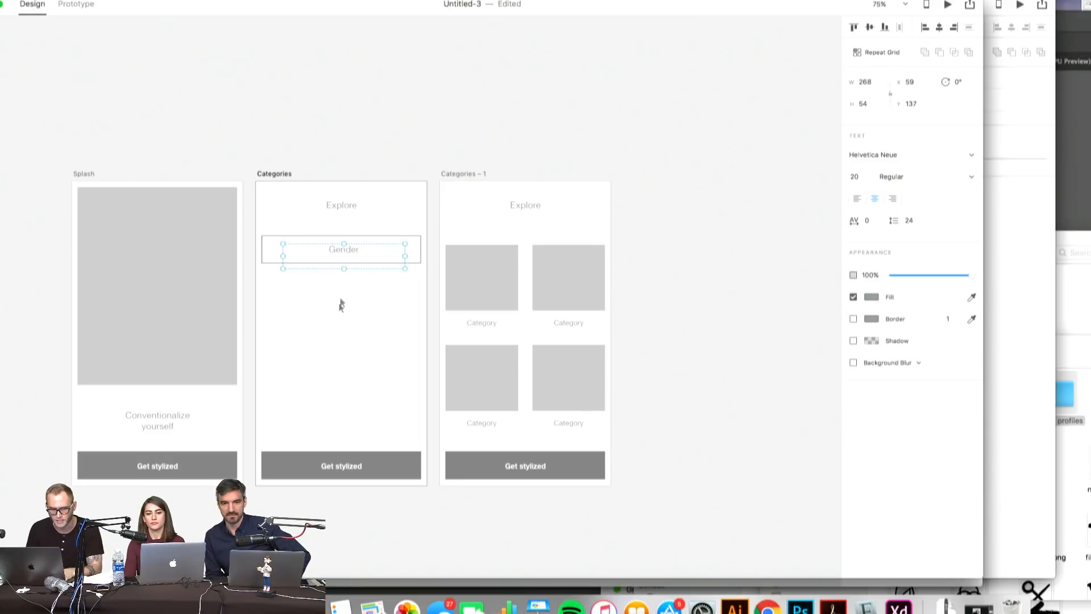
- Duplicate the Gender field directly below itself and set the copy's text to "San Fransisco"
left_click(357, 264, "shift")
left_click_drag(408, 228, 339, 285)
double_click(344, 287)
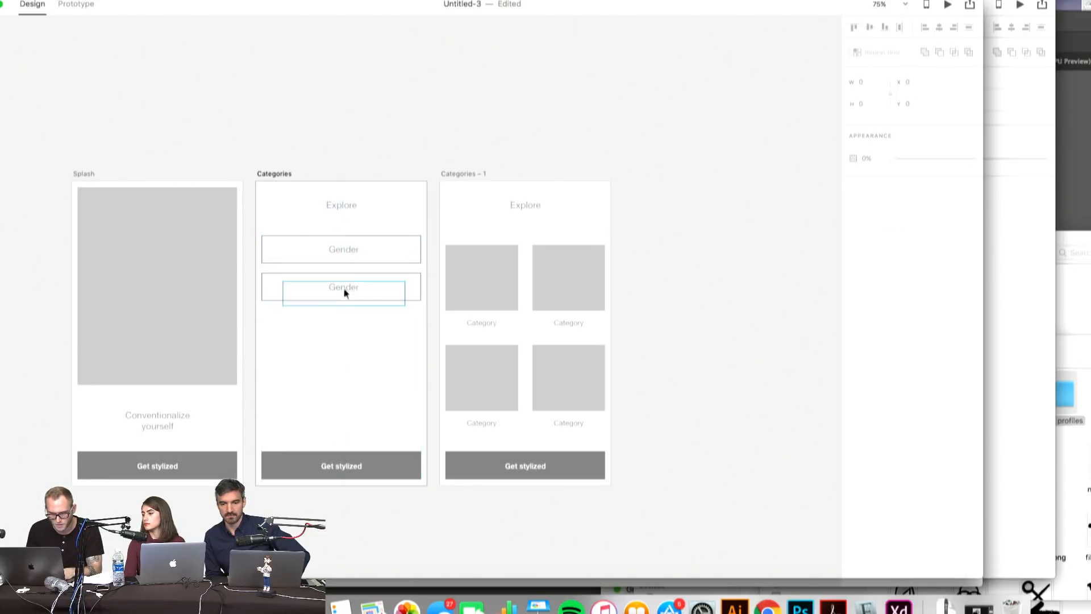
type("Location")
key("super+a")
type("New York,")
key("super+a")
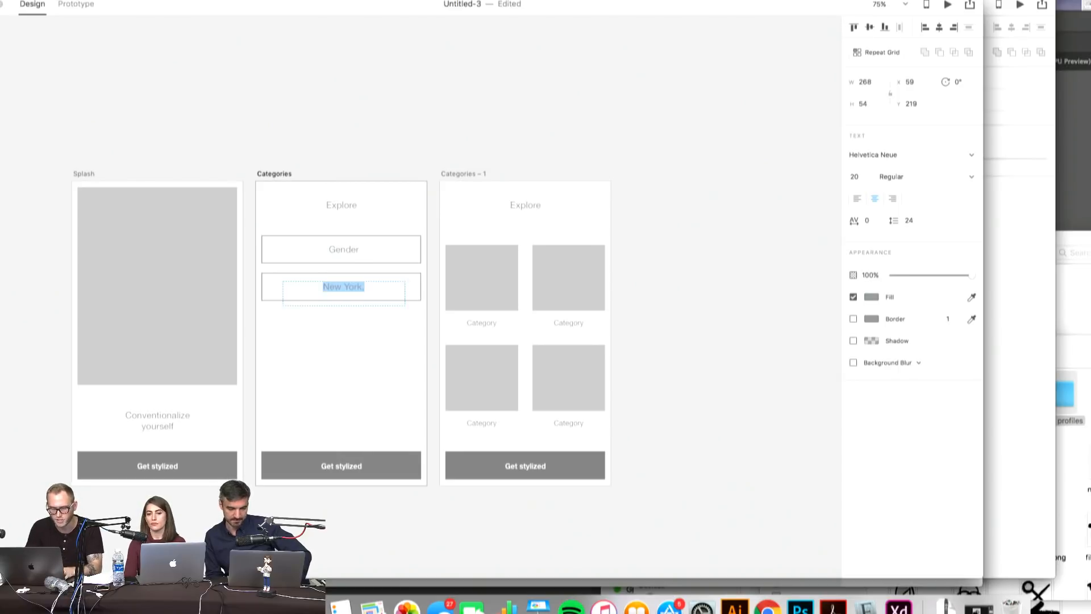
type("San")
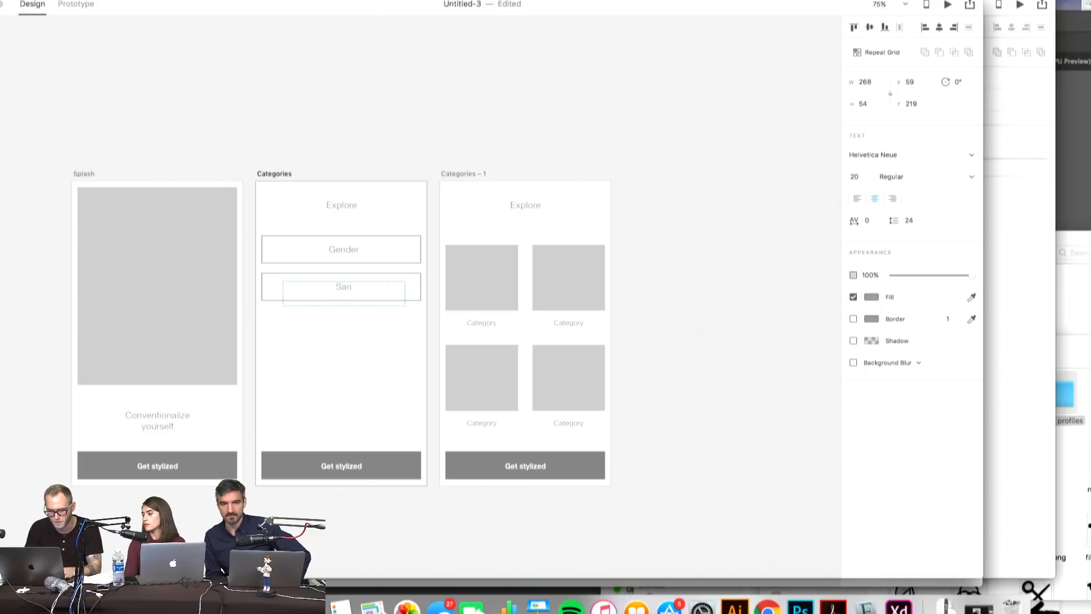
type(" Fransisco")
key("Escape")
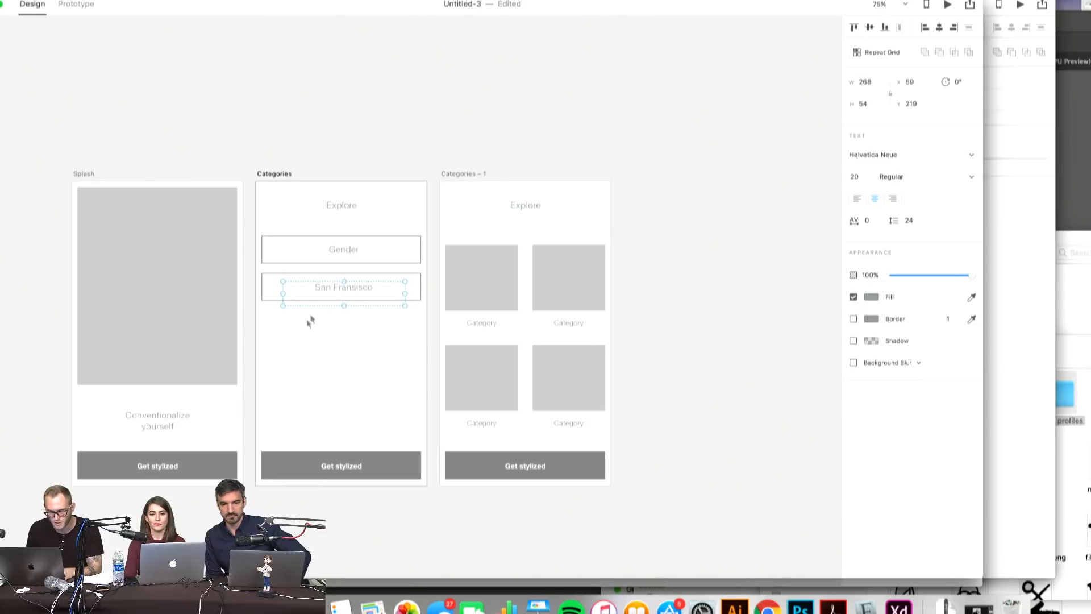
- Extend the second field's text to read "San Fransisco, USA"
left_click_drag(305, 326, 388, 290)
double_click(370, 288)
type(", SUA")
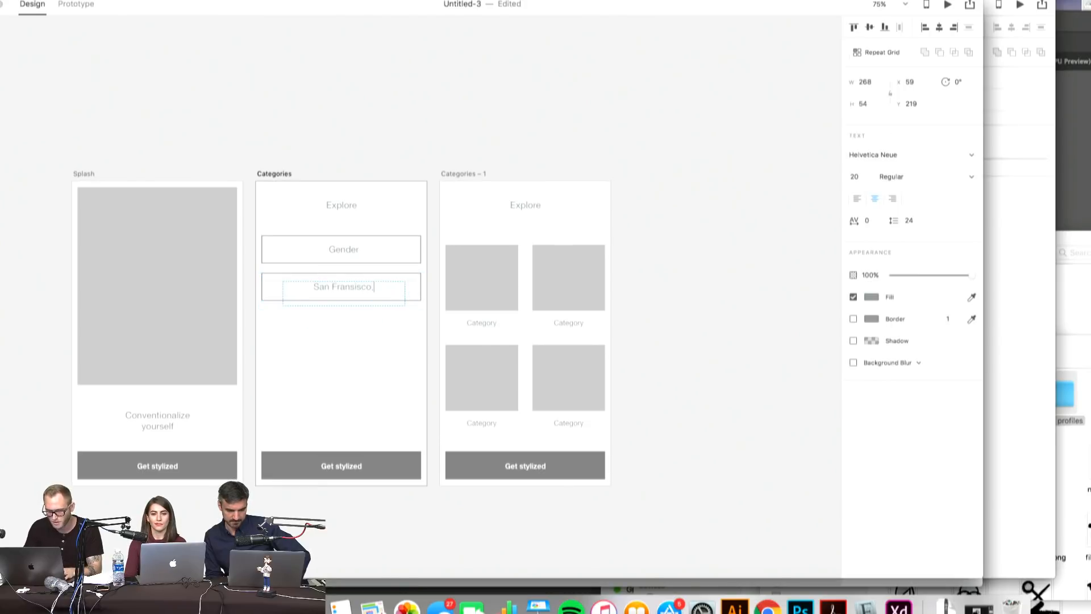
key("BackSpace")
key("BackSpace")
key("BackSpace")
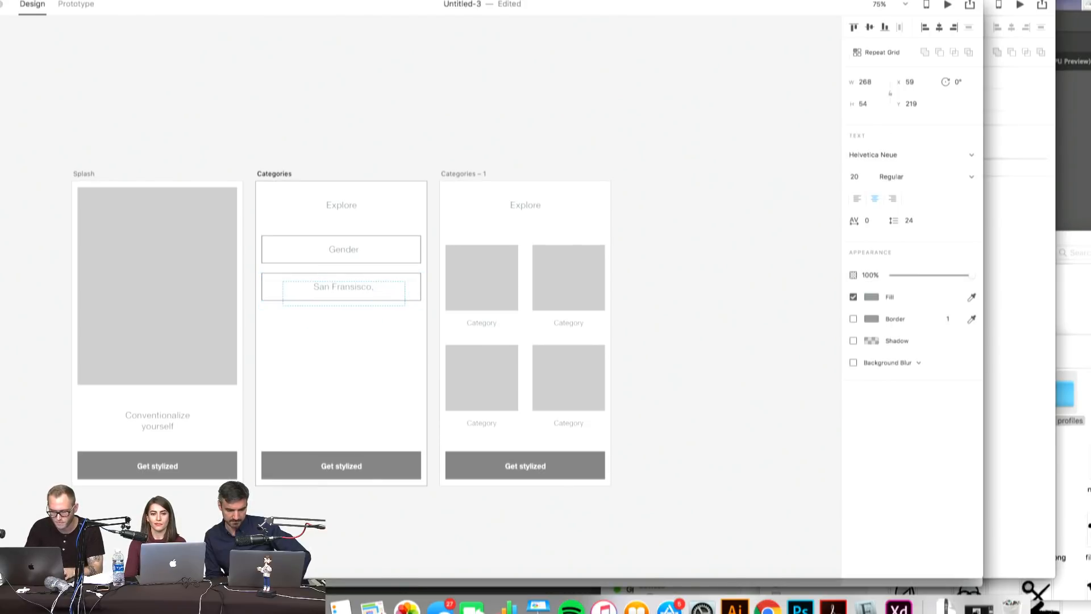
type("USA")
- Nudge the category grid on the third artboard slightly to the right and up
left_click_drag(308, 334, 361, 294)
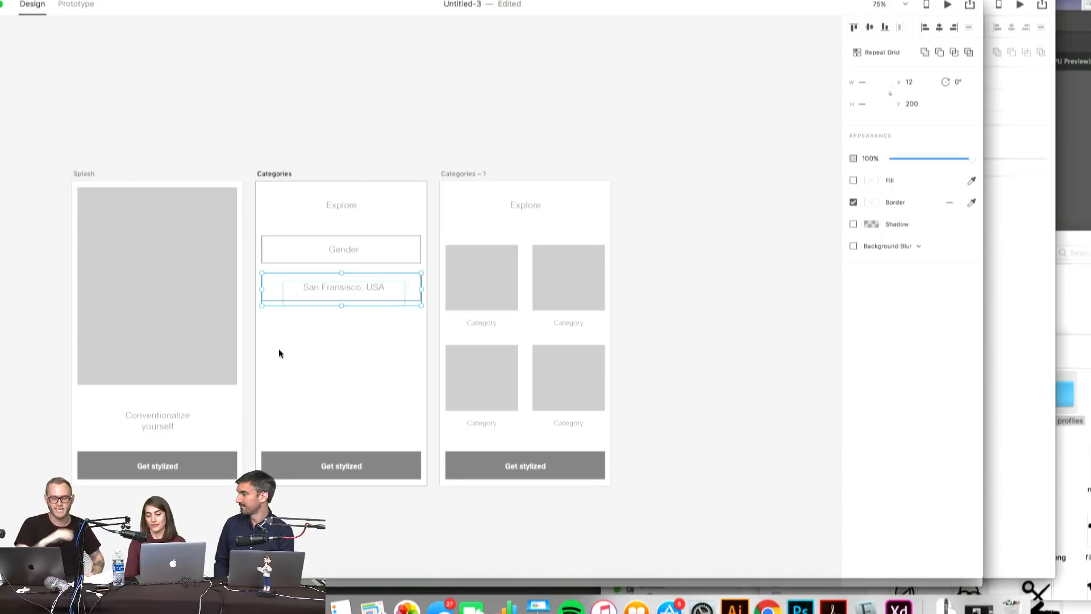
left_click(363, 331)
left_click(480, 289)
left_click_drag(481, 286, 483, 284)
left_click(313, 330)
- Copy the outlined box of the San Fransisco field further down the artboard, at Y 375
left_click(265, 299)
left_click_drag(276, 277, 272, 338)
left_click(284, 299)
left_click(262, 300)
left_click(267, 273)
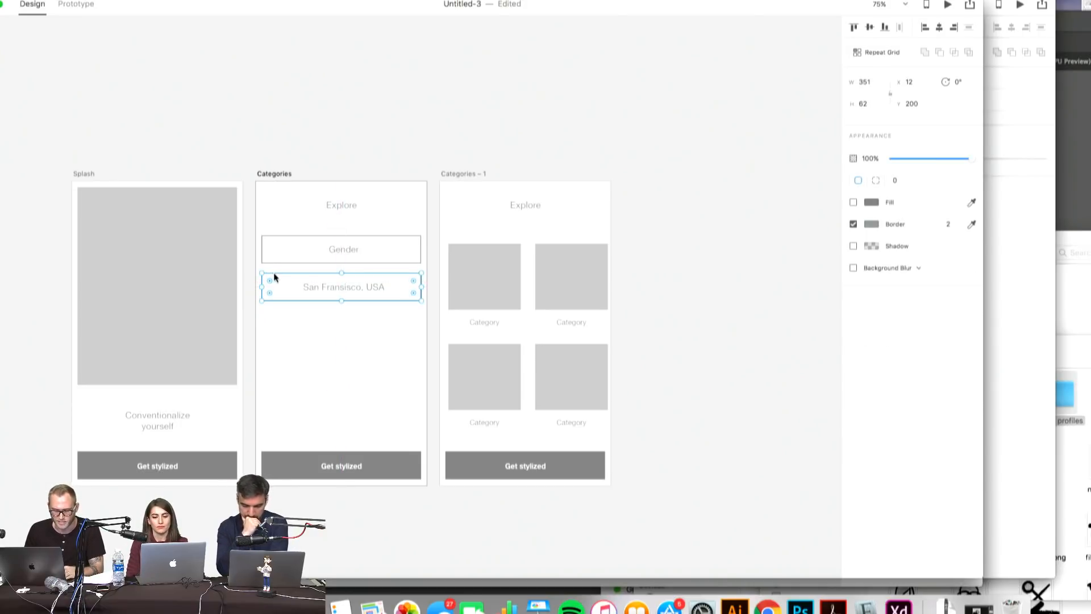
left_click_drag(274, 274, 277, 352)
- Copy the San Fransisco text to Y 298, above the empty box, and change it to "What's your color?"
left_click(352, 292)
left_click_drag(352, 292, 358, 325)
key("Return")
type("What's your fav")
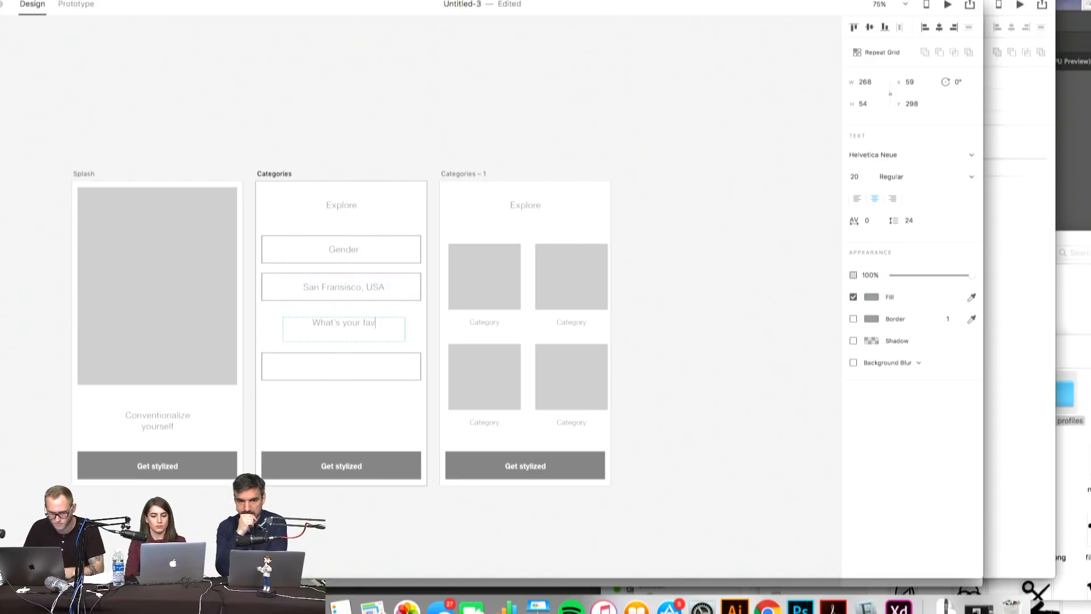
key("BackSpace")
key("BackSpace")
key("BackSpace")
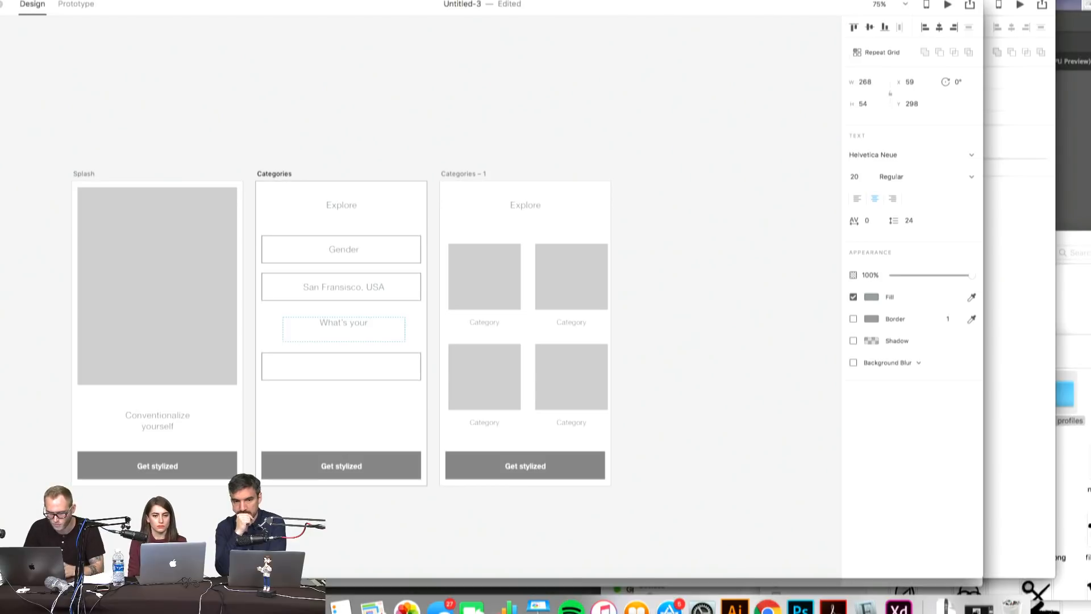
type("coilor?")
key("BackSpace")
key("BackSpace")
key("BackSpace")
key("BackSpace")
key("BackSpace")
type("lor?")
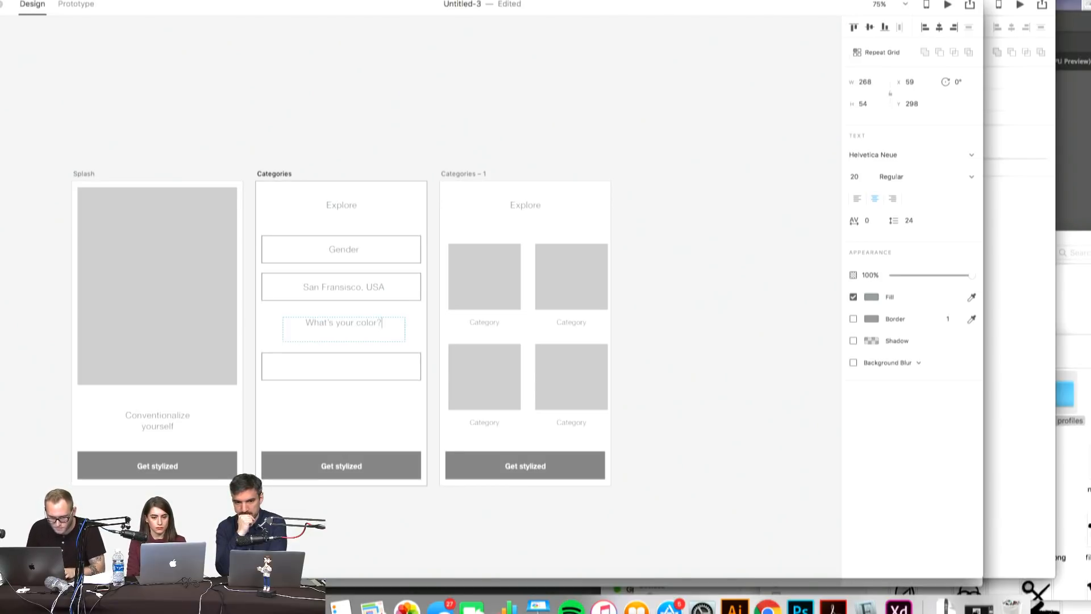
left_click(352, 407)
left_click(351, 402)
left_click(345, 340)
left_click_drag(345, 342, 346, 337)
key("Escape")
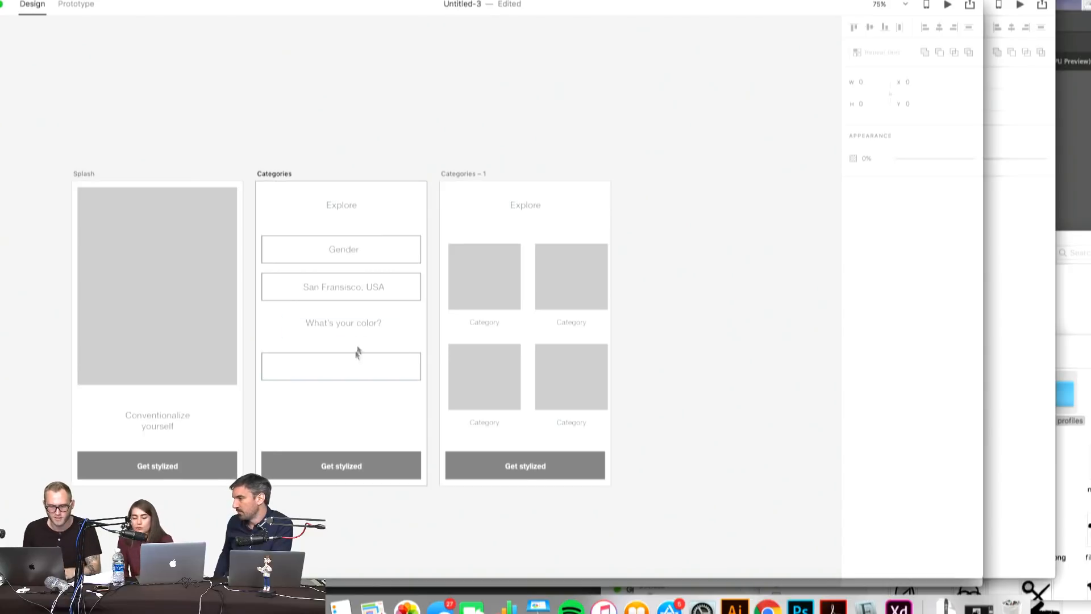
- Shrink the empty outlined box to 62 by 61 and give it a fill with no border
left_click(332, 380)
left_click_drag(423, 365, 291, 379)
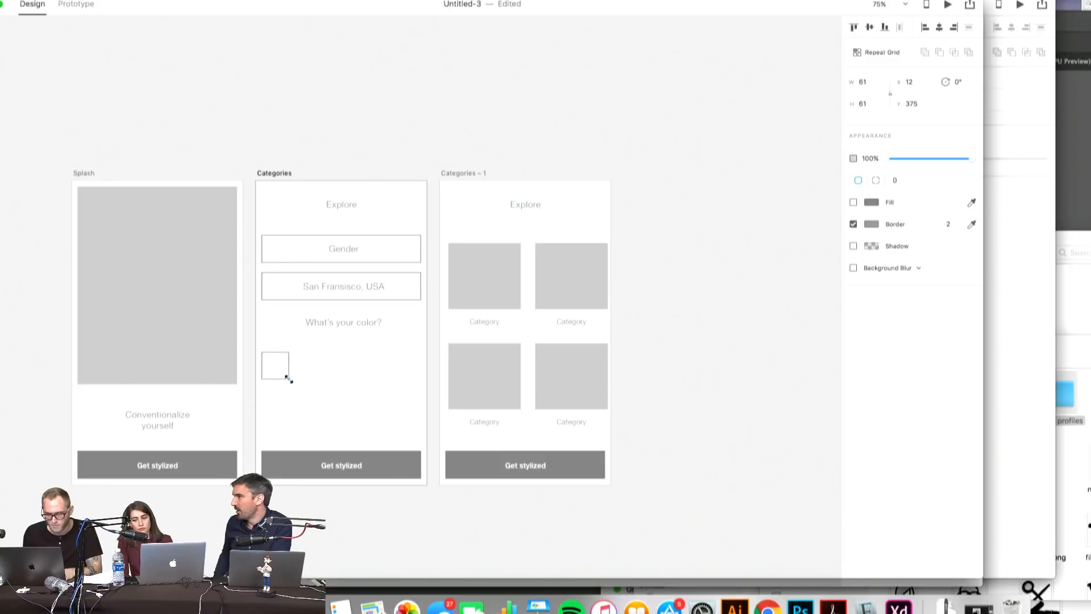
left_click(853, 203)
left_click(853, 224)
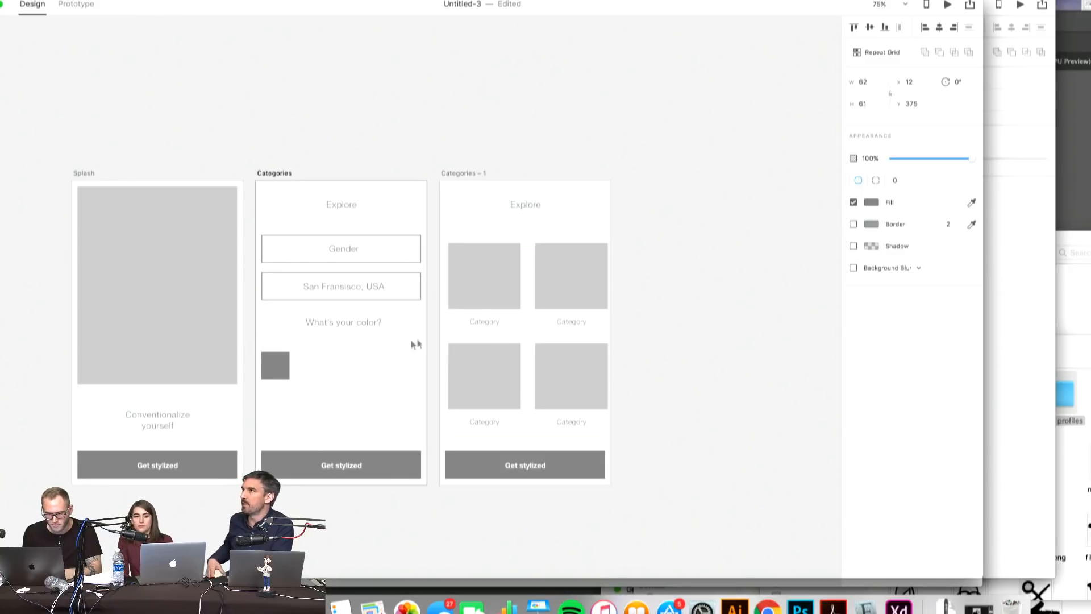
- Move the filled square up to Y 367 and place a copy beside it at X 85
left_click_drag(278, 375, 305, 365)
key("super+z")
left_click(307, 371)
left_click(274, 368)
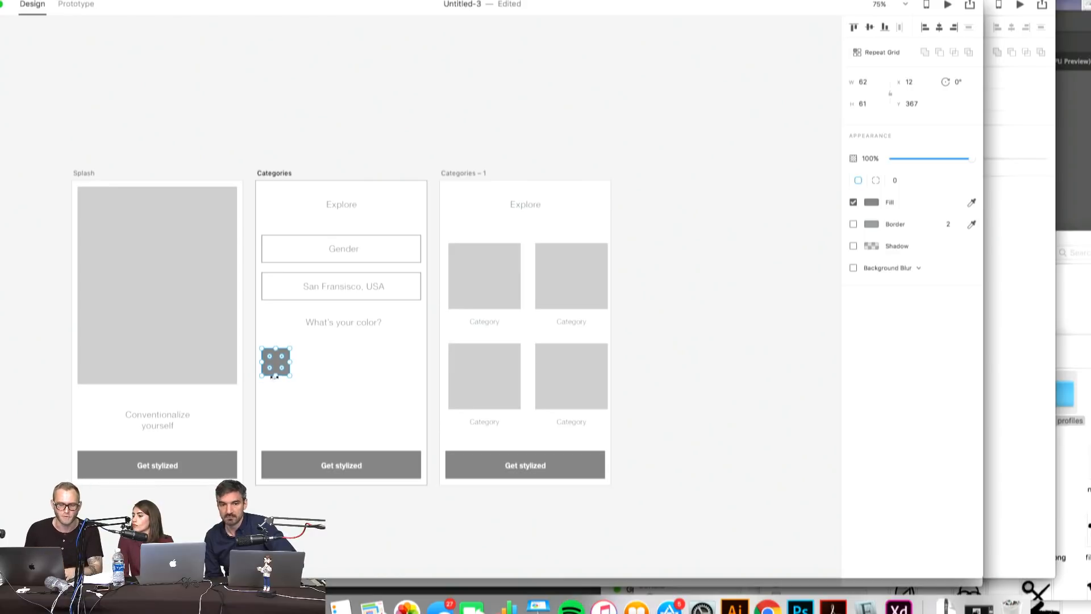
left_click_drag(278, 360, 310, 364)
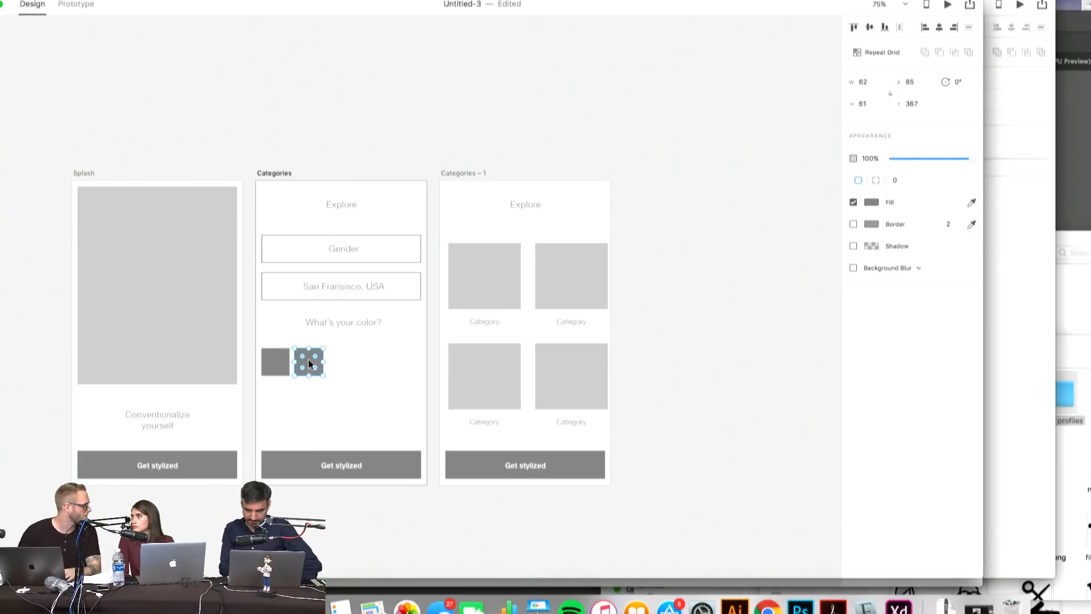
- Copy the squares into two rows of four color swatches, centred under the "What's your color?" text
scroll(326, 357, "up", 5)
left_click_drag(265, 366, 471, 374)
left_click(407, 441)
left_click(409, 443, "alt")
left_click(396, 438, "alt")
left_click_drag(353, 450, 399, 454)
left_click(435, 479)
- Move the "What's your color?" text and all eight swatches together slightly down
left_click_drag(347, 482, 527, 217)
left_click(494, 187, "shift")
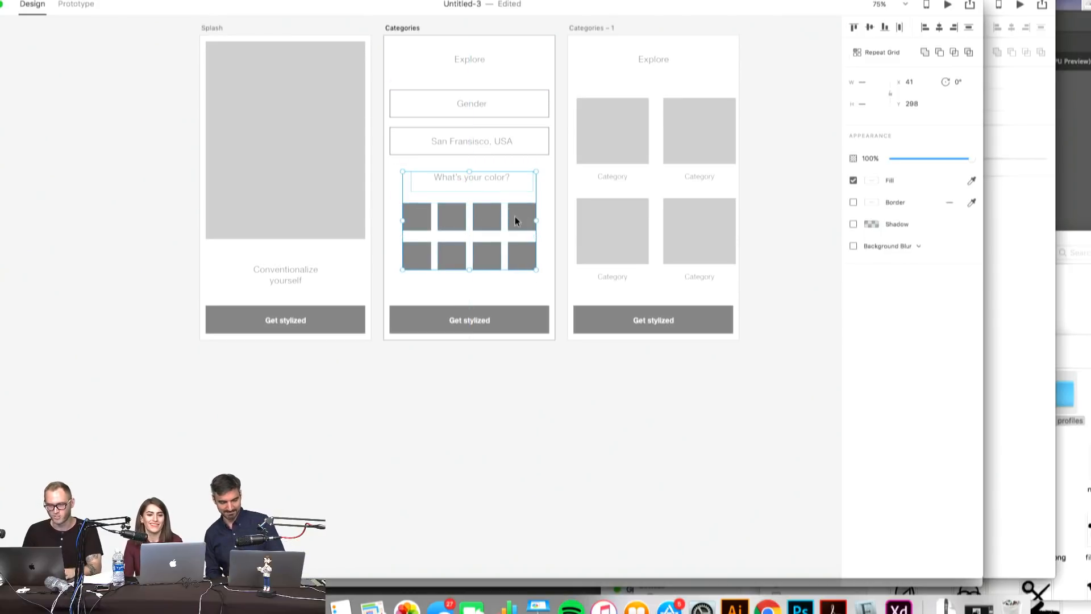
left_click(526, 156)
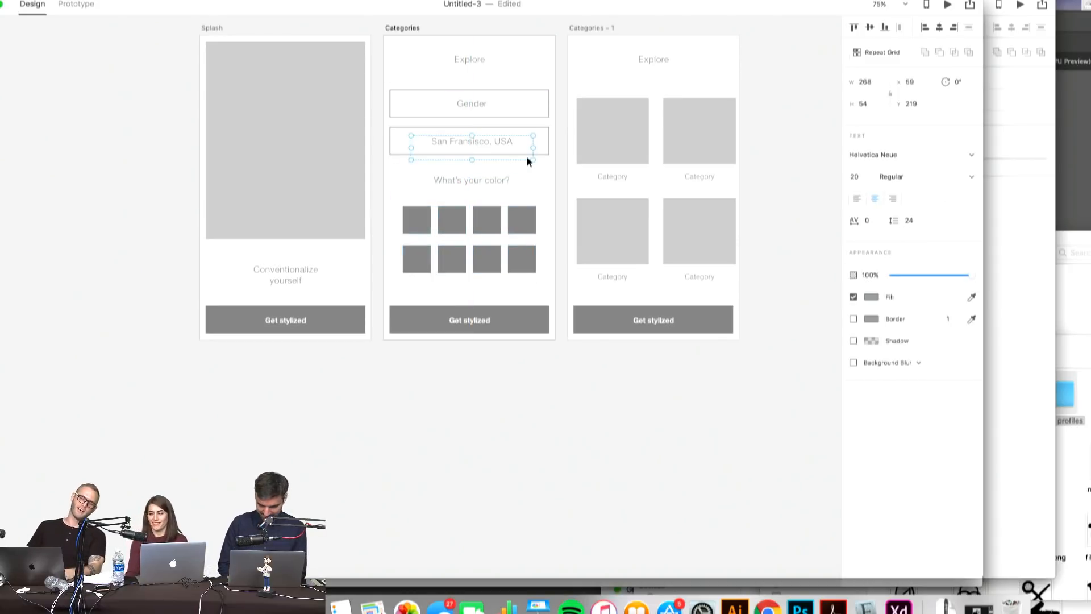
left_click(557, 140)
left_click_drag(551, 155, 310, 237)
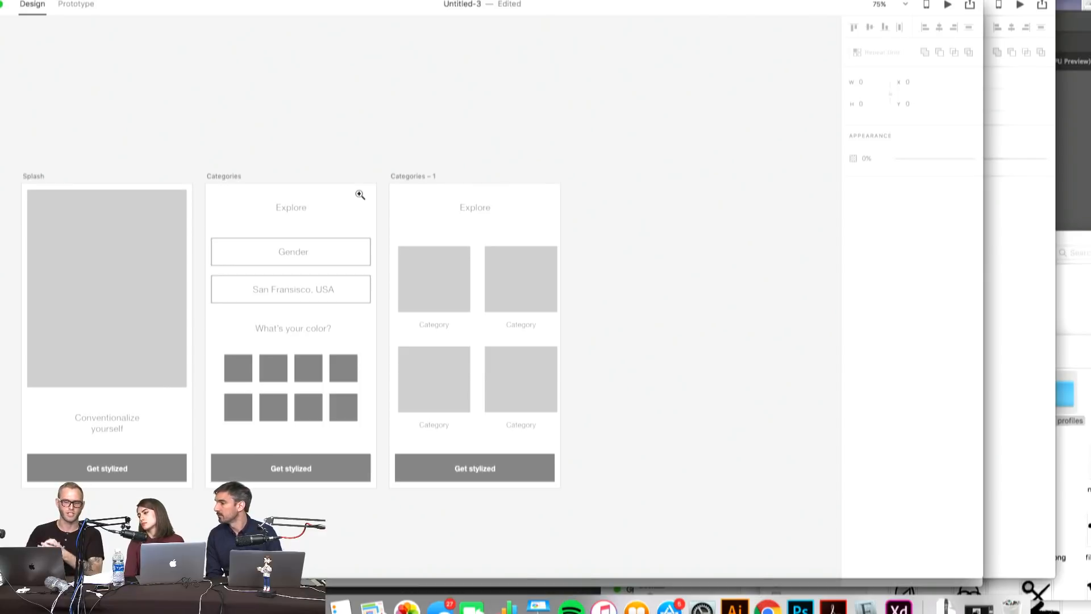
left_click_drag(614, 278, 406, 442)
left_click(437, 332, "alt")
left_click(438, 331, "alt")
left_click(438, 331, "alt")
left_click(438, 332, "alt")
left_click_drag(520, 214, 322, 405)
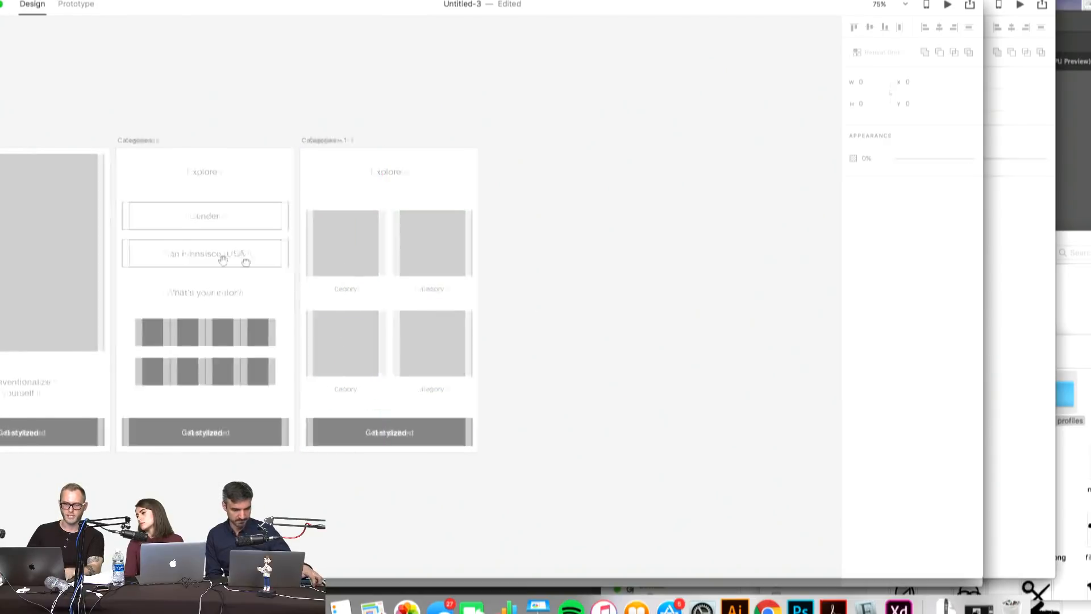
left_click_drag(222, 260, 254, 303)
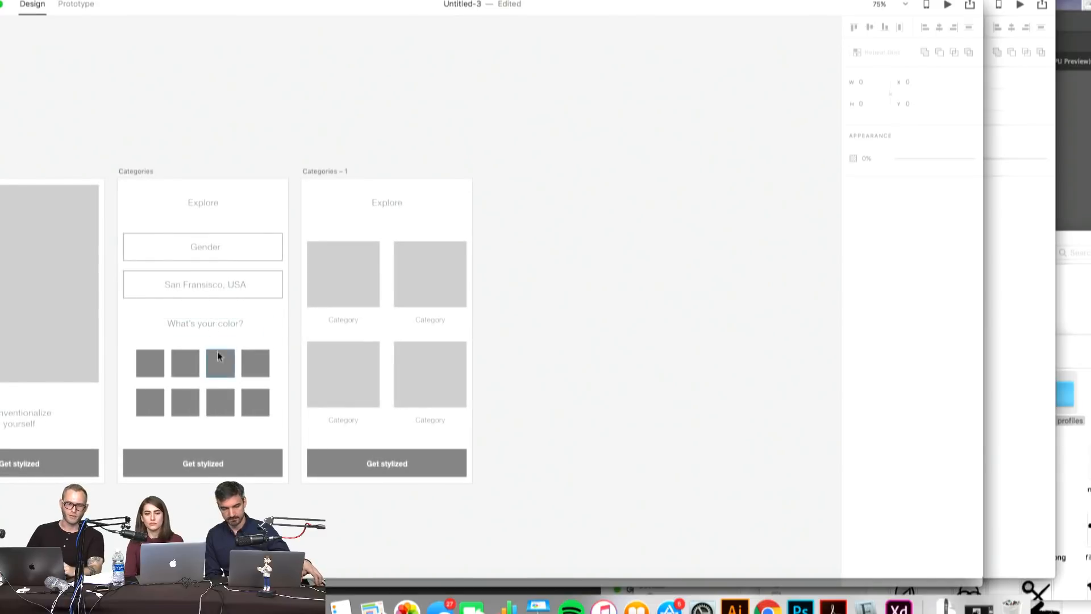
left_click_drag(345, 287, 420, 359)
left_click_drag(270, 359, 477, 319)
left_click_drag(518, 423, 382, 324)
- Change the Splash screen's button label to "Get Going"
left_click(357, 402)
double_click(358, 397)
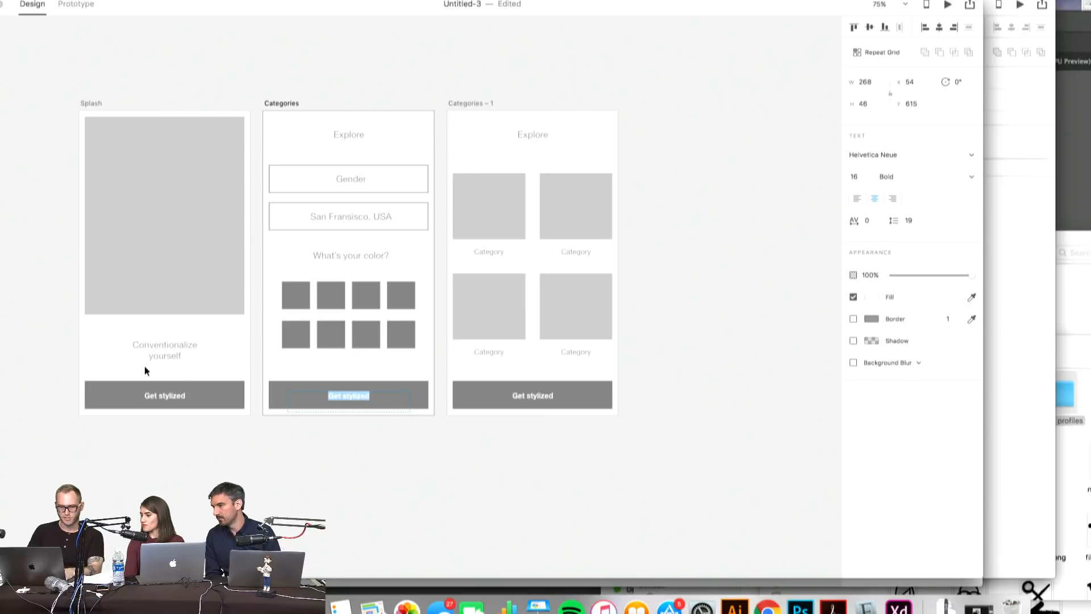
double_click(173, 394)
type("Get going")
key("Escape")
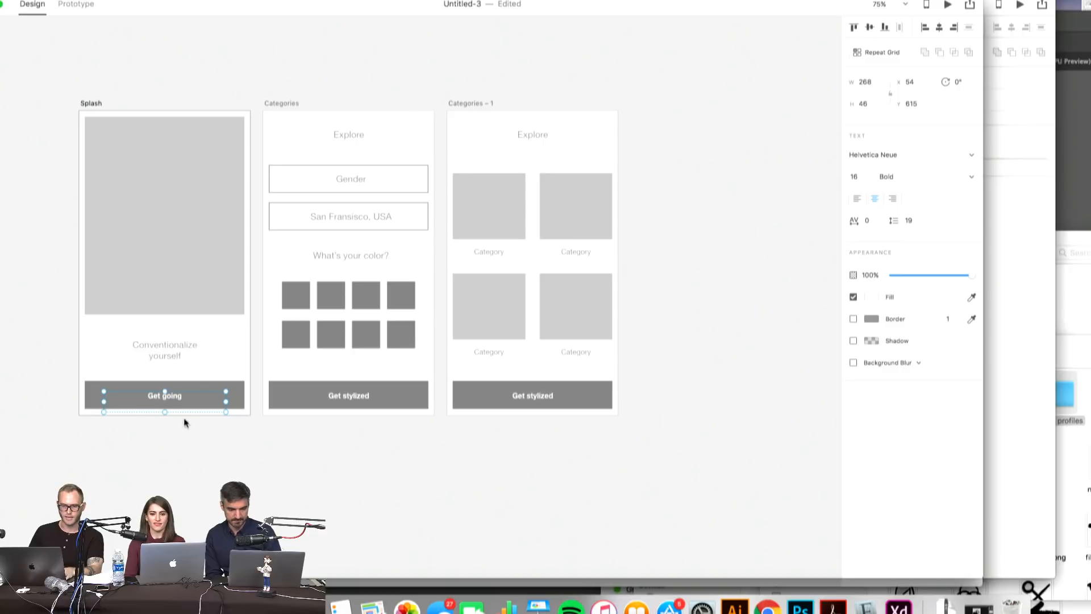
left_click(172, 397)
key("BackSpace")
type("G")
key("Escape")
- Change the button label on the form screen to "Get Stylized"
left_click(351, 394)
double_click(347, 396)
type("Get Stylized")
key("Escape")
- Delete the "Get stylized" button from the tile screen and extend the tile grid with a third row
left_click_drag(495, 446, 582, 399)
key("Delete")
scroll(560, 383, "right", 3)
scroll(560, 382, "up", 2)
left_click(477, 373)
left_click_drag(422, 418, 430, 515)
left_click(580, 482)
- Extend the tile screen's artboard downward to a height of 791 so the third row fits
scroll(487, 463, "down", 5)
scroll(487, 463, "left", 1)
left_click(466, 72)
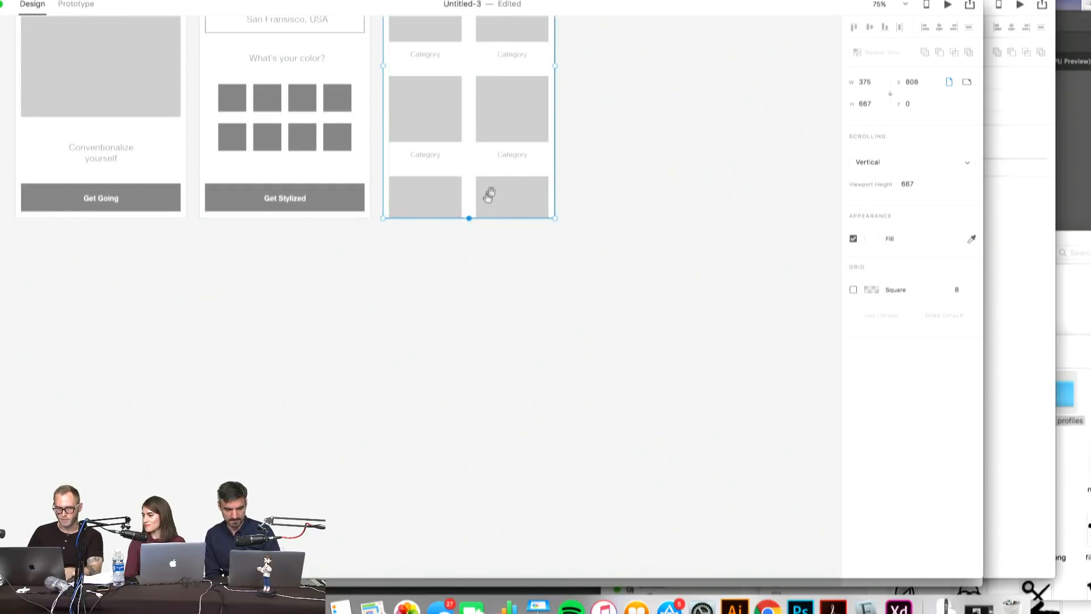
scroll(479, 207, "up", 3)
scroll(479, 207, "right", 1)
left_click_drag(428, 287, 430, 344)
left_click(662, 334)
- Rename the form screen's artboard as Personalization
left_click_drag(496, 205, 503, 375)
left_click_drag(373, 147, 427, 192)
left_click_drag(301, 192, 470, 192)
left_click(438, 187)
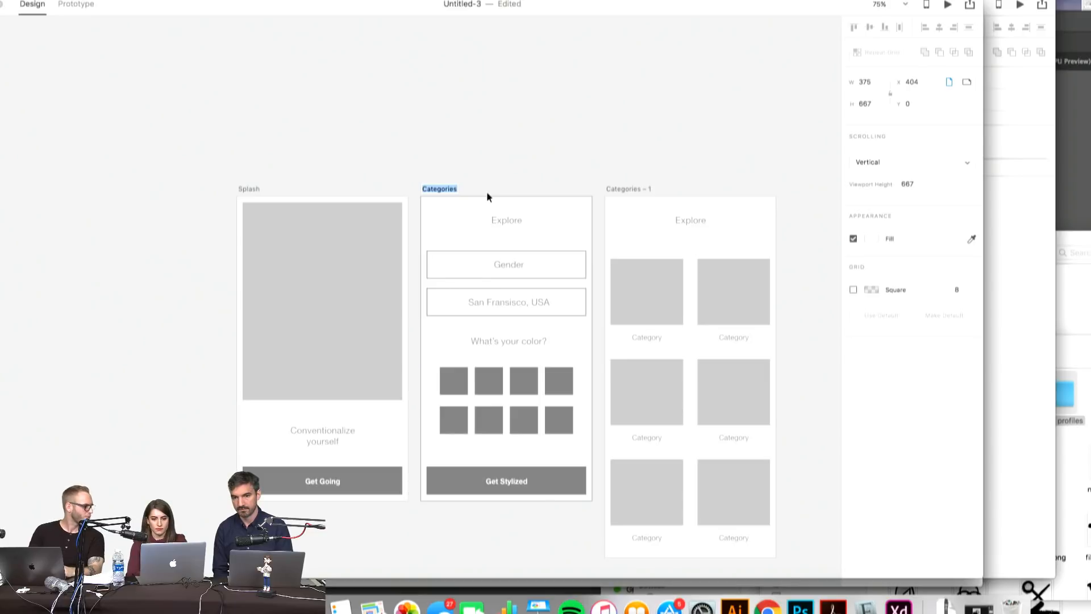
type("Personalization")
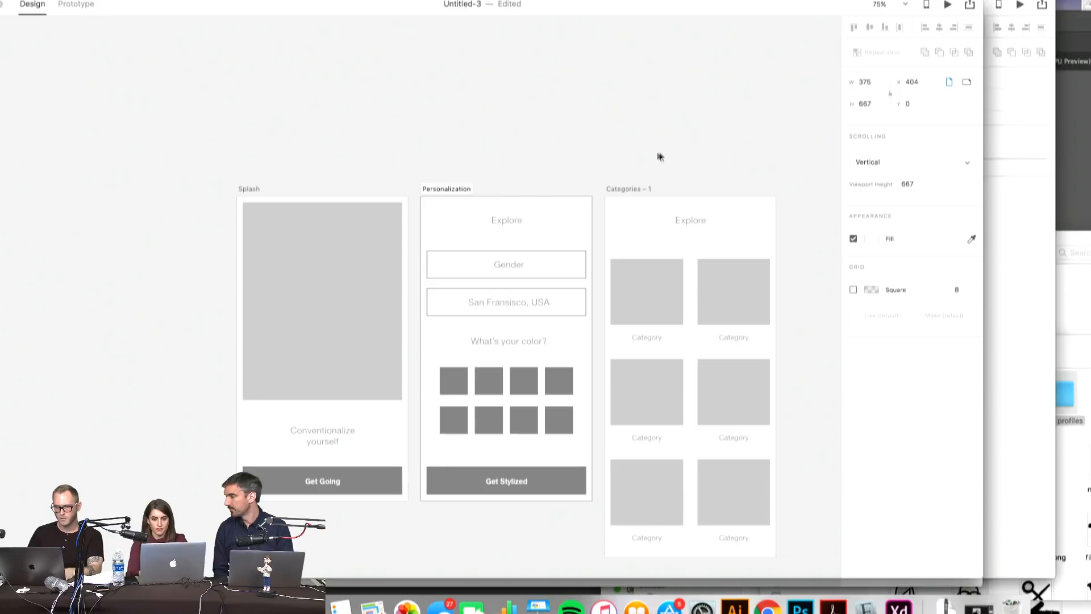
- Rename the tile screen's artboard as Categories
scroll(453, 175, "right", 5)
double_click(496, 170)
type("categories")
key("Return")
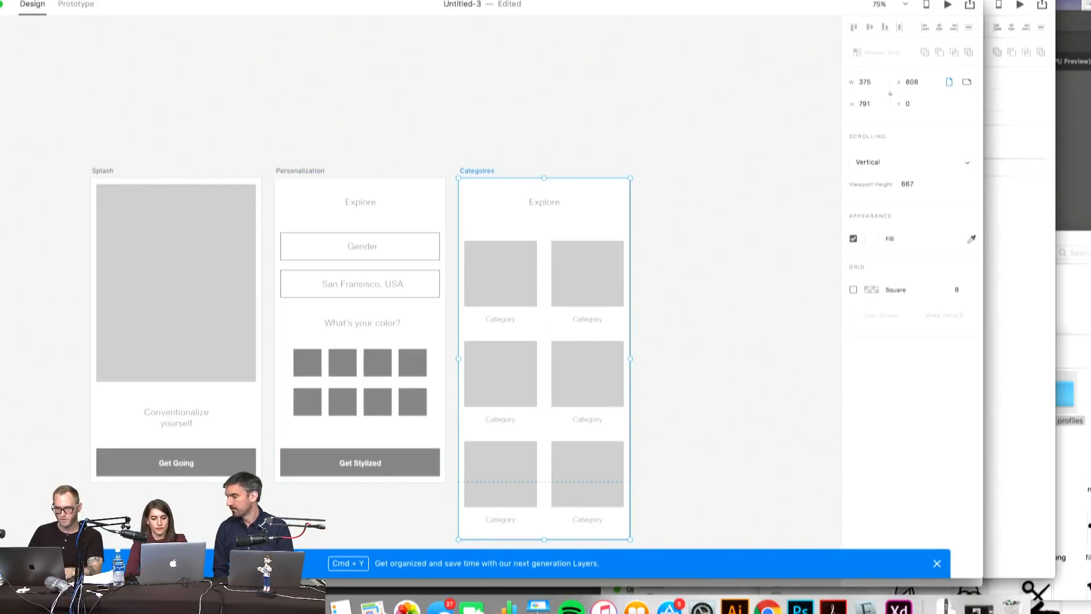
double_click(483, 171)
type("Categories")
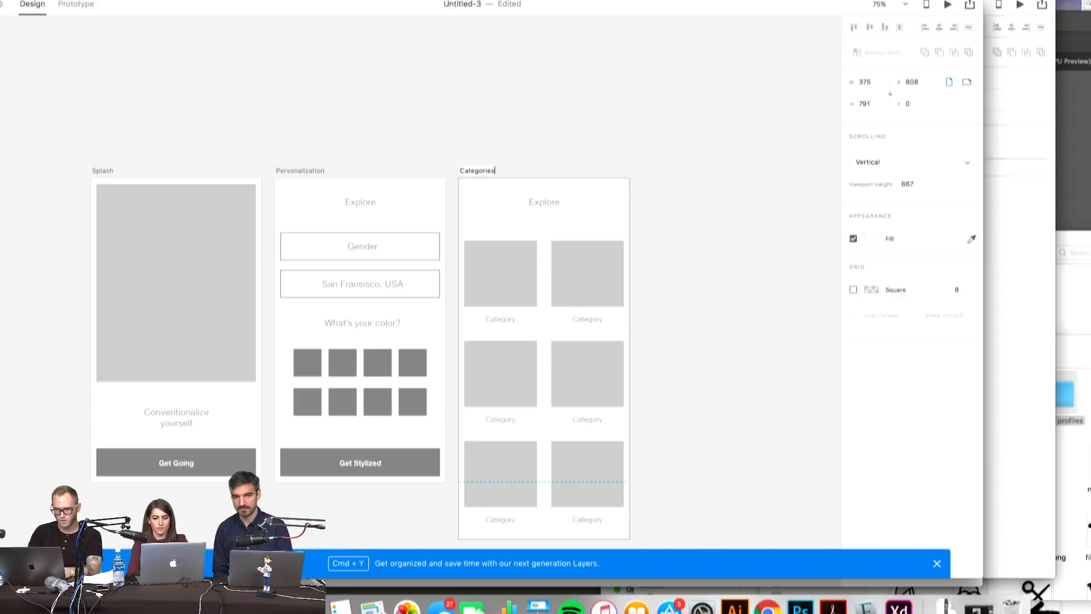
key("Return")
left_click(614, 159)
left_click_drag(614, 158, 403, 170)
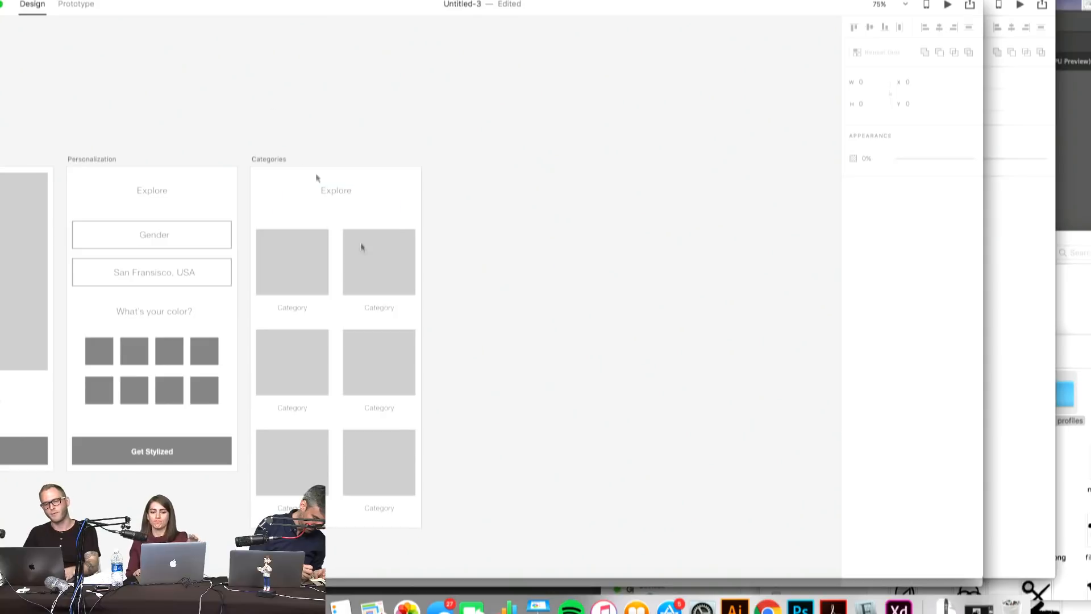
left_click_drag(339, 207, 381, 193)
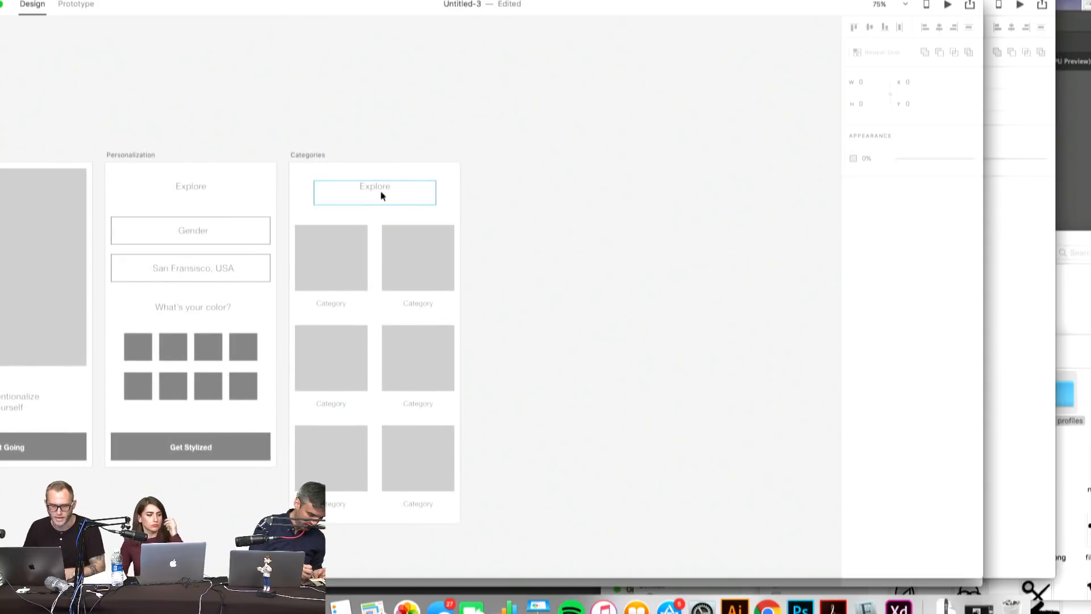
left_click_drag(195, 195, 344, 189)
left_click(344, 189)
key("Delete")
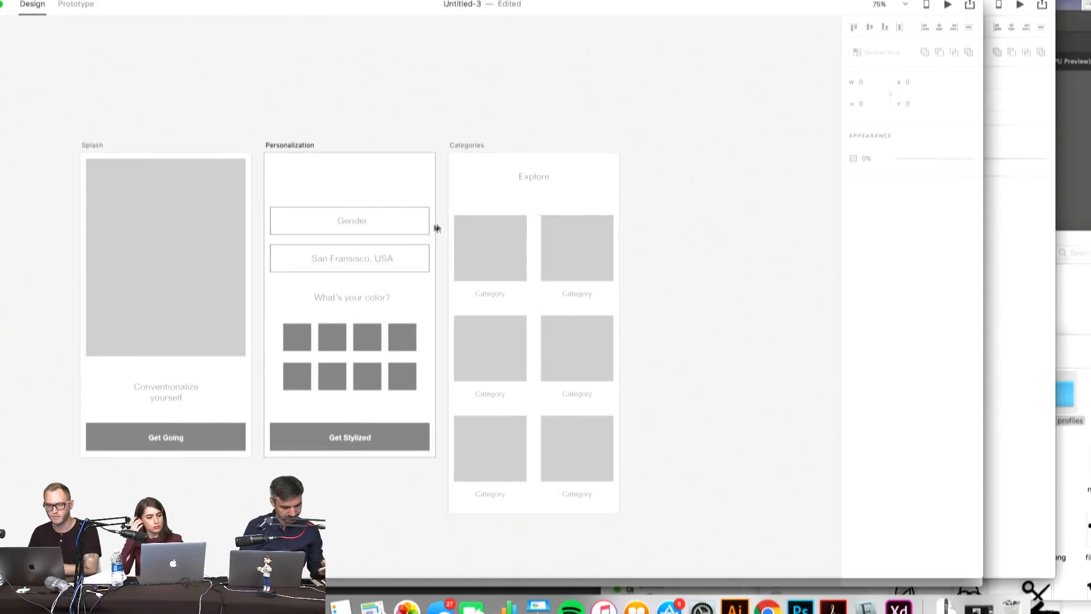
key("super+z")
double_click(356, 178)
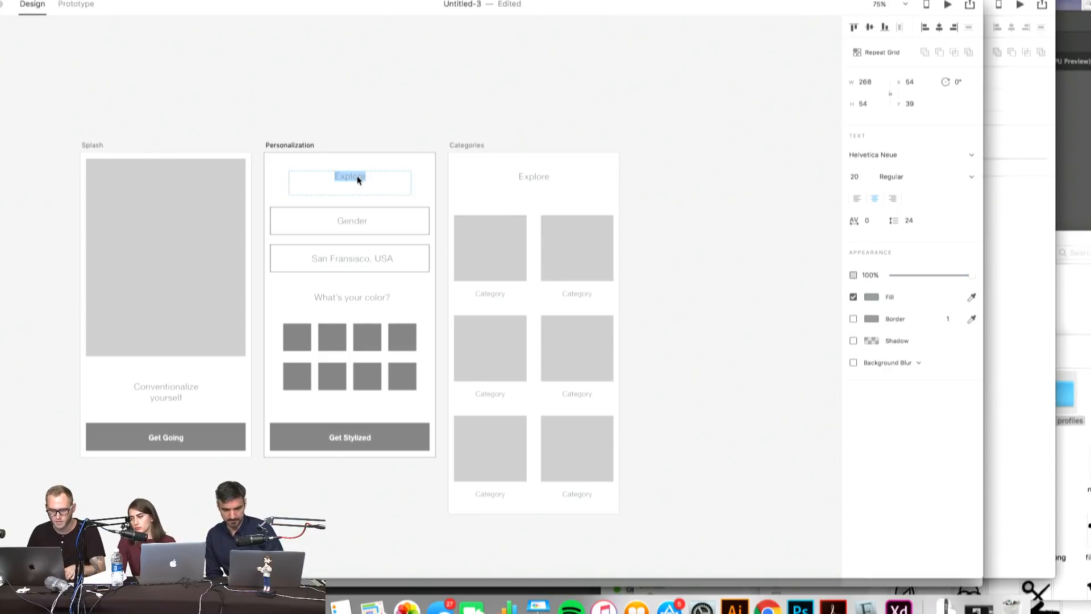
key("Escape")
- Delete the "Explore" heading from the Personalization screen and move the Gender and location fields up slightly
left_click(353, 173)
key("Delete")
scroll(414, 126, "left", 4)
scroll(413, 126, "down", 2)
left_click_drag(470, 149, 402, 221)
left_click_drag(446, 174, 446, 156)
left_click(492, 116)
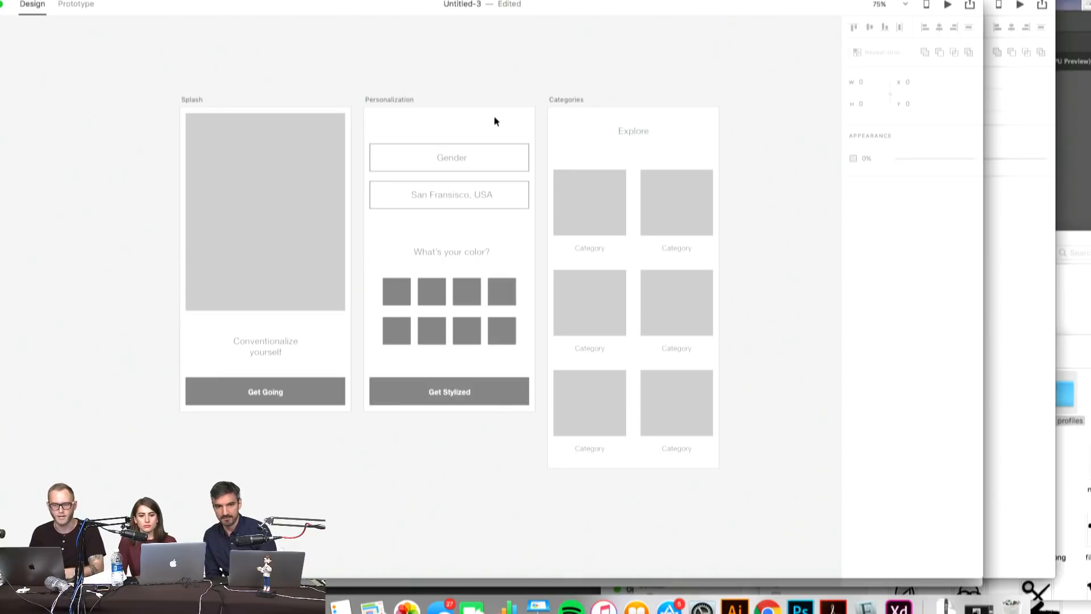
- Copy the "What's your color?" text under the Categories screen's "Explore" heading and set its font size to 16
scroll(495, 120, "right", 4)
scroll(495, 121, "up", 1)
scroll(494, 115, "right", 2)
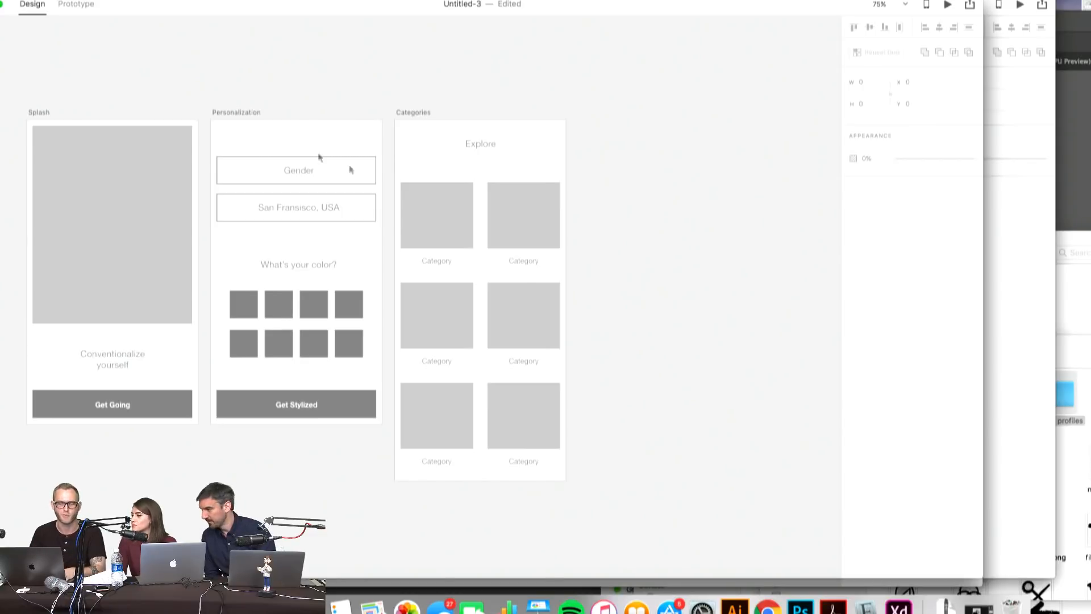
key("space")
left_click_drag(438, 143, 463, 107)
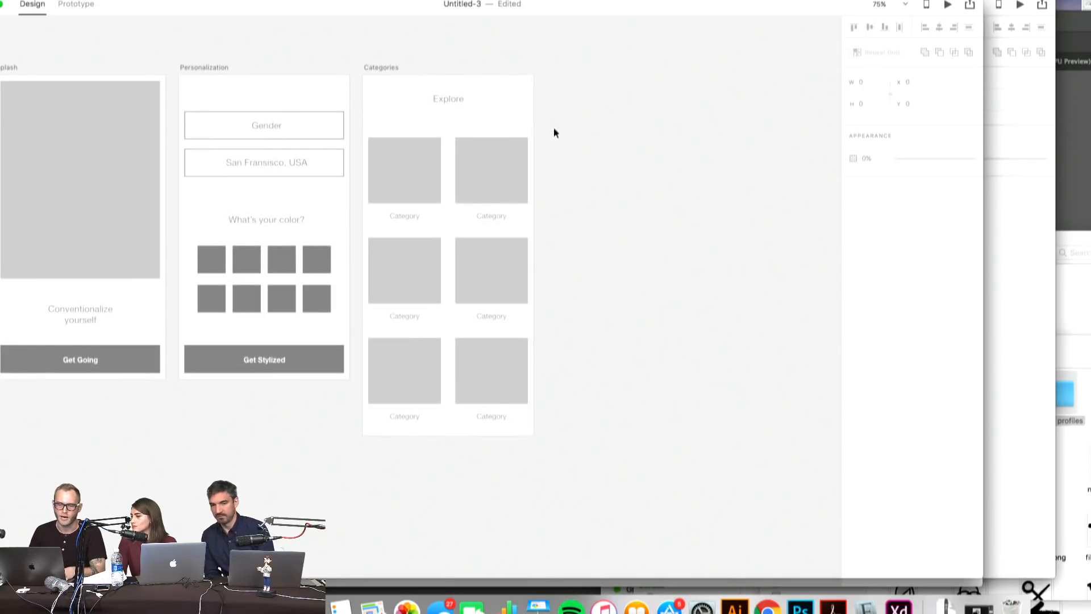
left_click(268, 219)
left_click_drag(285, 229, 467, 131)
left_click(855, 176)
type("16")
key("Return")
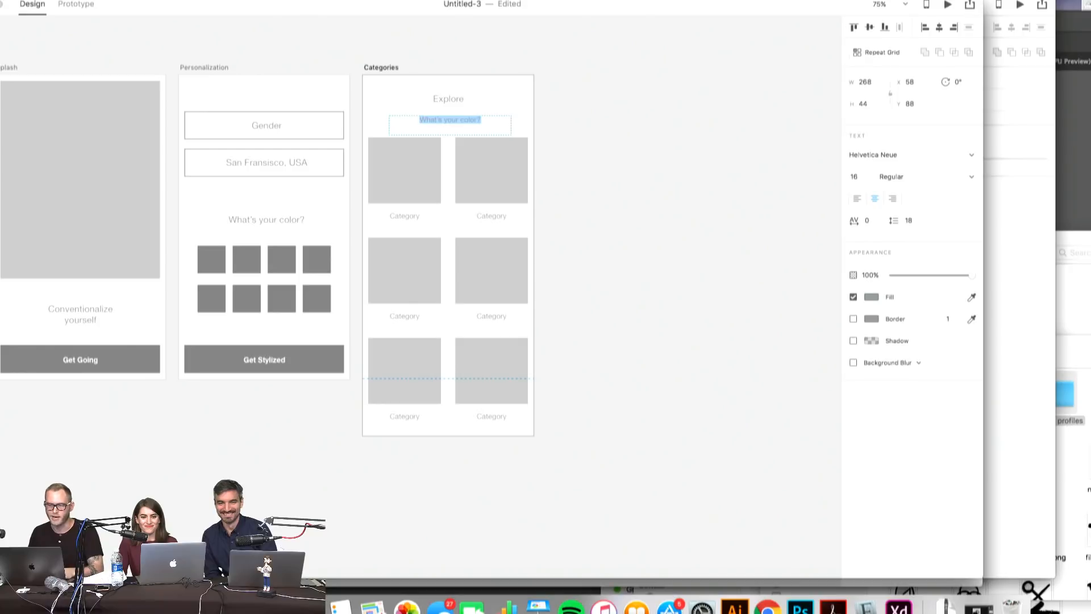
left_click(471, 139)
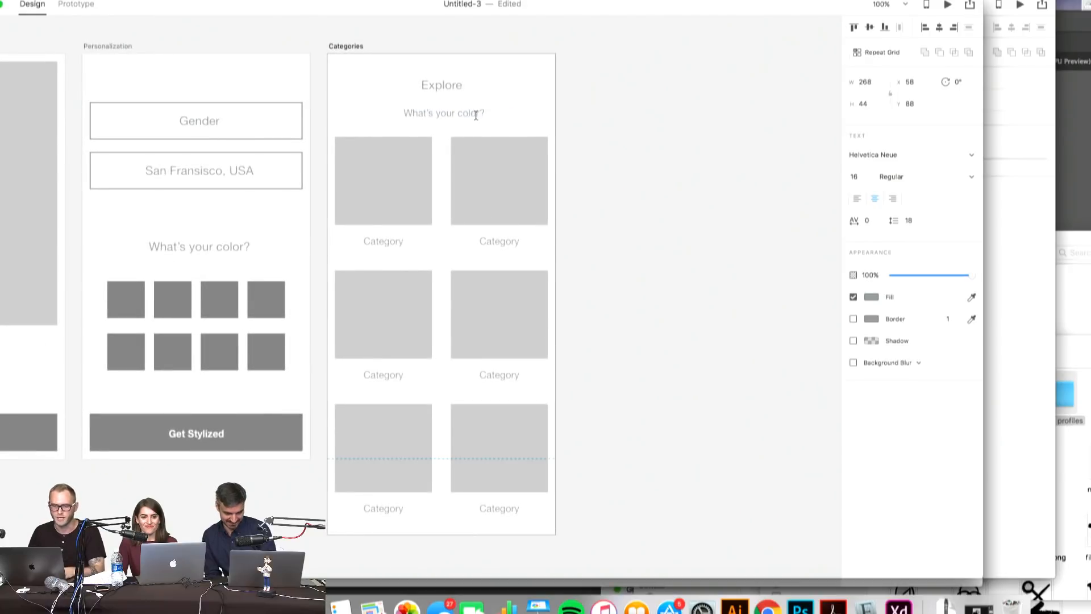
key("Escape")
- Move all category tiles and their labels on the Categories screen slightly down, away from the subheading
left_click_drag(323, 556, 676, 211)
left_click_drag(633, 172, 330, 539)
key("super+r")
left_click_drag(419, 190, 420, 199)
left_click(694, 217)
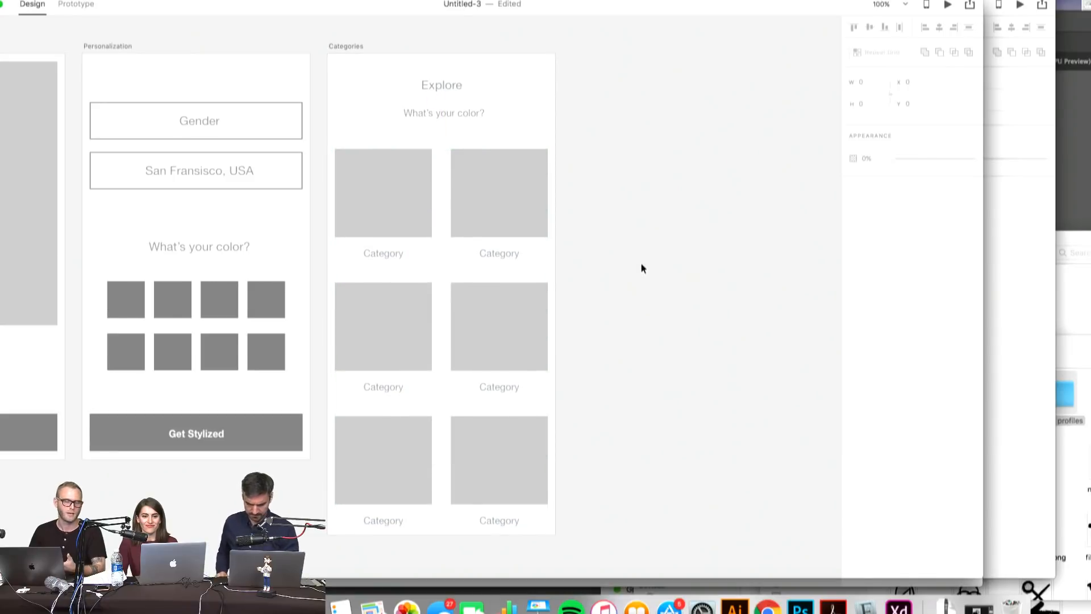
- Extend the bottom edge of the Categories artboard slightly below the last row of tiles
left_click(367, 114)
left_click(351, 92)
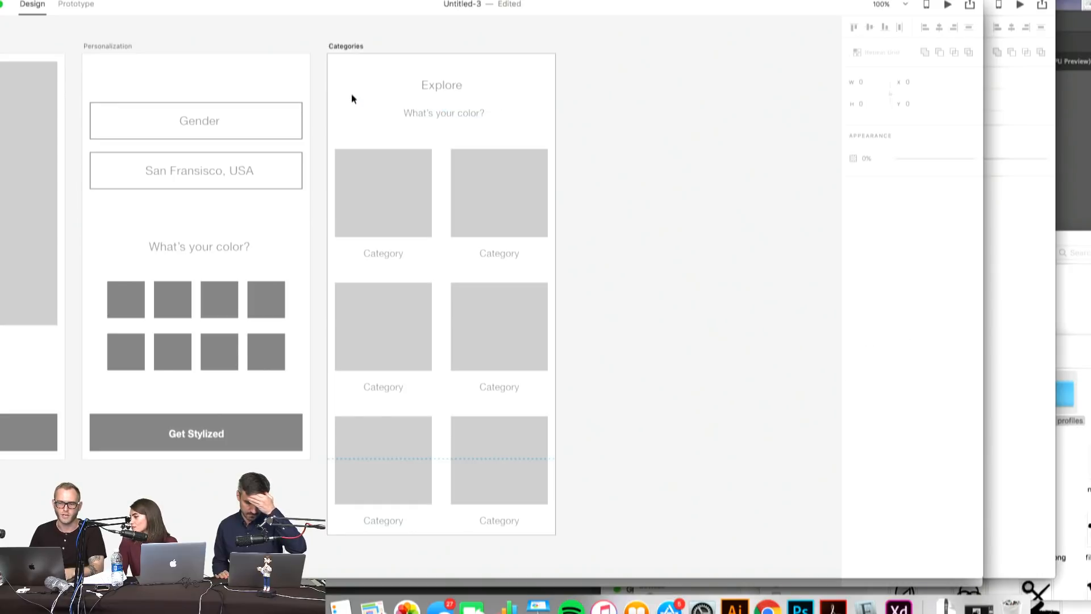
scroll(378, 81, "down", 5)
scroll(381, 86, "up", 5)
double_click(367, 102)
scroll(446, 221, "down", 5)
mouse_move(440, 330)
left_mouse_down()
mouse_move(438, 366)
mouse_move(444, 343)
left_mouse_up()
scroll(463, 146, "up", 5)
- Replace the copied subheading text on the Categories screen with "Select"
left_click(475, 205)
double_click(478, 201)
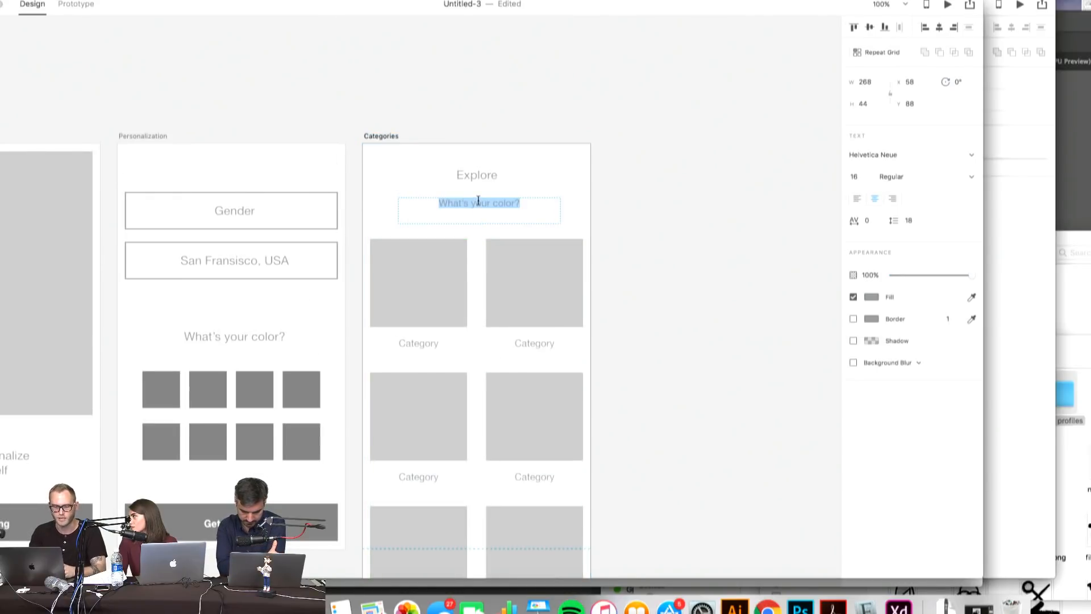
type("Seldct you")
key("super+a")
type("Select")
key("BackSpace")
key("BackSpace")
key("BackSpace")
key("BackSpace")
key("BackSpace")
key("BackSpace")
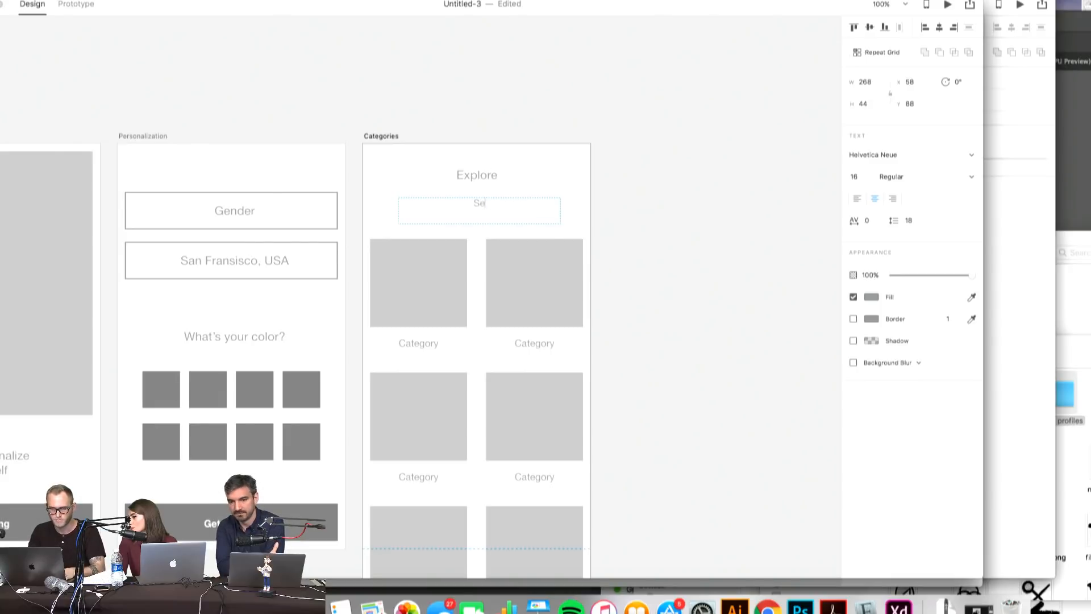
type("Select")
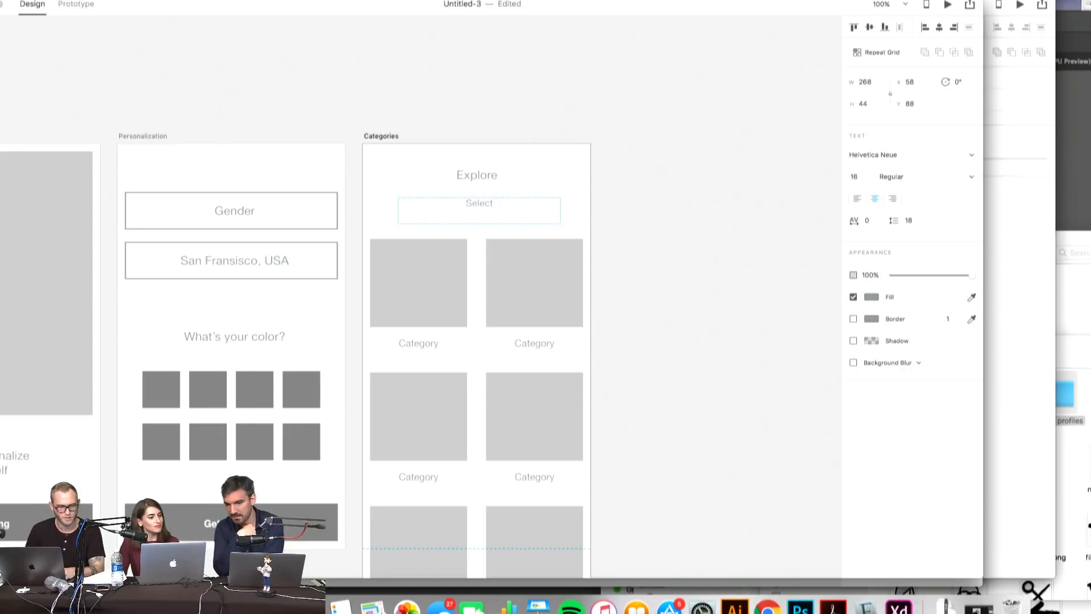
- Change the text above the color swatches on the Personalization screen to "Pick your color?"
double_click(249, 338)
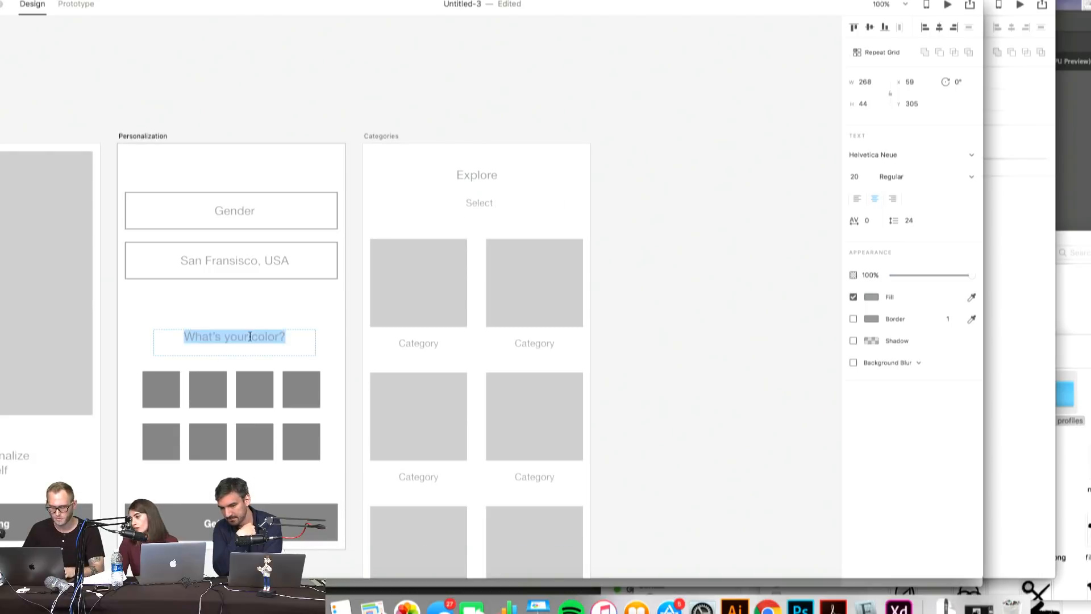
type("Pick your color?")
key("super+a")
type("Who are you?")
key("super+a")
type("Pick your color?")
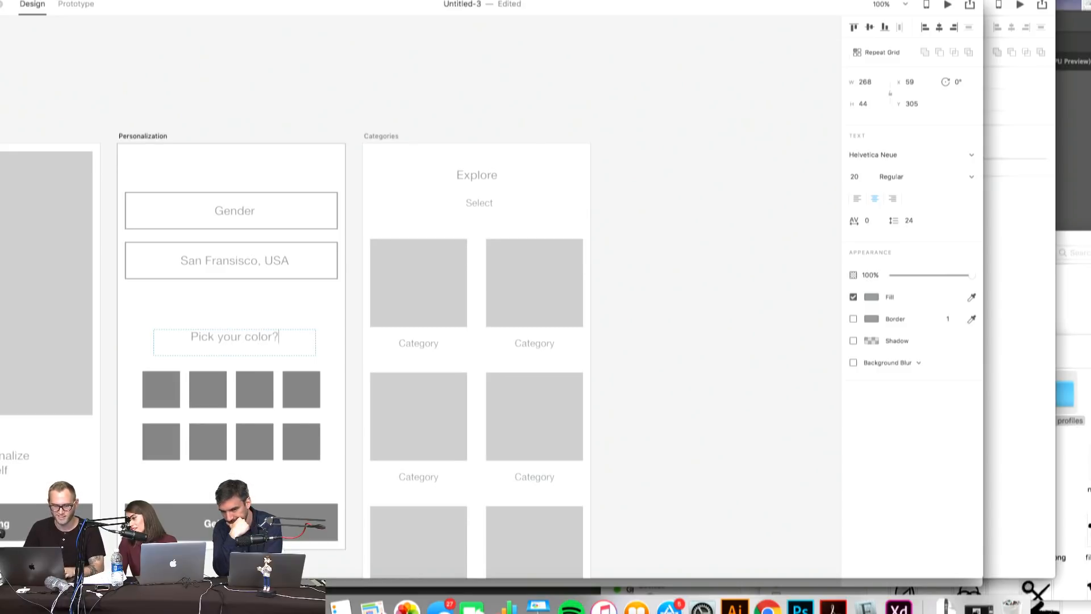
key("Escape")
left_click(654, 307)
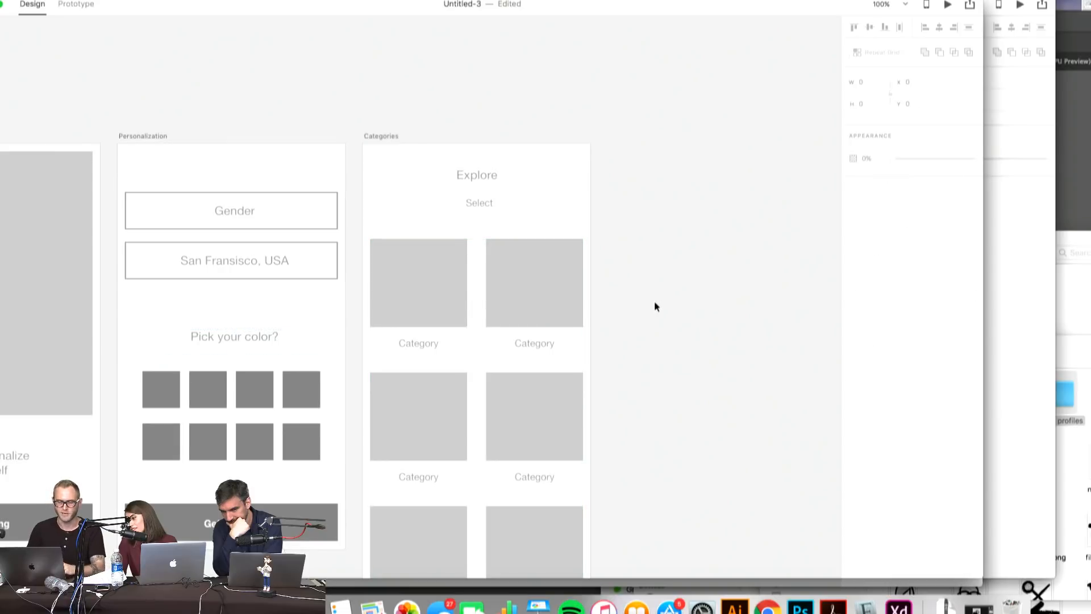
left_click(498, 201)
double_click(497, 201)
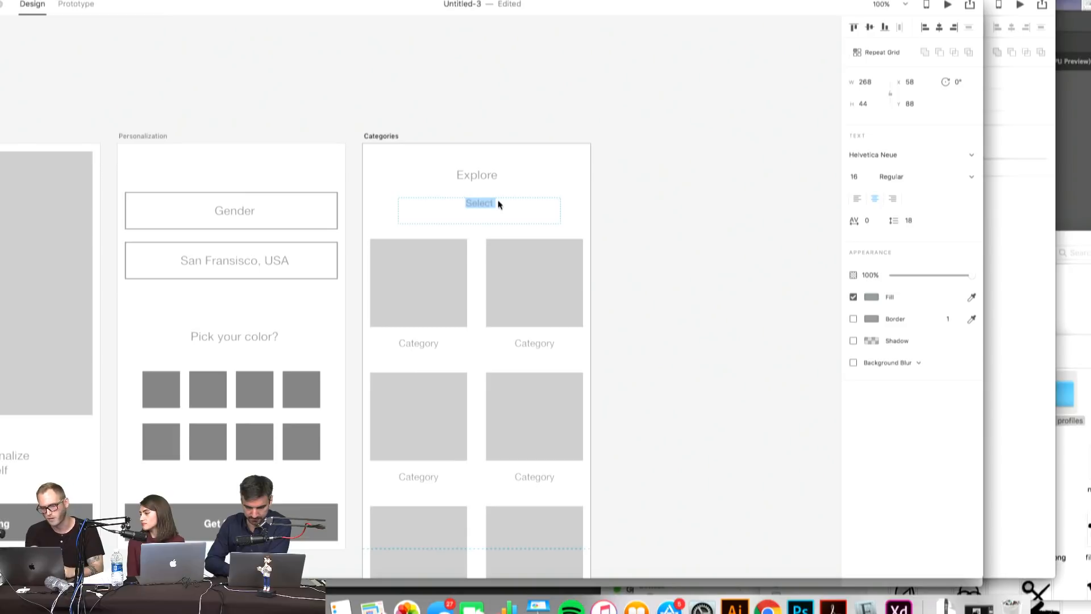
key("Escape")
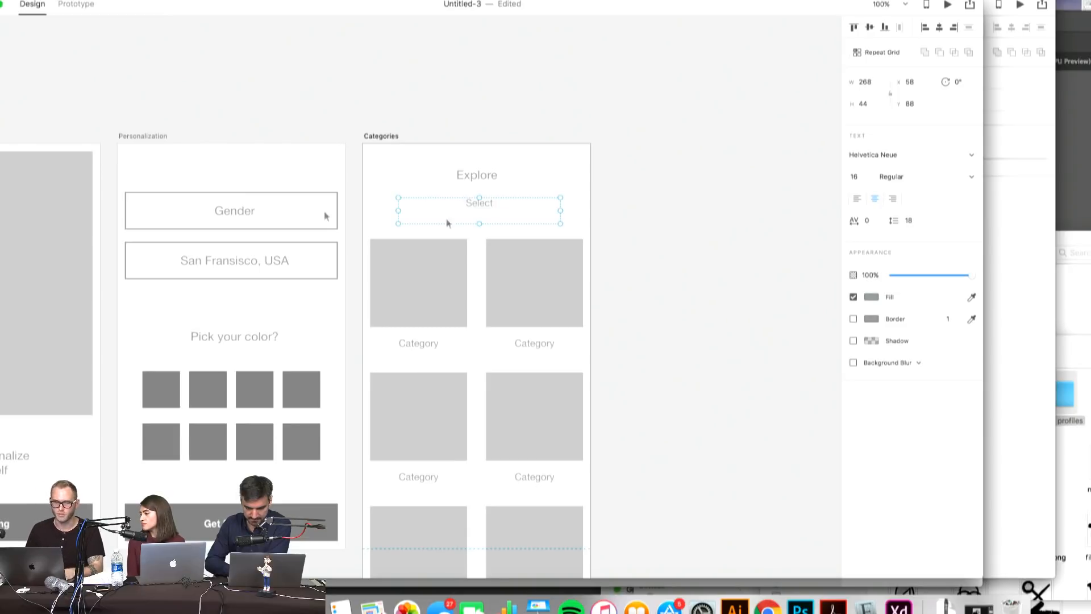
- Draw a 25 by 4 bar at X 318, Y 30 on the Categories screen with a light grey fill and no border
left_click(559, 164)
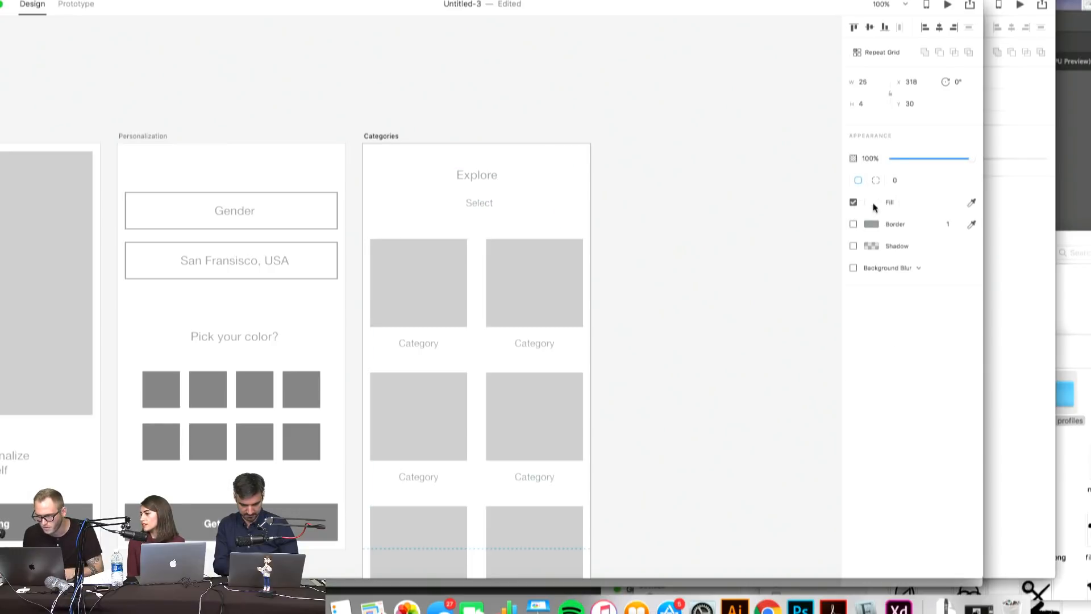
left_click(874, 204)
left_click(746, 282)
left_click(655, 209)
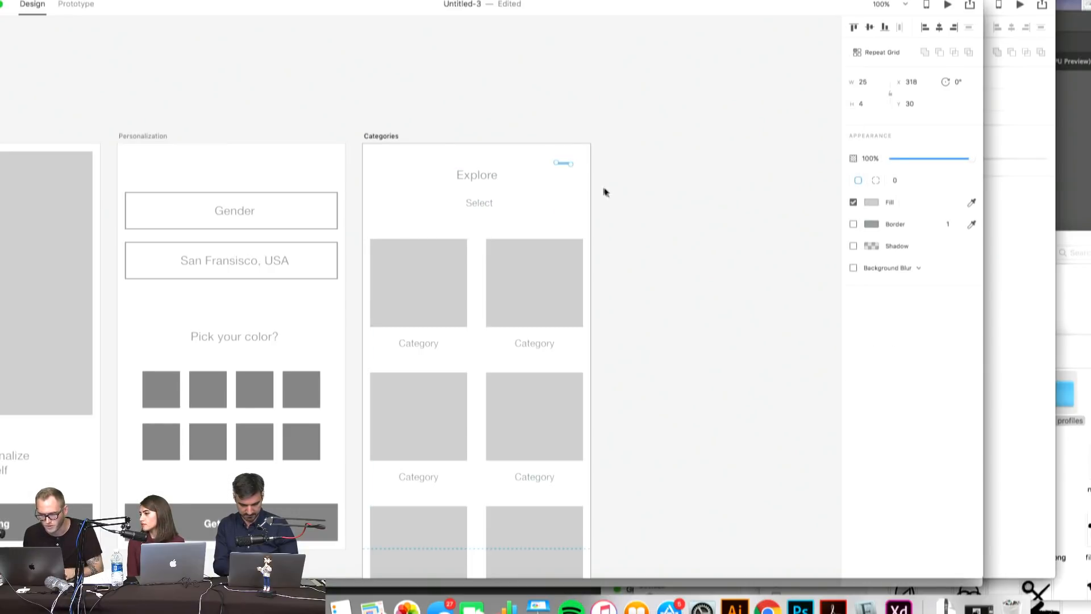
- Duplicate the grey bar into three evenly stacked bars forming a menu icon beside the "Explore" heading
scroll(577, 178, "up", 5)
left_click_drag(545, 134, 570, 176)
scroll(553, 140, "up", 3)
left_click(603, 190)
scroll(547, 179, "down", 5)
left_click(557, 177)
scroll(538, 164, "down", 3)
left_click(589, 176)
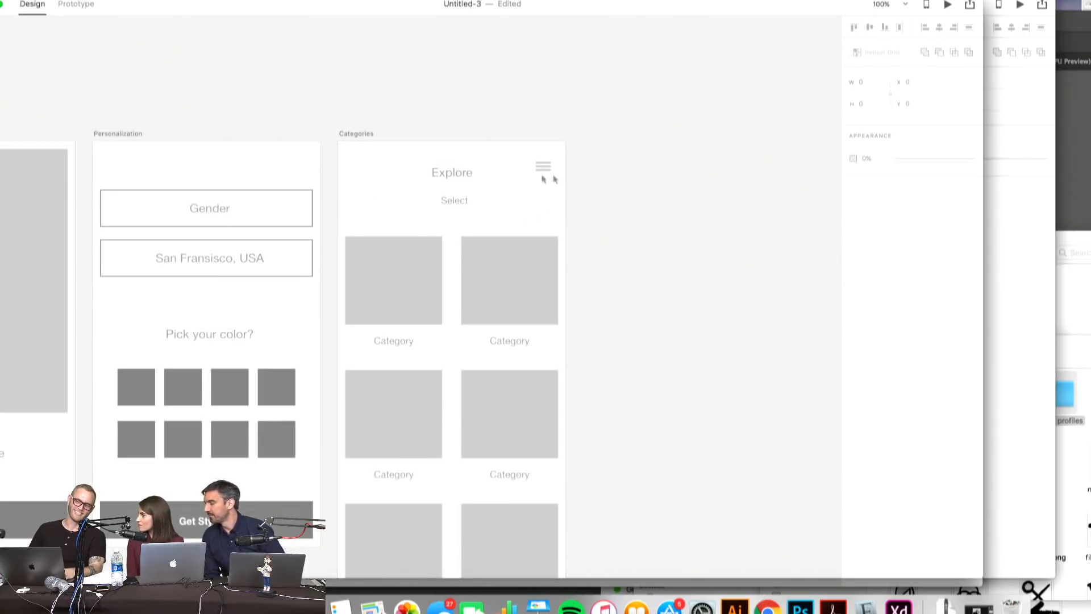
left_click_drag(618, 173, 615, 176)
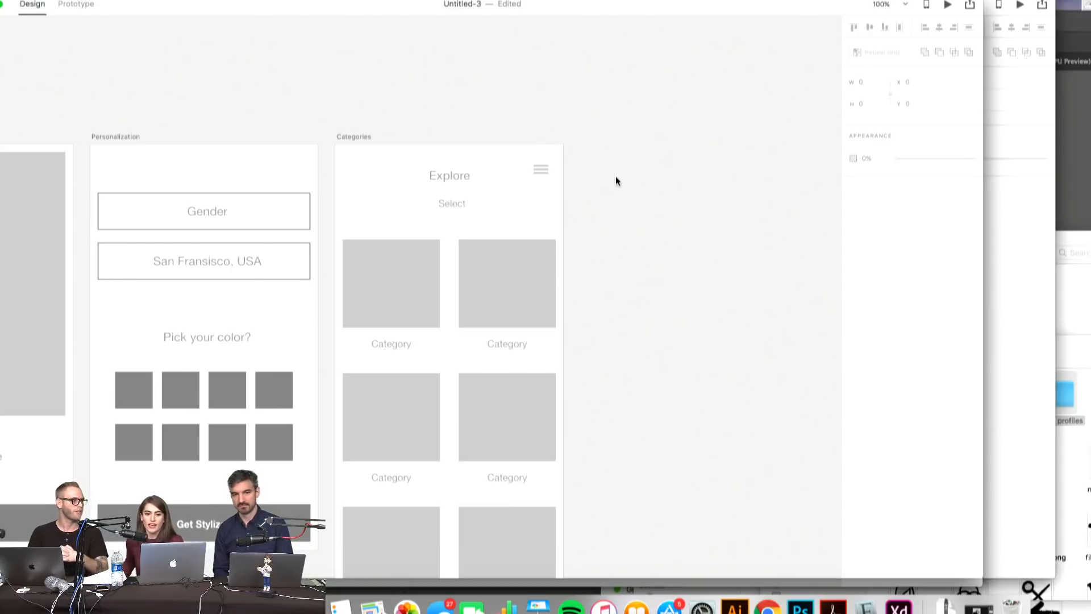
left_click(540, 169)
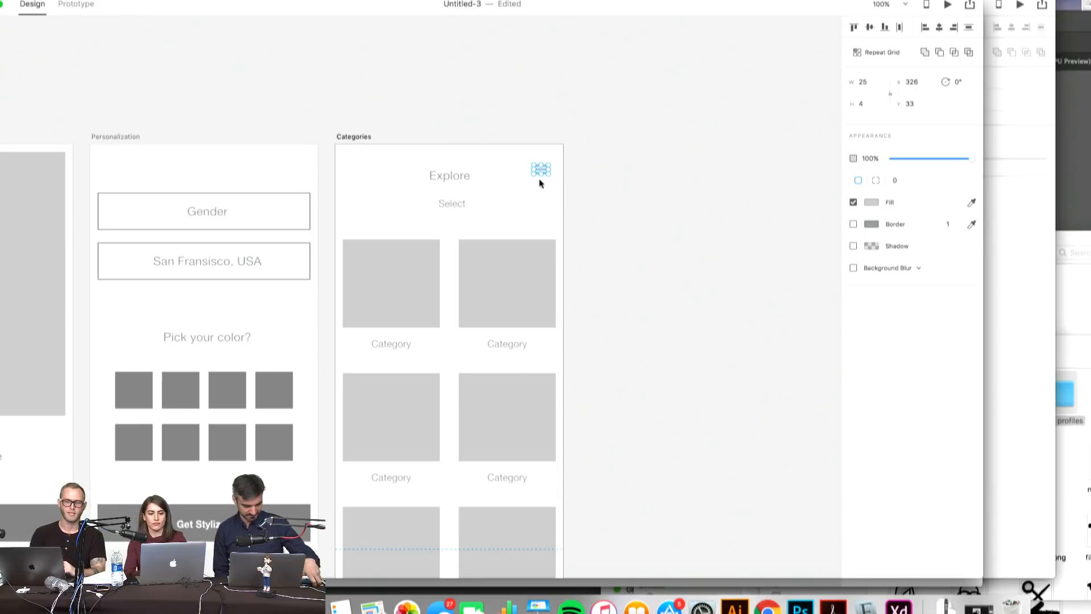
left_click(617, 198)
scroll(555, 194, "left", 2)
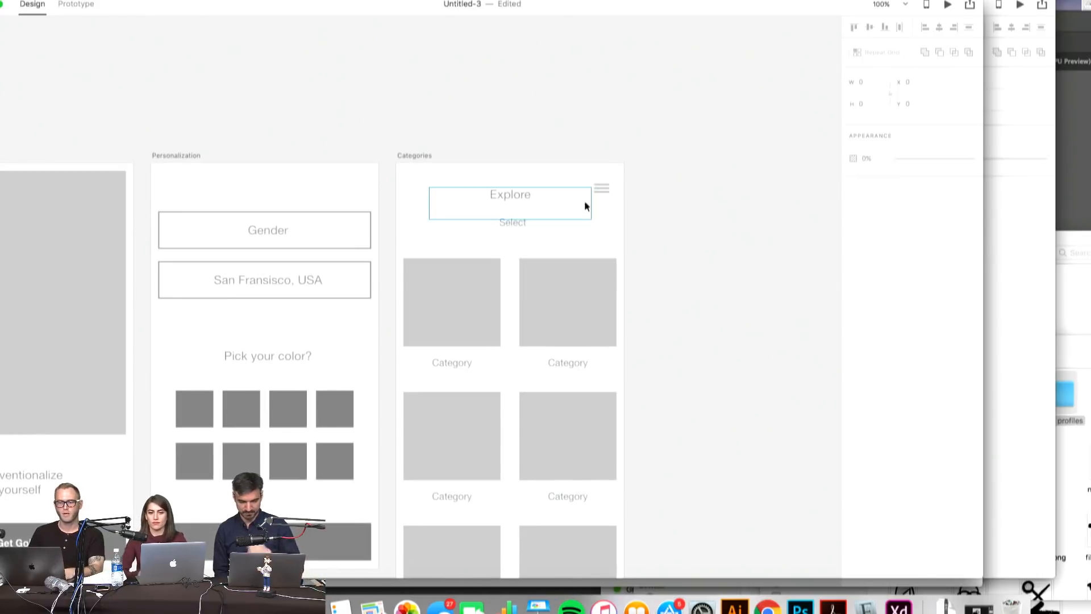
scroll(580, 201, "up", 5)
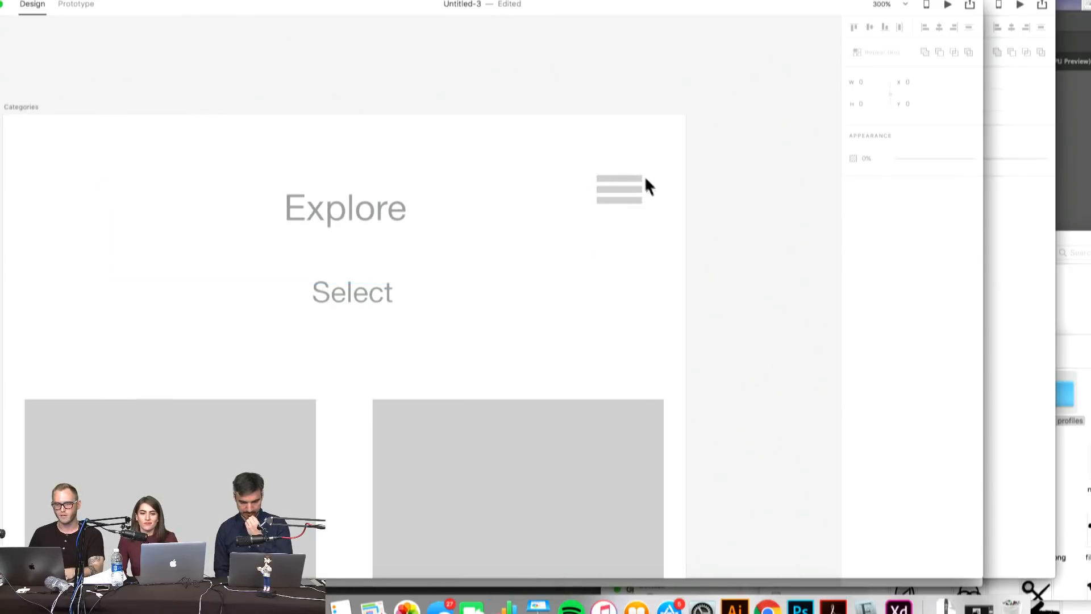
- Duplicate the three-bar menu icon to the opposite side of the "Explore" heading on the Categories screen
left_click(628, 178)
left_click(627, 189, "shift")
left_click(608, 200, "shift")
left_click_drag(582, 198, 144, 192)
key("alt")
scroll(145, 192, "up", 3)
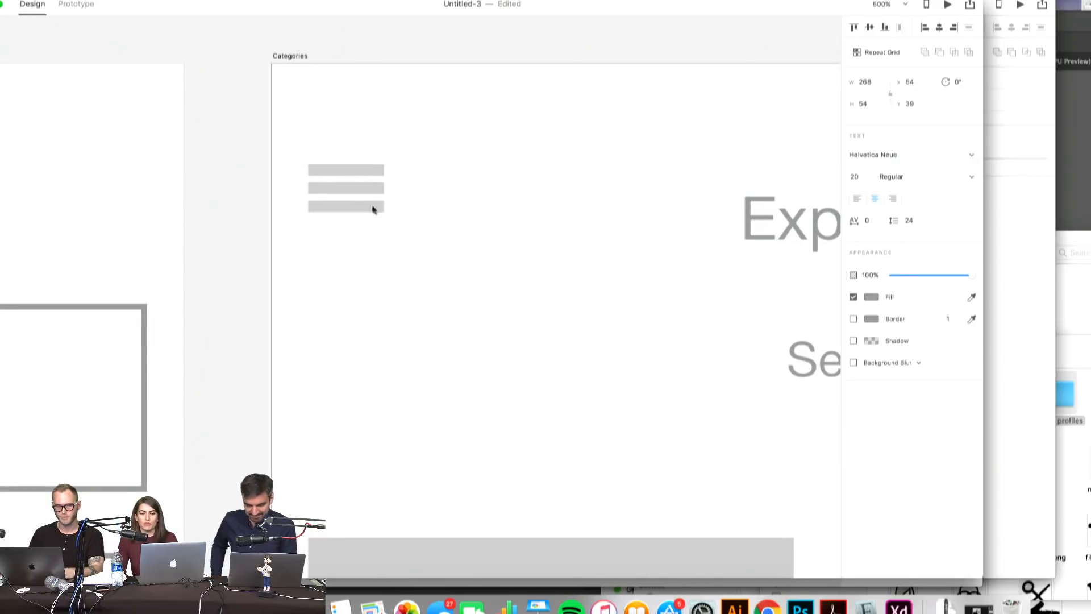
- Add a 4 by 5 light grey rectangle over the top bar of the copied icon as a slider knob
left_click(381, 208)
scroll(363, 207, "up", 2)
left_click(361, 180)
left_click(378, 155)
scroll(360, 165, "up", 3)
left_click_drag(375, 161, 269, 87)
left_click(324, 184)
left_click_drag(325, 177, 379, 222)
left_click(347, 159)
key("Delete")
left_click(349, 190)
left_click(342, 222)
key("Delete")
left_click(455, 250)
left_click_drag(246, 88, 312, 165)
key("super+z")
- Copy the knob onto the far end of the middle bar and nudge the top knob to X 14, Y 32
left_click(249, 133)
left_click_drag(250, 138, 388, 177)
left_click(251, 129)
key("Right")
key("Right")
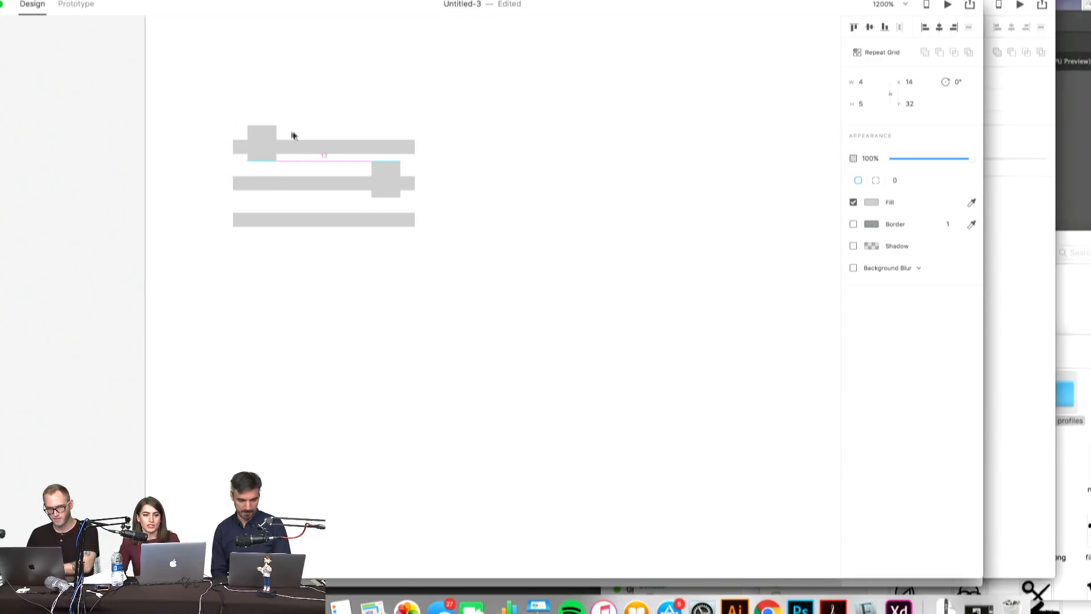
- Delete the middle knob, make the top knob 4 by 6 and copy it onto the middle and bottom bars
left_click(390, 169)
key("Down")
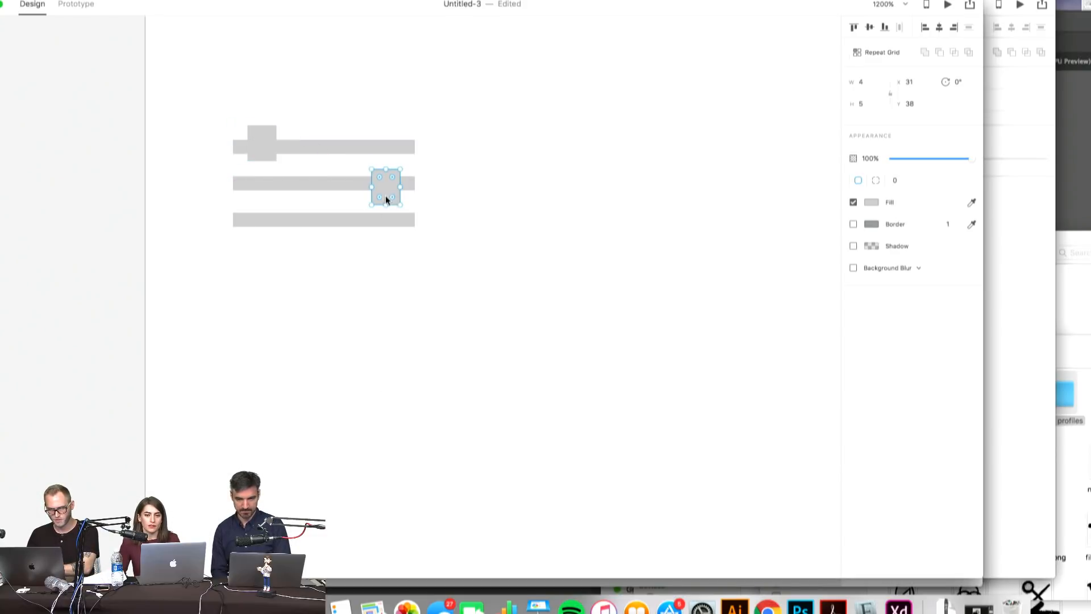
key("Delete")
left_click(265, 128)
left_click_drag(262, 161, 254, 237)
scroll(280, 139, "up", 2)
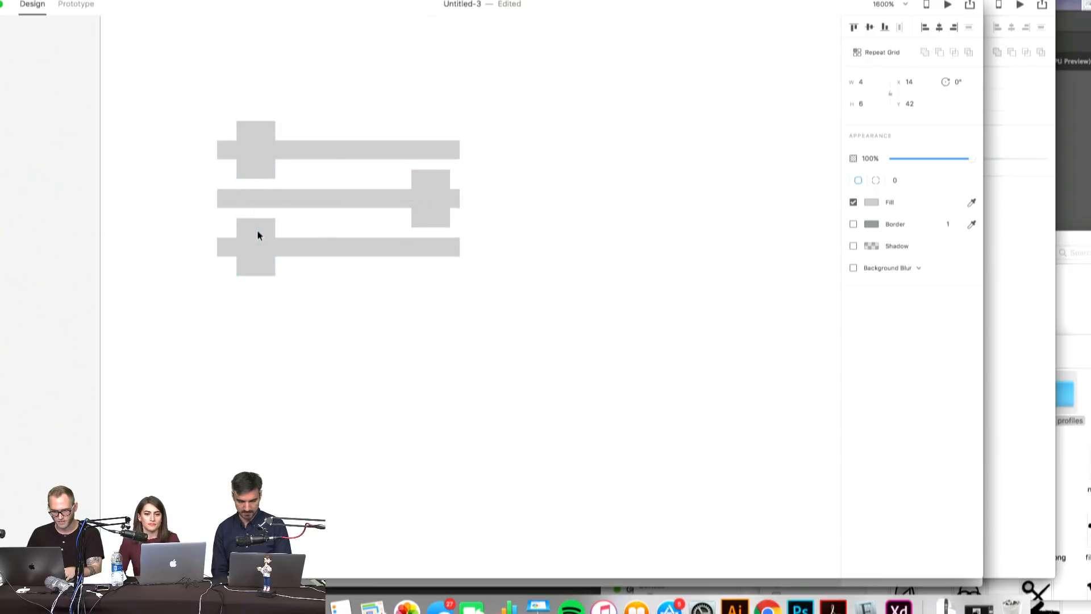
- Nudge the top and bottom knobs 2 px right and the middle knob 1 px left along their bars
scroll(365, 214, "down", 5)
left_click(433, 212)
left_click_drag(394, 202, 428, 206)
left_click(429, 206)
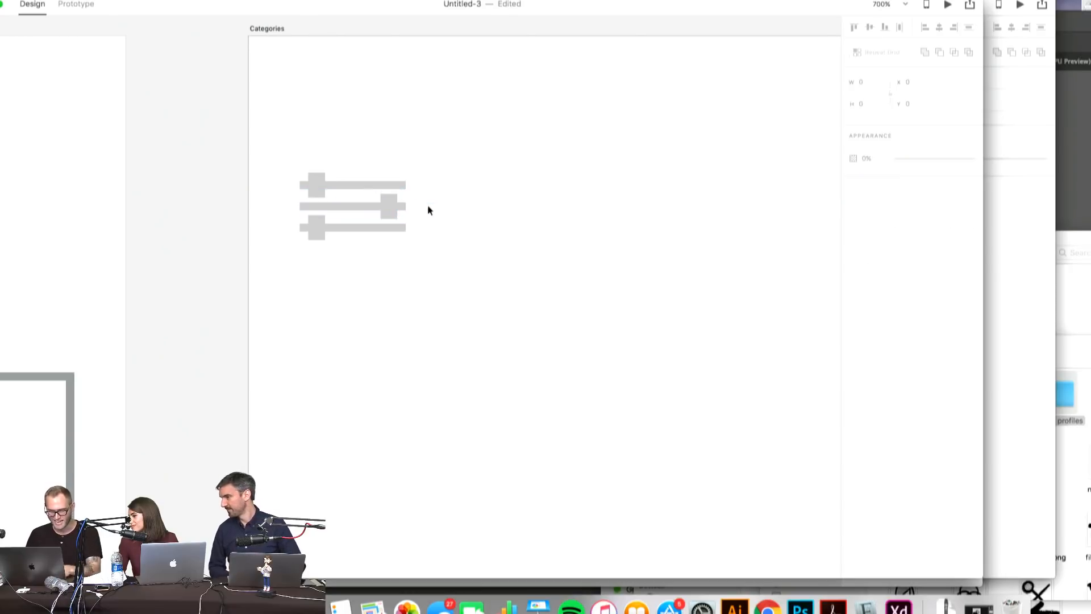
left_click(390, 204)
left_click_drag(316, 180, 343, 181)
left_click(323, 223)
key("Right")
key("Right")
left_click(477, 230)
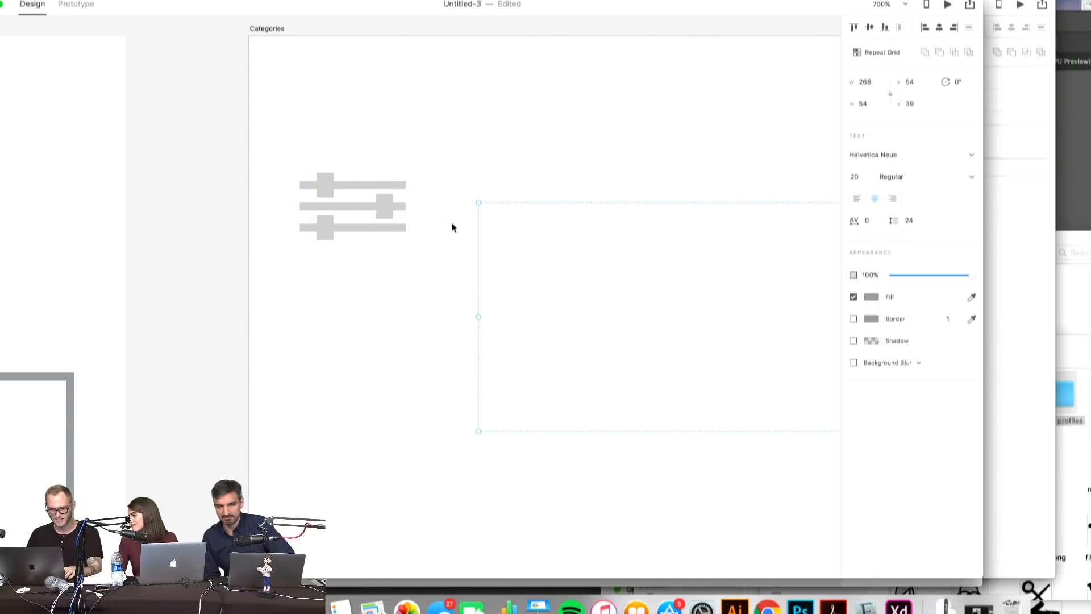
- Review the Categories screen's header icons and layout at 100% zoom beside the Personalization screen
scroll(453, 224, "down", 3)
scroll(454, 225, "down", 5)
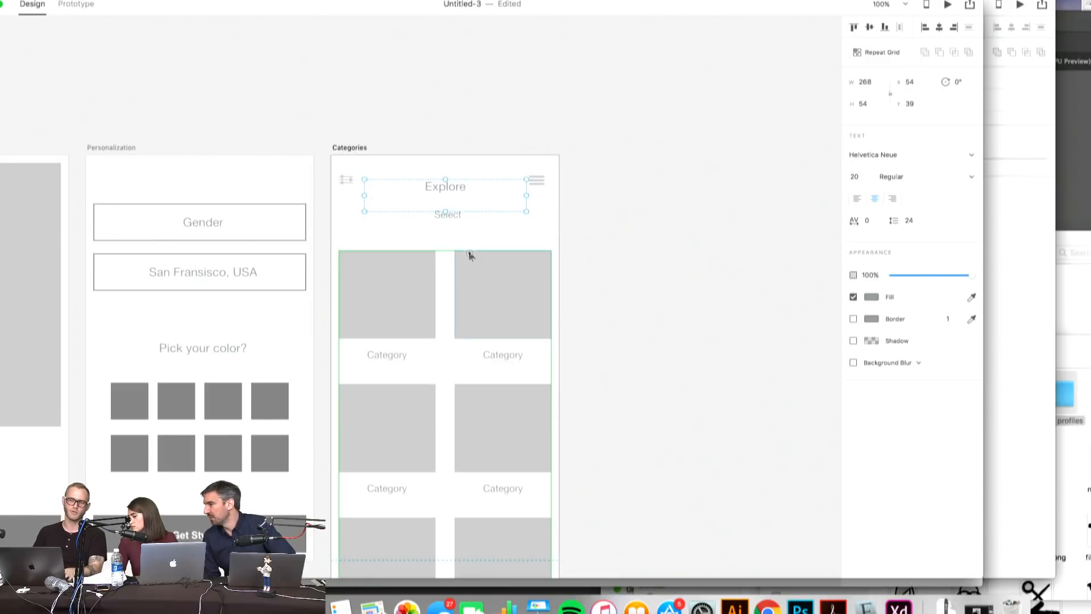
scroll(464, 230, "up", 2)
left_click(680, 229)
scroll(504, 175, "down", 2)
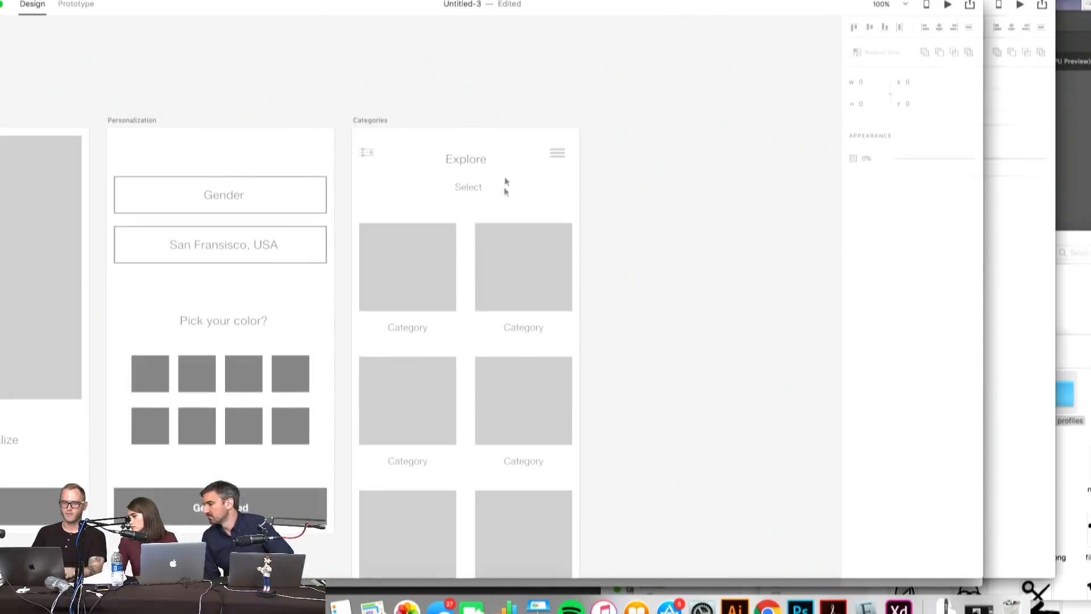
scroll(561, 170, "right", 3)
scroll(561, 171, "down", 2)
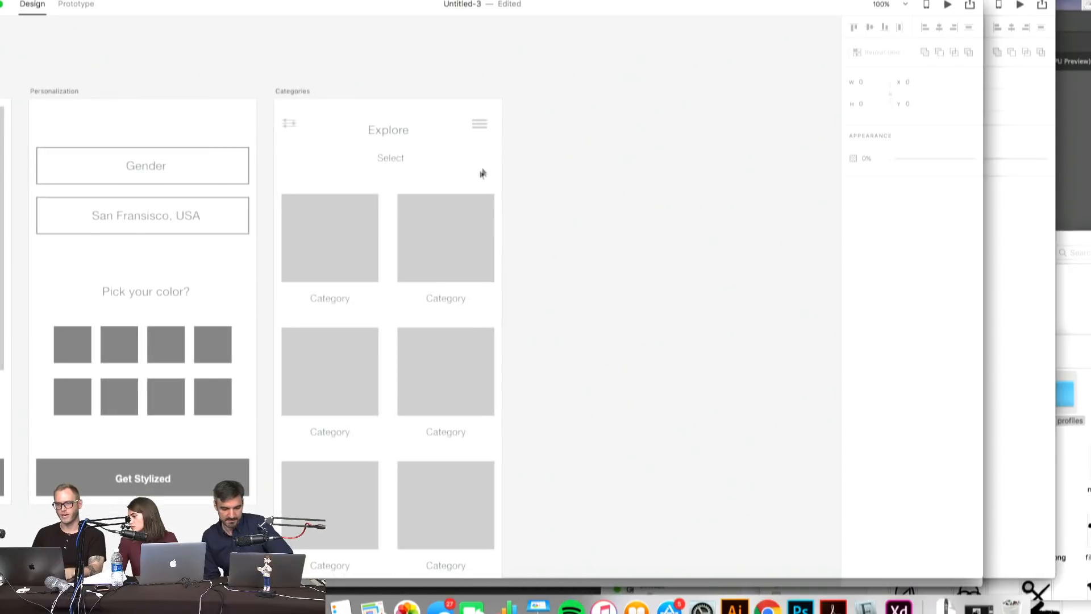
- Shorten the lower two bars of the plain menu icon from their left end, keeping the right edges aligned
scroll(485, 163, "left", 6)
left_click(631, 85, "super")
left_click(630, 86, "super")
left_click_drag(627, 201, 642, 183)
key("super+z")
left_click(648, 173)
left_click(642, 165, "shift")
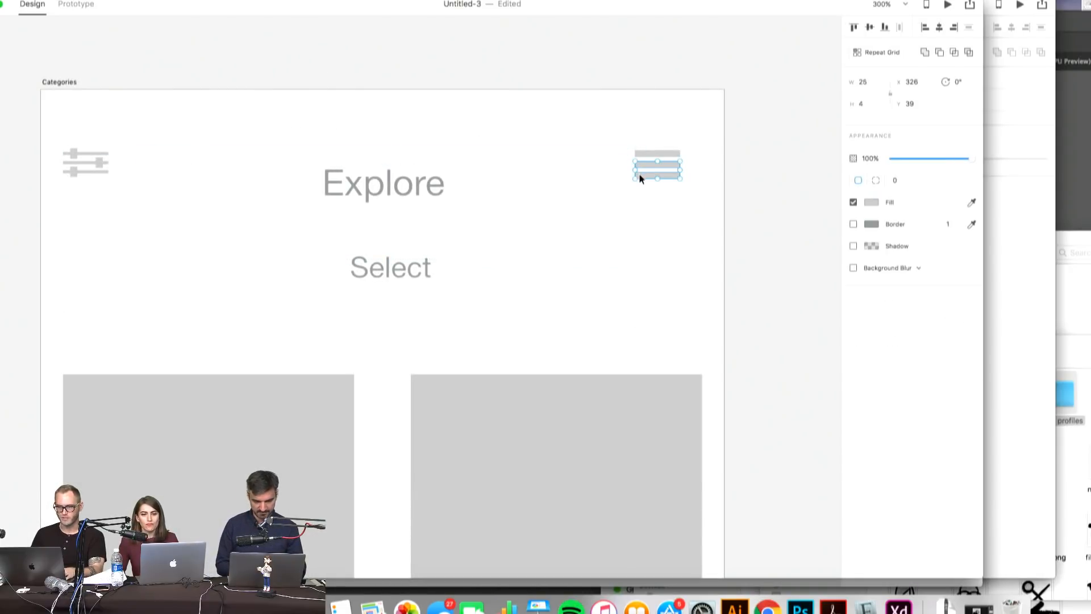
left_click_drag(635, 170, 650, 170)
left_click(618, 187)
double_click(595, 197)
left_click(742, 206)
left_click(742, 210)
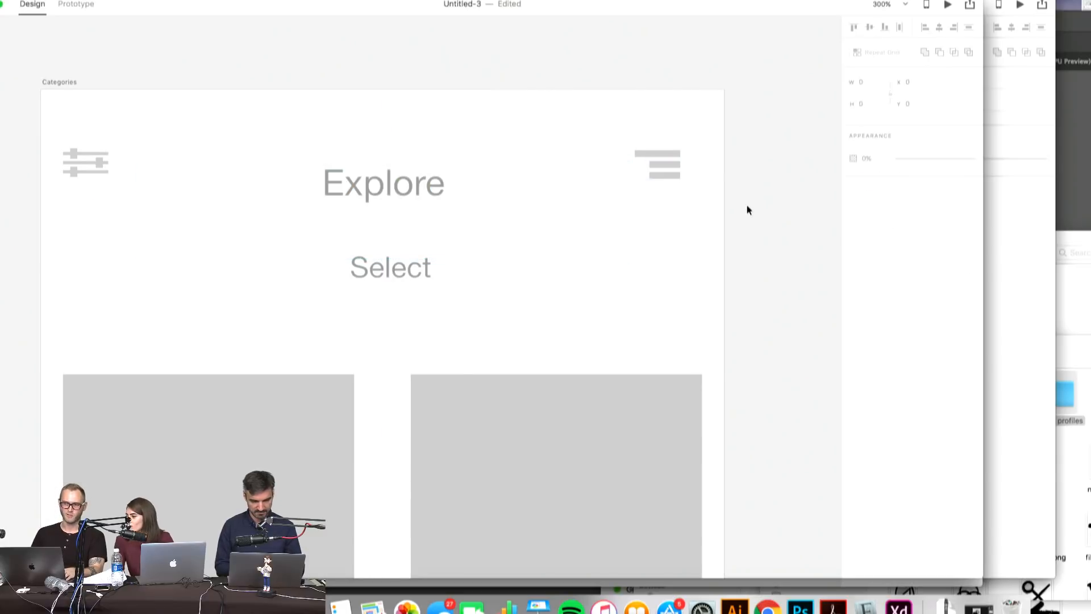
- Change the "Select" text under the "Explore" heading to "Select your prefer service"
left_click(645, 216, "alt+super")
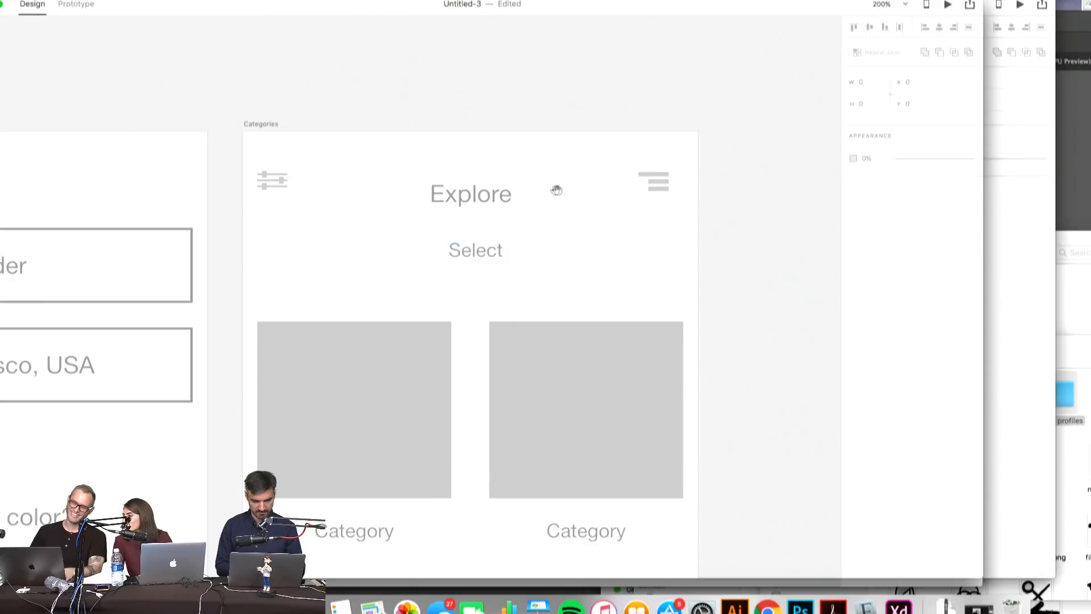
scroll(565, 229, "left", 2)
scroll(574, 204, "down", 3)
double_click(529, 170)
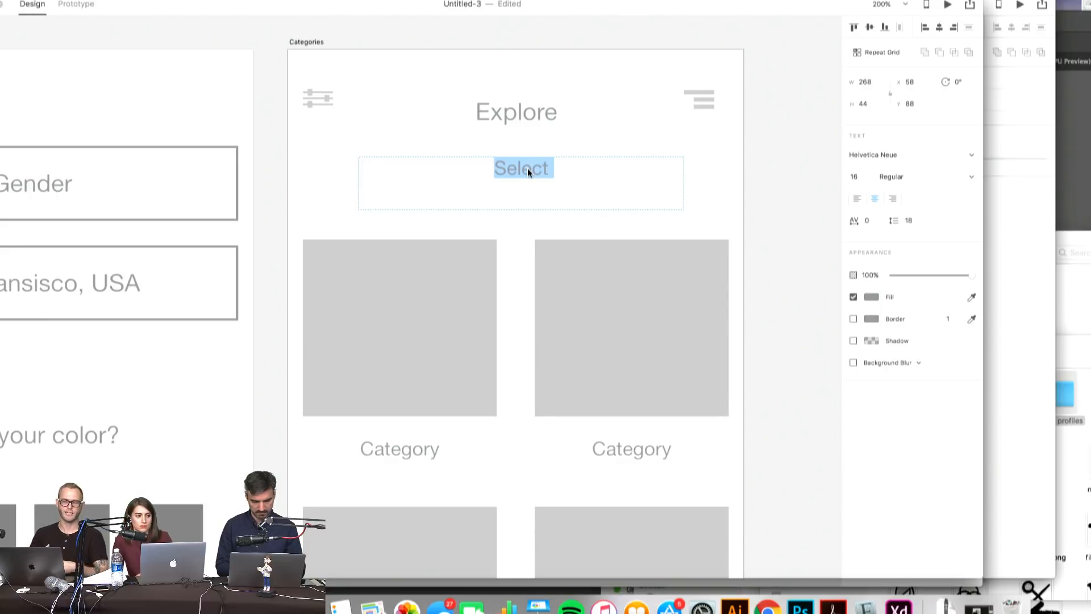
type("Select your")
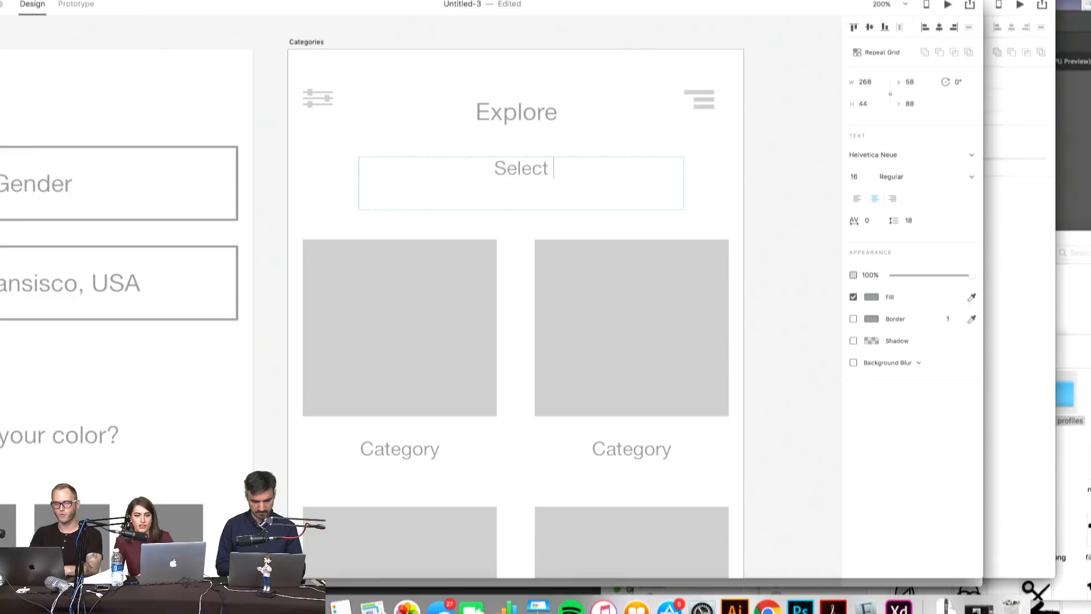
type(" prefer ")
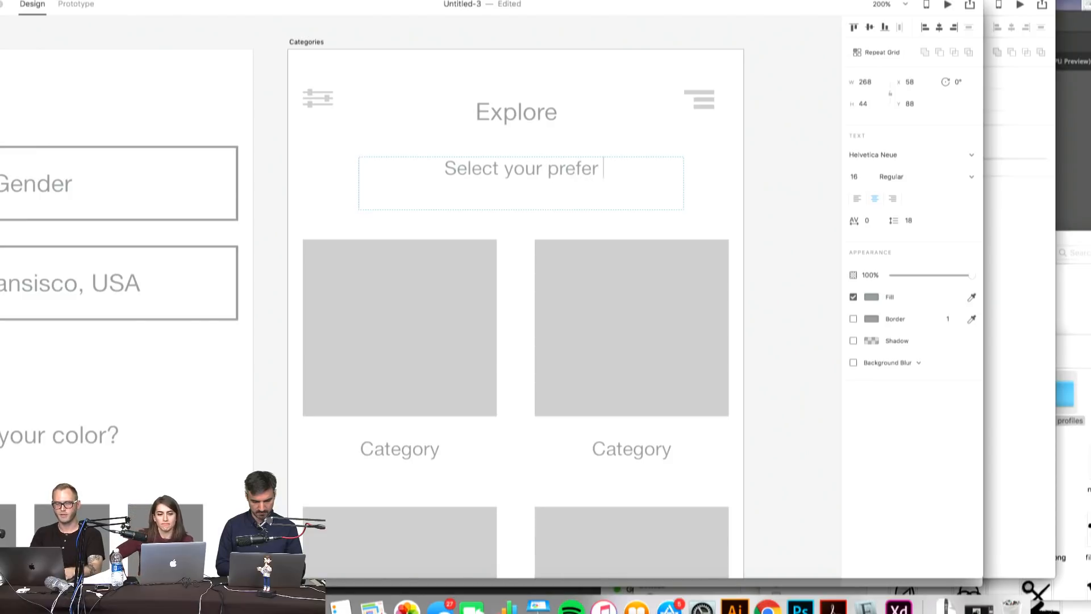
type("servi")
key("BackSpace")
key("BackSpace")
key("BackSpace")
key("BackSpace")
type("ervic")
key("BackSpace")
key("BackSpace")
key("BackSpace")
key("BackSpace")
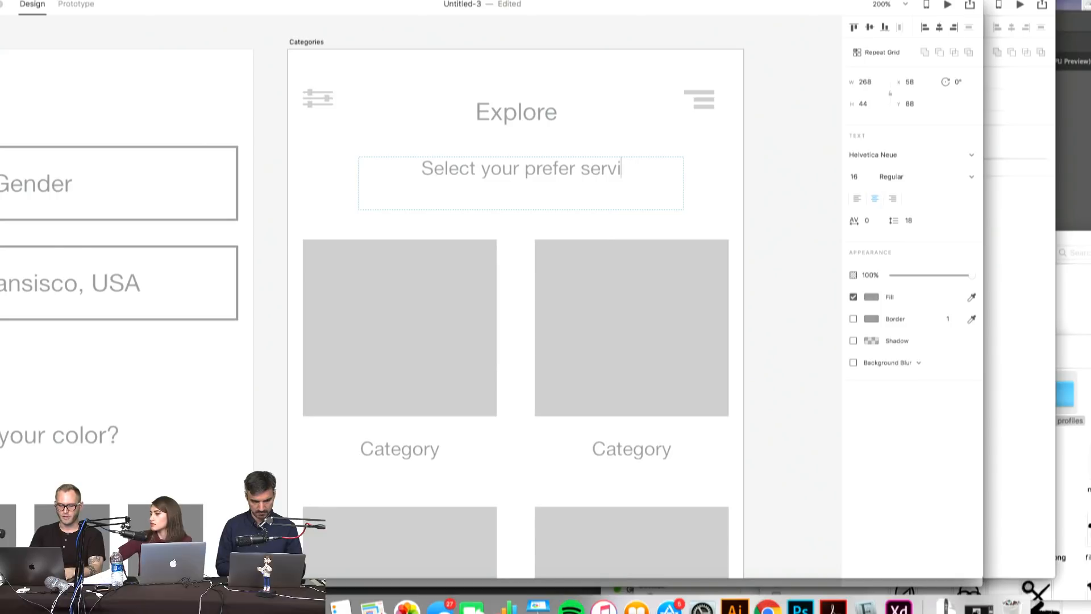
key("BackSpace")
key("BackSpace")
type("servi e")
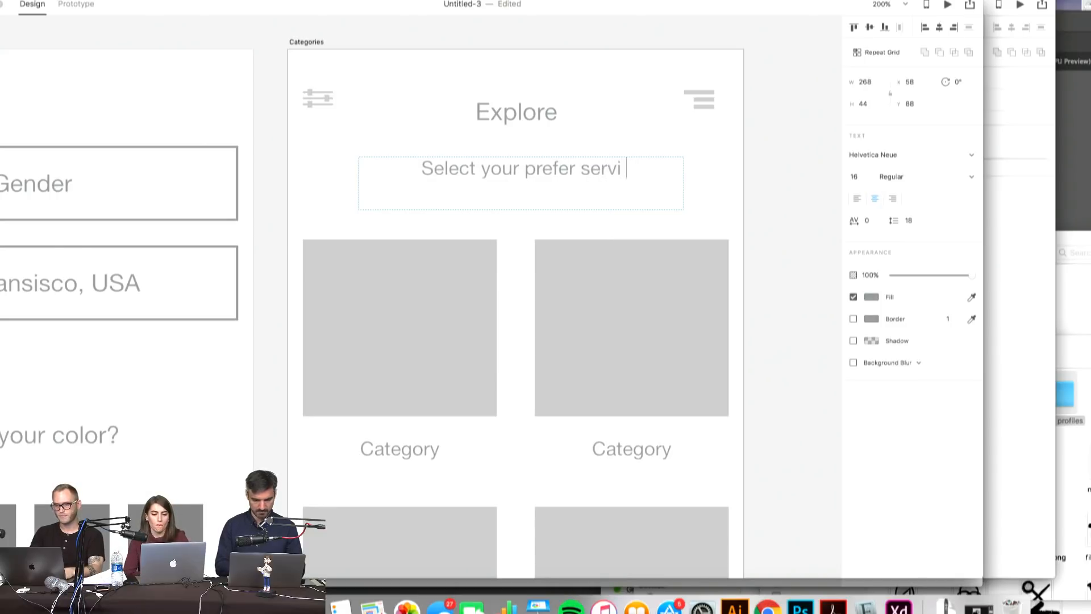
key("BackSpace")
key("BackSpace")
key("BackSpace")
key("BackSpace")
key("BackSpace")
key("BackSpace")
key("BackSpace")
type("s")
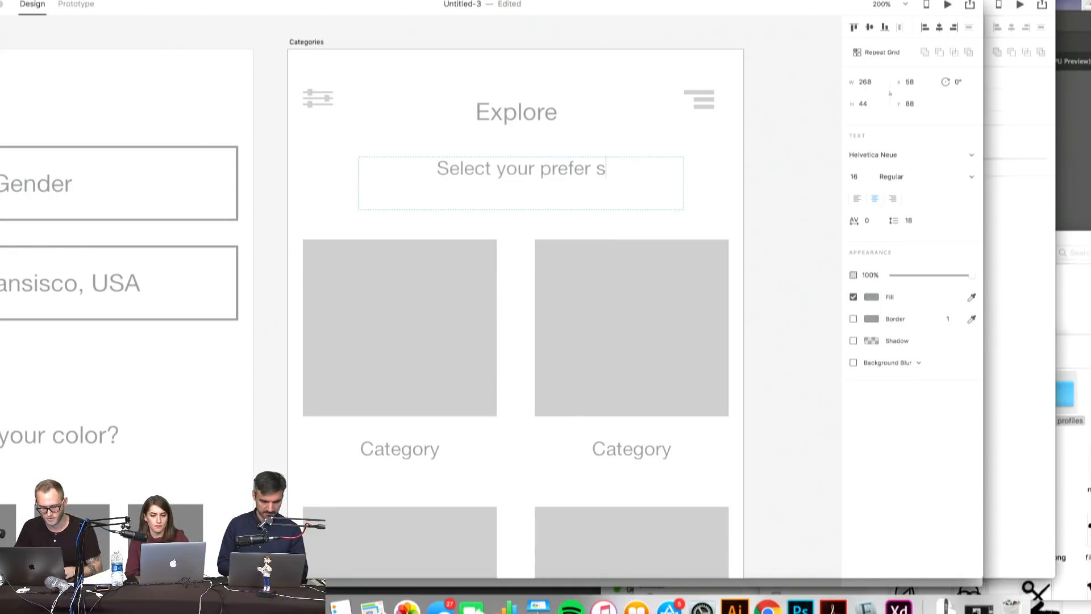
type("ervice")
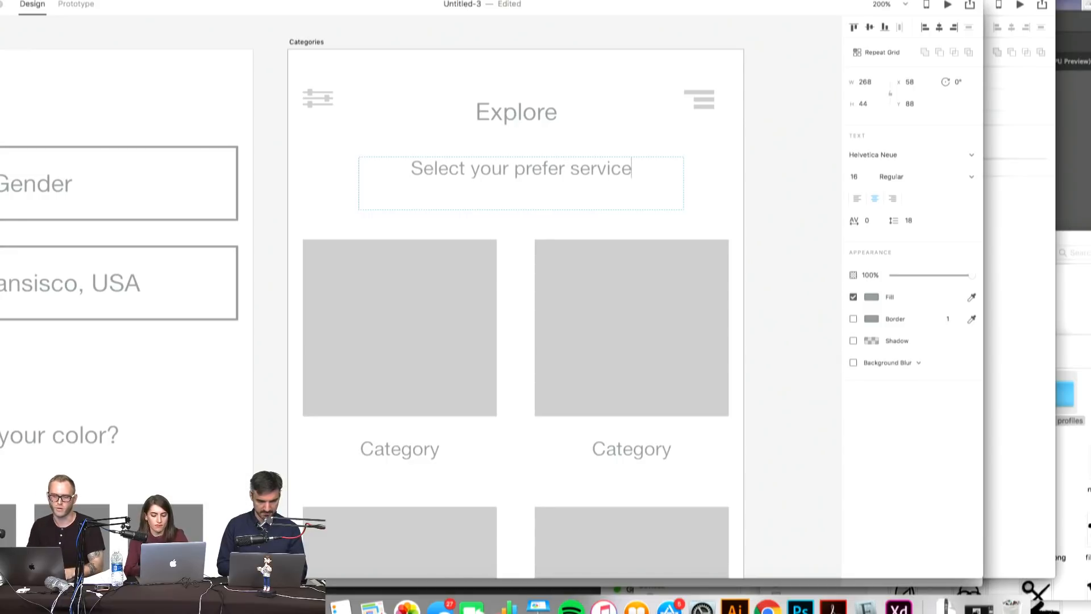
- Extend the Categories subheading with ", you can also add additional services."
type(", you")
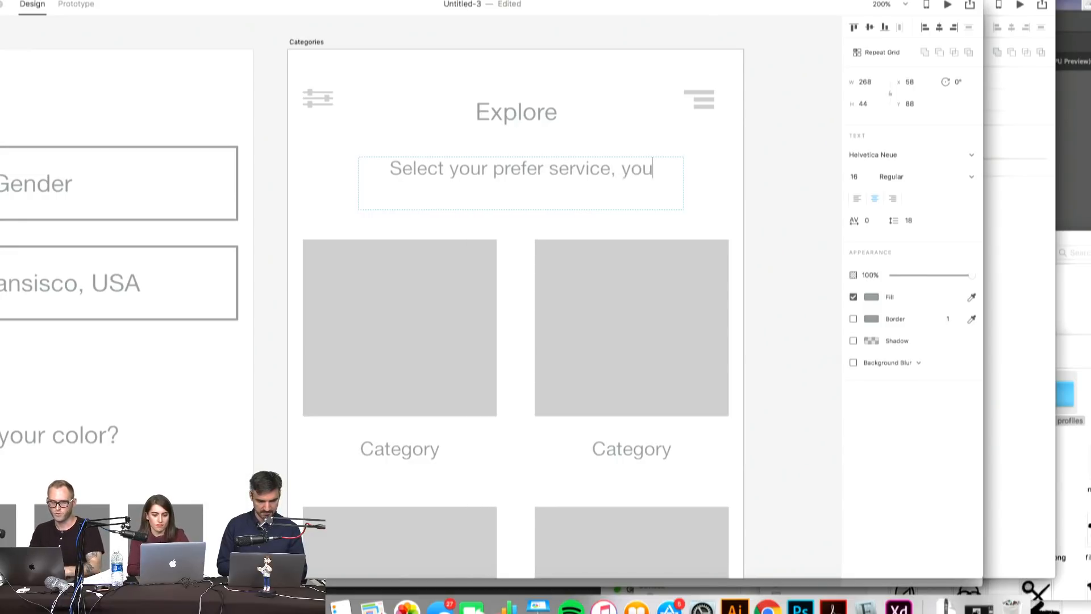
type(" can also add a")
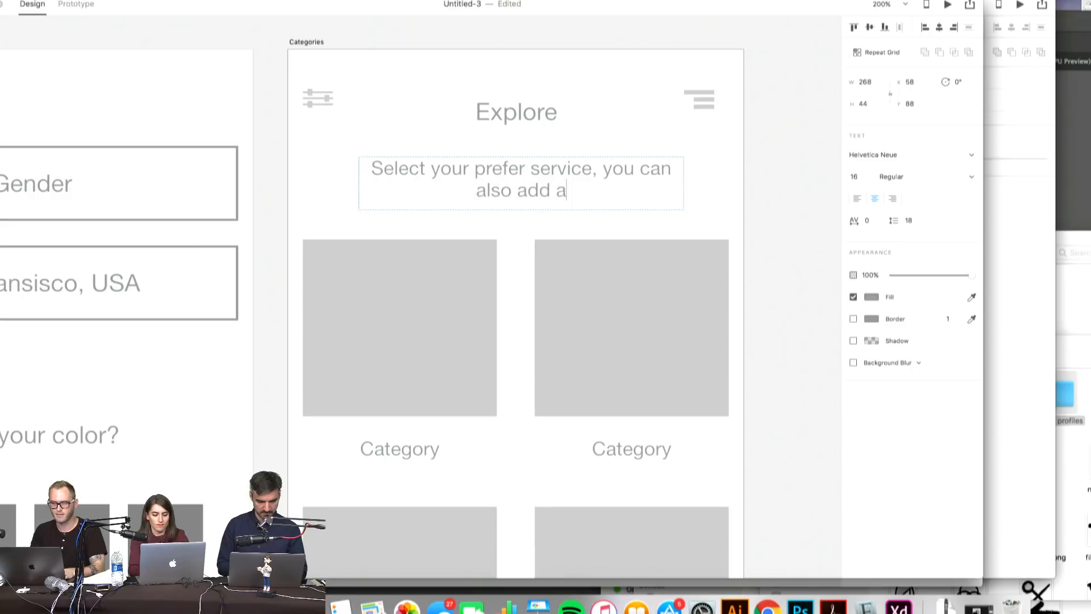
type("dditional services")
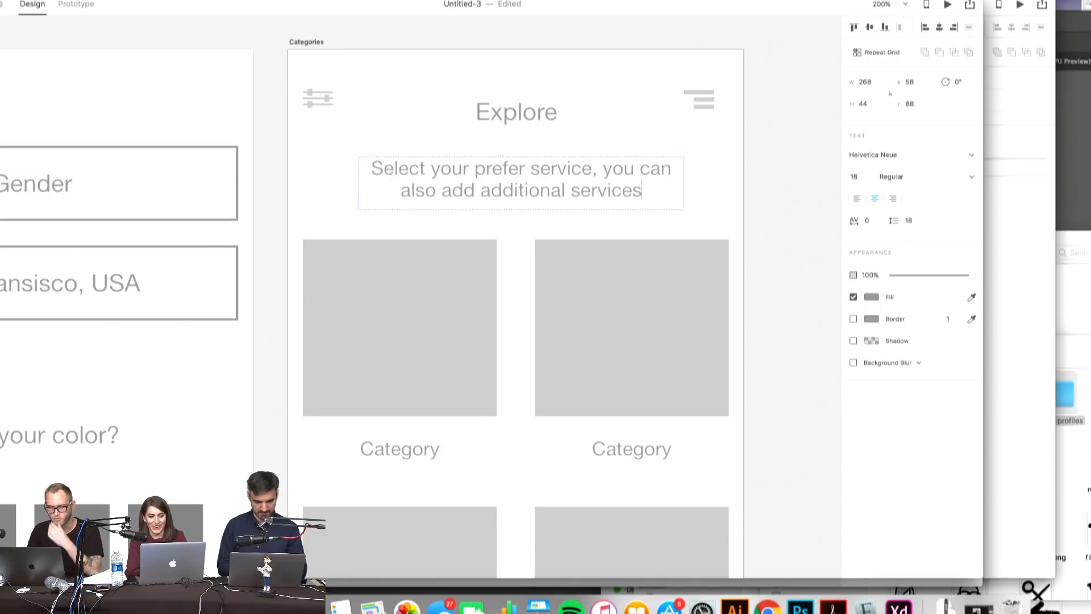
type(".")
key("Escape")
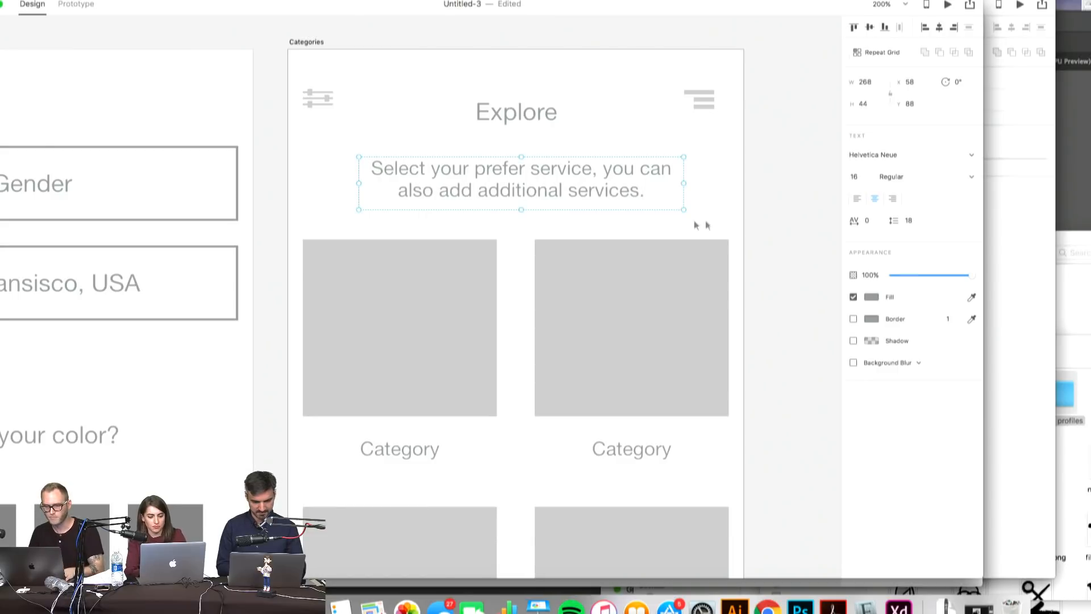
left_click(645, 183, "super")
left_click(508, 171, "alt+super")
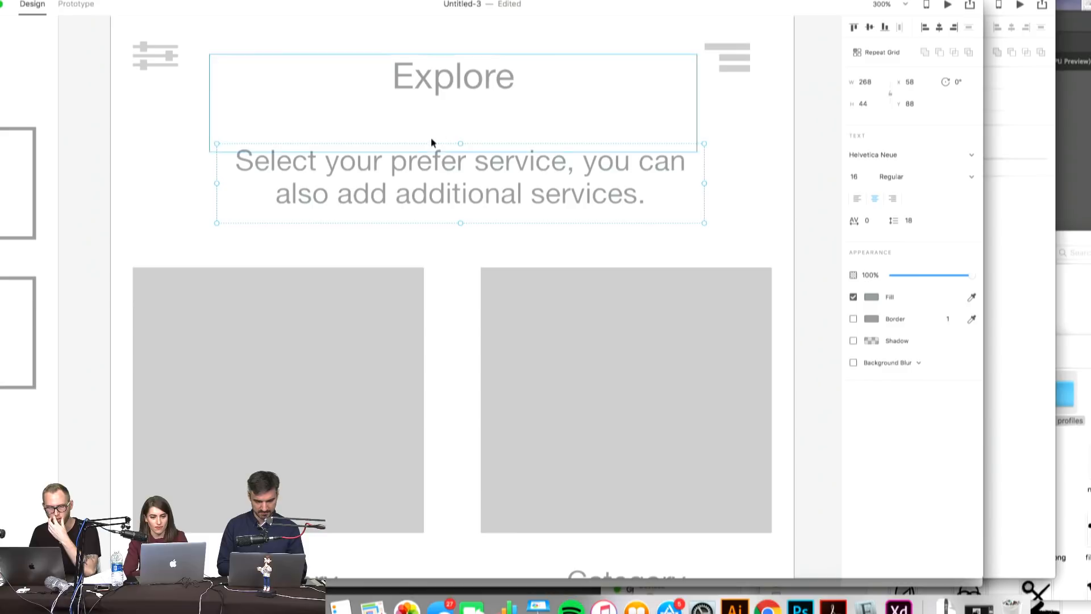
double_click(471, 162)
left_click(467, 162)
key("Escape")
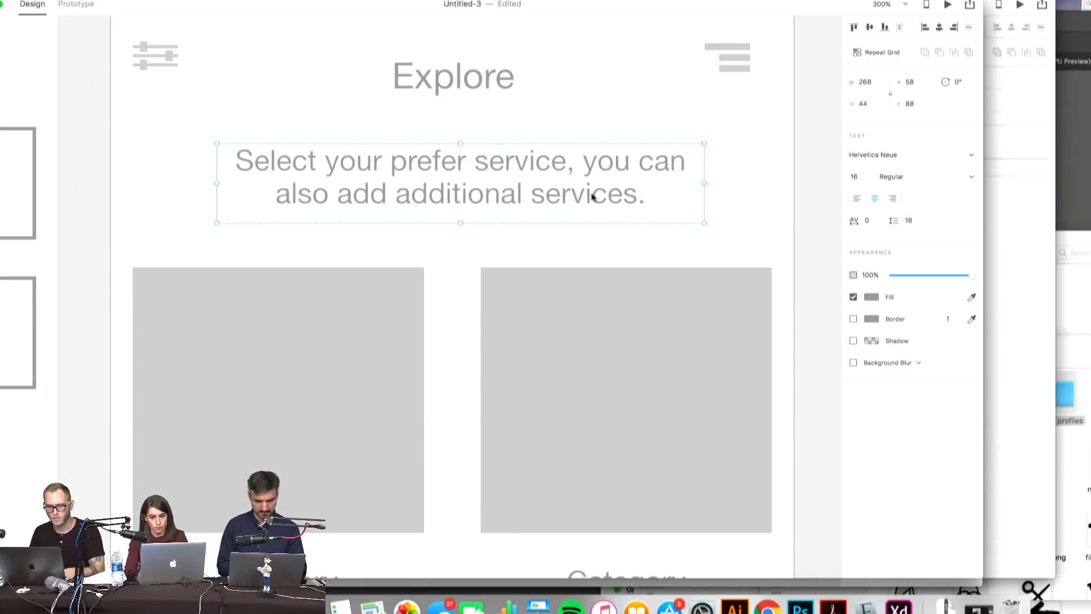
double_click(571, 199)
left_click(394, 199)
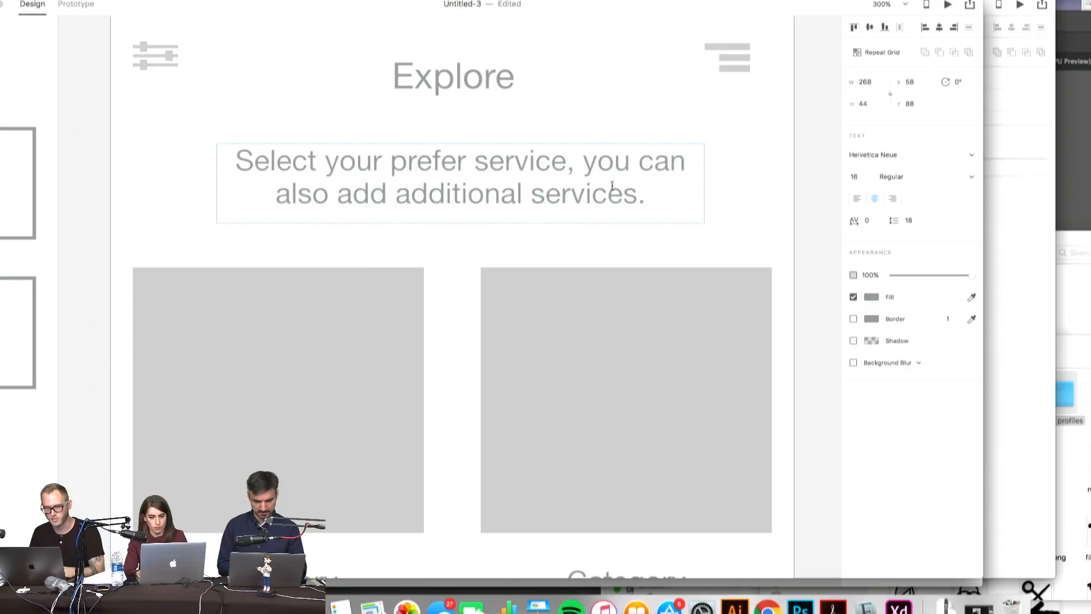
left_click_drag(638, 193, 655, 192)
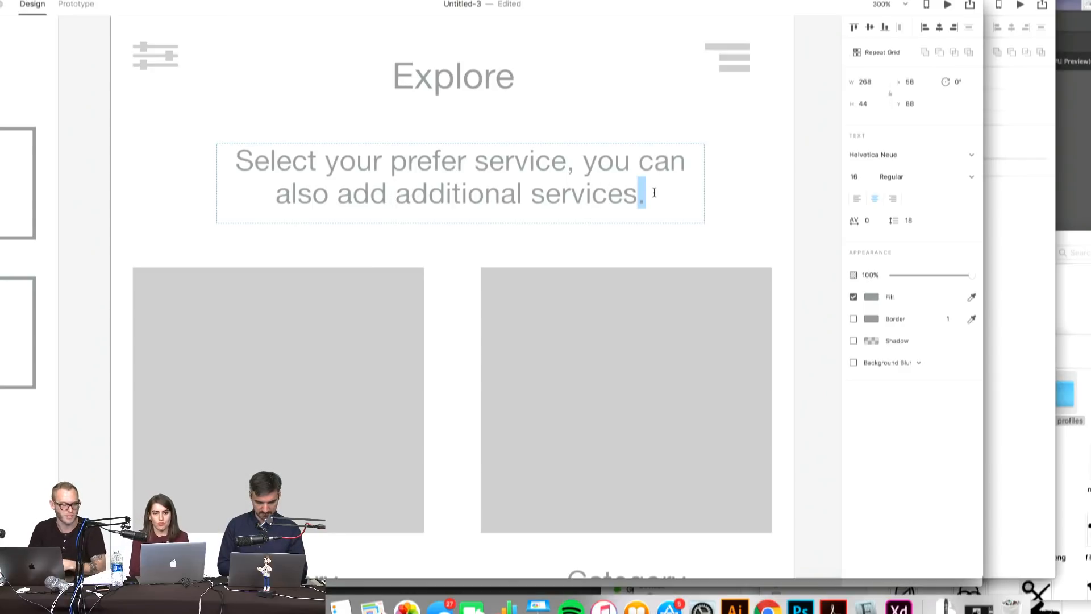
key("Escape")
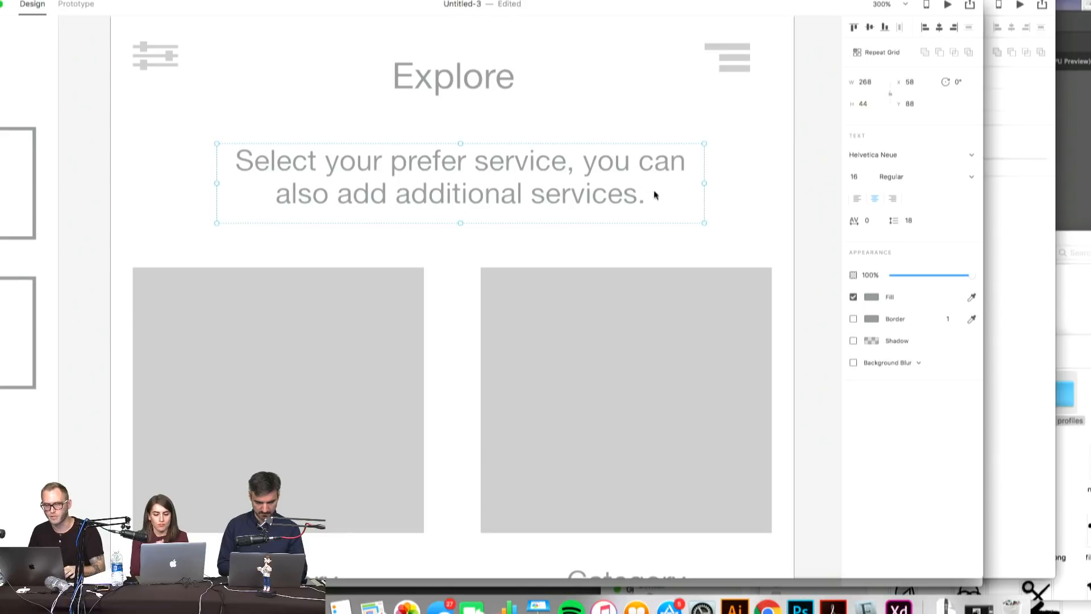
- Duplicate the Categories artboard and place the copy directly to the right of the original
key("super+1")
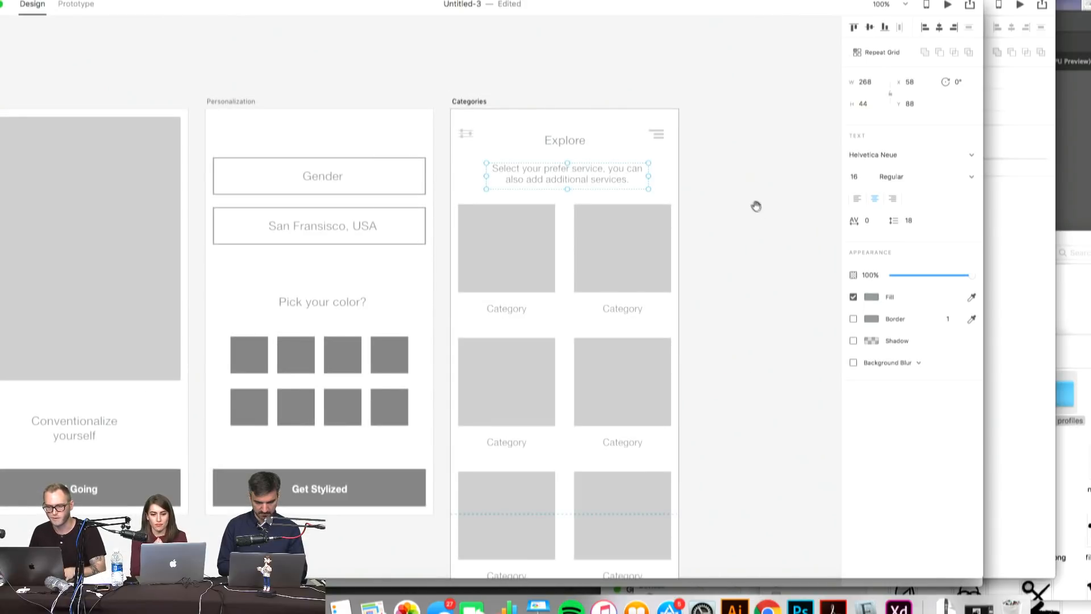
left_click_drag(753, 205, 574, 134)
left_click_drag(568, 195, 520, 195)
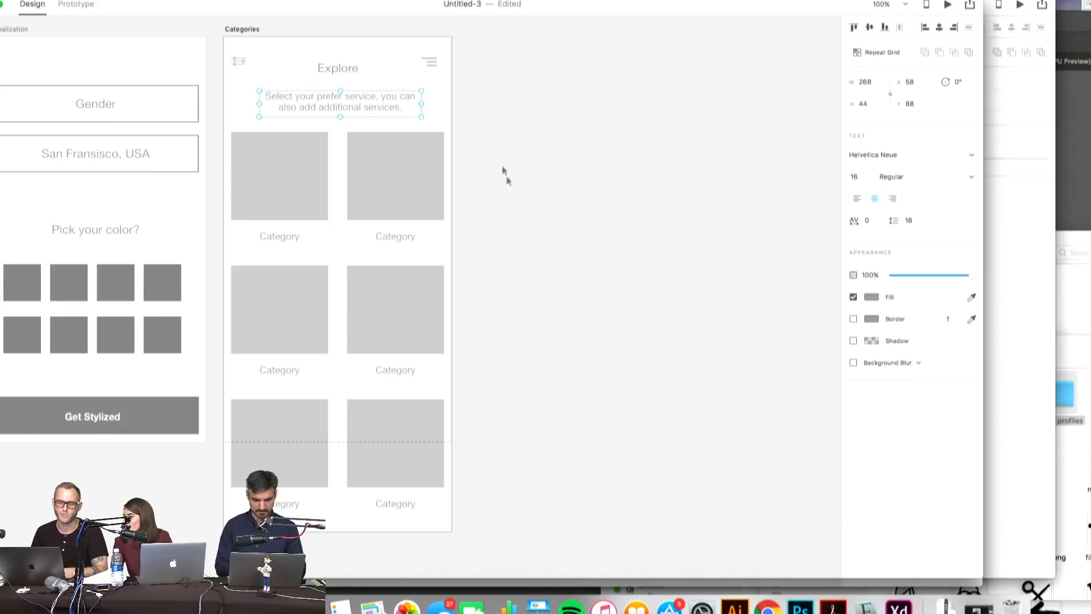
left_click_drag(387, 122, 442, 151)
scroll(534, 212, "down", 3)
left_click_drag(589, 132, 484, 300)
left_click(200, 106)
left_click_drag(200, 106, 372, 98)
double_click(376, 108)
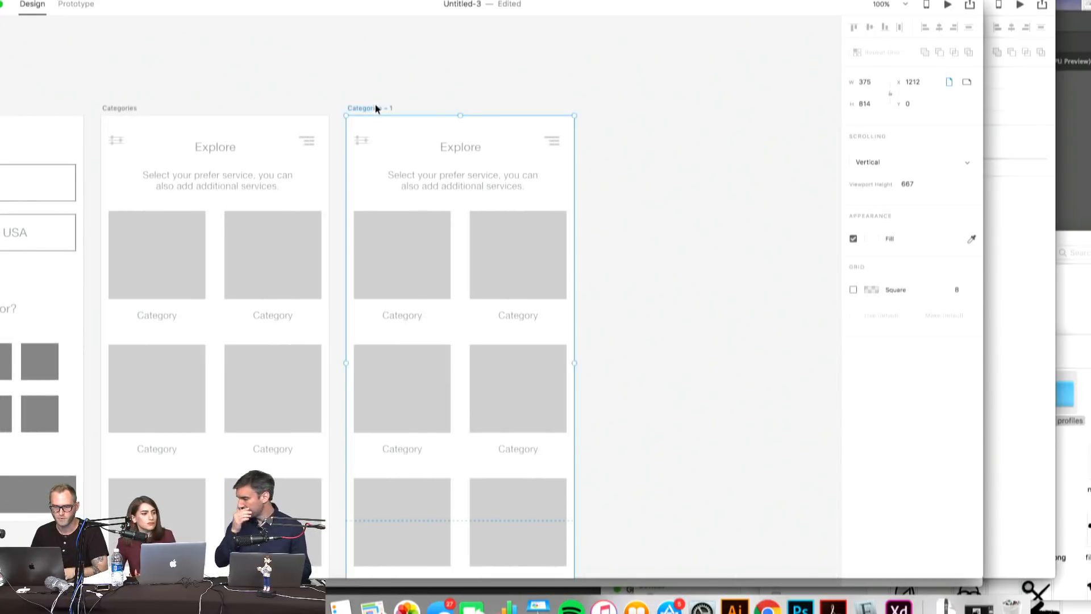
left_click(422, 85)
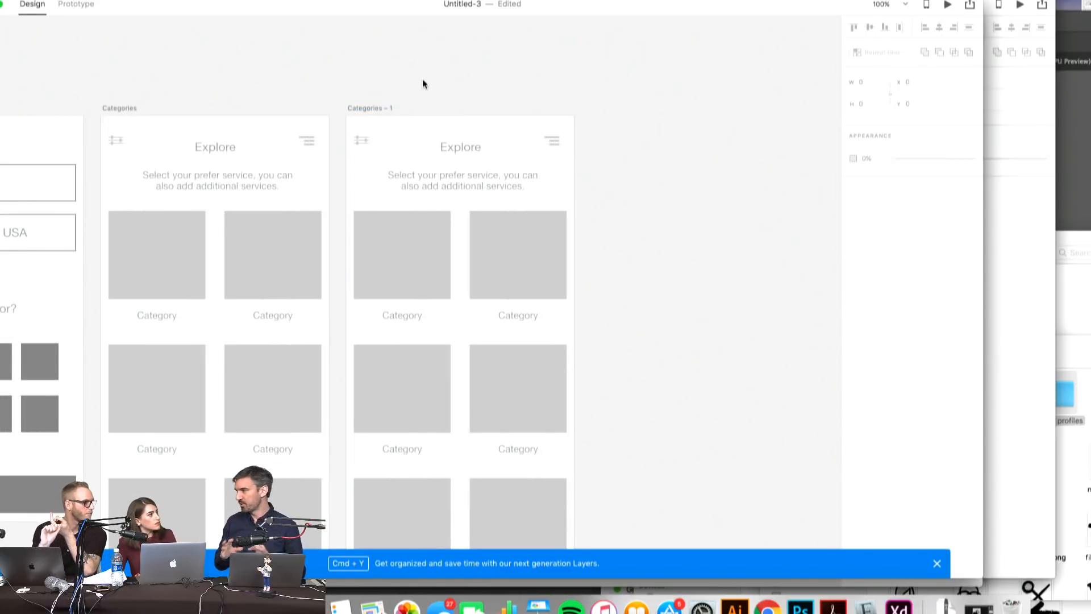
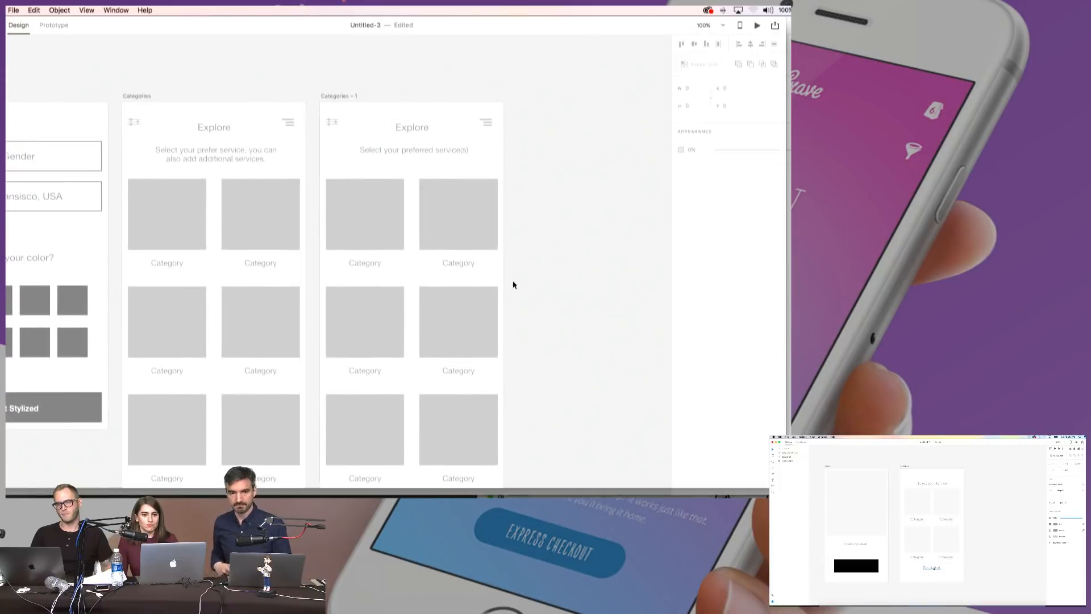
- Replace the Categories subheading with a copy of the "Select your preferred service(s)" text from the duplicated artboard
left_click(468, 184)
double_click(479, 184)
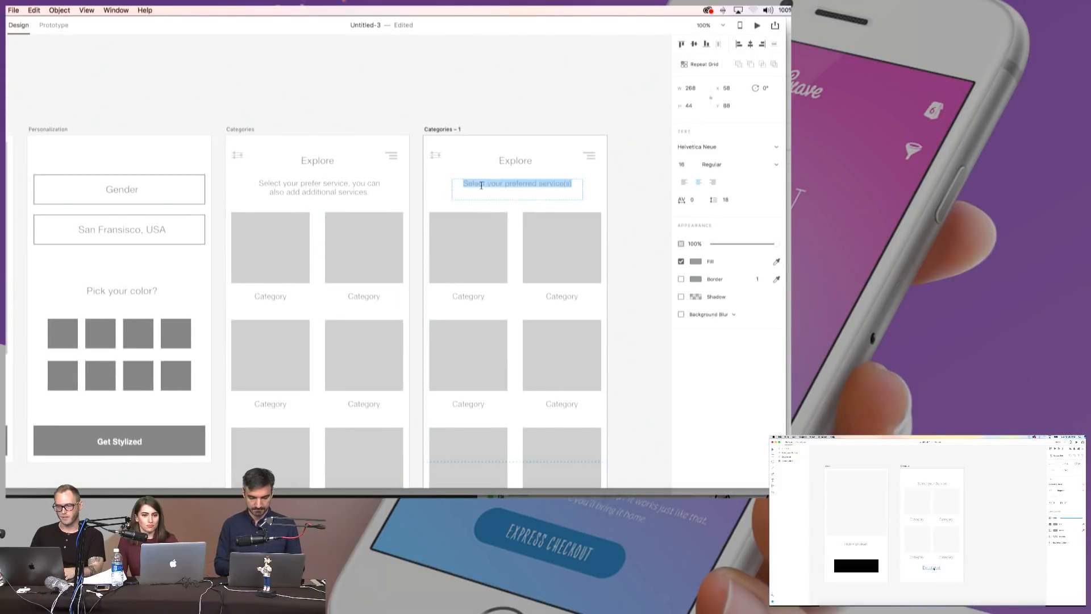
left_click(358, 196)
key("Delete")
left_click(525, 186)
key("super+c")
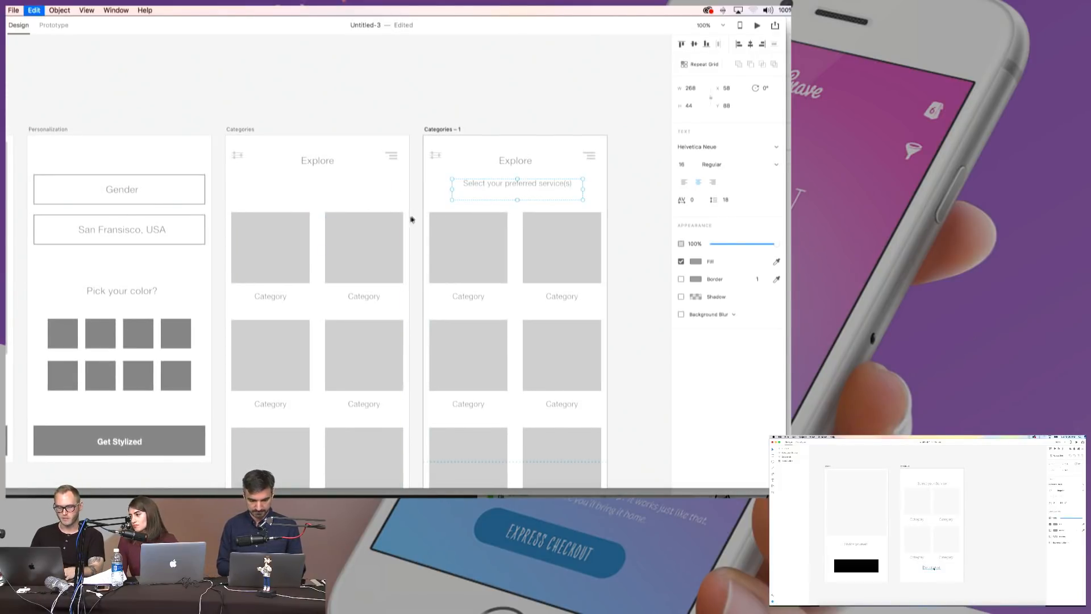
left_click(316, 212)
key("super+v")
scroll(295, 198, "up", 1)
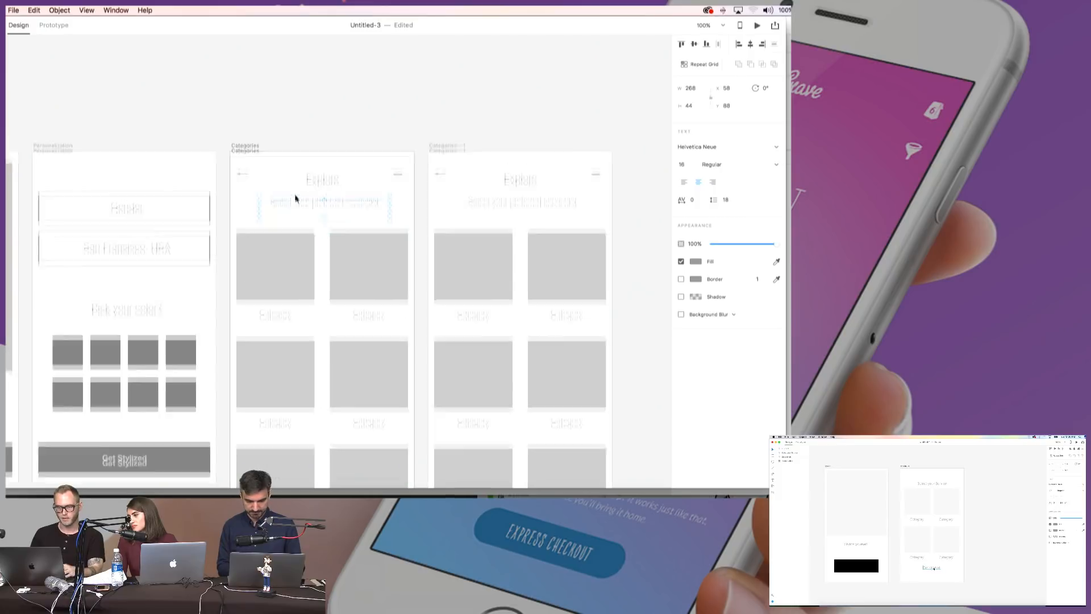
left_click(364, 147)
left_click_drag(366, 183, 307, 80)
left_click_drag(307, 196, 267, 242)
- Rename the duplicated Categories artboard as "Talent feed"
scroll(255, 218, "up", 3)
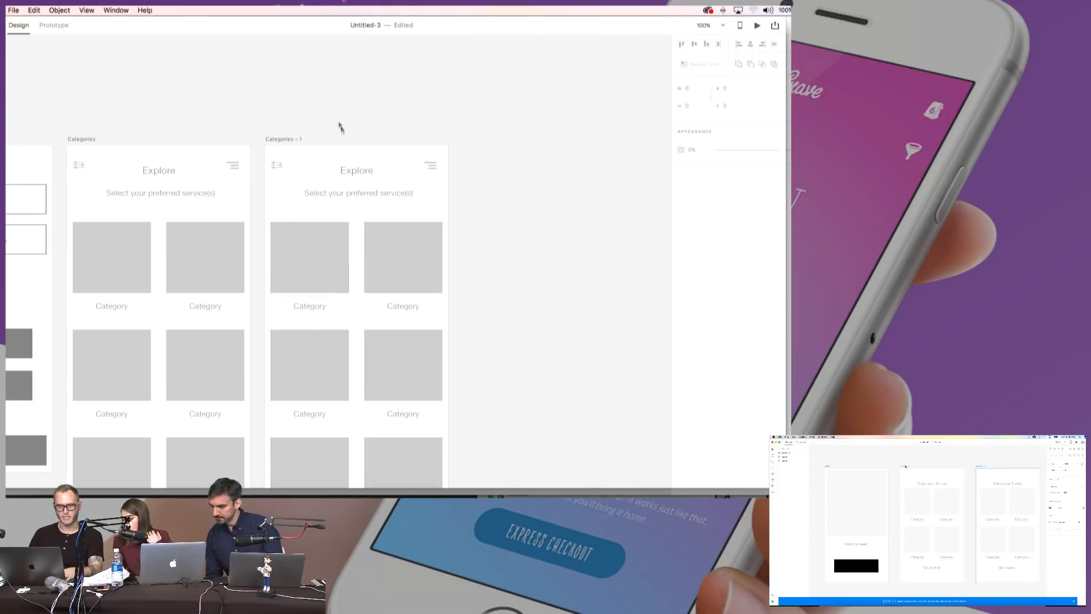
left_click(298, 139)
left_click_drag(307, 135, 365, 126)
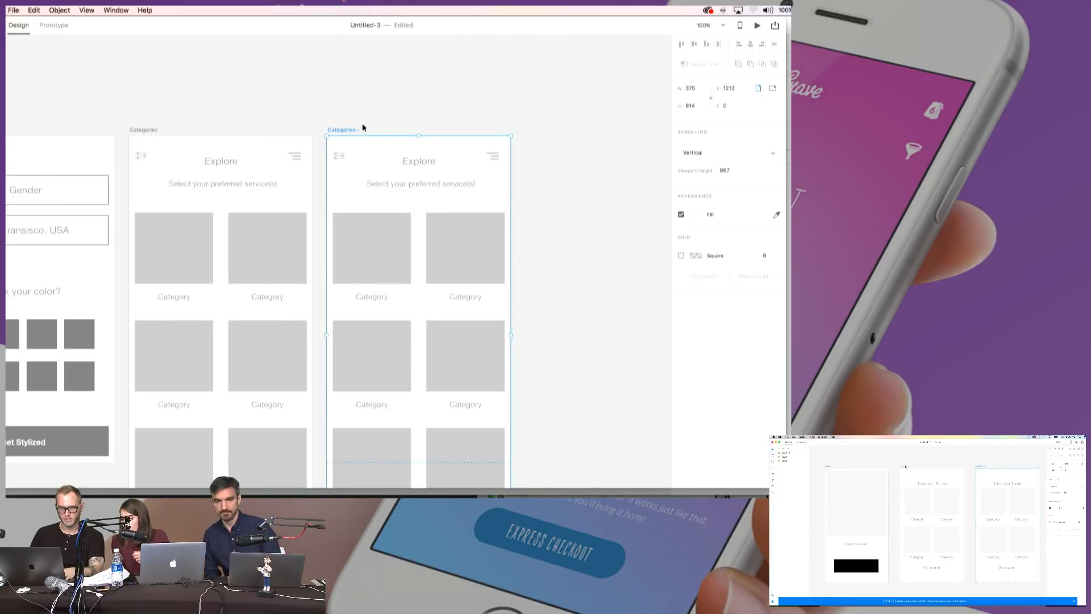
double_click(358, 130)
type("F")
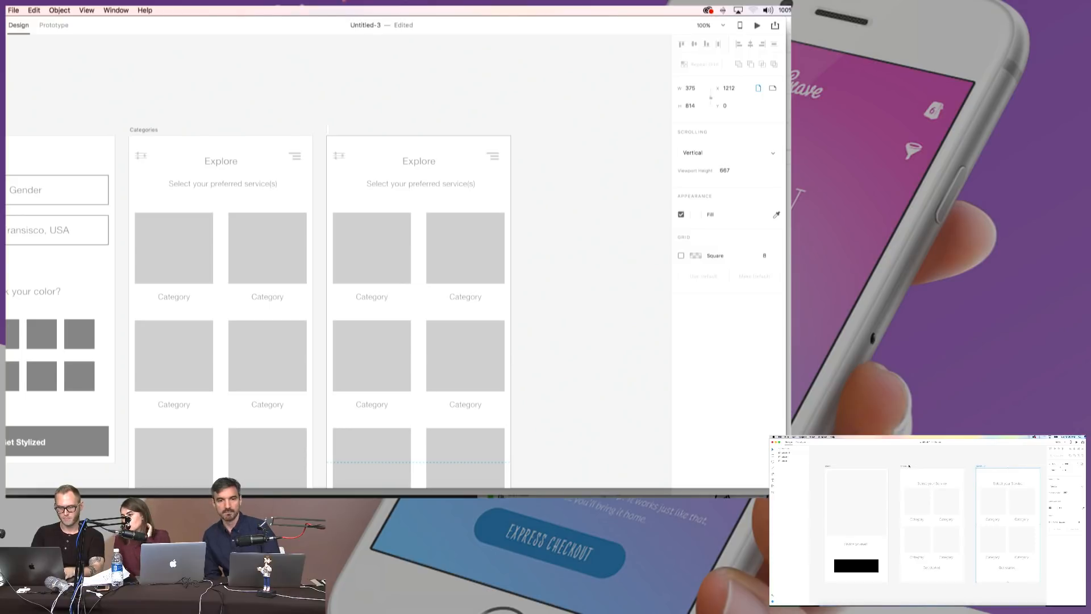
type("alent feed")
key("Return")
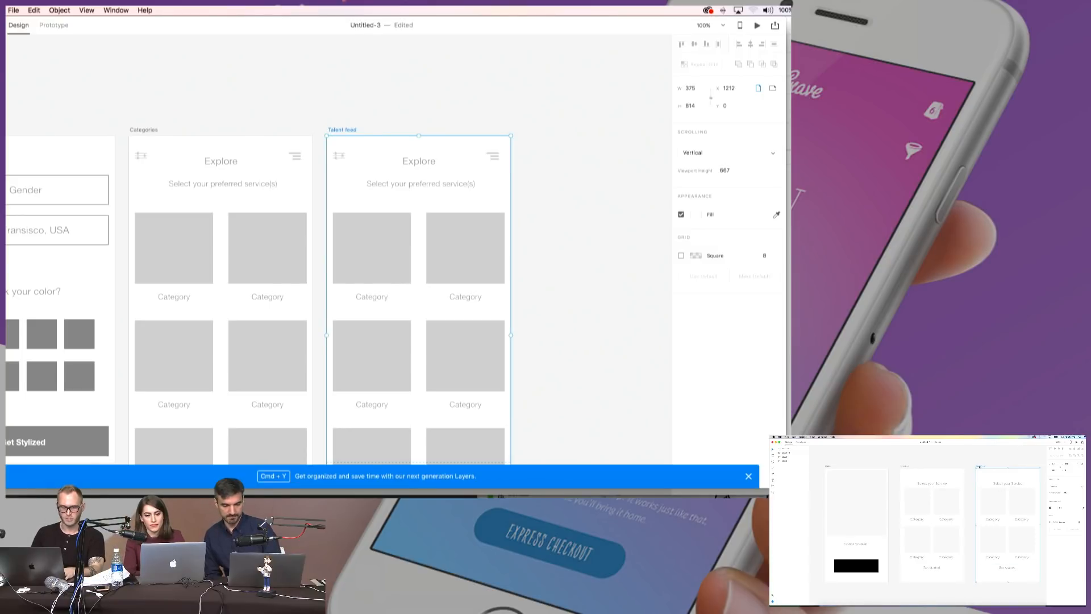
left_click(412, 111)
scroll(413, 112, "right", 3)
left_click(336, 142)
double_click(335, 142)
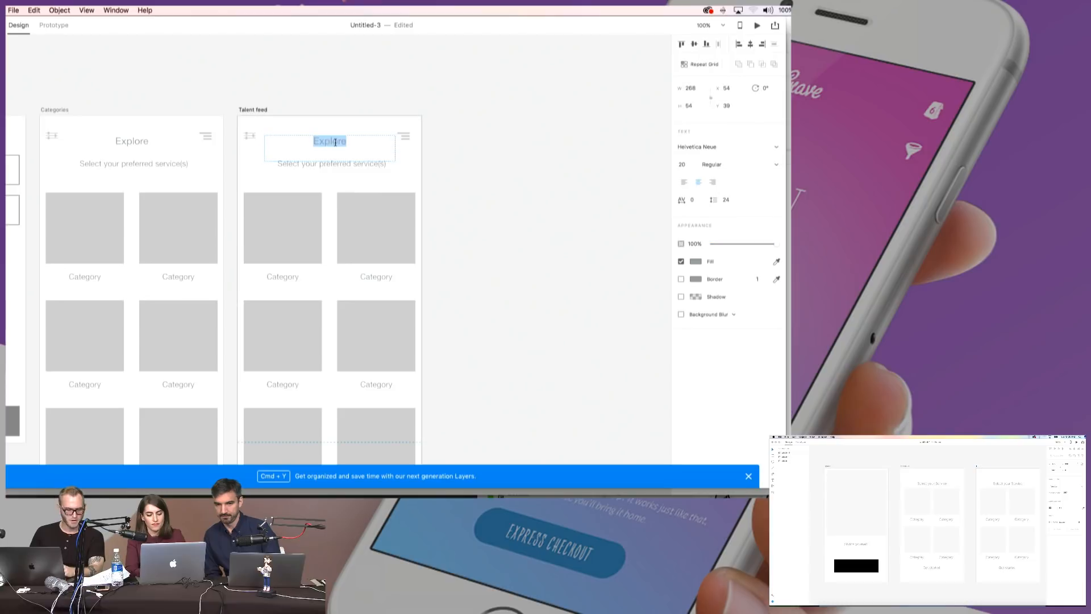
type("Explore")
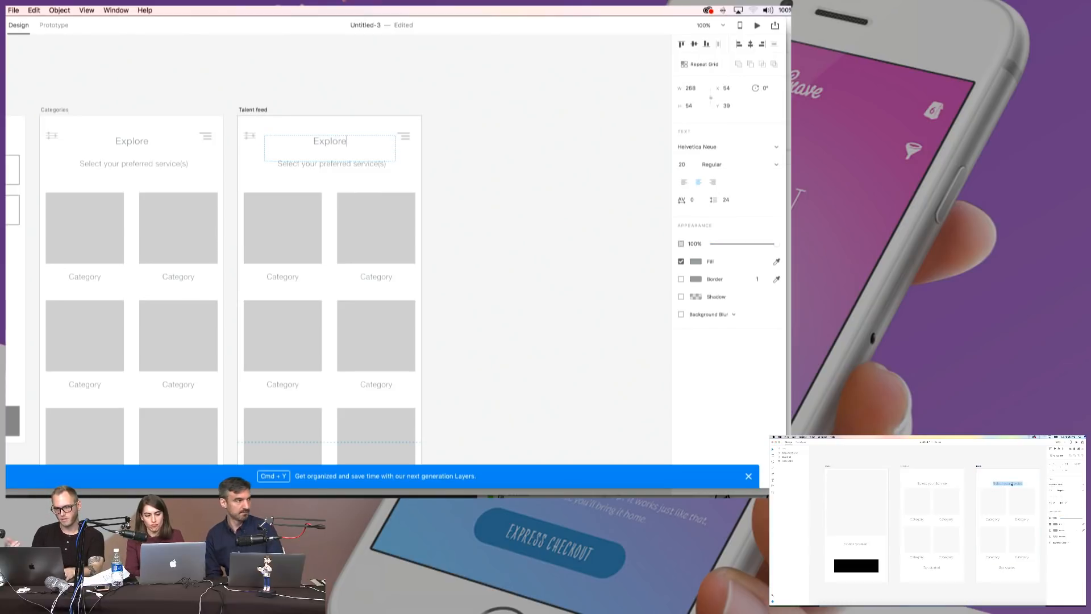
left_click(480, 234)
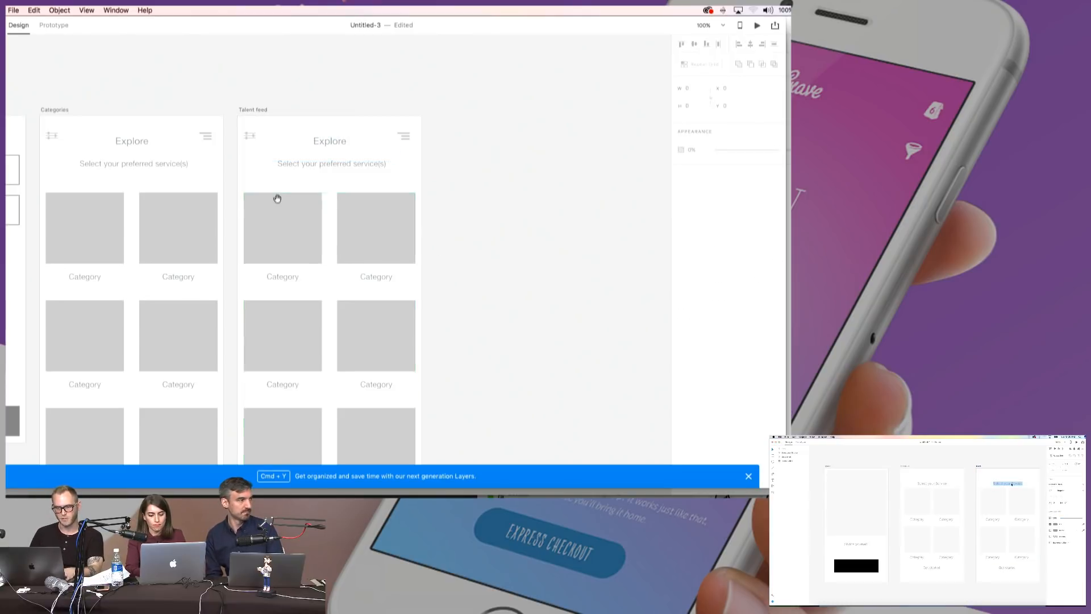
scroll(275, 195, "left", 3)
left_click(324, 142)
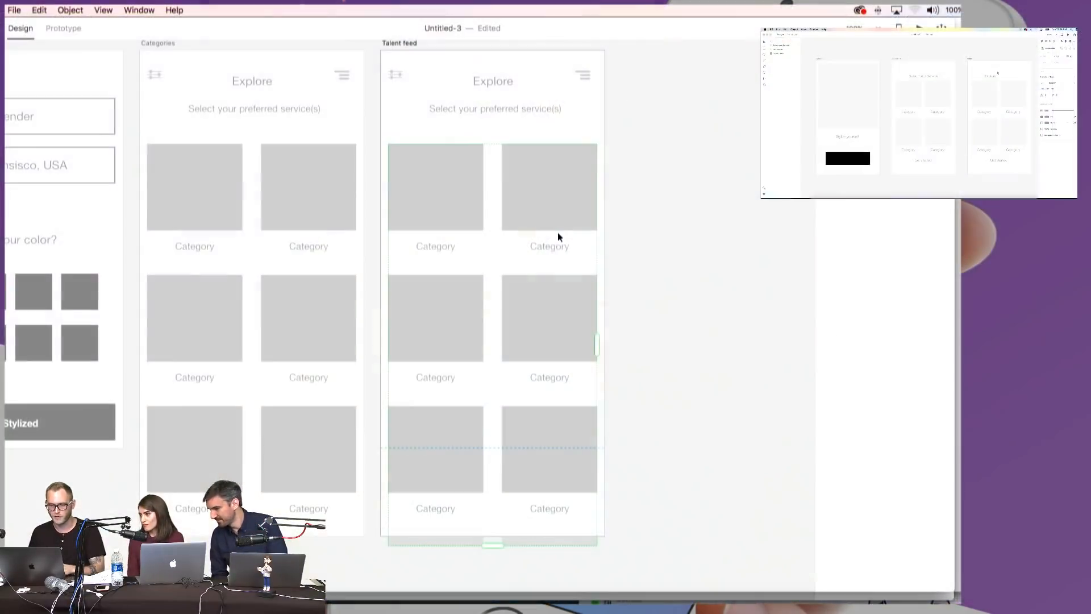
- Delete all category placeholder boxes and their labels from the Talent feed artboard
double_click(548, 338)
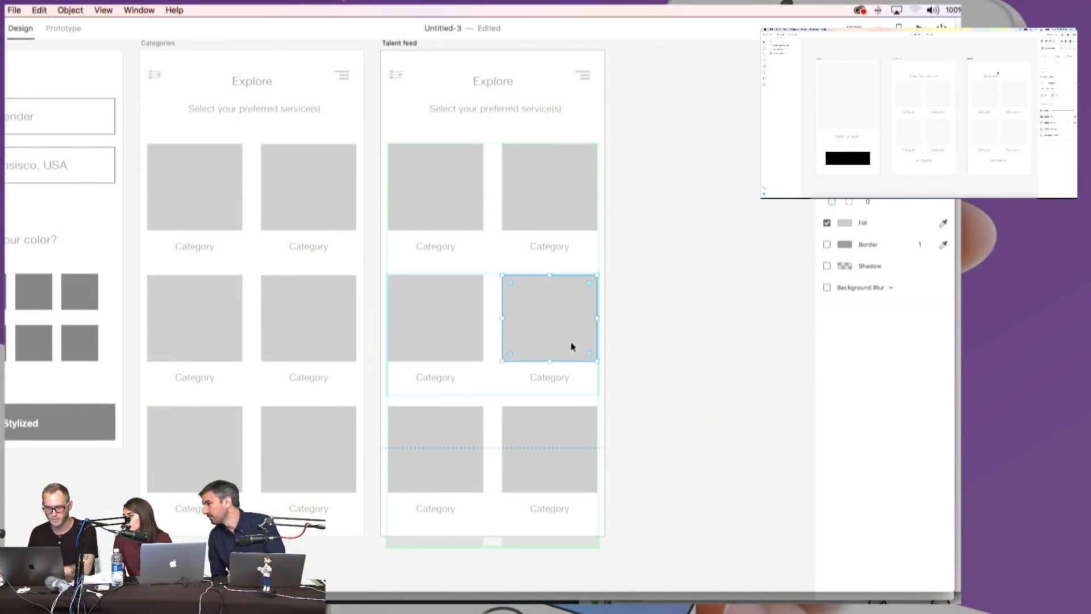
key("Delete")
left_click(448, 447)
key("Delete")
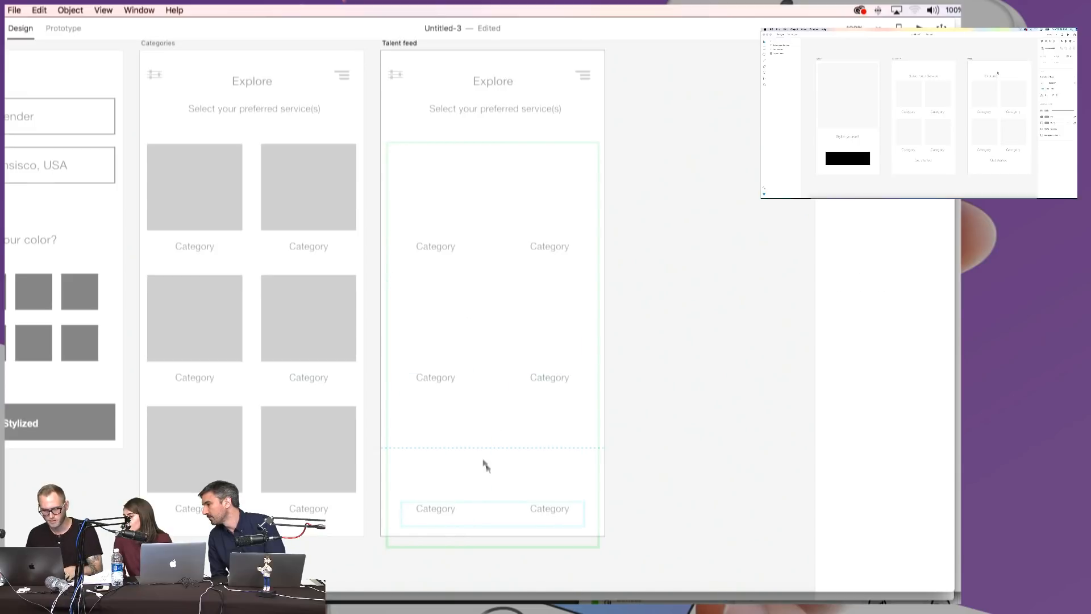
left_click_drag(399, 554, 634, 317)
key("Delete")
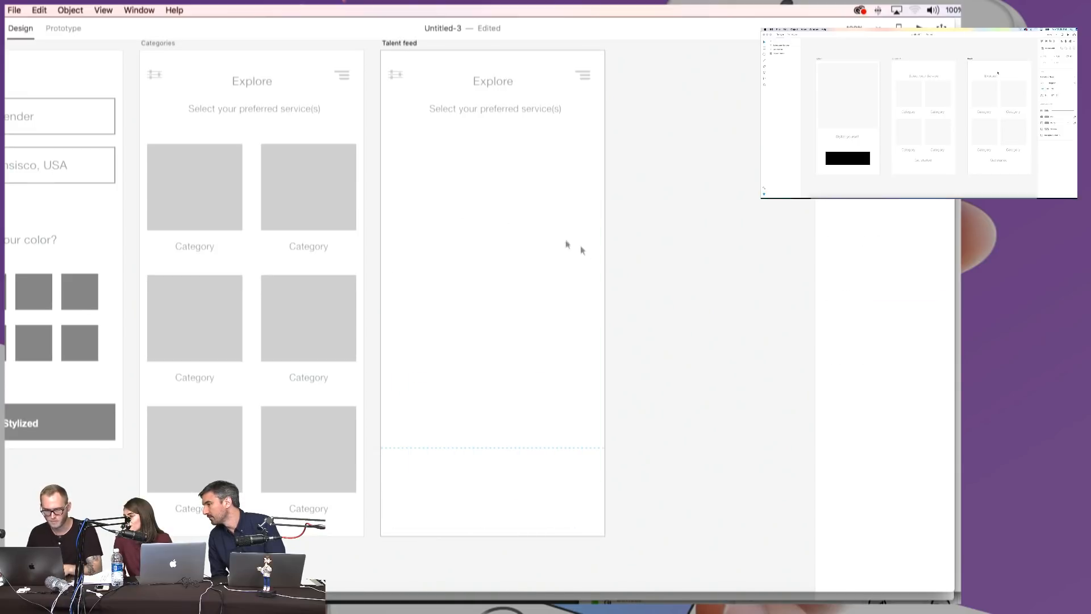
- Copy one category box with its label into the Talent feed artboard and widen the box to span both columns
double_click(331, 191)
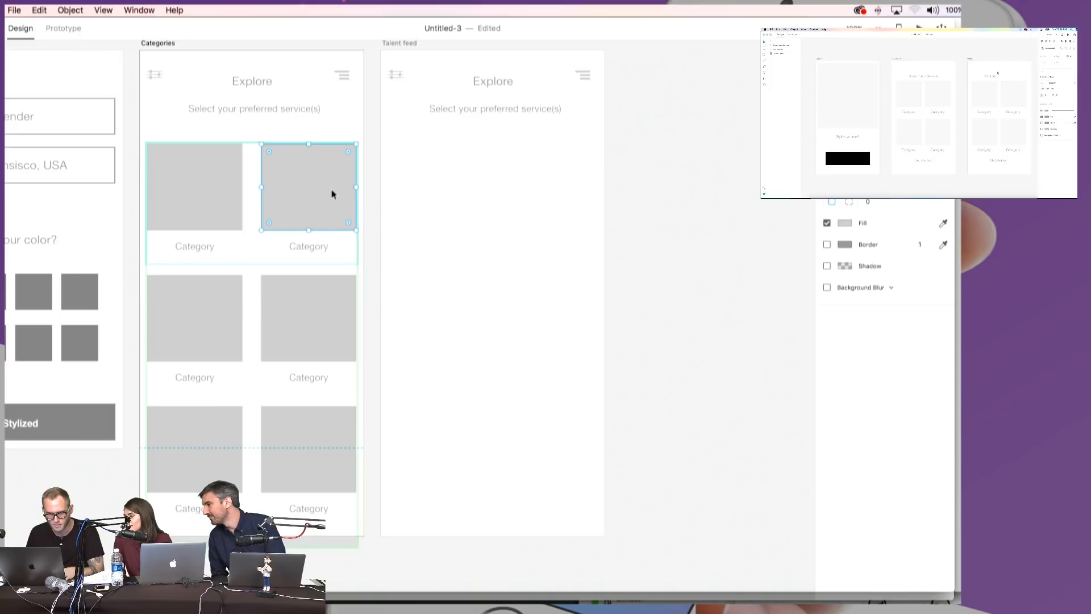
left_click(310, 242, "shift")
key("super+c")
left_click(477, 196)
key("super+v")
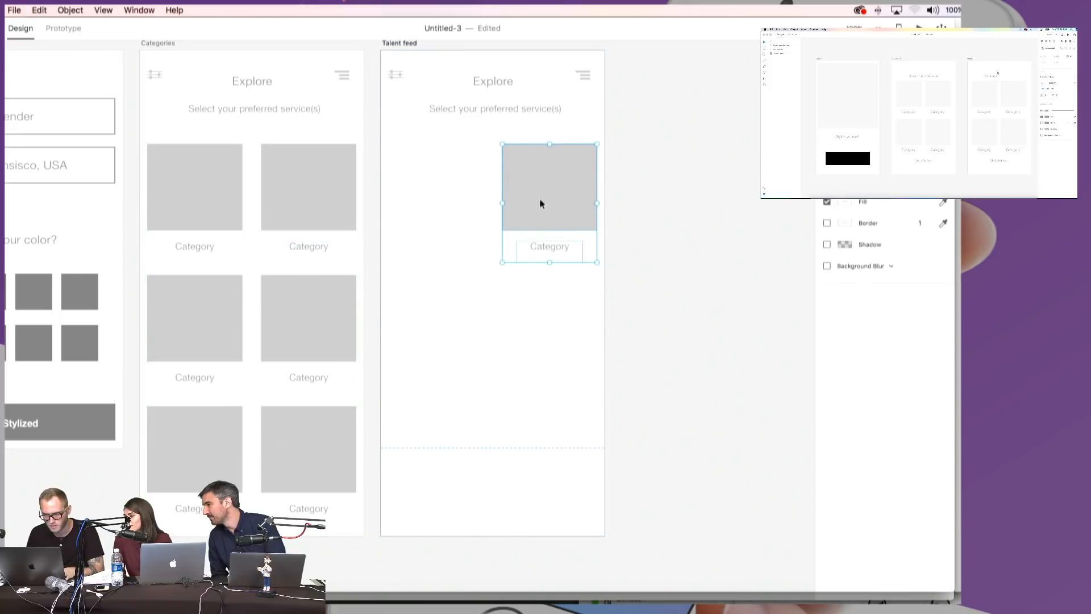
left_click(539, 206)
left_click_drag(502, 188, 388, 186)
- Move the label to about the middle beneath the wide placeholder and change its text to "Name"
left_click(486, 243)
left_click(549, 246)
left_click_drag(549, 246, 500, 246)
double_click(499, 246)
type("Name")
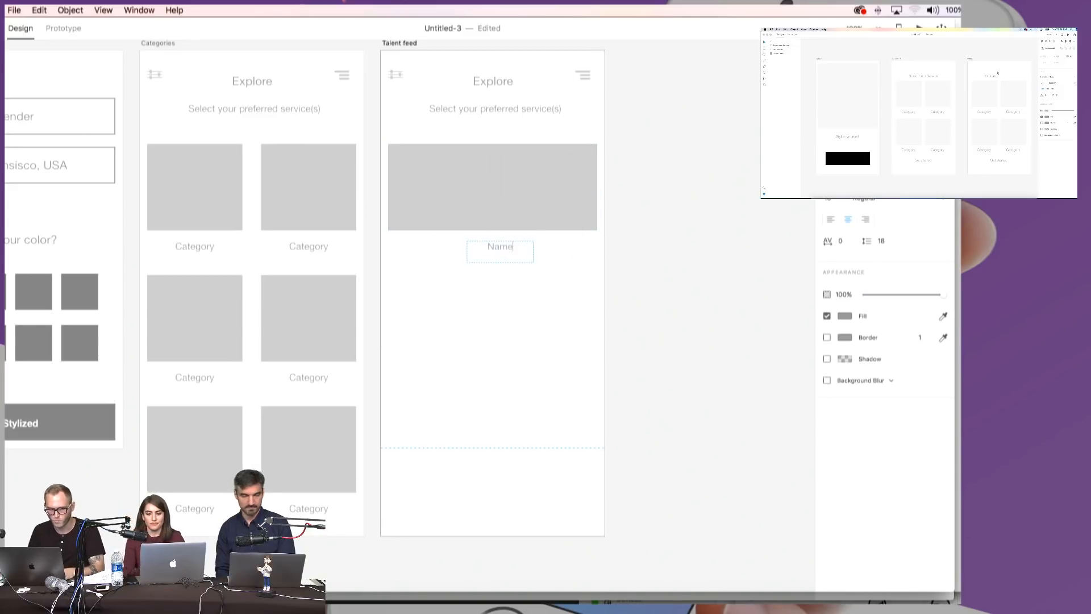
key("Escape")
- Center the "Name" label, duplicate it directly below and change the copy's text to "Rating"
mouse_move(510, 261)
left_mouse_down()
mouse_move(492, 248)
mouse_move(498, 261)
left_mouse_up()
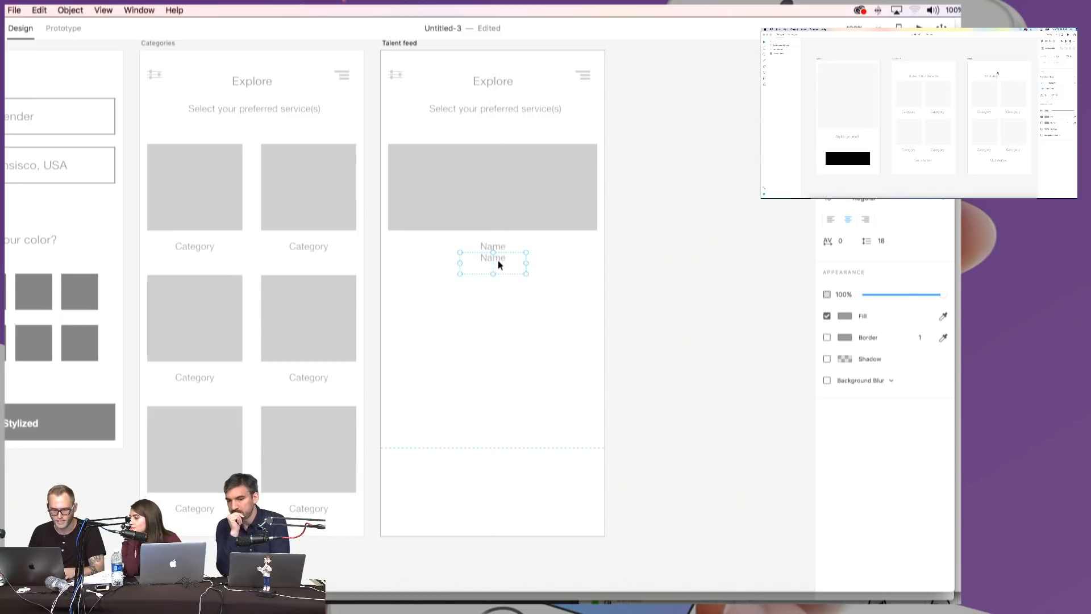
double_click(498, 260)
type("Rafing")
key("Escape")
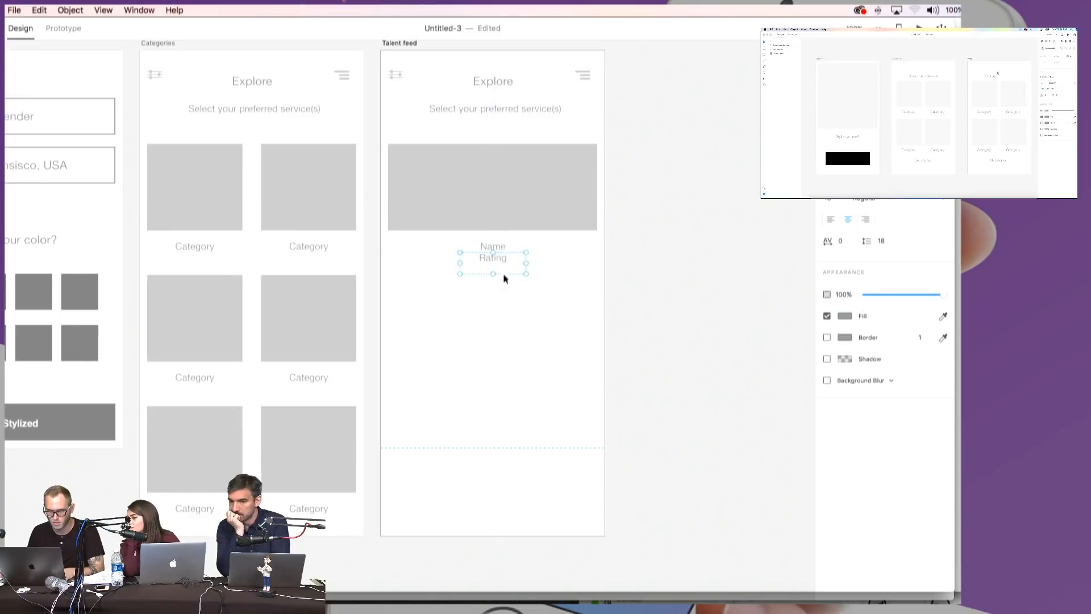
left_click_drag(495, 254, 495, 265)
left_click(523, 289)
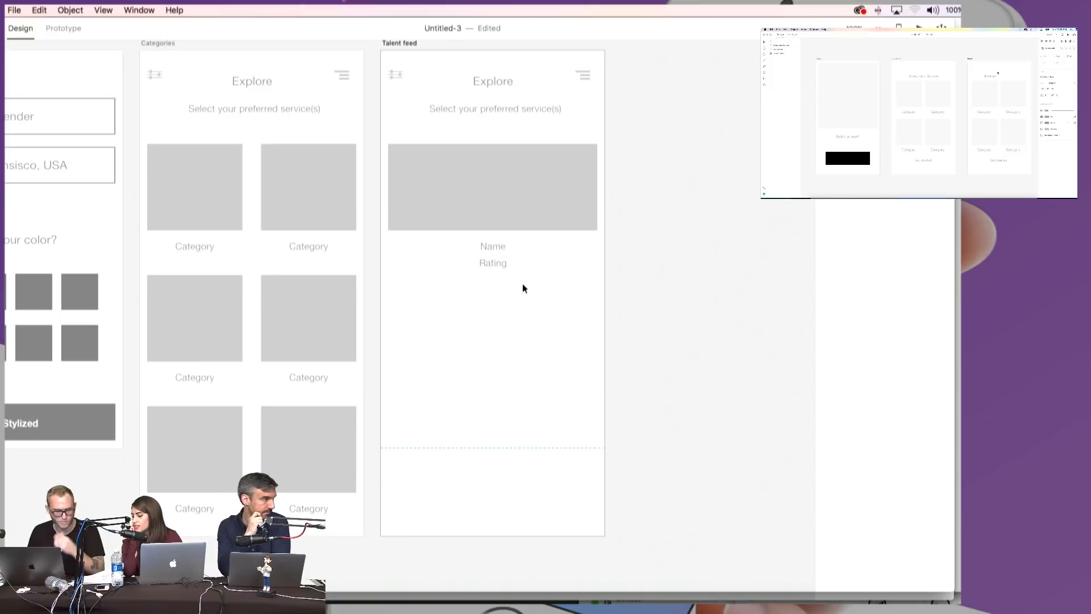
- Duplicate the "Rating" label to the left of "Name", change the copy to "Establishment" and align it near the placeholder's left edge
left_click(498, 269)
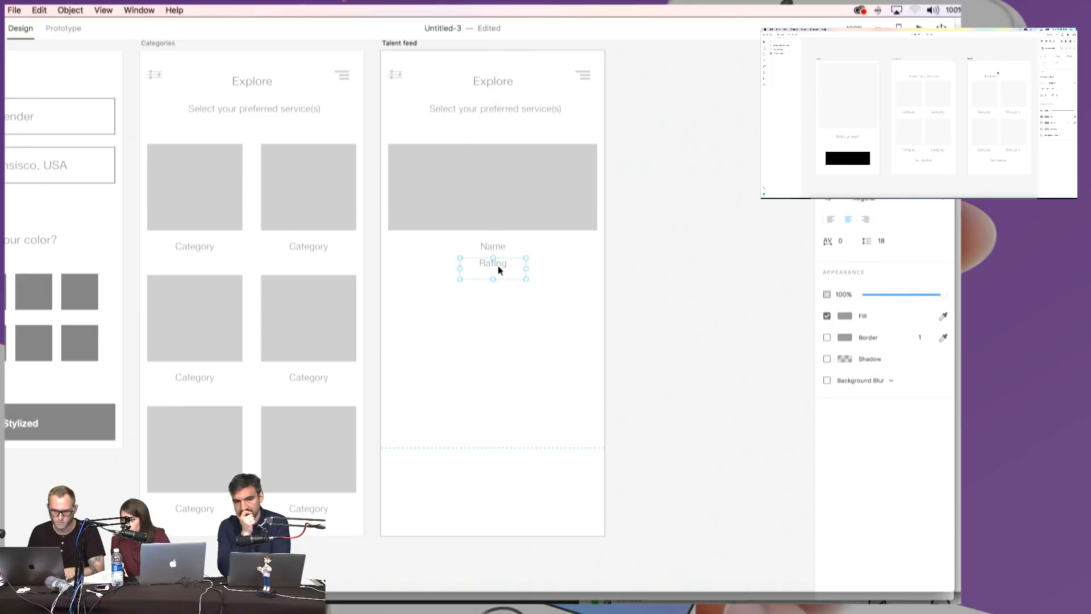
left_click_drag(500, 265, 432, 247)
double_click(429, 248)
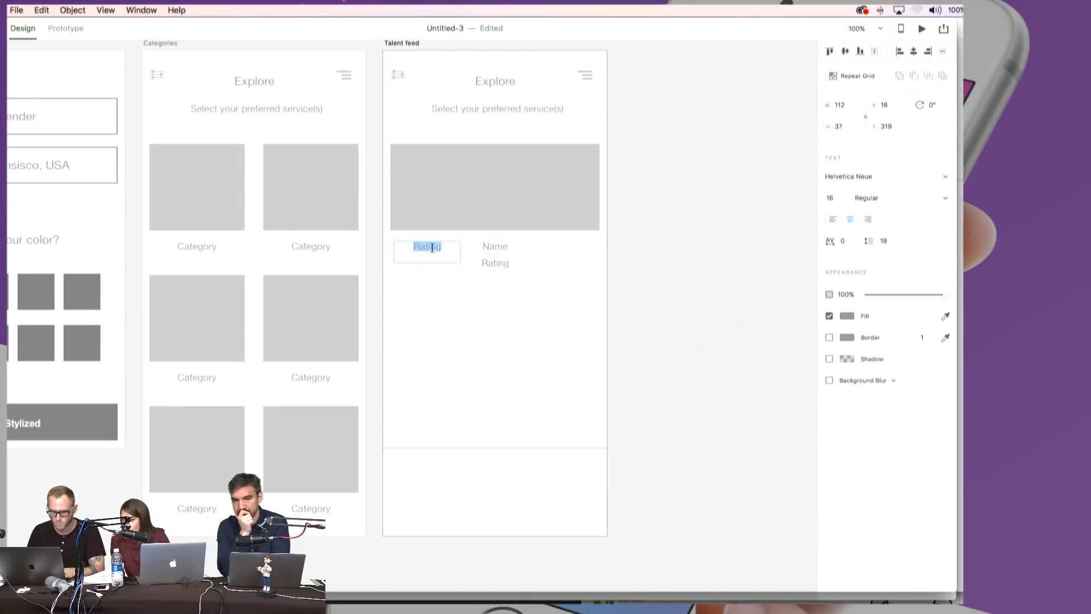
type("Location")
key("super+a")
type("<>")
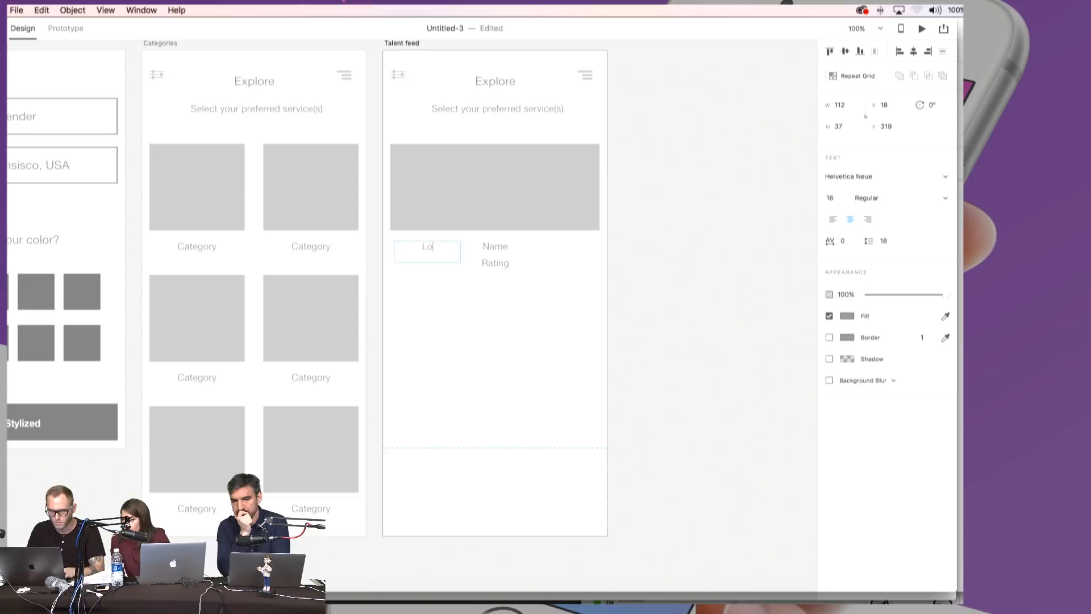
key("BackSpace")
key("BackSpace")
type("E")
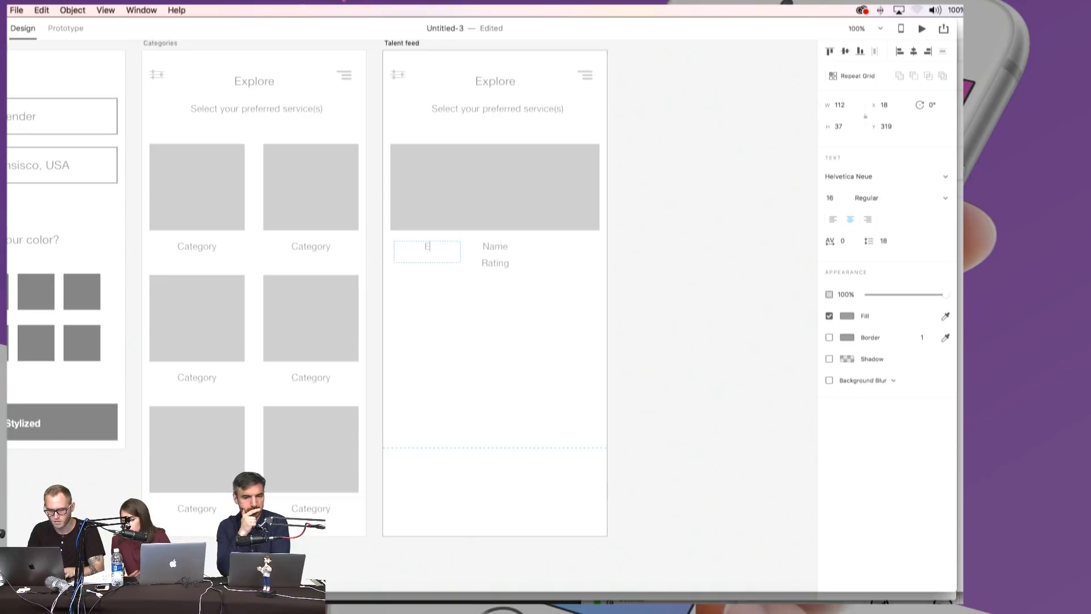
type("stablishment")
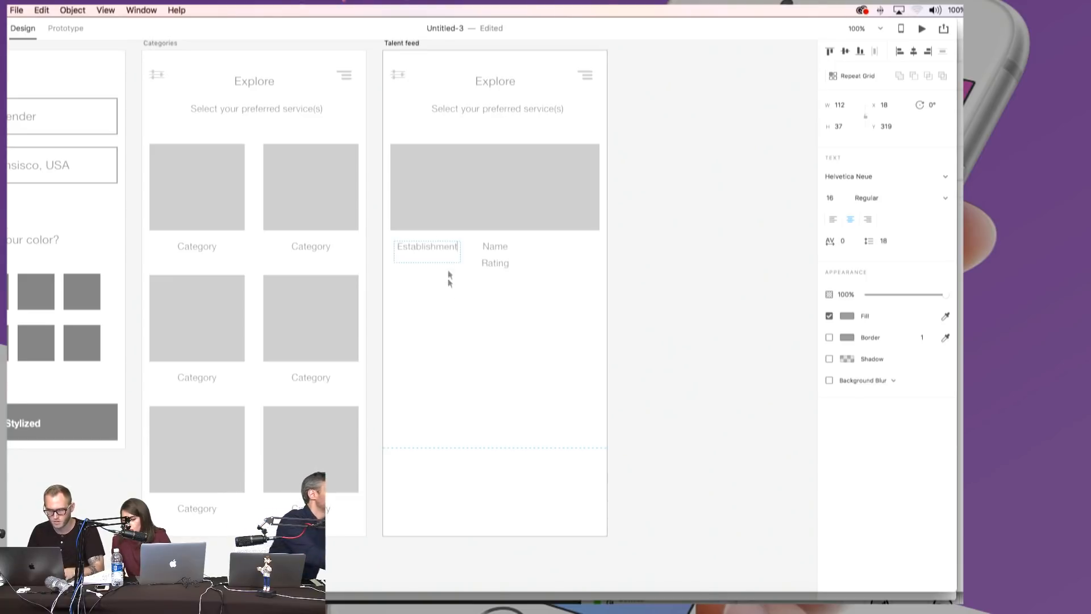
key("Escape")
left_click_drag(428, 251, 423, 254)
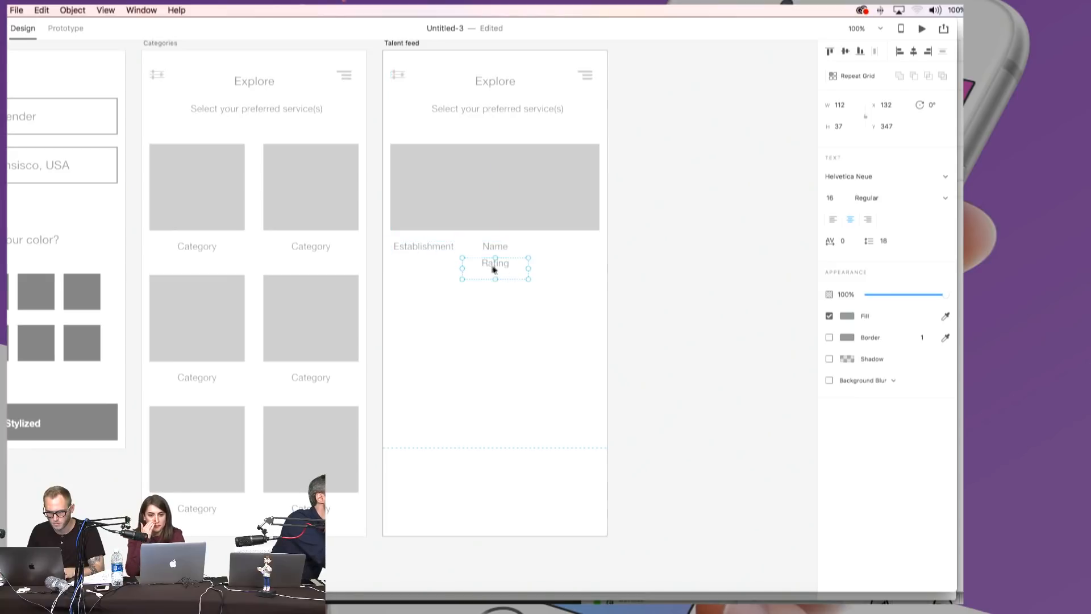
- Move the "Rating" label up into the label row, at the right end beneath the wide placeholder
left_click_drag(494, 263, 580, 254)
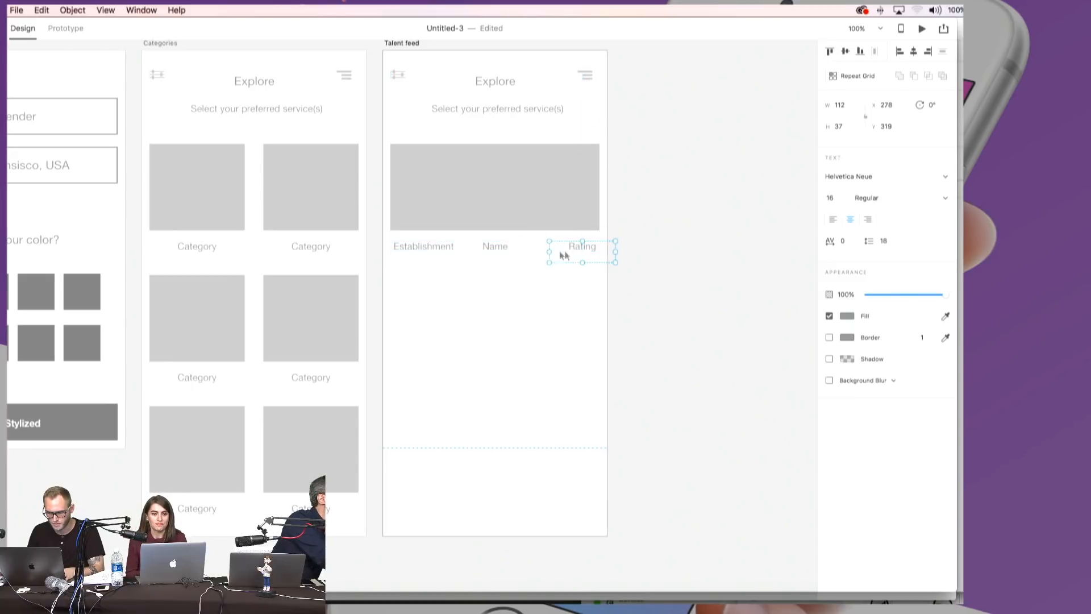
left_click(488, 248)
left_click(443, 251)
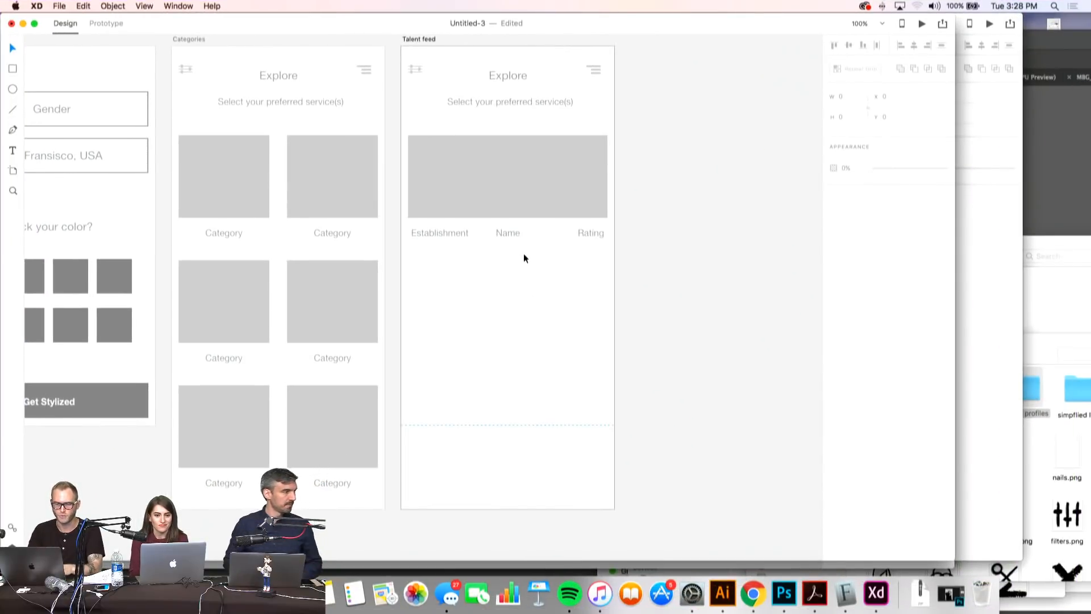
- Turn the wide placeholder and its Establishment, Name and Rating labels into a Repeat Grid
left_click_drag(434, 273, 718, 223)
scroll(506, 282, "up", 2)
left_click(600, 301)
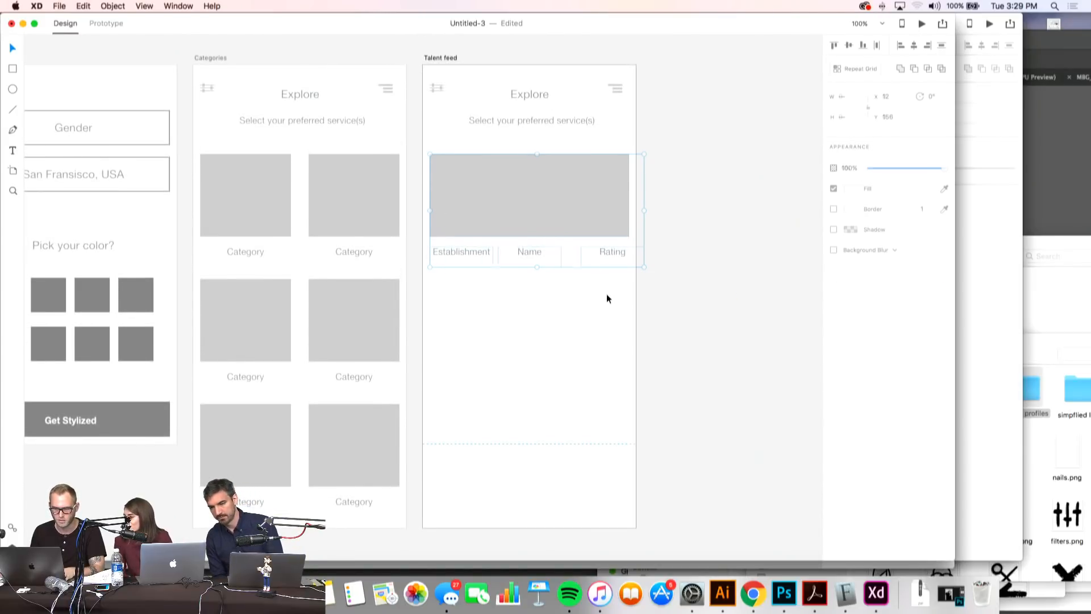
scroll(625, 255, "left", 3)
left_click(671, 277)
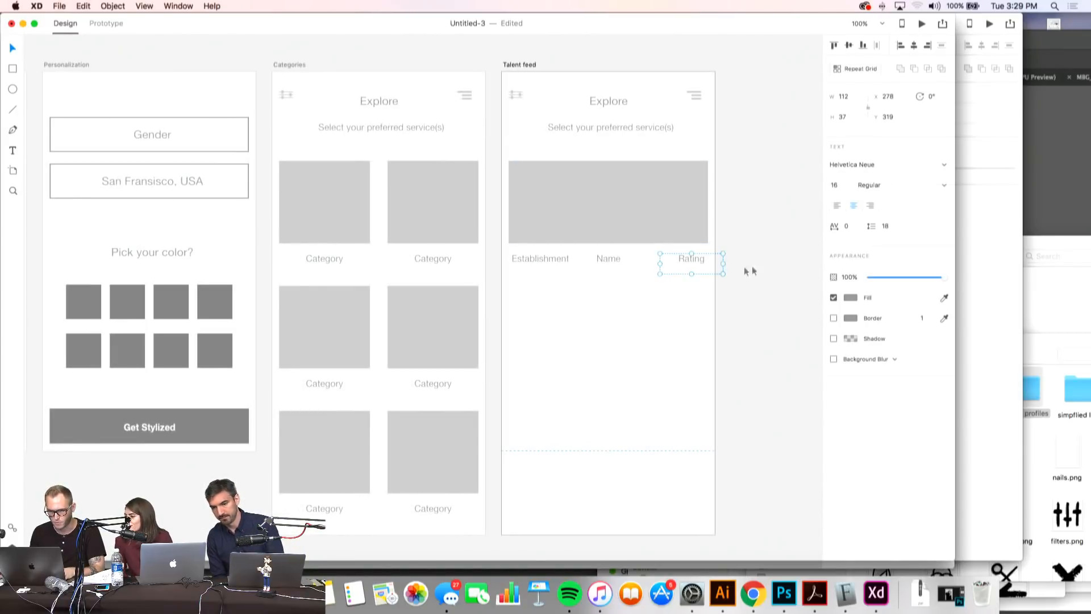
left_click(761, 267)
left_click_drag(519, 299, 774, 188)
key("super+r")
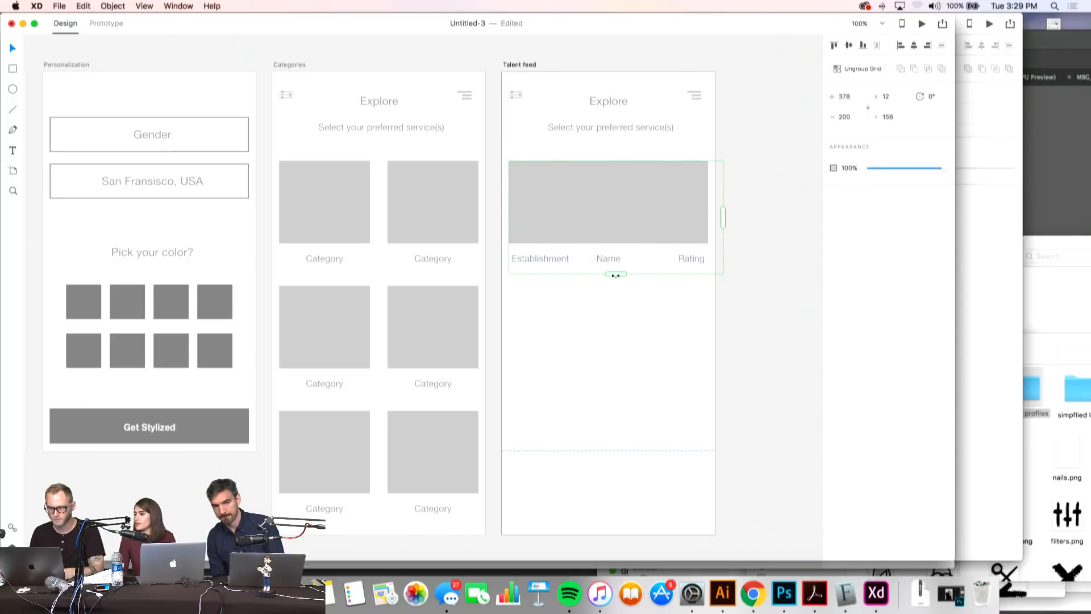
- Extend the Talent feed repeat grid downward to three rows, lined up with the rows of the Categories screen
left_click_drag(615, 276, 624, 517)
key("super+z")
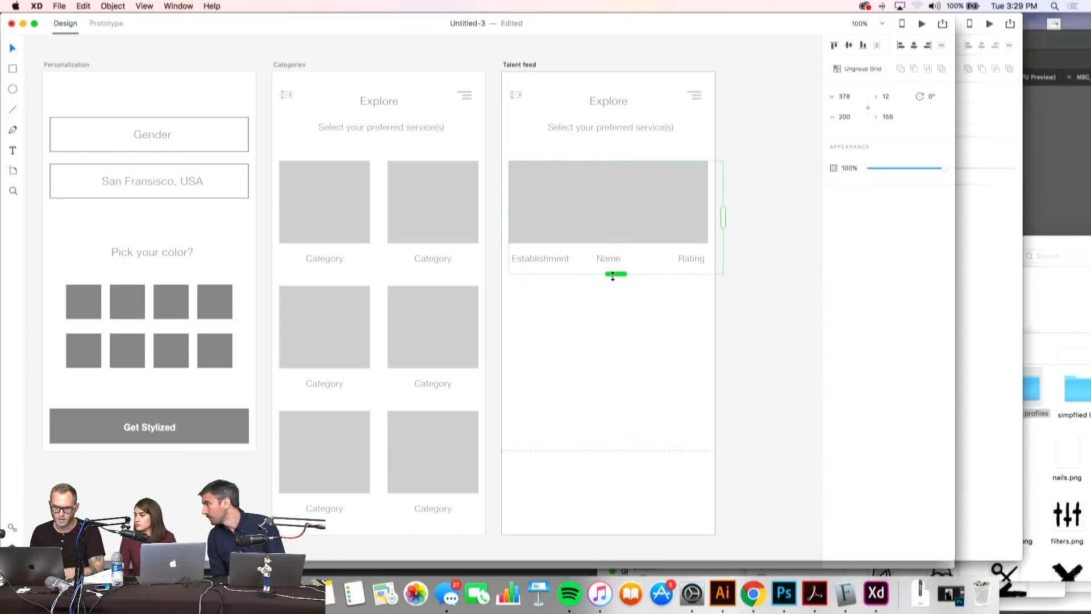
left_click_drag(614, 275, 612, 514)
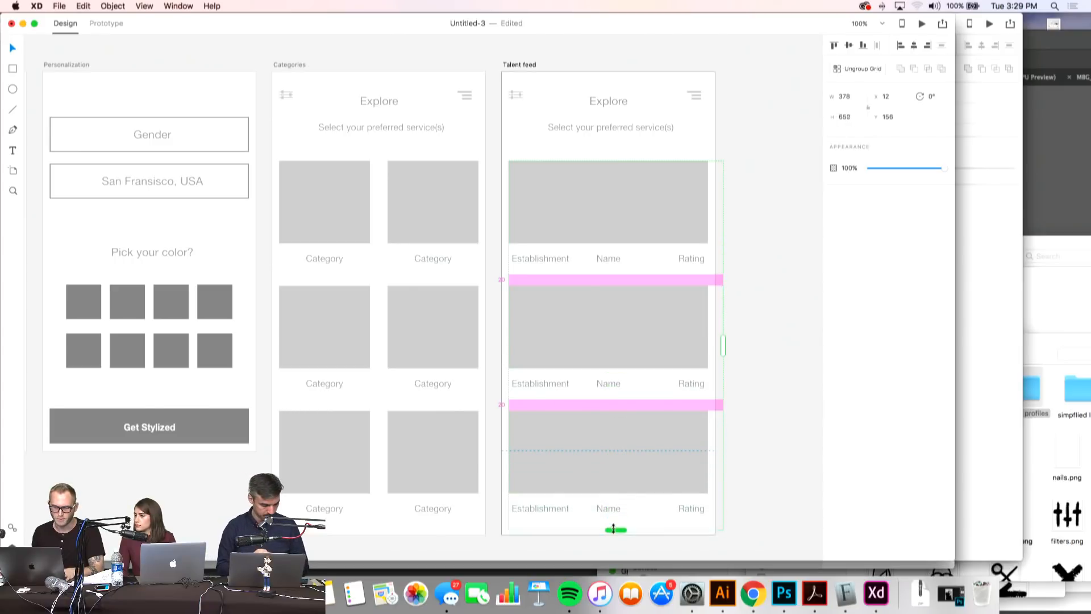
left_click(775, 382)
scroll(594, 33, "down", 6)
scroll(590, 244, "up", 10)
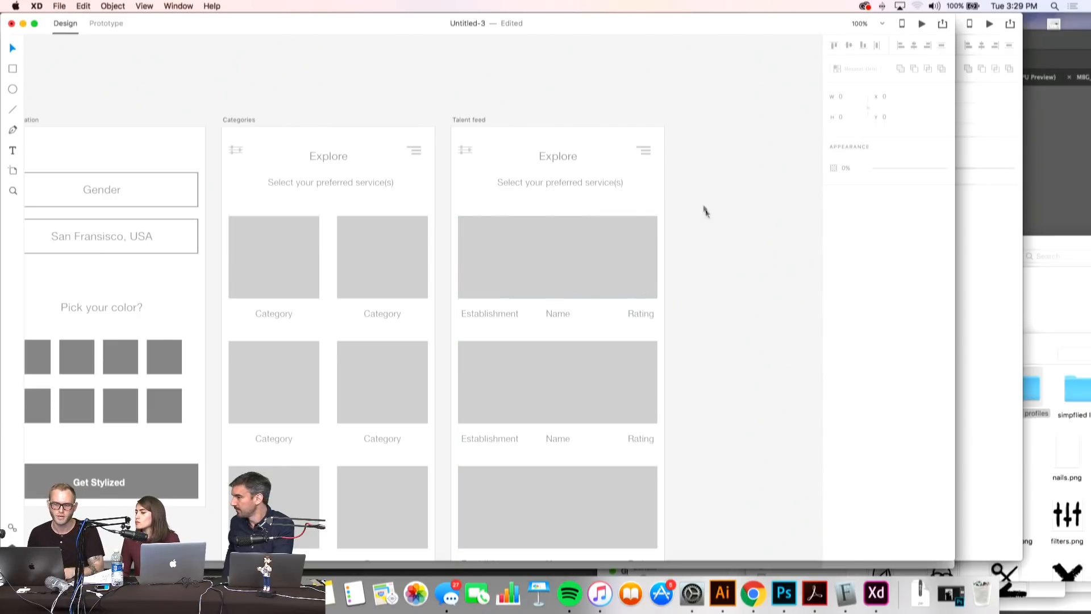
left_click_drag(626, 278, 541, 231)
left_click_drag(641, 97, 568, 156)
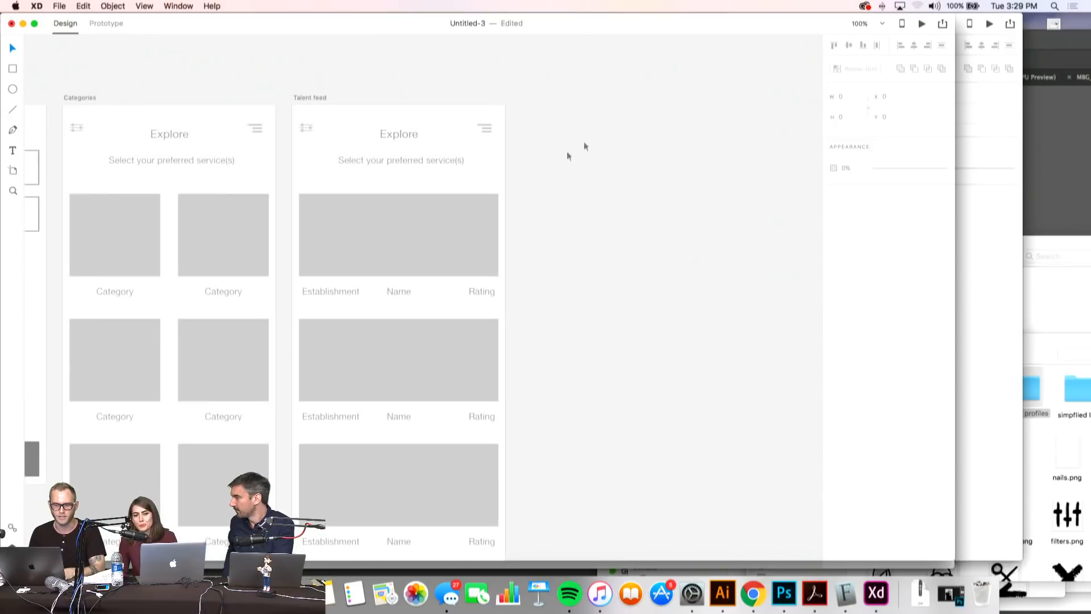
- Change the subtitle under Explore on the Talent feed screen to "Find what you're looking for"
left_click(422, 167)
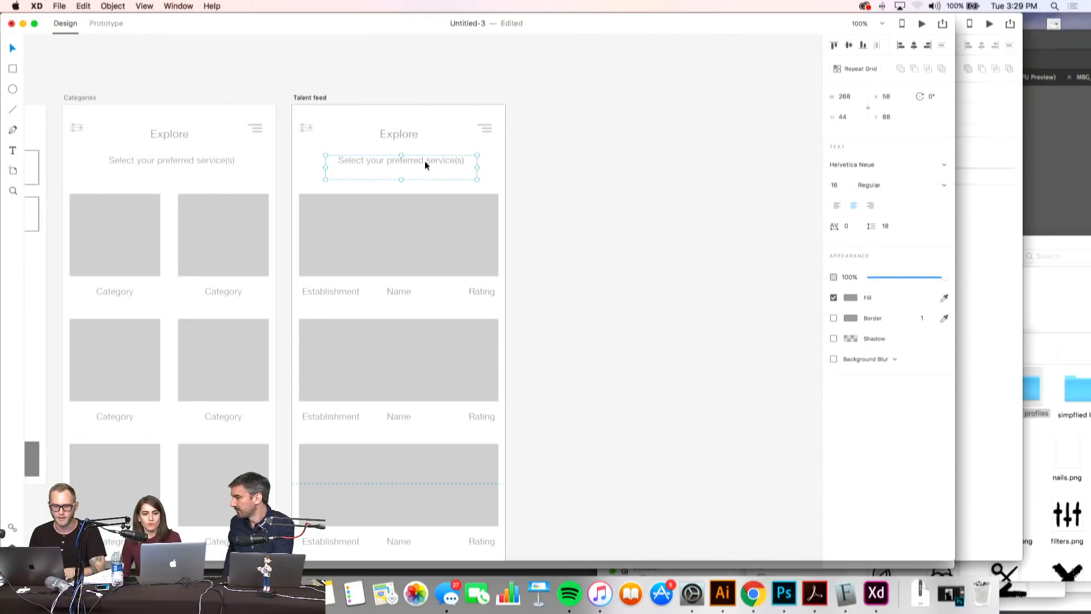
double_click(425, 163)
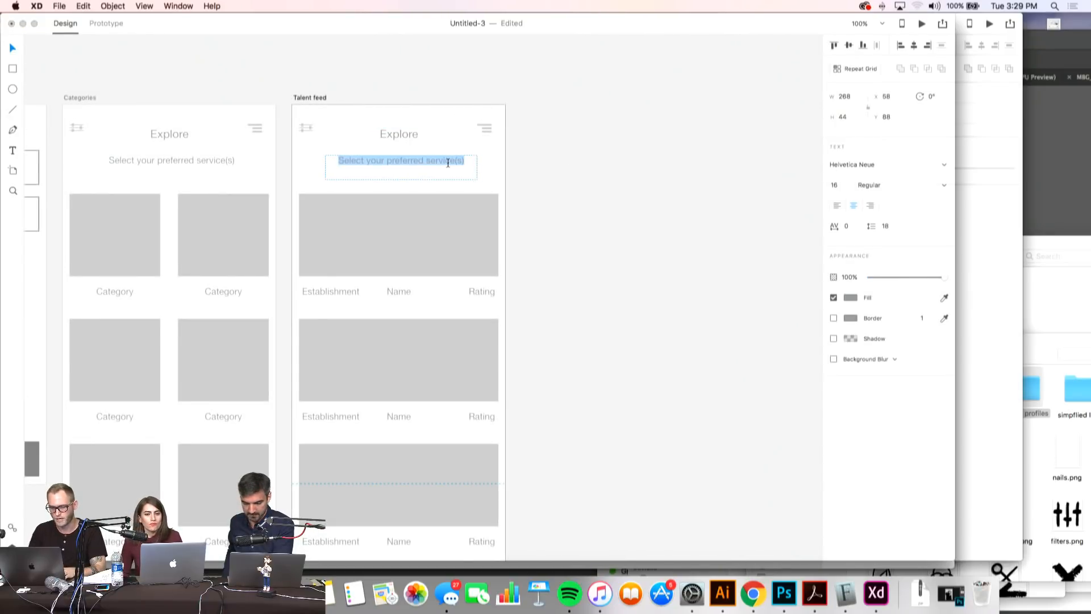
type("Find")
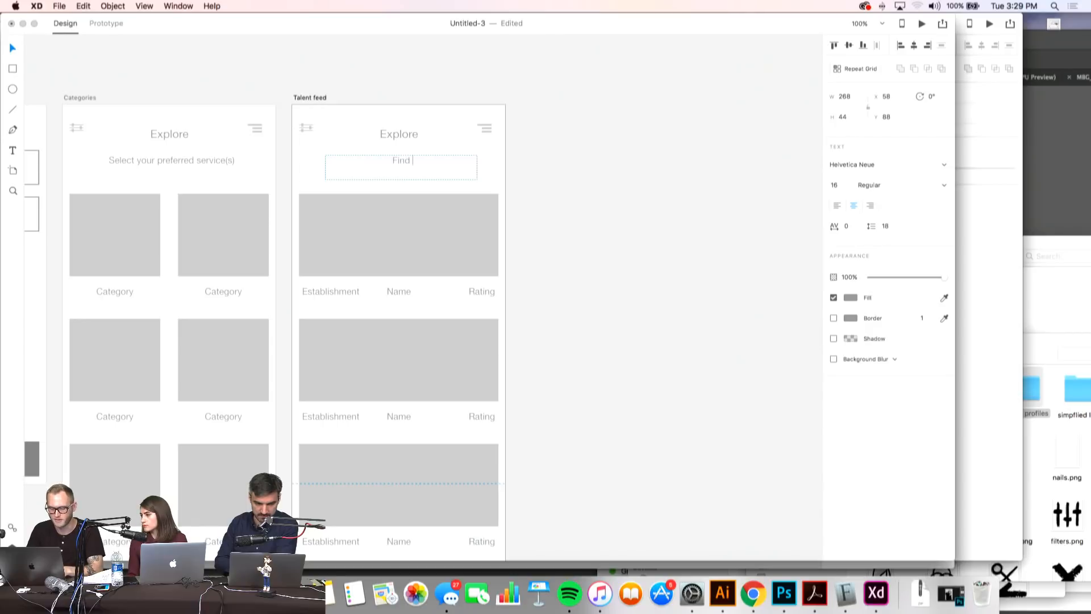
type(" the")
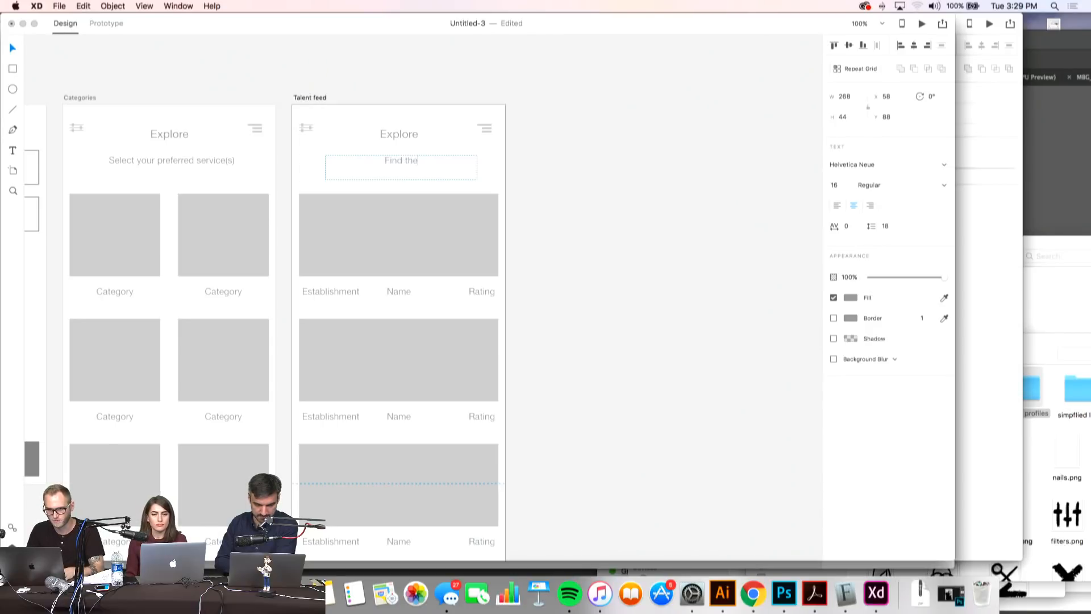
key("BackSpace")
key("BackSpace")
key("BackSpace")
type("what your")
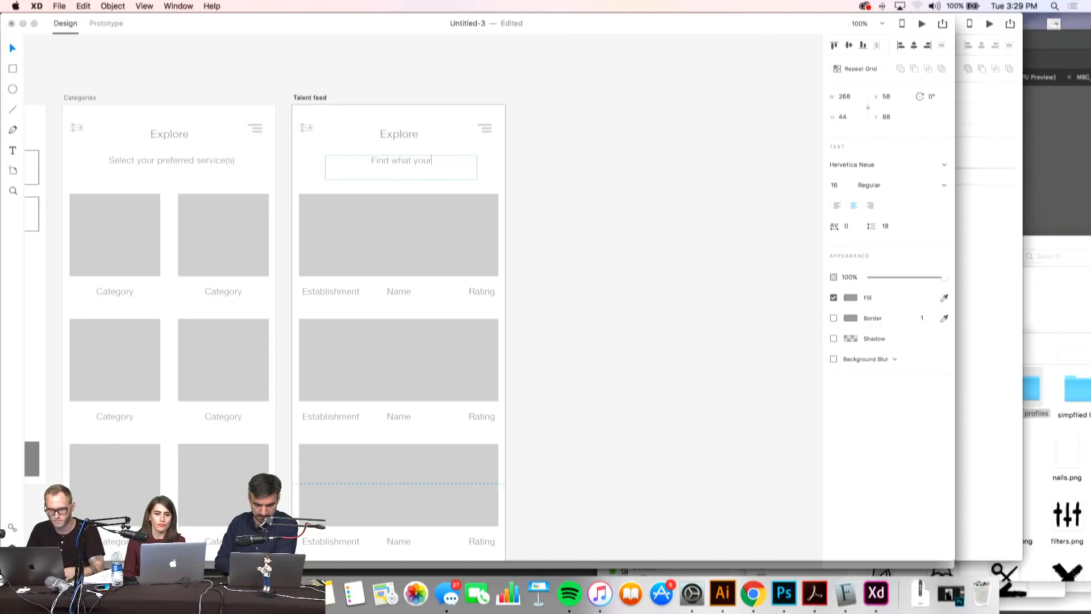
key("BackSpace")
type("'re lo")
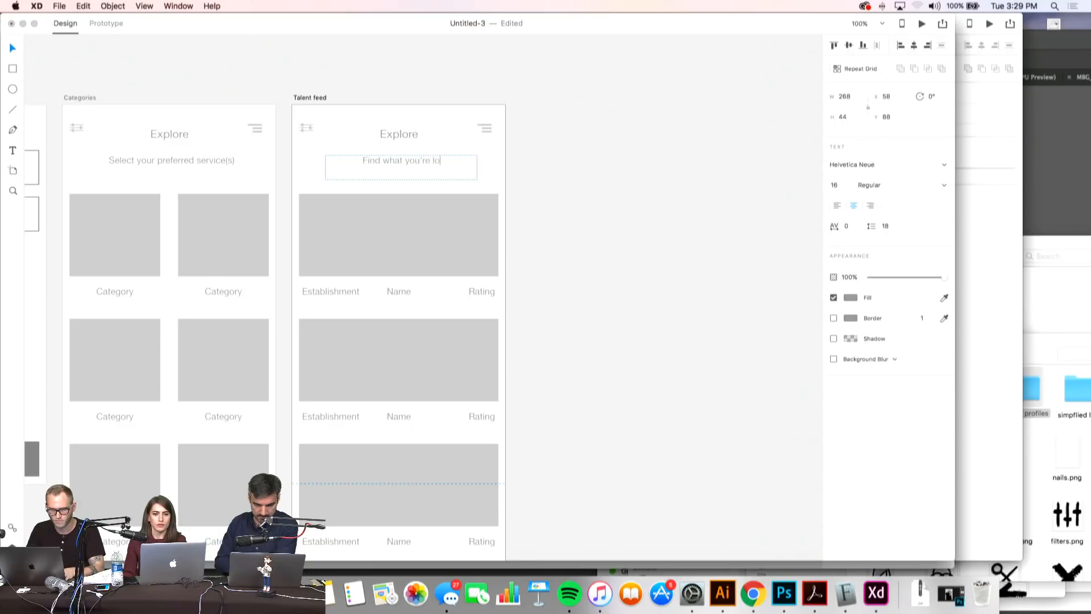
type("oking for")
key("Escape")
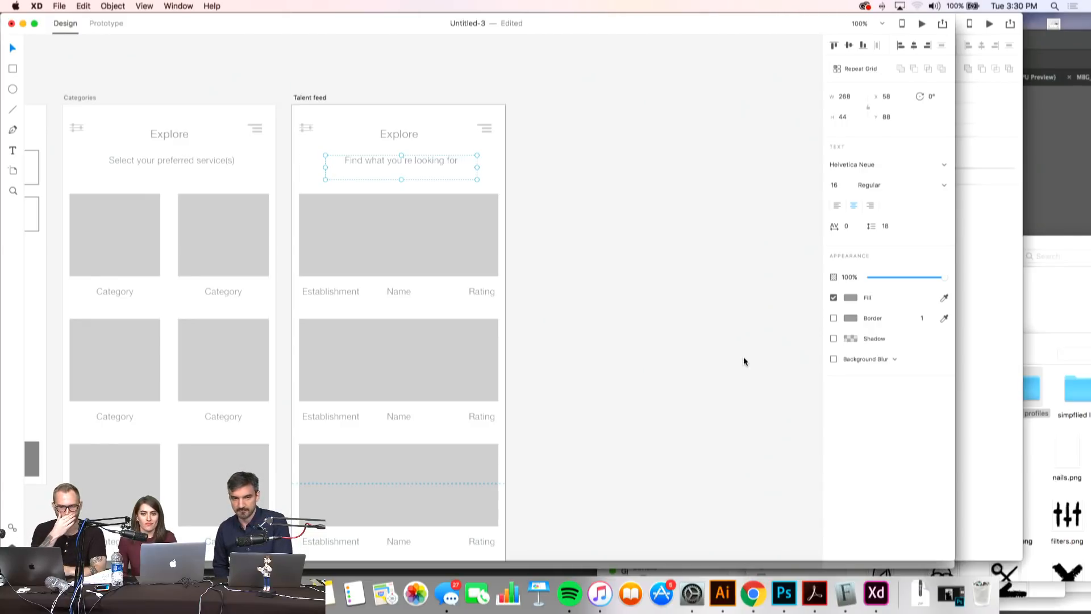
left_click(700, 269)
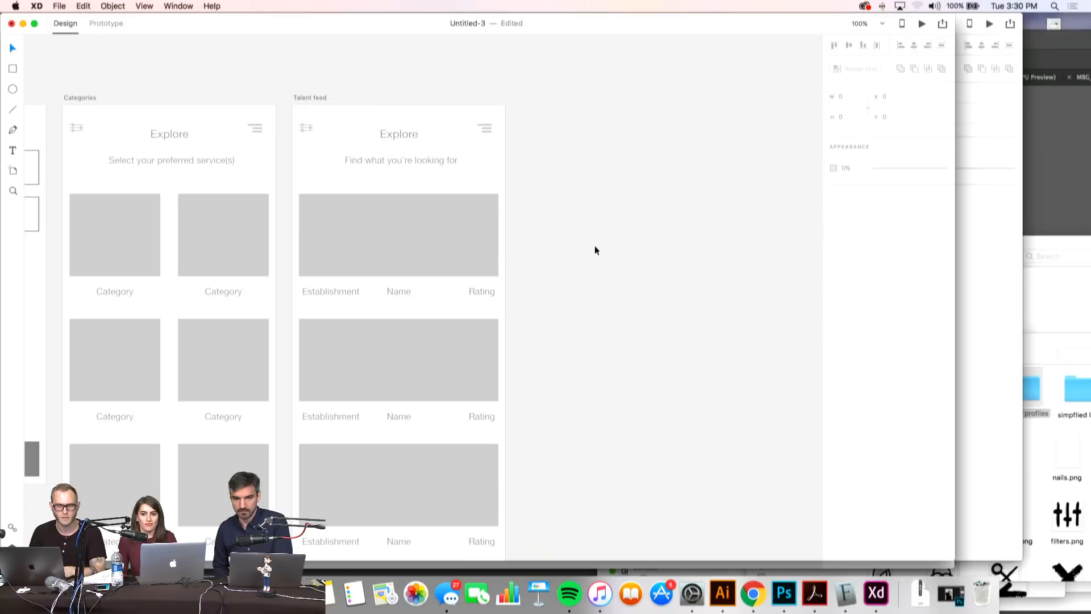
left_click(438, 165)
left_click(517, 190)
scroll(584, 299, "down", 2)
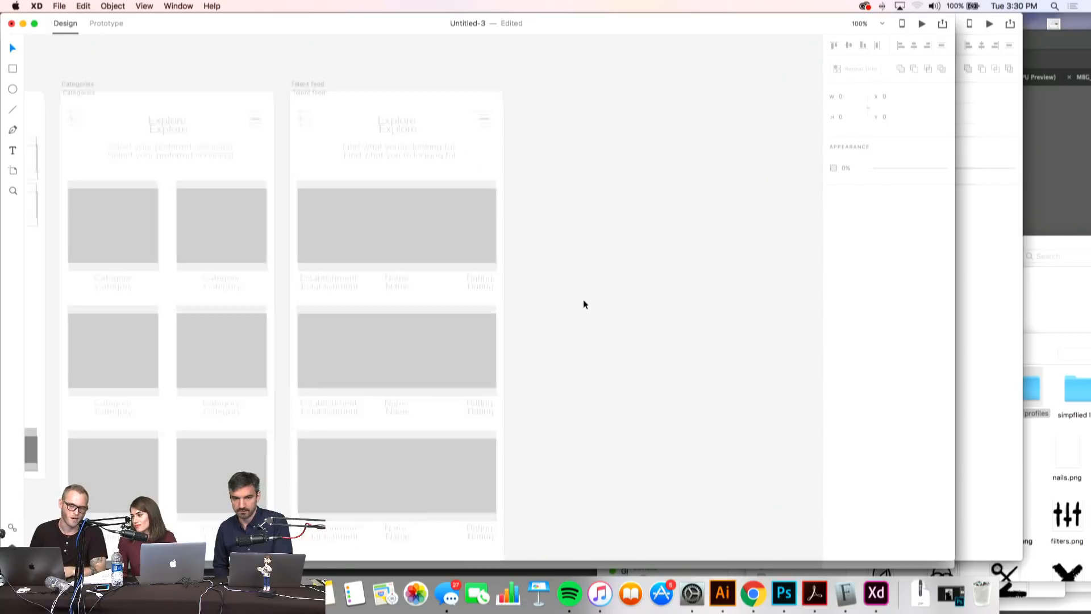
scroll(583, 303, "down", 3)
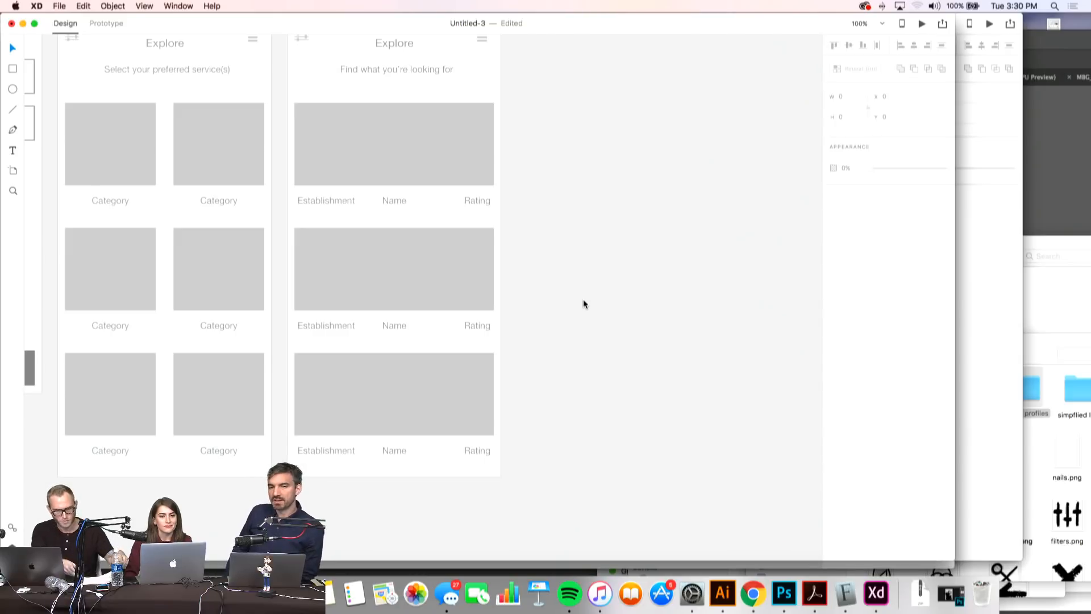
- Switch to Illustrator, copy the black three-line menu icon and return to Adobe XD
left_click(722, 593)
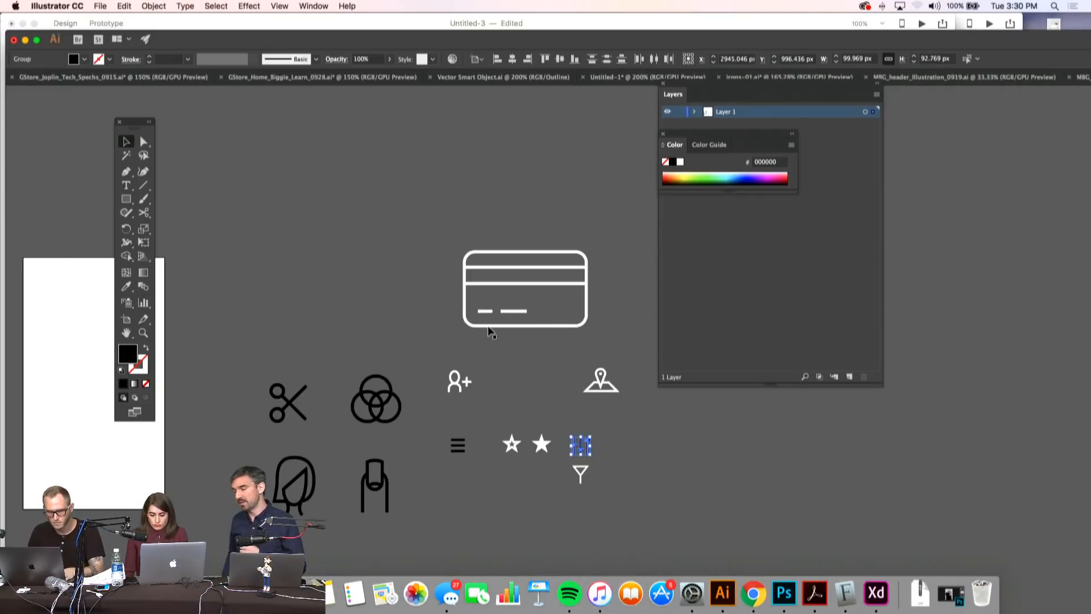
scroll(490, 333, "down", 5)
left_click_drag(376, 235, 307, 321)
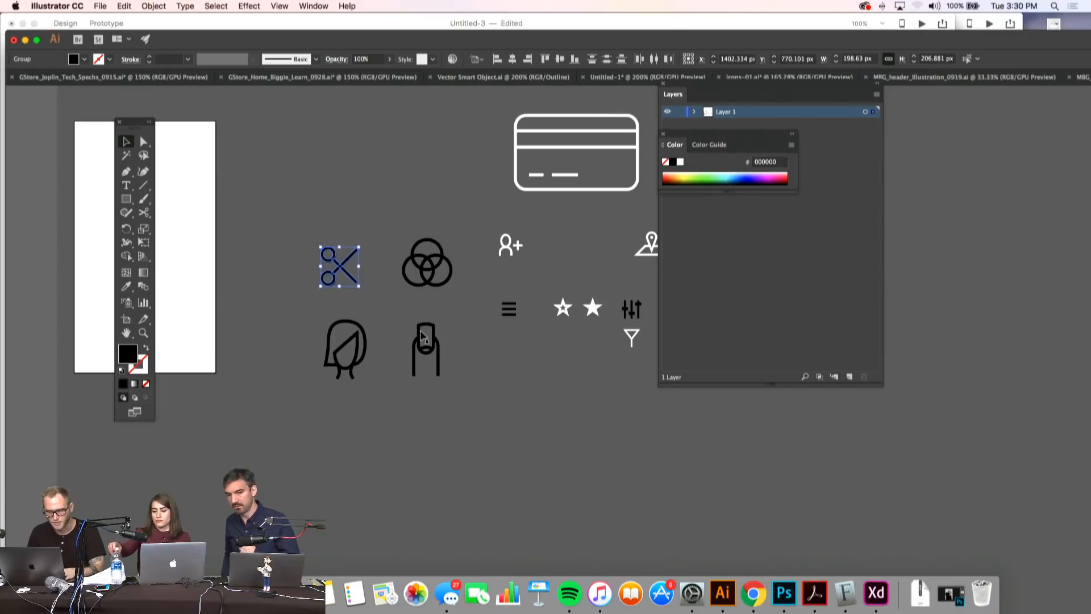
left_click_drag(530, 293, 482, 344)
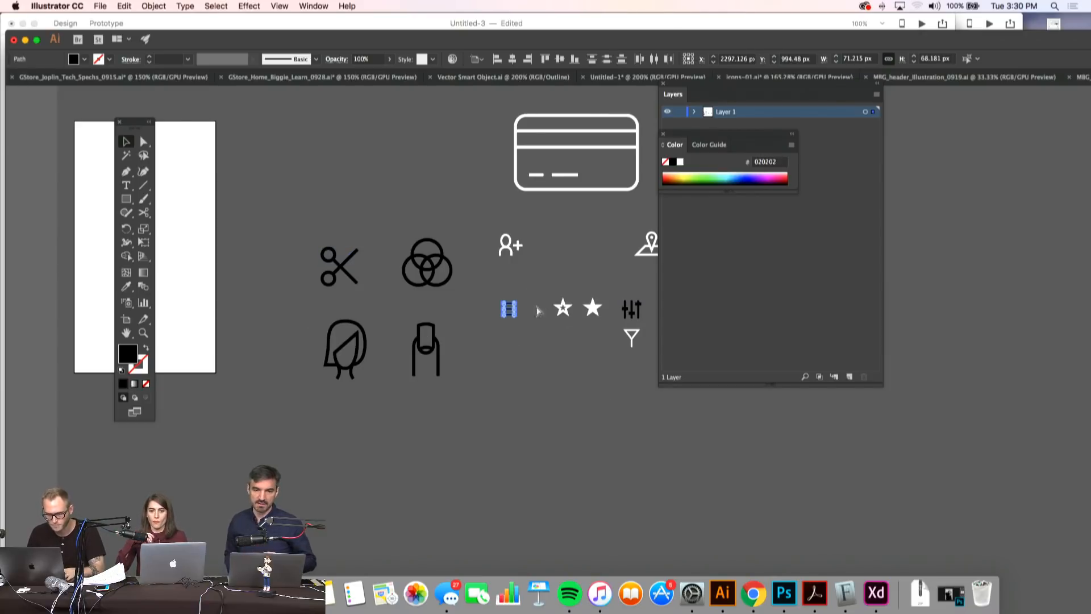
key("super+Tab")
- Replace the uneven three-bar icon in the Talent feed header with the copied menu icon, scaled to about 24 by 23 px
scroll(501, 116, "up", 5)
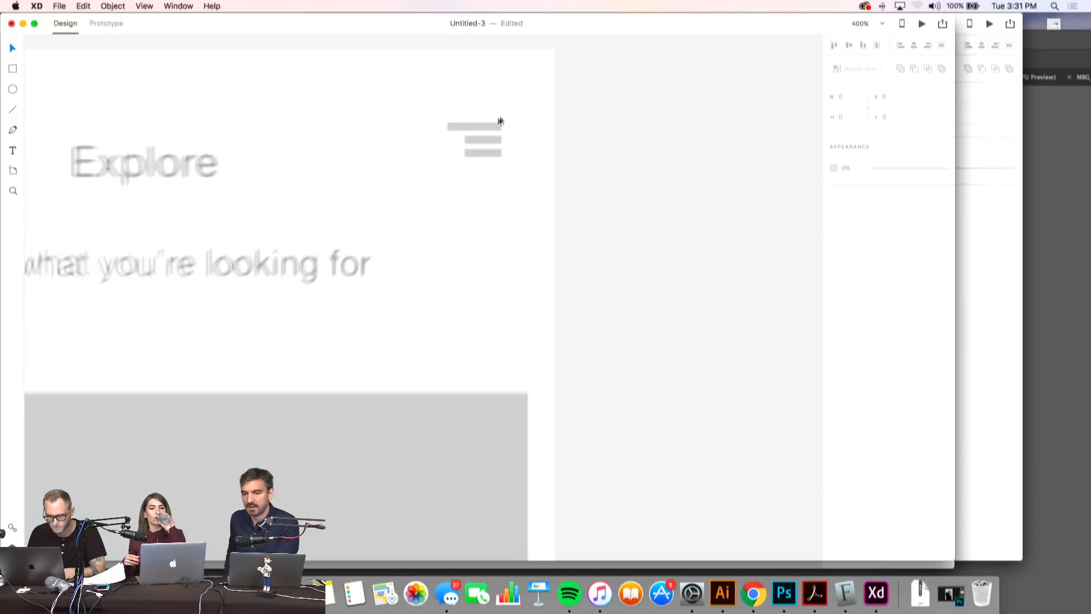
left_click(490, 153)
key("BackSpace")
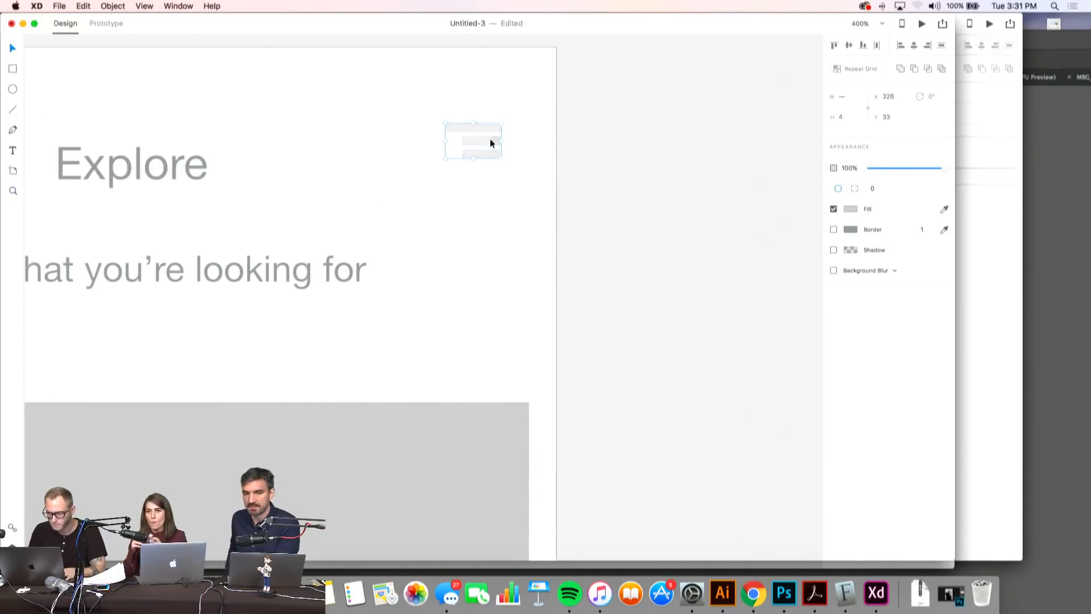
key("super+v")
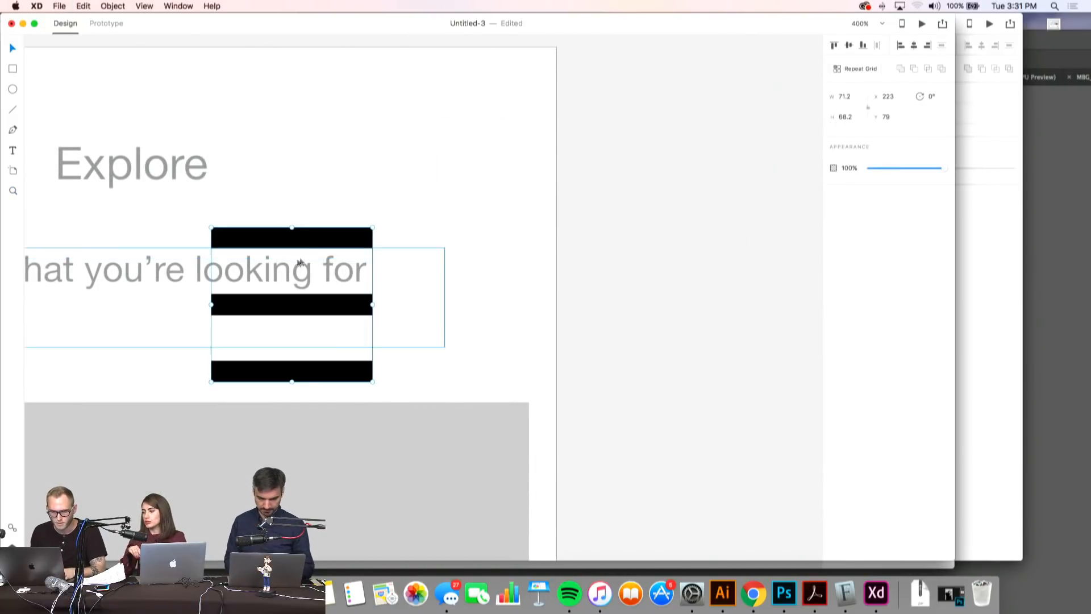
left_click_drag(215, 376, 510, 150)
- Reduce the opacity of the new Talent feed menu icon so it appears grey
key("super+minus")
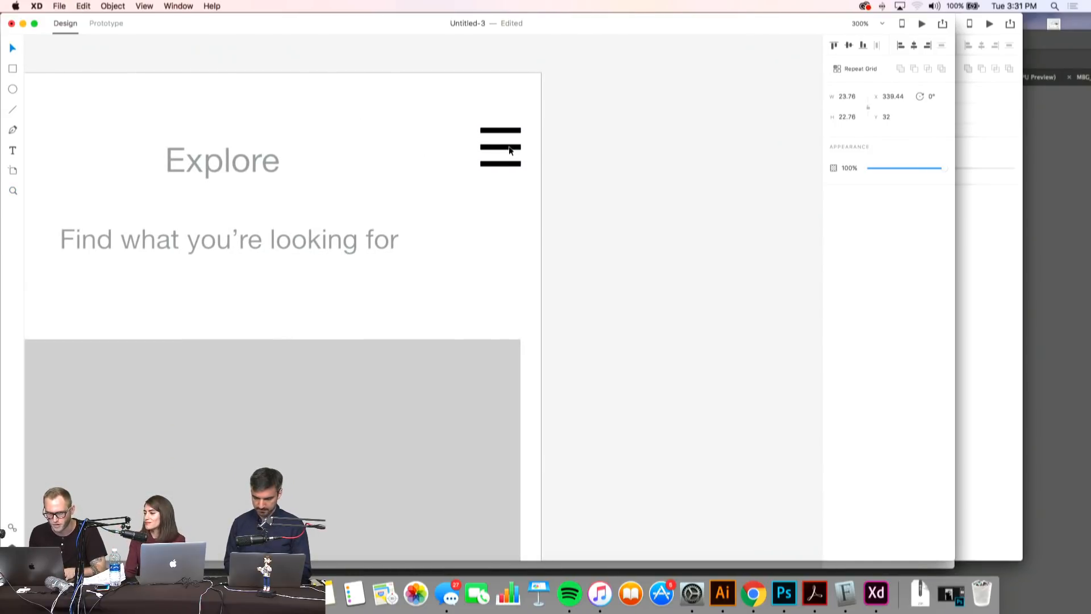
scroll(526, 175, "left", 2)
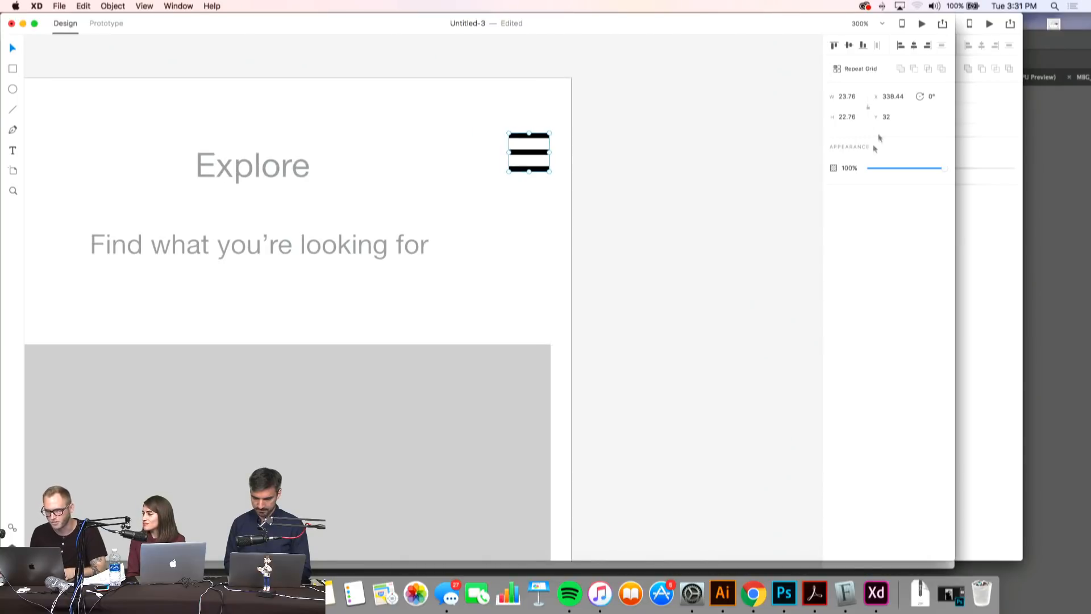
key("6")
key("5")
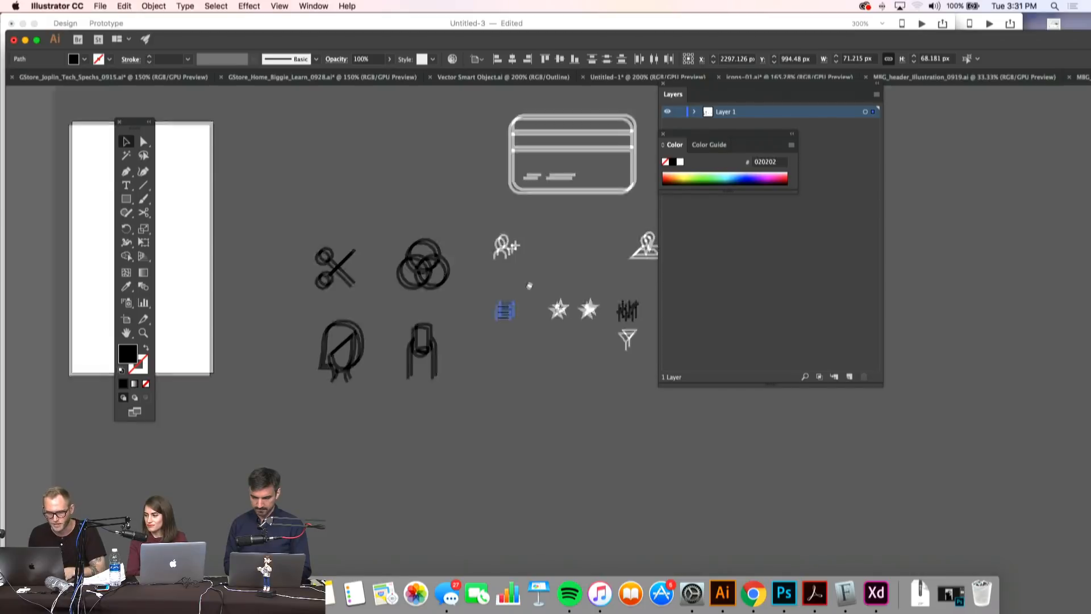
- Switch to Illustrator, copy the black slider-style filter icon and return to Adobe XD
left_click_drag(386, 299, 467, 244)
left_click_drag(484, 293, 259, 336)
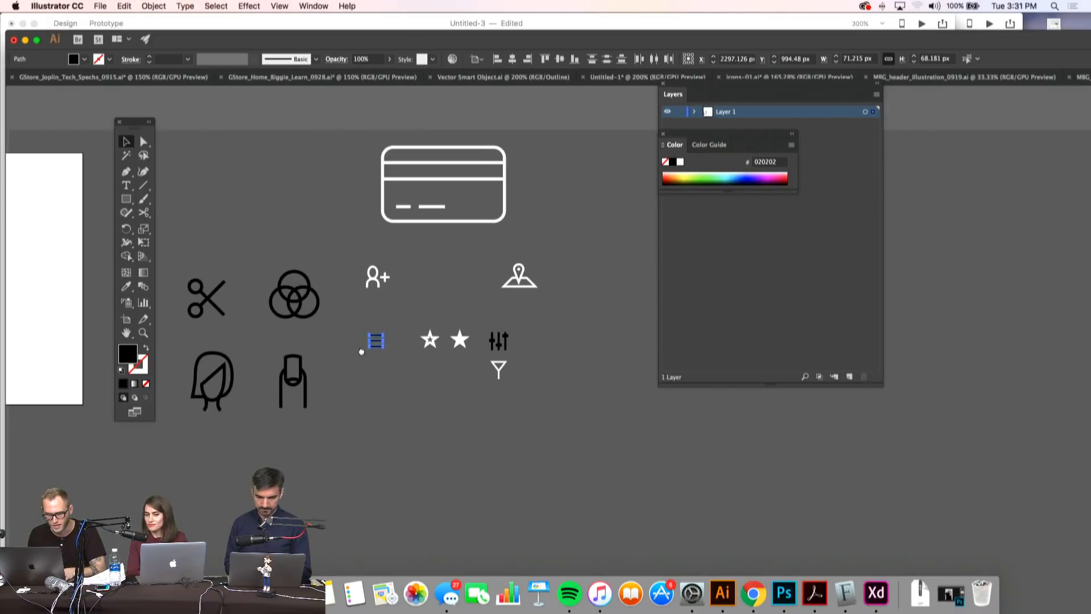
left_click_drag(350, 364, 421, 243)
left_click(438, 266)
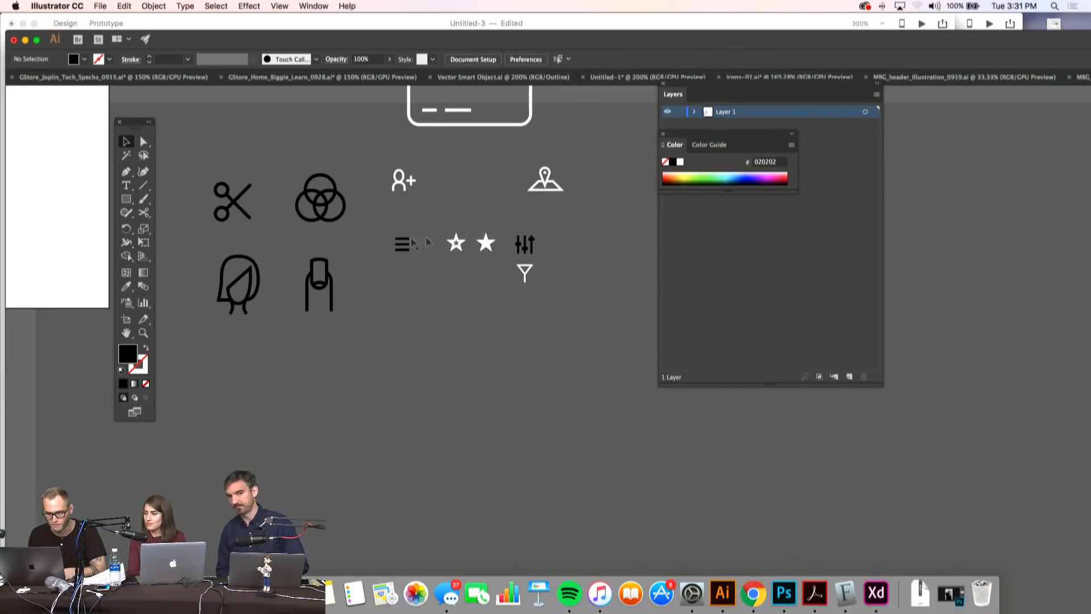
left_click(518, 250)
left_click(548, 281)
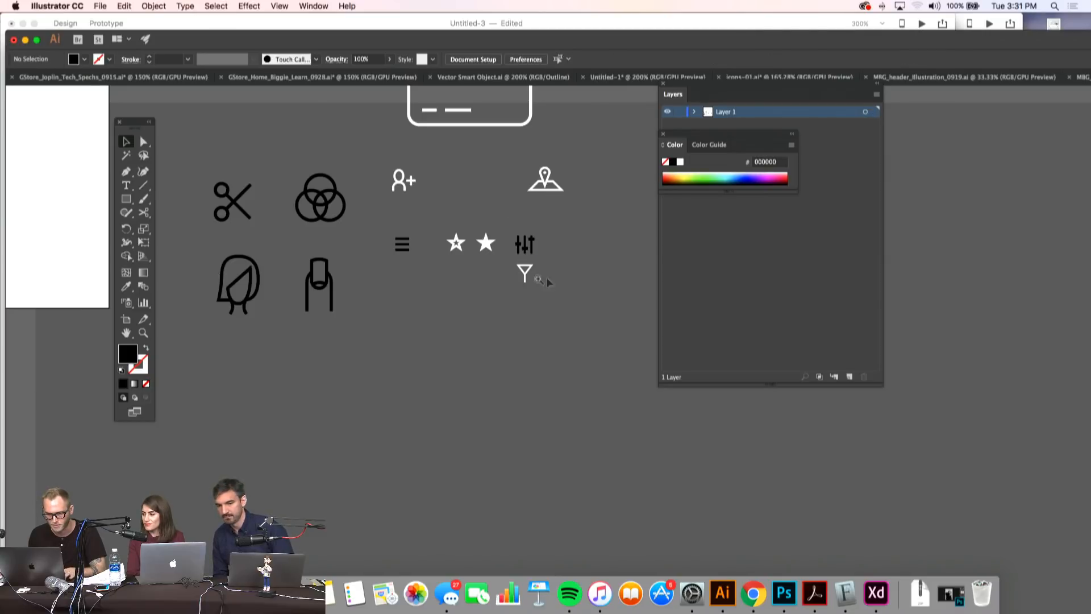
key("super+Tab")
- Replace the old icon at the left of the Talent feed header with the copied filter icon, scaled to about 20 px wide
scroll(592, 275, "left", 5)
scroll(592, 275, "up", 1)
left_click_drag(390, 165, 312, 219)
key("Delete")
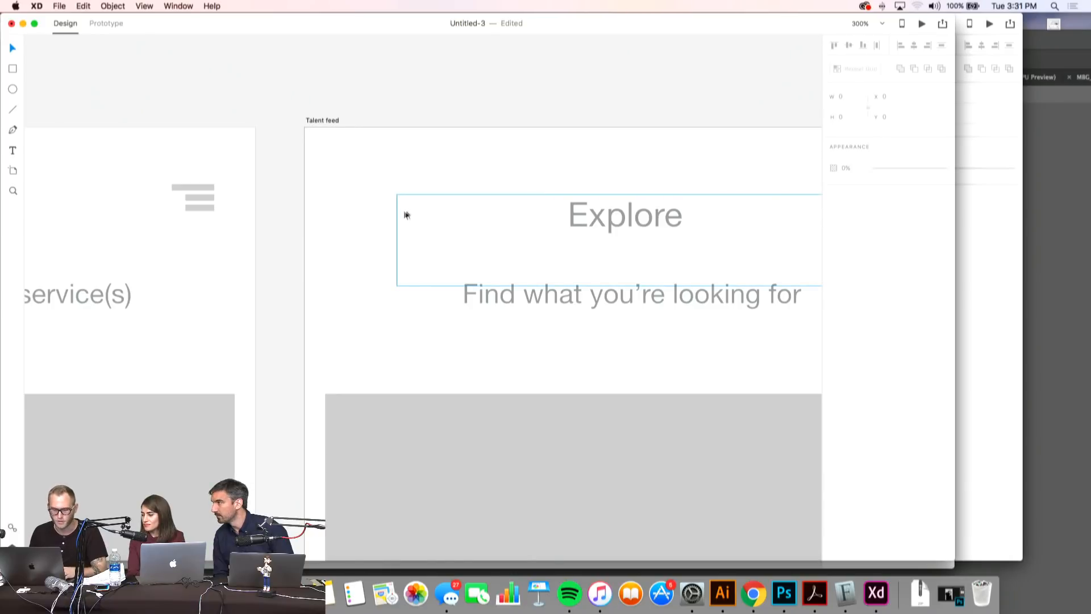
key("super+v")
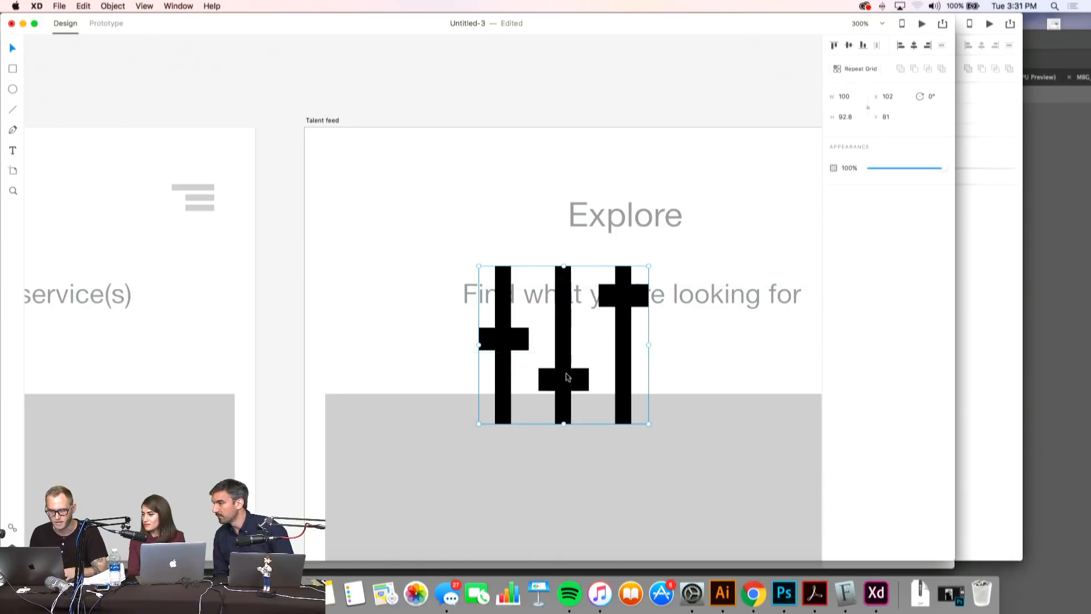
left_click_drag(568, 345, 414, 223)
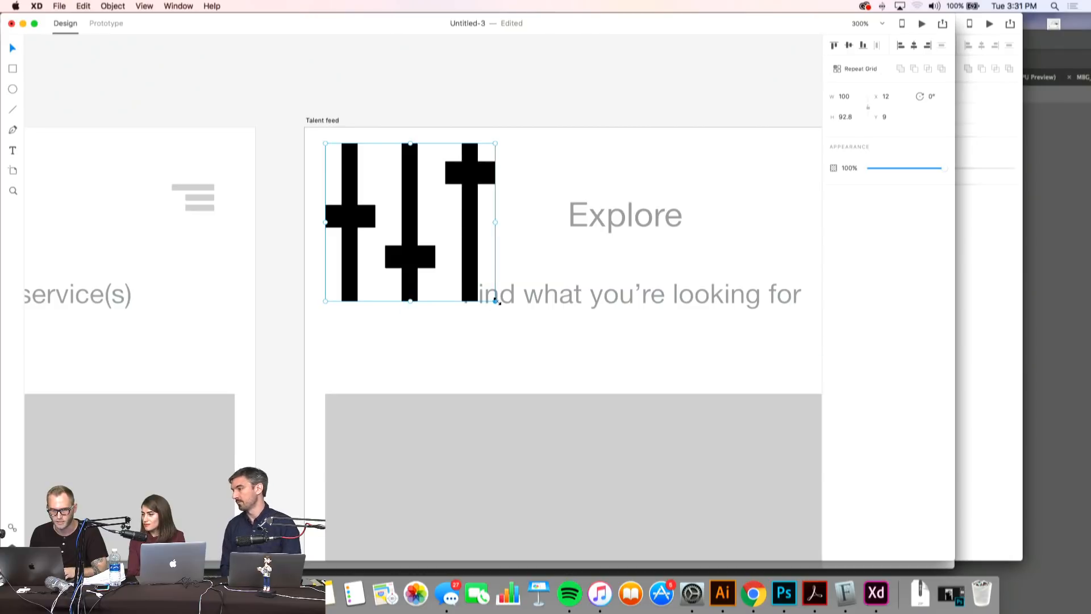
left_click_drag(496, 302, 360, 188)
- Set the Talent feed filter icon's opacity to 50%
scroll(398, 204, "up", 2)
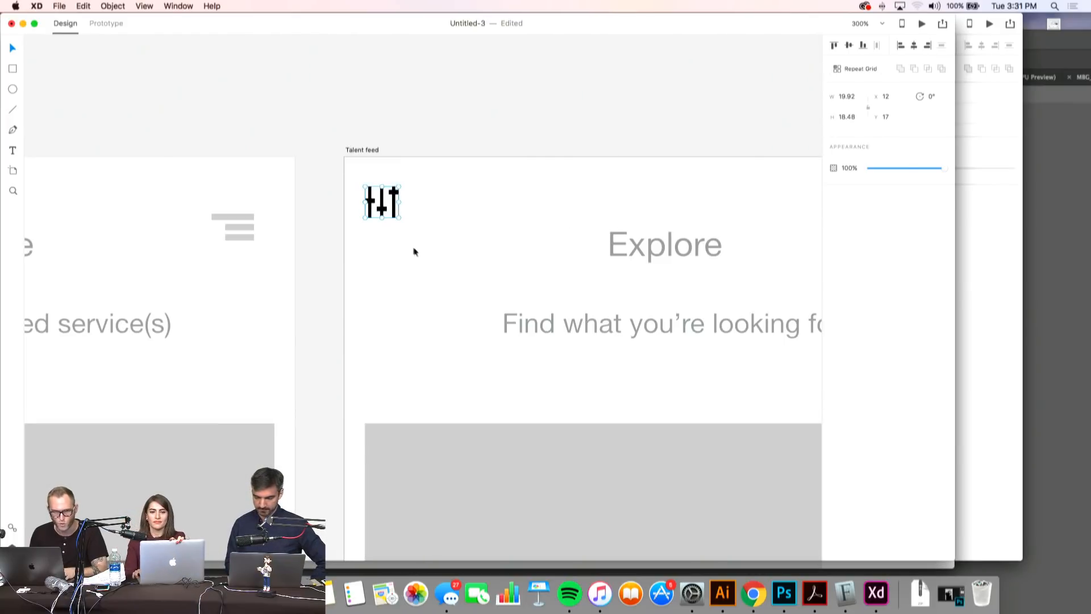
key("cmd+=")
left_click_drag(414, 210, 381, 221)
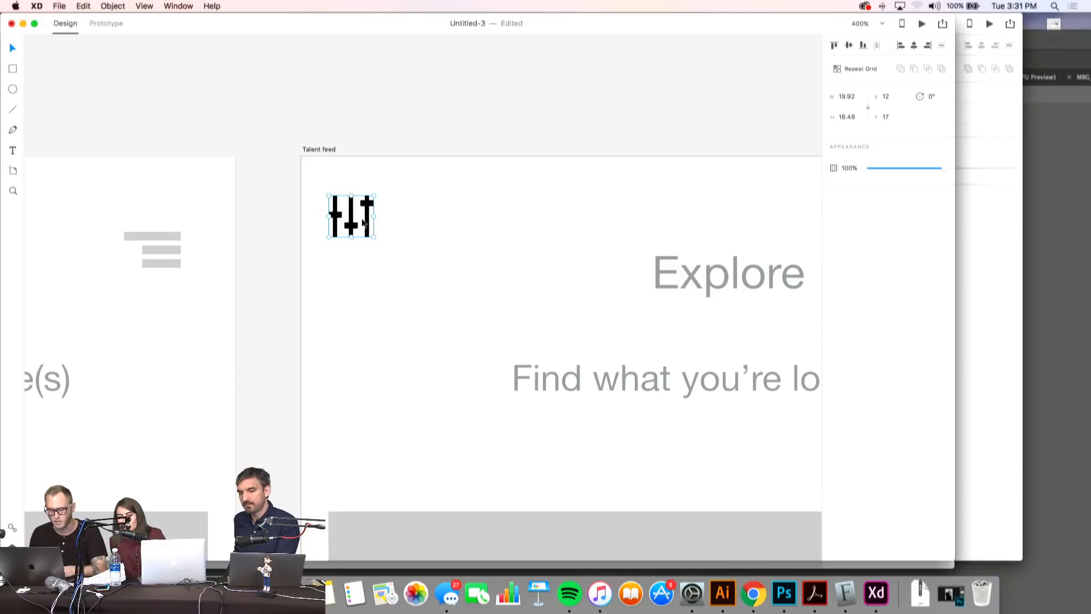
scroll(405, 246, "down", 2)
key("5")
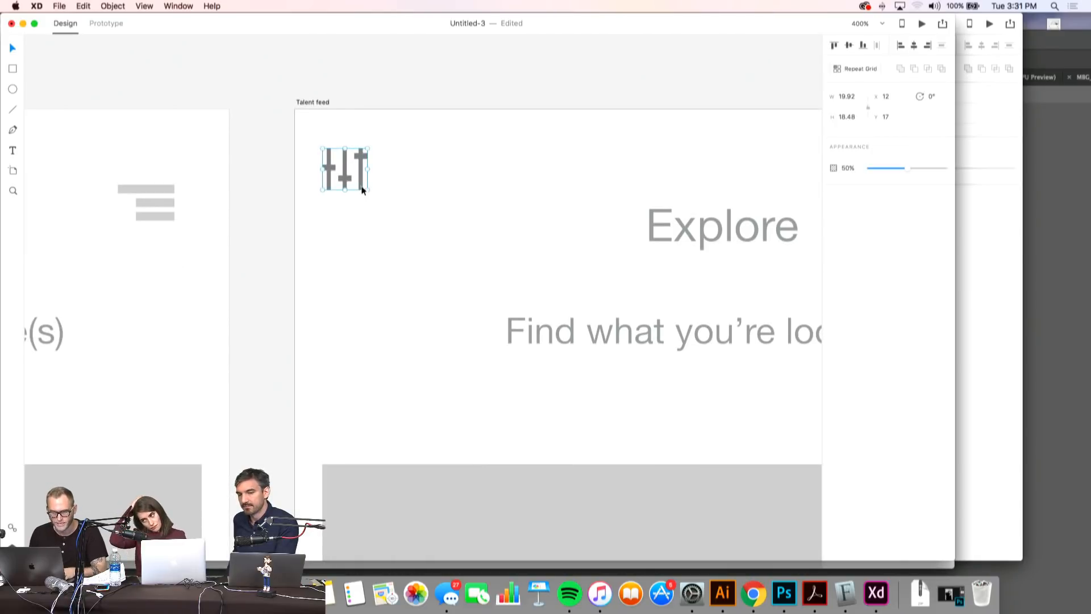
- Resize the filter icon to about 25 by 23 px and align it level with the menu icon
left_click_drag(369, 189, 264, 199)
left_click(380, 215, "alt+super")
left_click(294, 219)
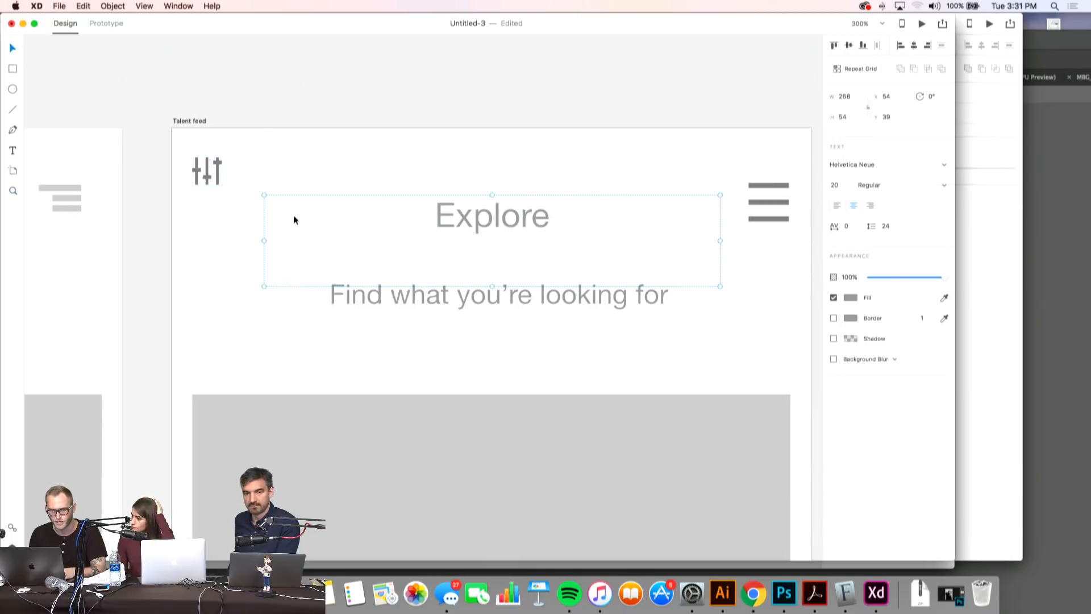
left_click(221, 182)
mouse_move(221, 186)
left_mouse_down()
mouse_move(651, 237)
mouse_move(736, 208)
mouse_move(213, 192)
left_mouse_up()
- Duplicate the Talent feed artboard and place the copy directly to its right
key("z")
left_click(352, 235, "alt")
left_click(351, 234, "alt+super")
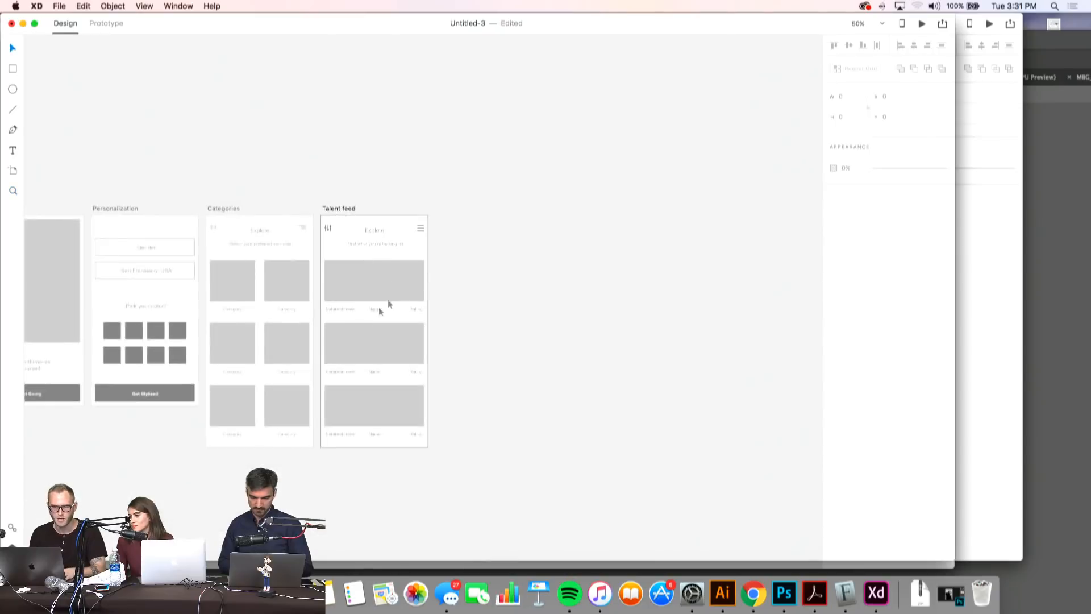
scroll(380, 307, "left", 3)
left_click(495, 193, "super")
scroll(500, 196, "right", 7)
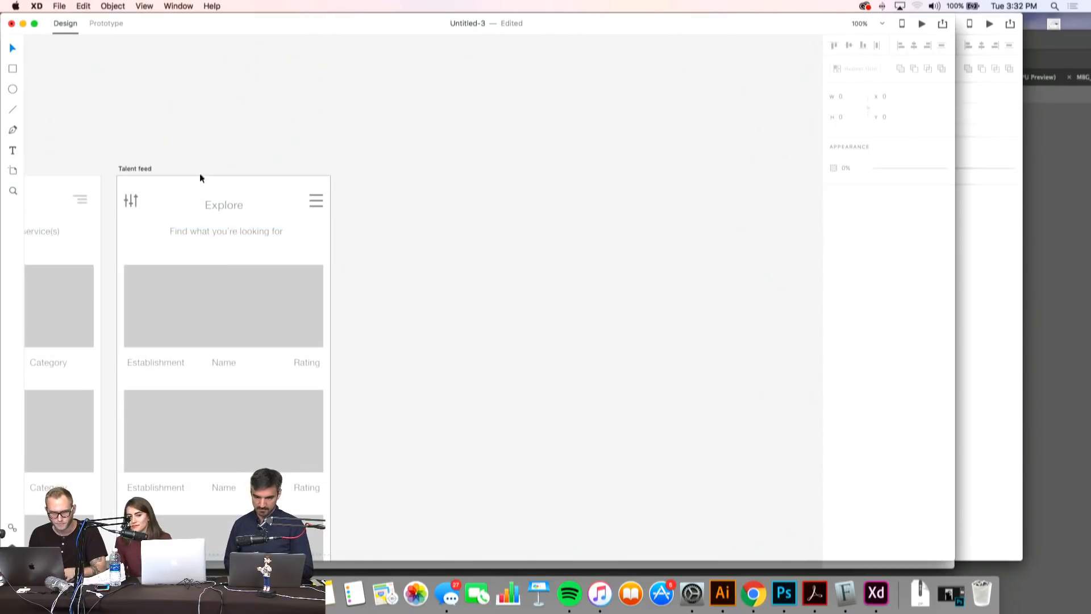
left_click(128, 169)
scroll(171, 148, "left", 4)
scroll(171, 148, "down", 2)
left_click_drag(242, 112, 462, 115)
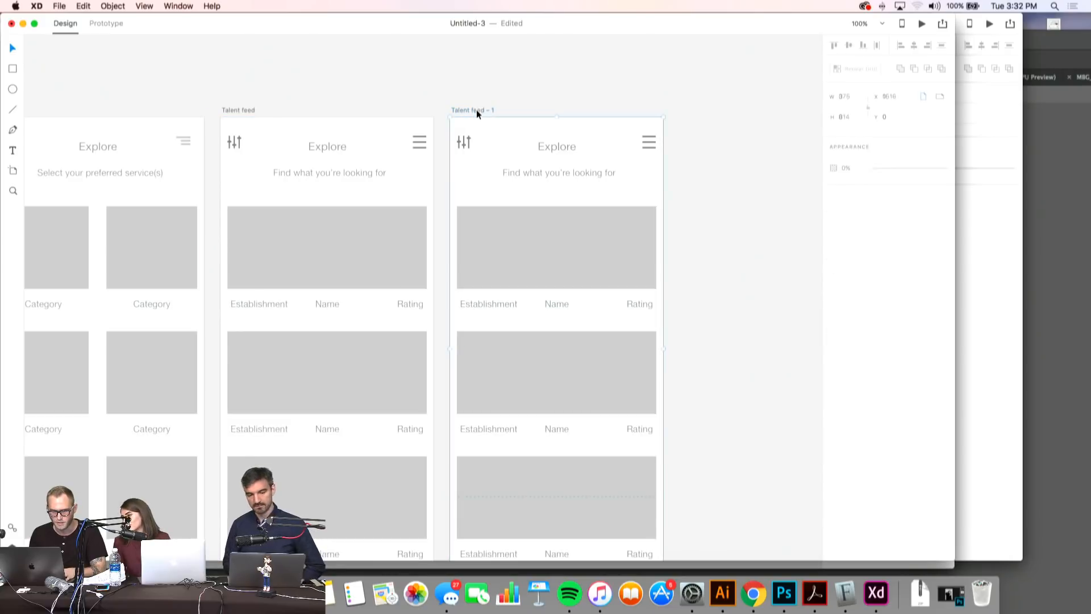
- Rename the duplicated Talent feed artboard as "Profile"
double_click(476, 111)
type("Profilke")
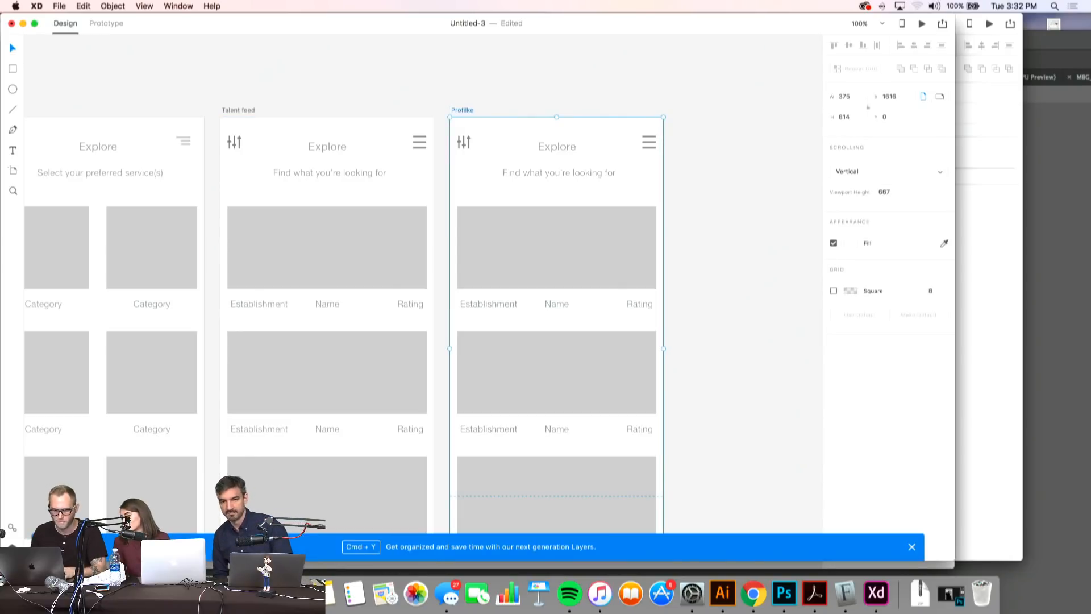
key("BackSpace")
key("BackSpace")
key("BackSpace")
key("BackSpace")
key("BackSpace")
key("BackSpace")
key("BackSpace")
type("rofile")
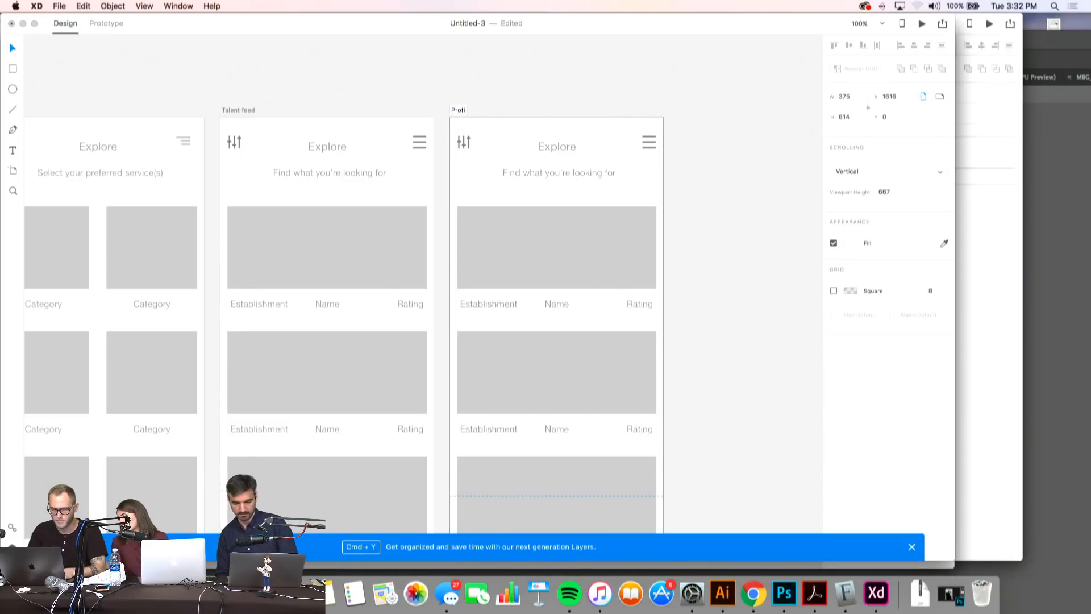
key("Return")
left_click(545, 90)
left_click_drag(755, 151, 750, 158)
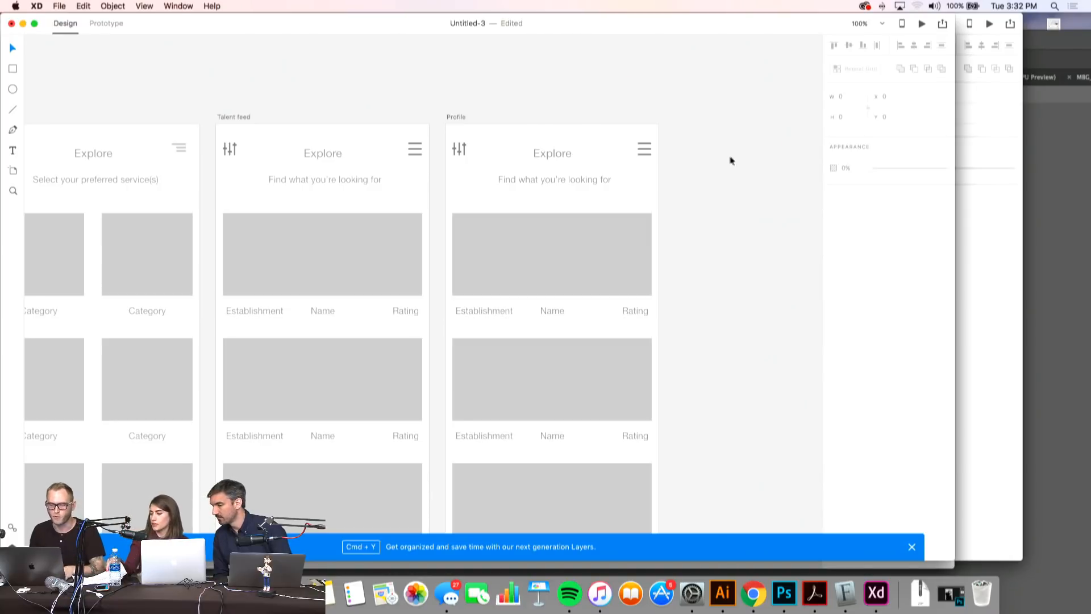
- Clear the Profile artboard by deleting its heading, subtitle, filter icon, menu icon and repeat grid
left_click(554, 181)
key("BackSpace")
left_click(459, 149)
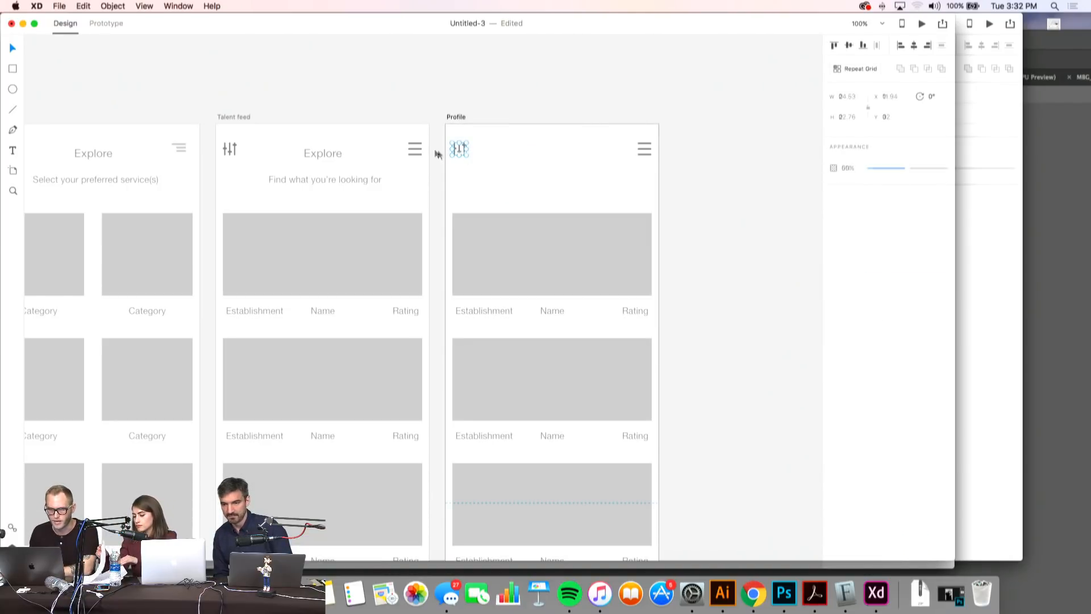
key("BackSpace")
left_click(644, 149)
key("BackSpace")
left_click(537, 255)
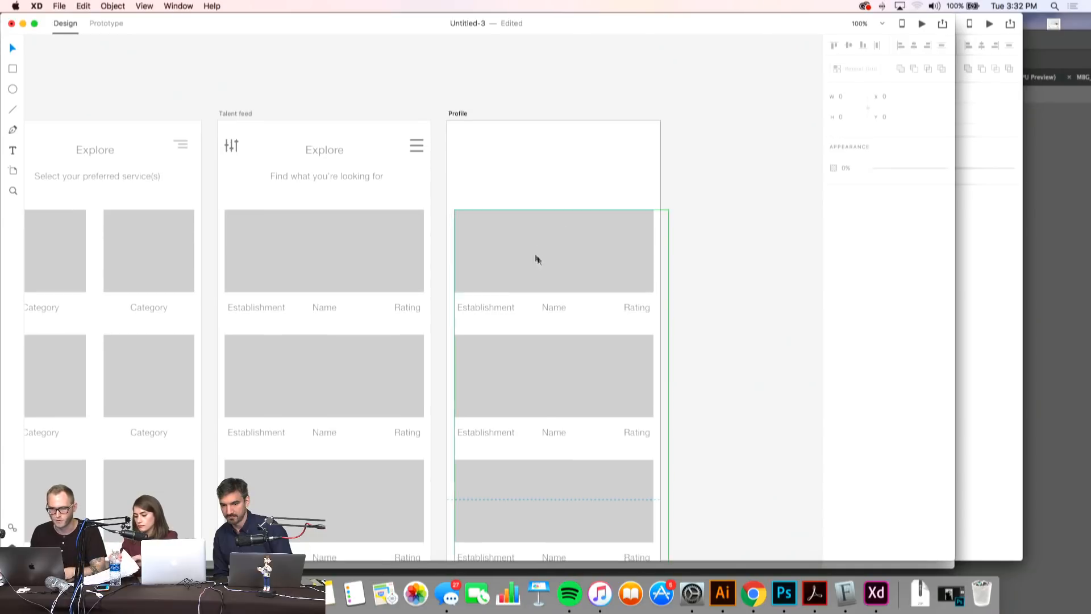
left_click_drag(536, 255, 759, 291)
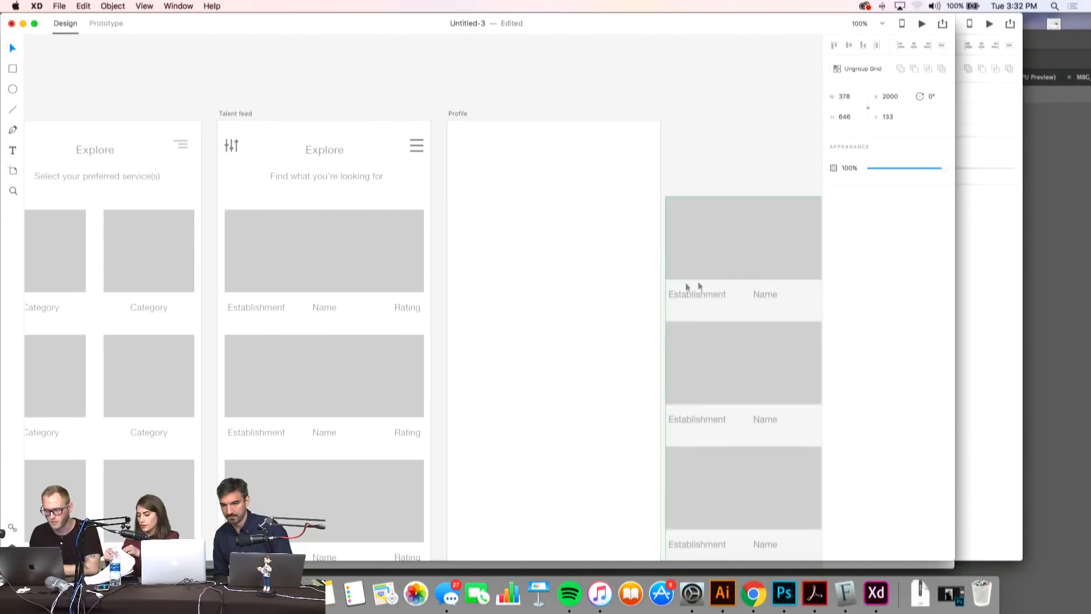
key("BackSpace")
- Copy the first placeholder and its Name label from the Talent feed grid into the Profile artboard and move them upward
double_click(378, 244)
left_click(324, 316, "shift")
key("super+c")
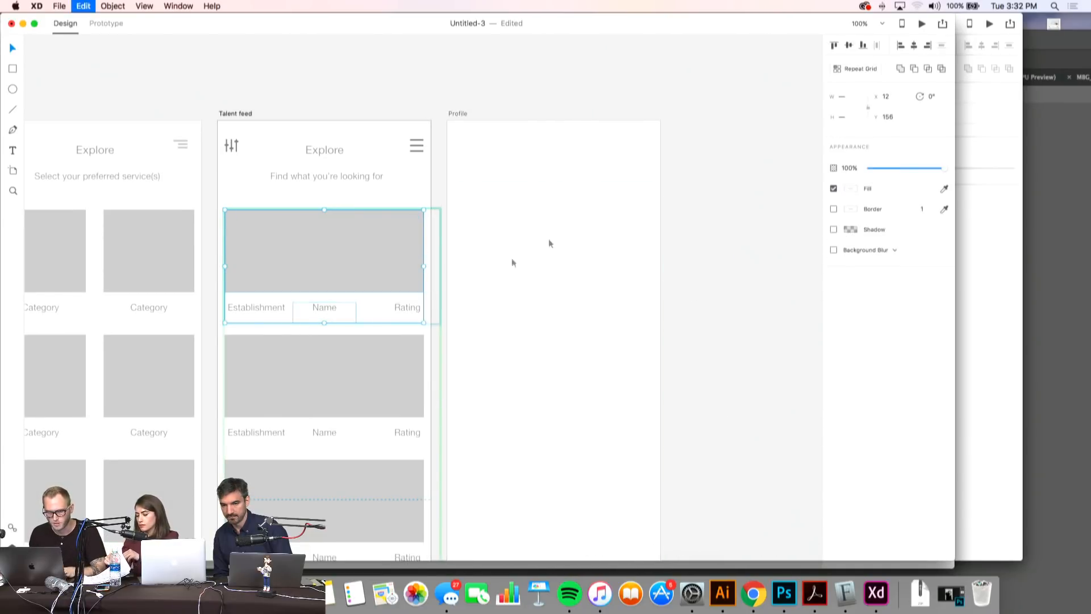
left_click(551, 241)
key("super+v")
left_click_drag(569, 261, 589, 192)
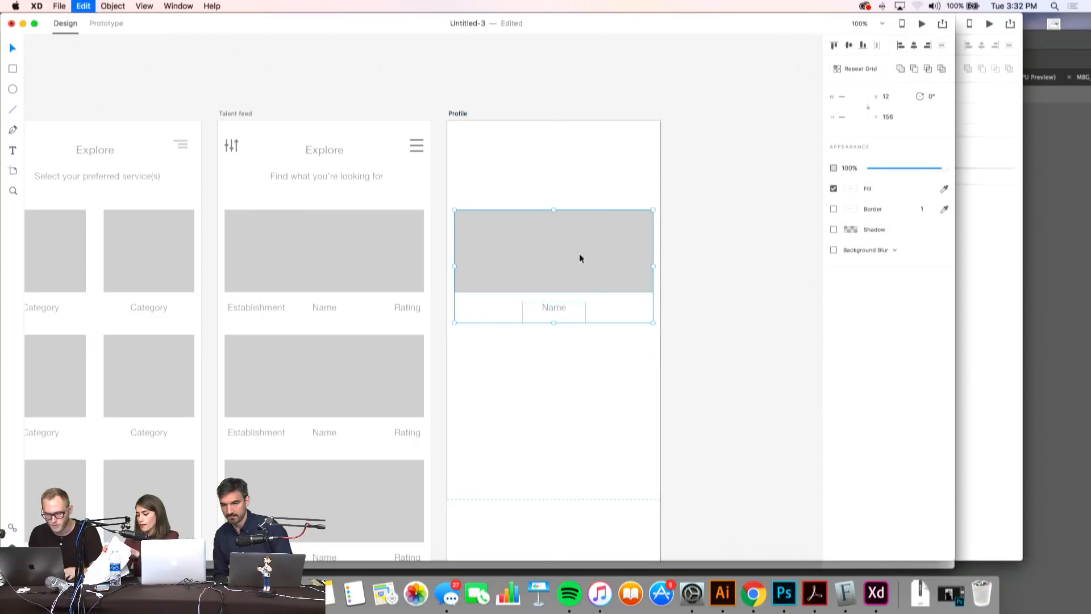
- Move the grey image placeholder to the top edge of the Profile artboard and place the Name label below it at Y 221
left_click_drag(616, 270, 585, 185)
left_click(557, 223)
left_click_drag(557, 223, 557, 256)
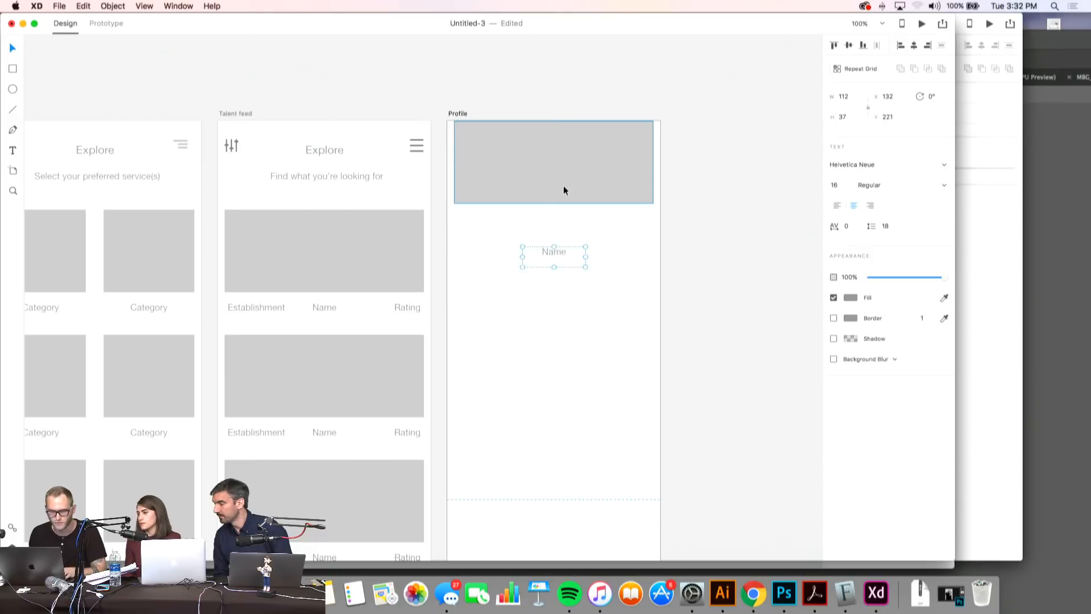
left_click(564, 189)
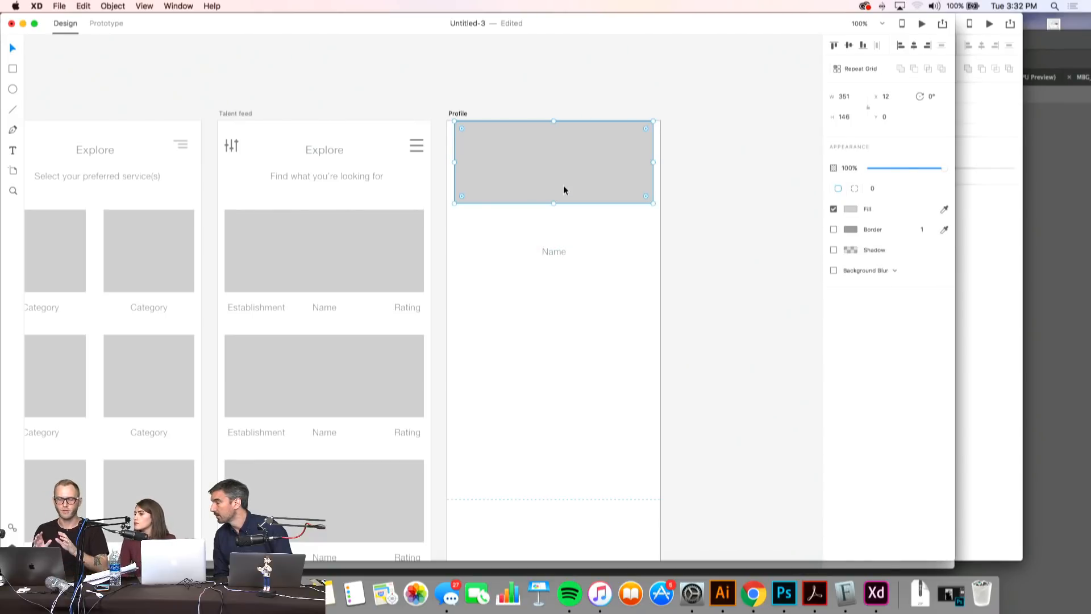
- Set the font of the Name label on the Profile artboard to Vanguard CF
double_click(553, 251)
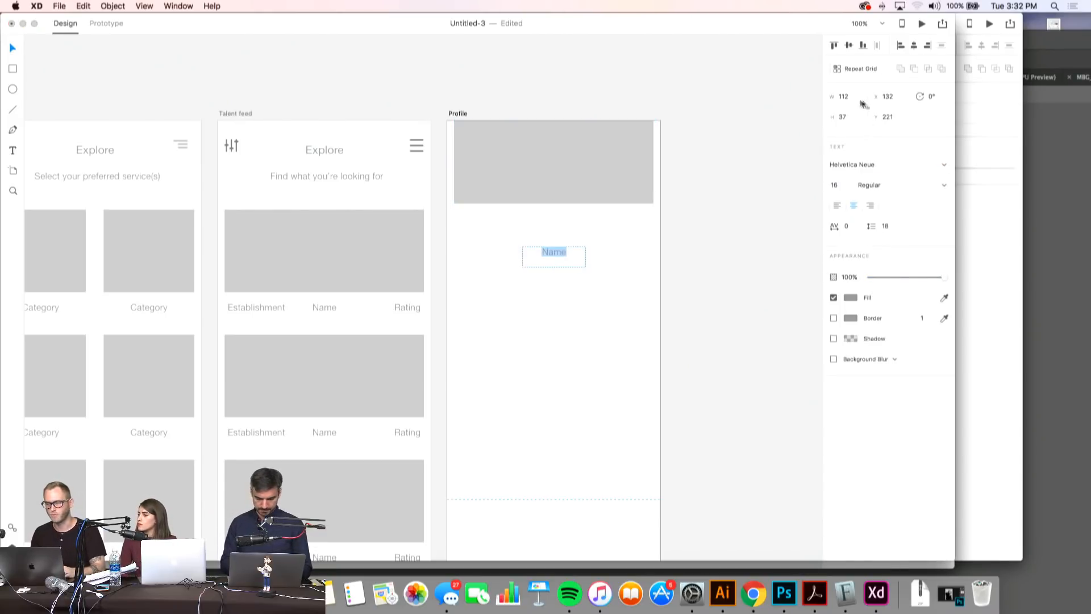
left_click(878, 164)
type("v")
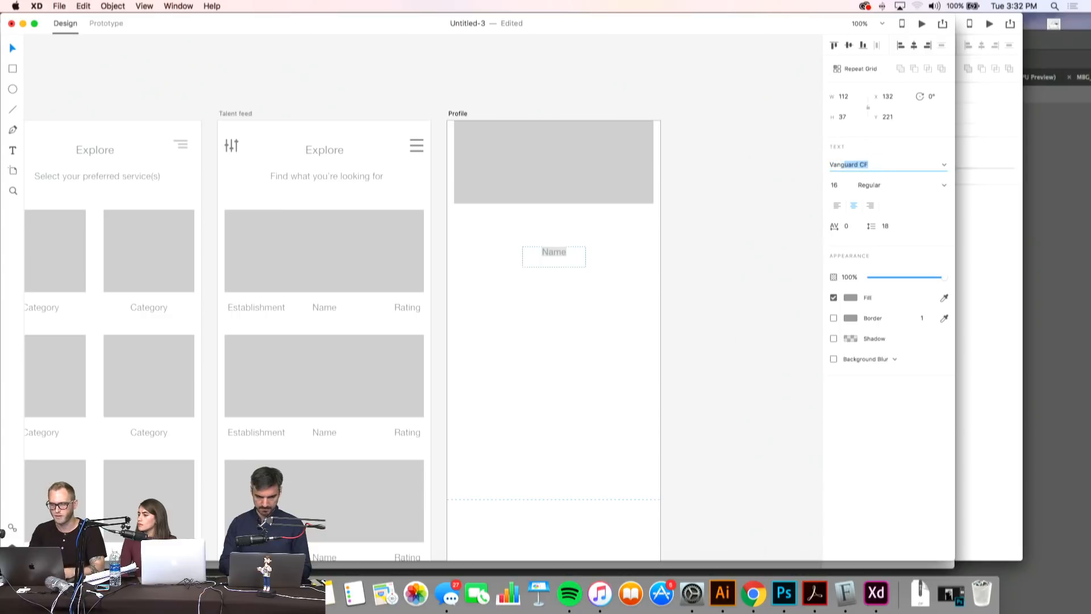
key("Return")
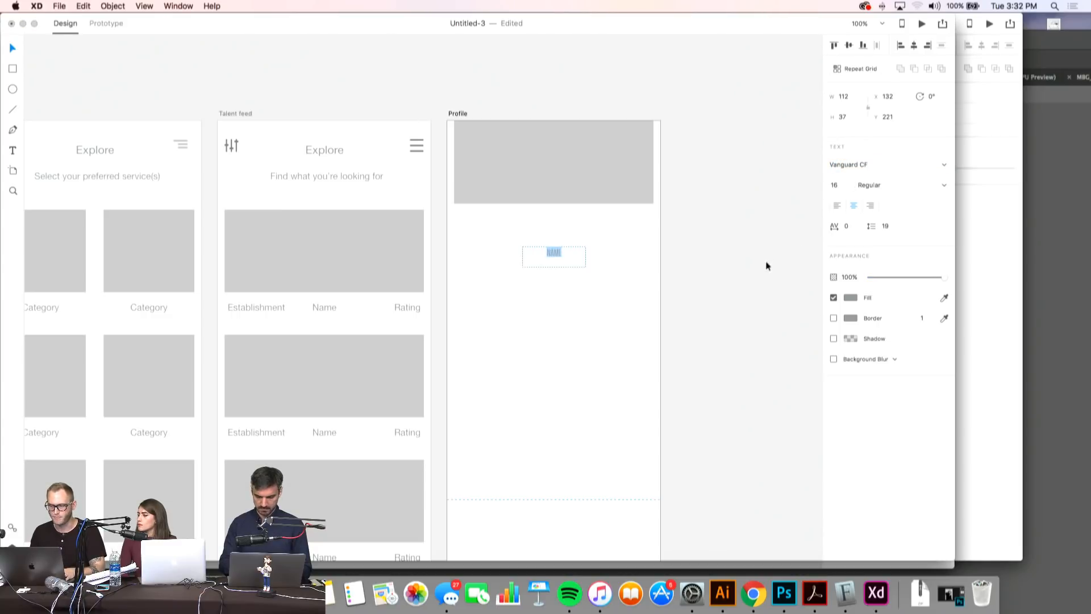
type("v")
key("super+z")
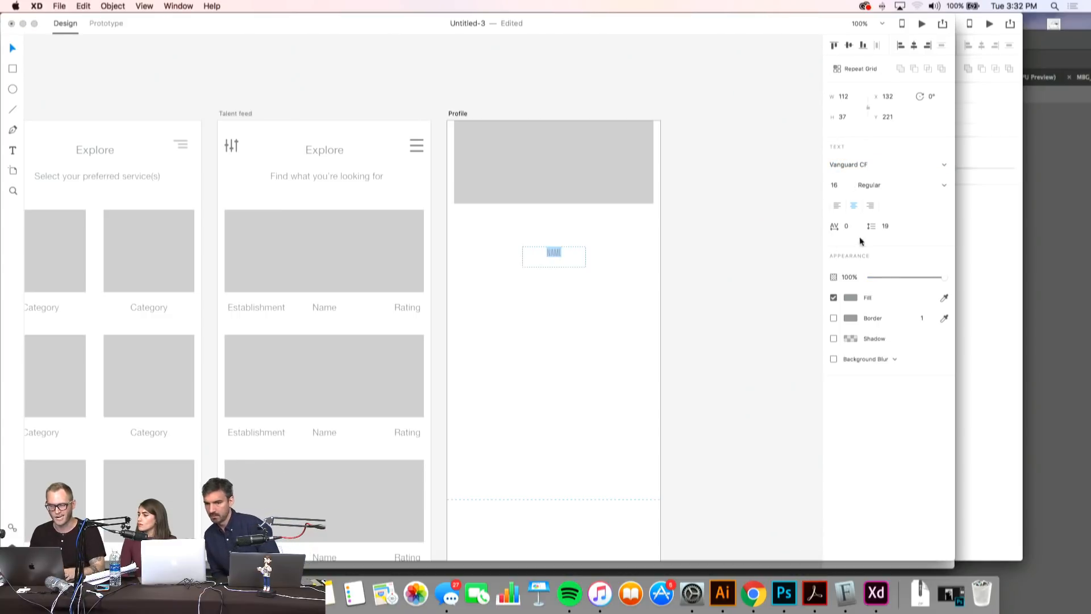
- Change the fill colour of the Profile artboard's Name label to black
key("Escape")
left_click(851, 298)
left_click(748, 366)
left_click(620, 352)
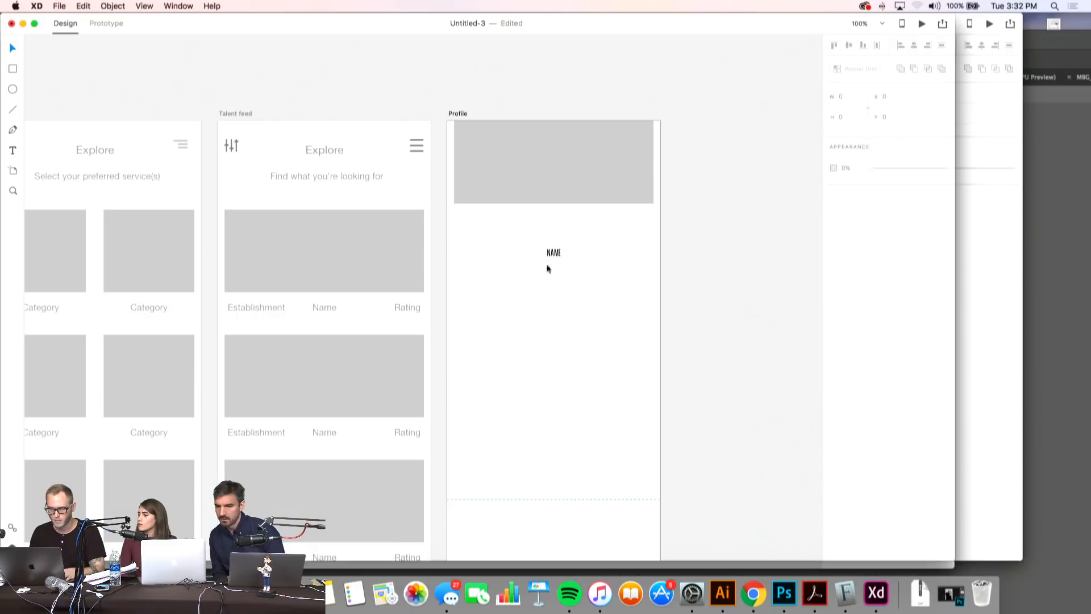
- Set the Profile artboard's Name label to size 25 with the Bold weight
double_click(555, 255)
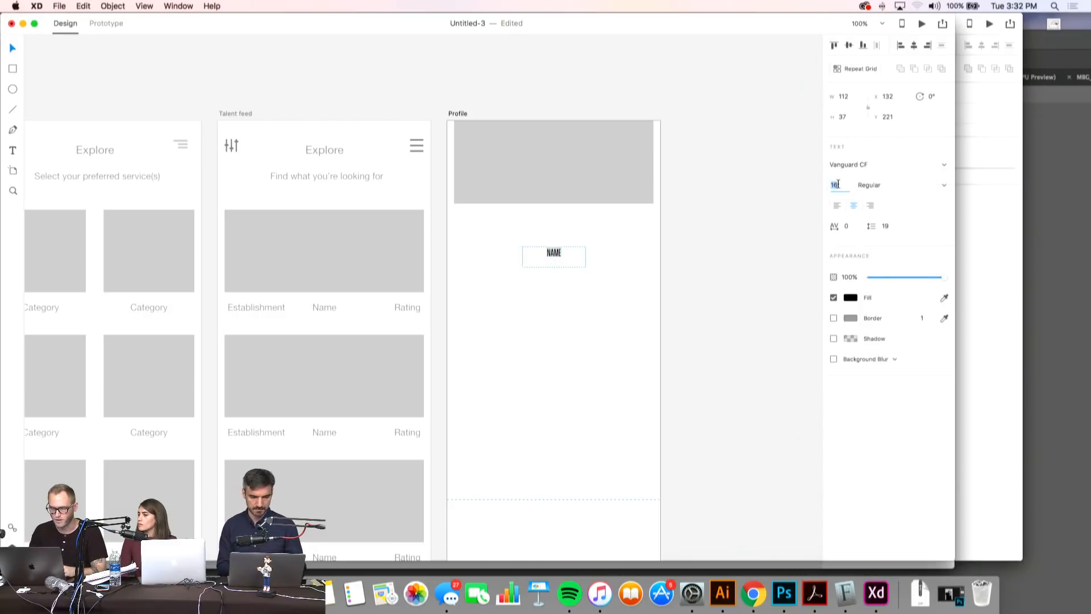
type("25")
key("Return")
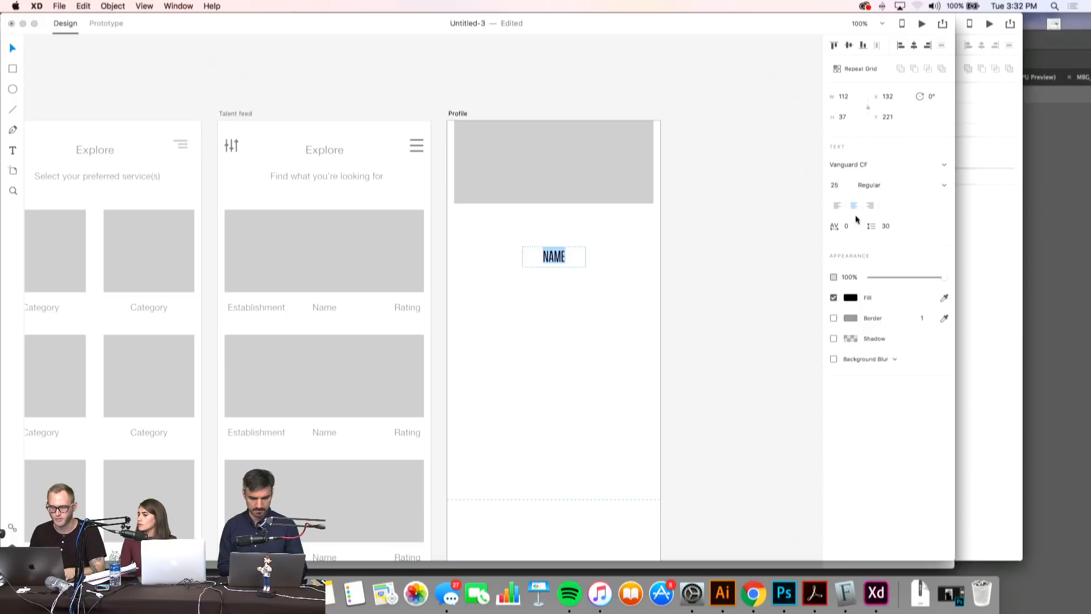
left_click(889, 186)
type("Bold")
key("Return")
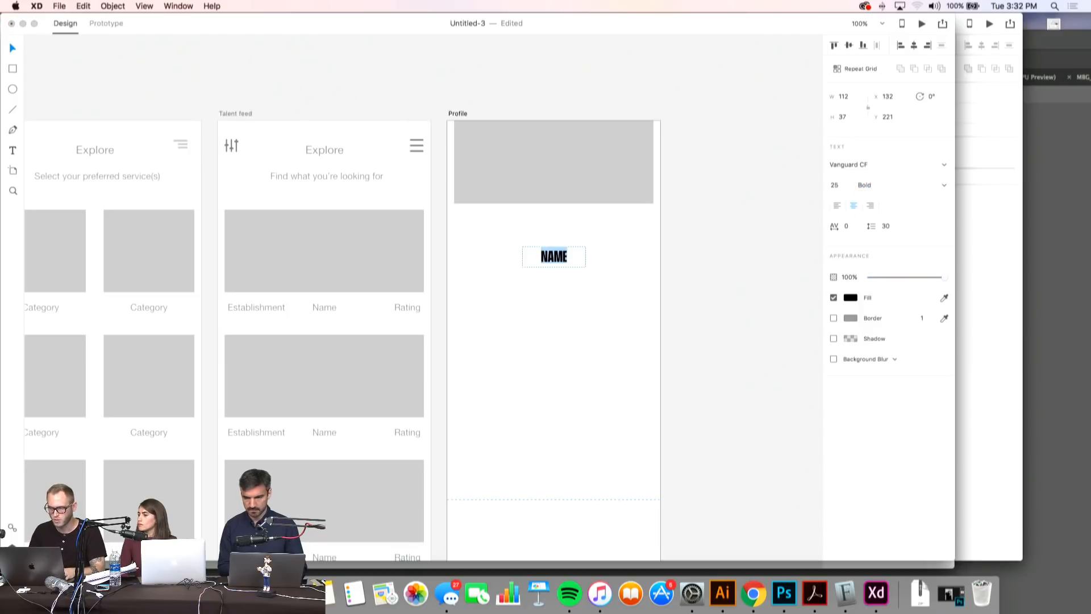
key("Escape")
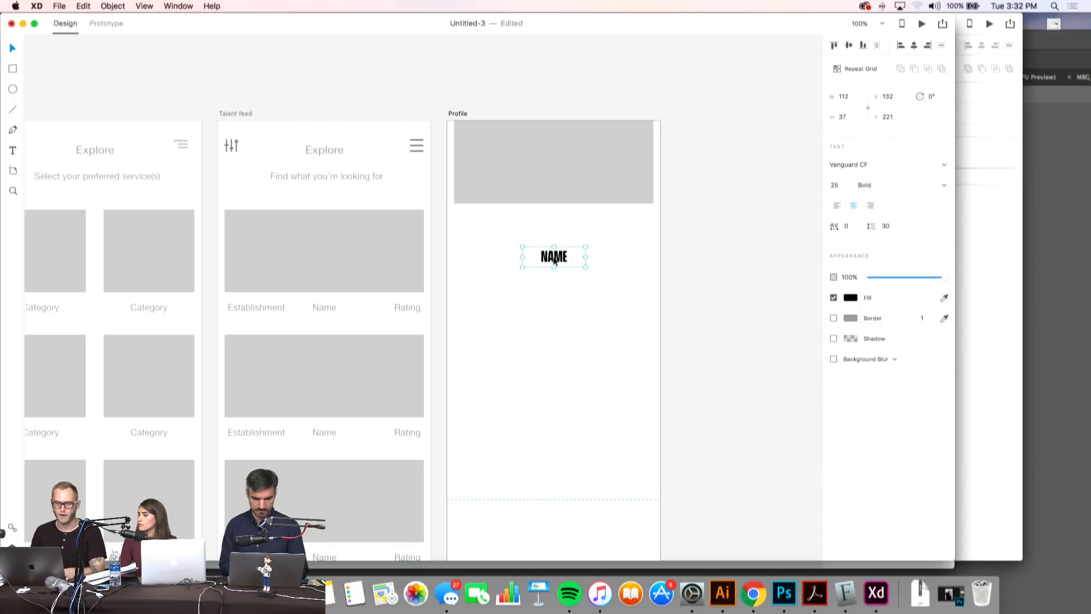
- Copy the NAME text and paste it into a new text area about 256 × 107 below the label on the Profile artboard
scroll(558, 267, "down", 2)
double_click(558, 236)
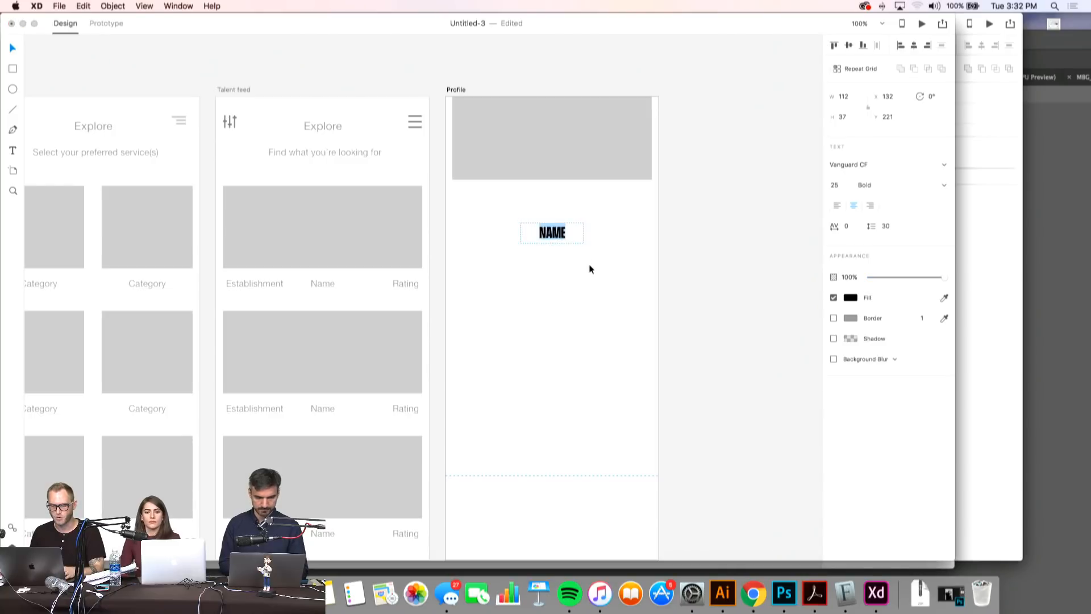
key("super+c")
key("Escape")
key("t")
left_click(518, 278)
key("super+v")
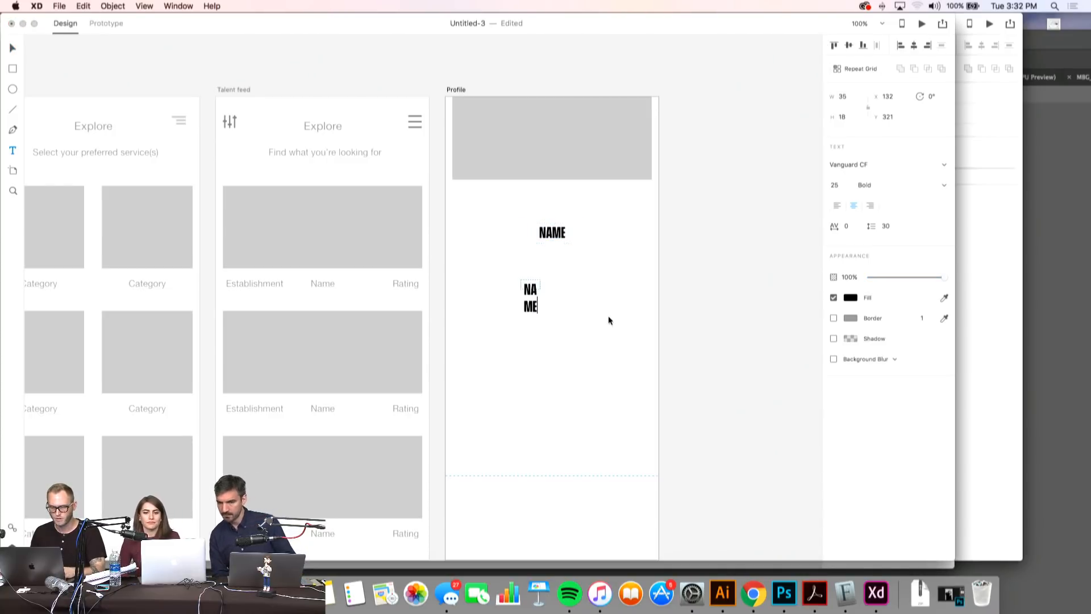
key("super+z")
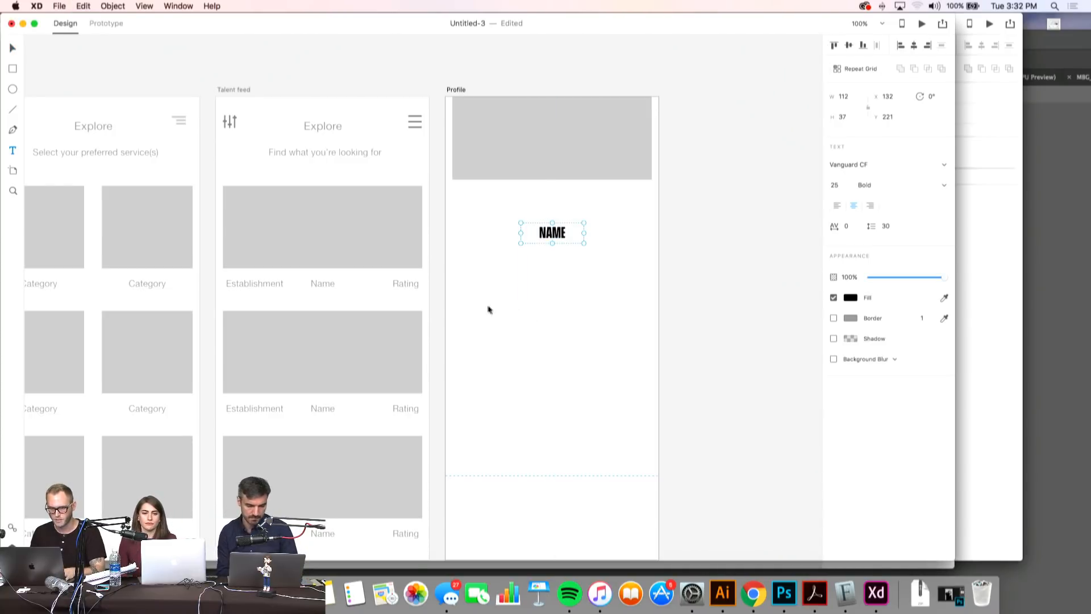
left_click_drag(488, 305, 633, 365)
key("super+v")
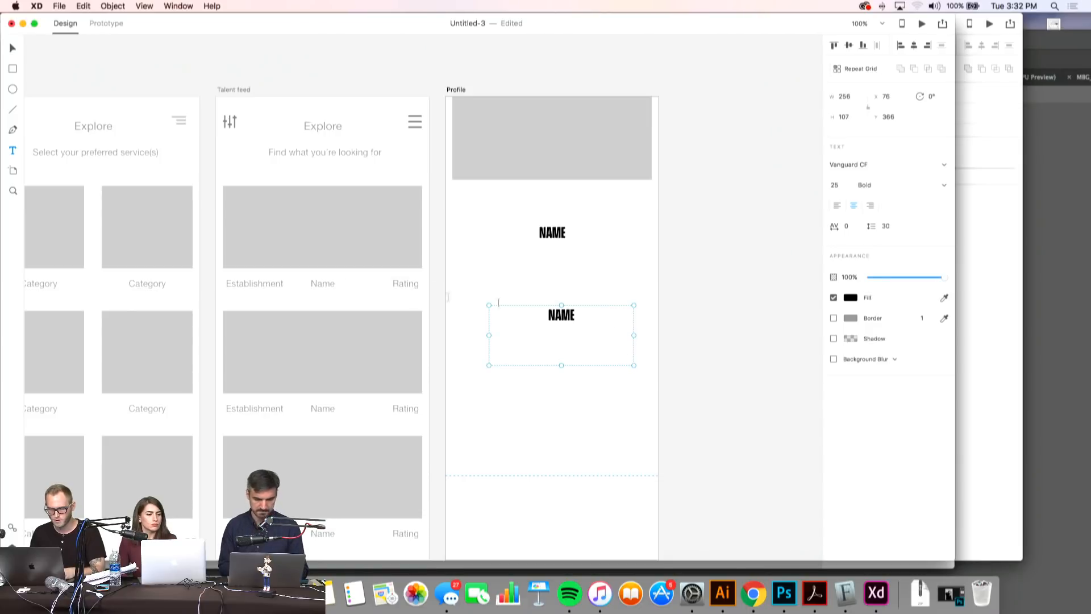
- Select the full text of the Name label in the first card of the Talent feed artboard
left_click(319, 285)
double_click(322, 284)
key("Right")
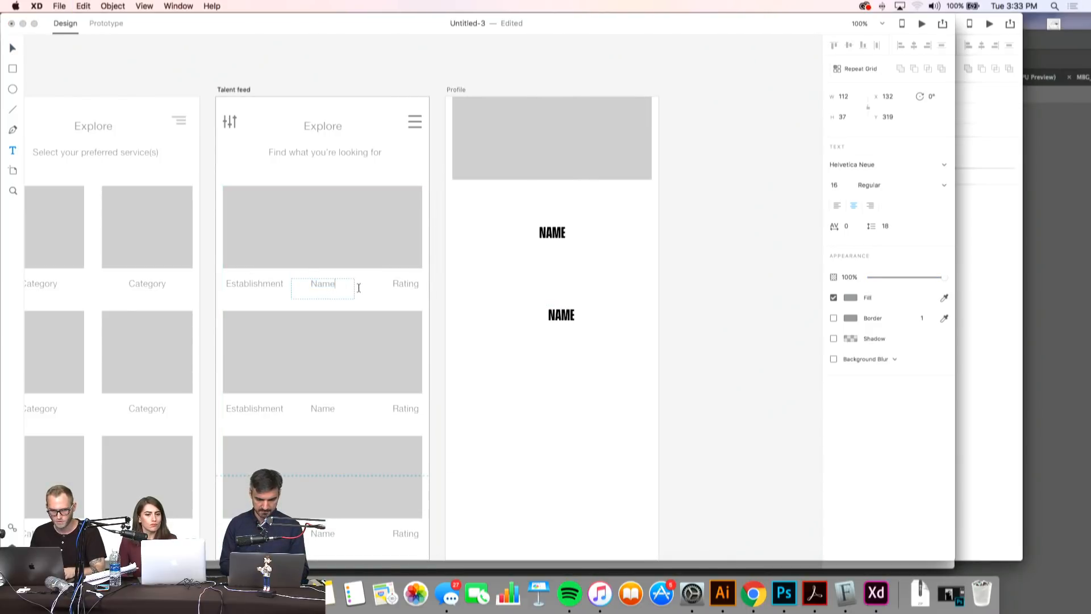
double_click(328, 285)
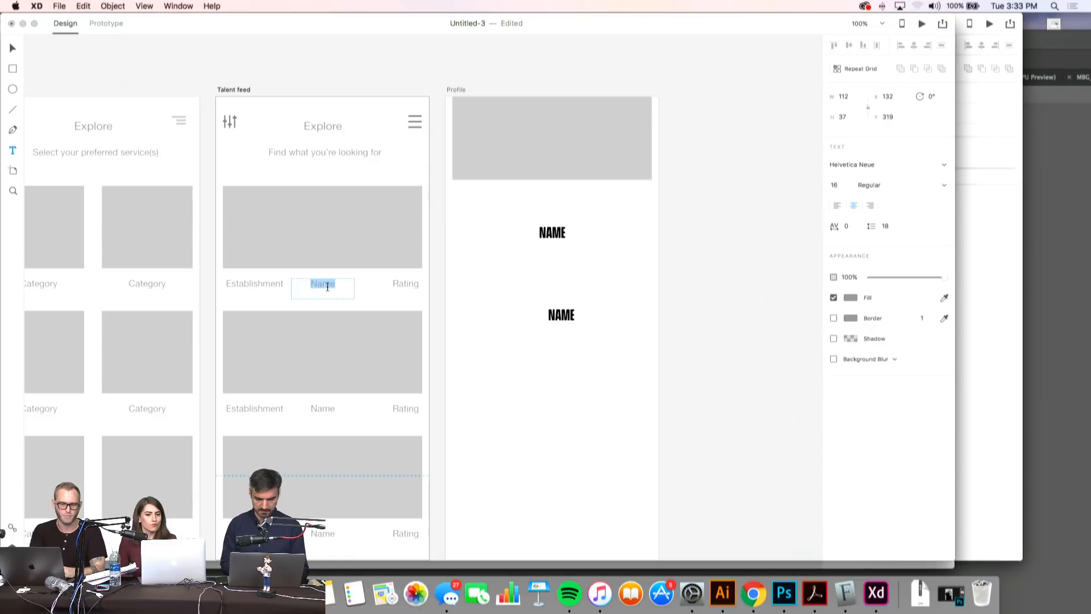
key("Right")
key("super+a")
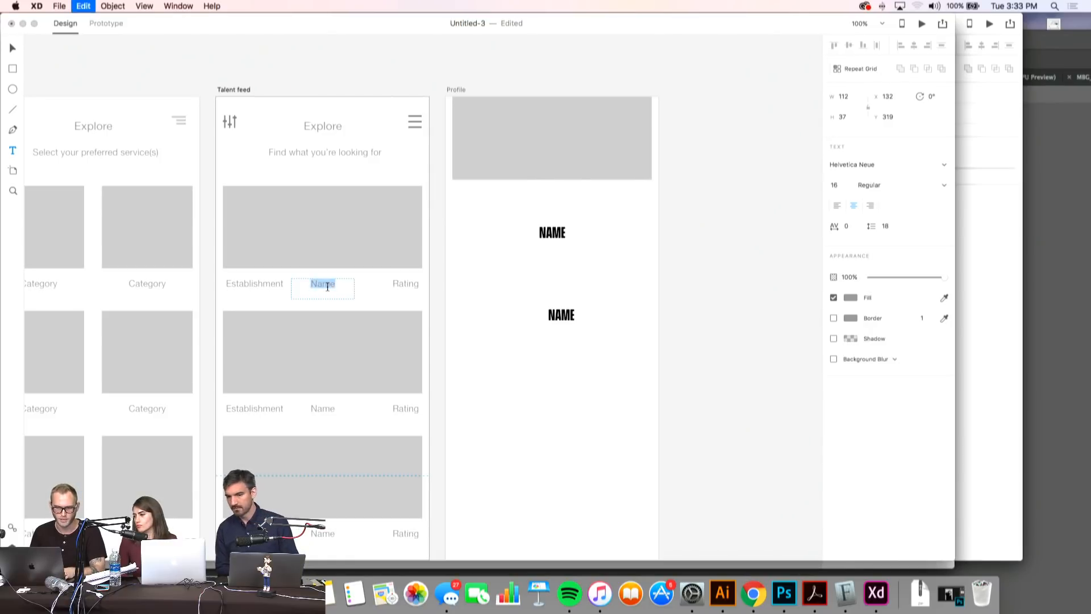
key("Right")
key("Escape")
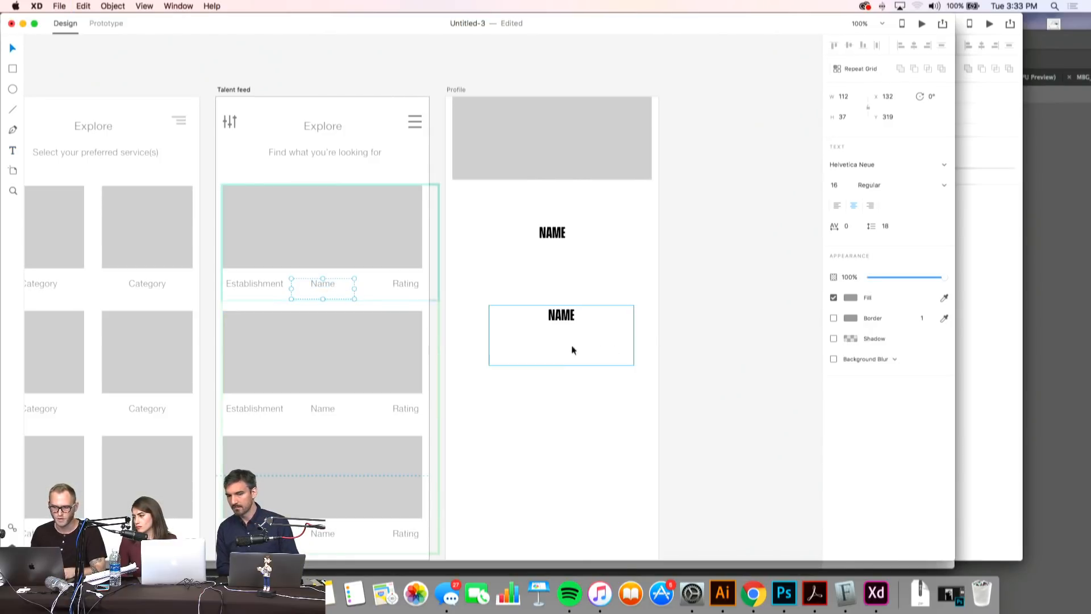
- Delete the pasted second NAME text area from the Profile artboard
left_click_drag(576, 324, 583, 326)
key("Delete")
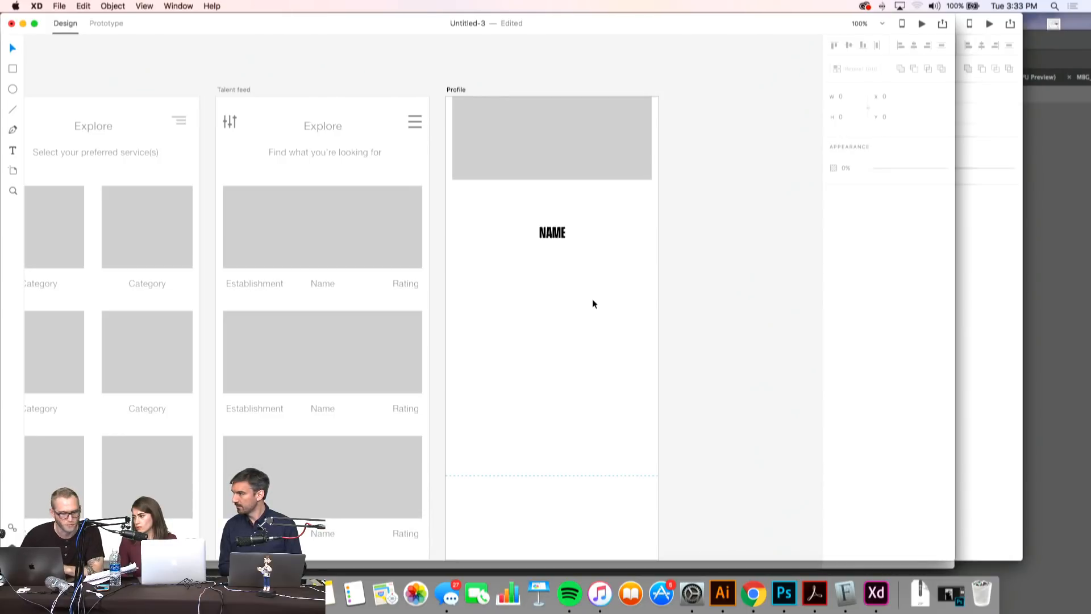
left_click(551, 238)
key("Escape")
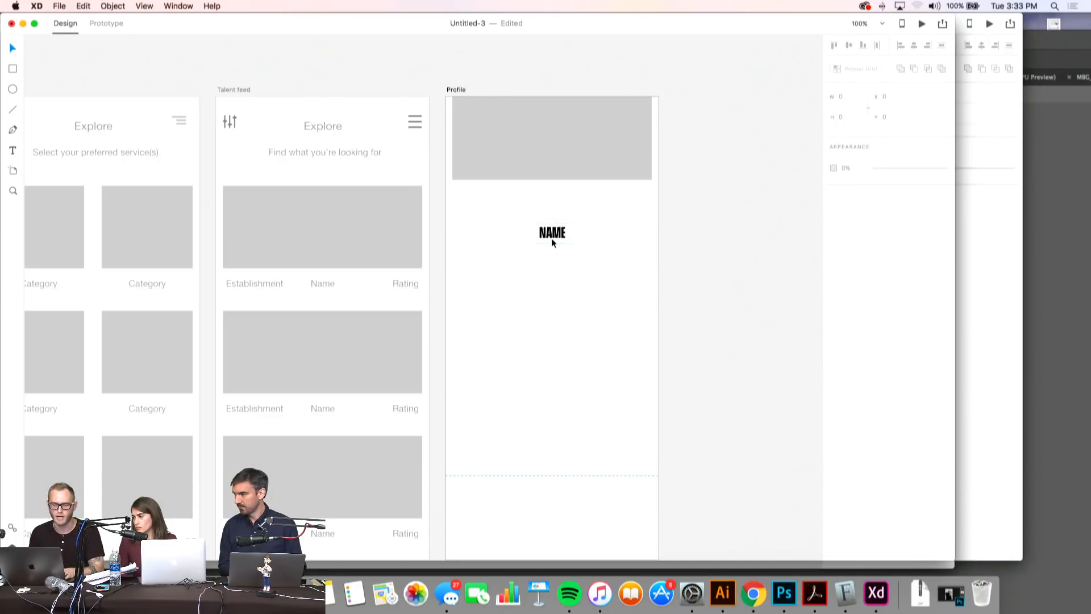
- Compare the text formatting of the Profile artboard's NAME label with the Name label in the Talent feed
double_click(553, 237)
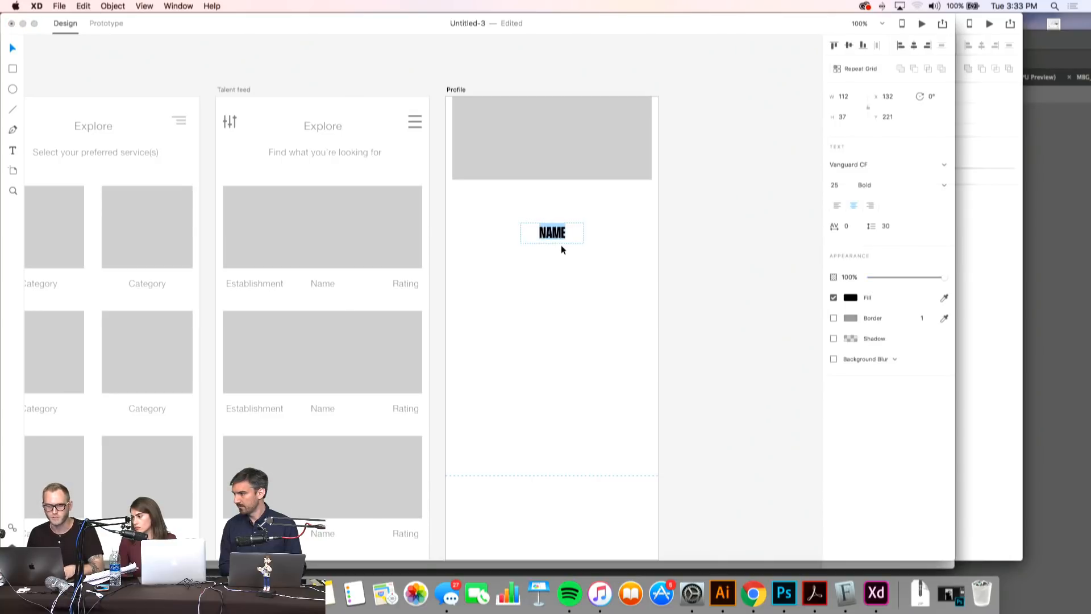
double_click(322, 287)
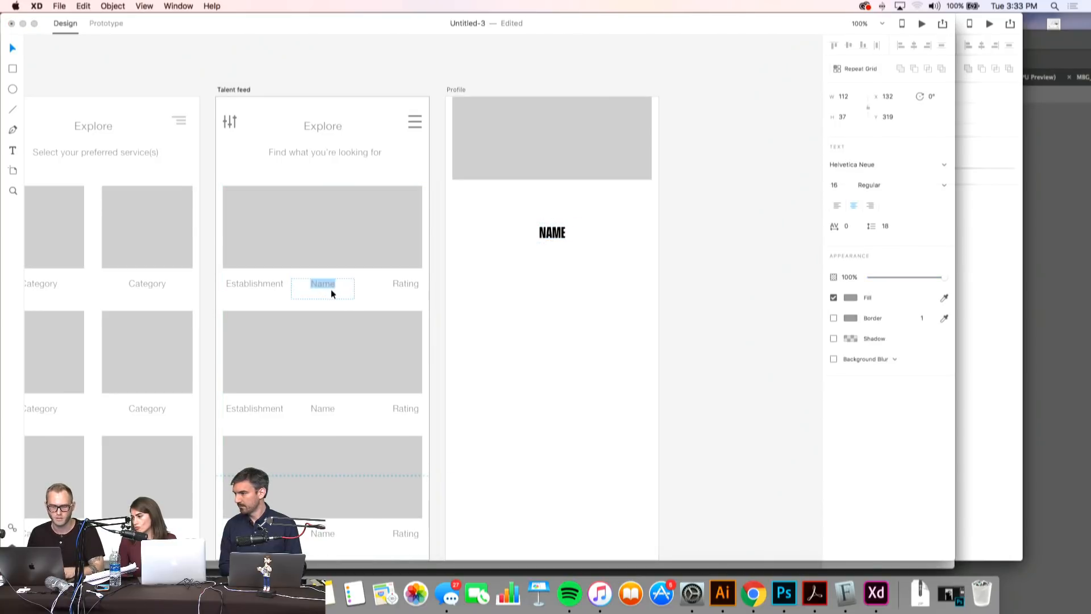
double_click(324, 284)
left_click(332, 286)
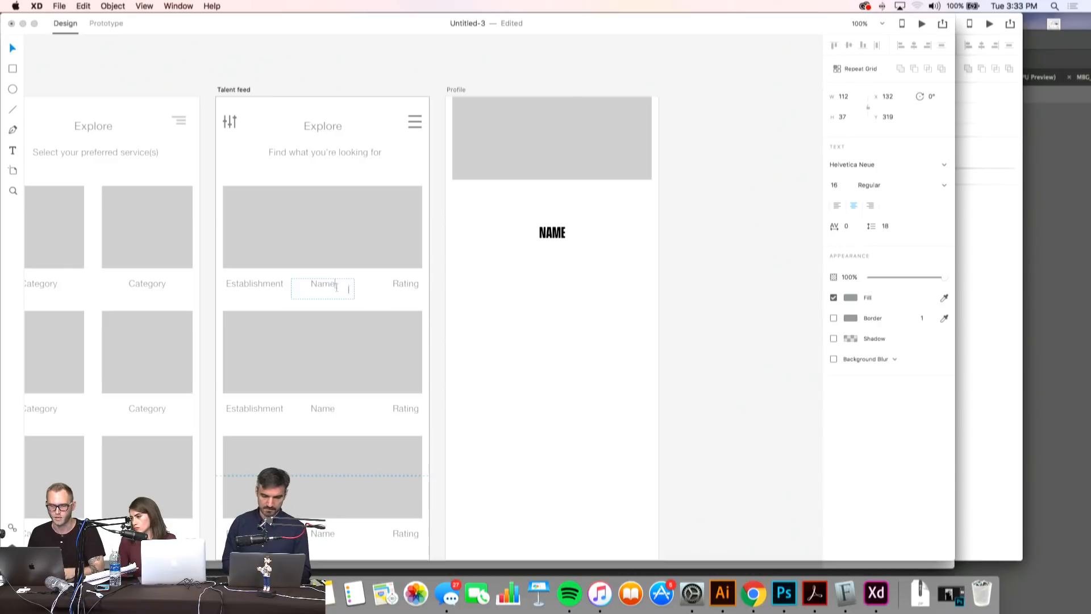
key("Escape")
key("t")
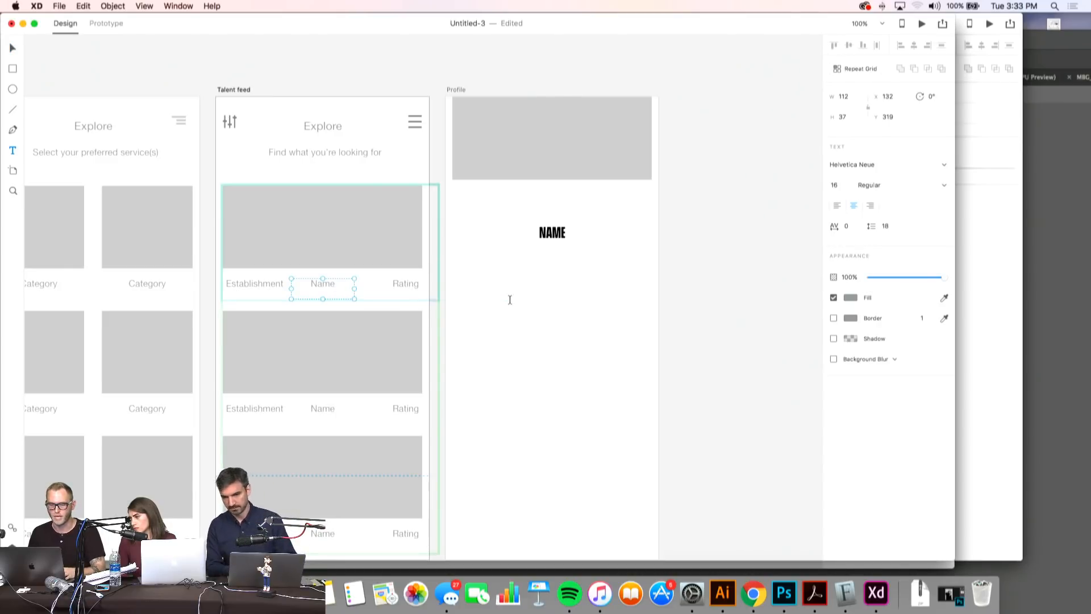
left_click(560, 234)
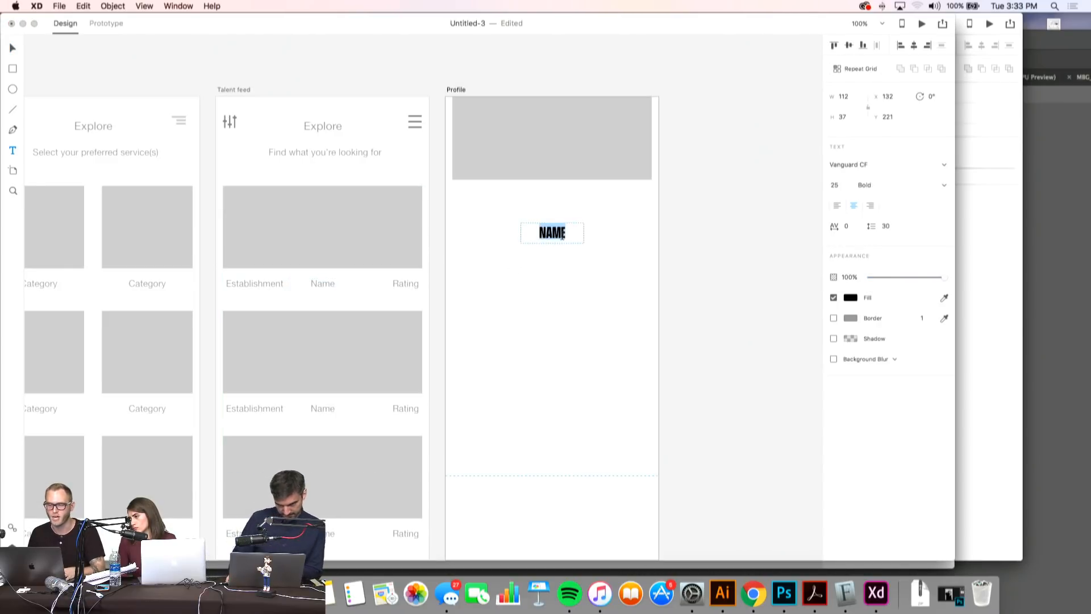
key("super+a")
key("Escape")
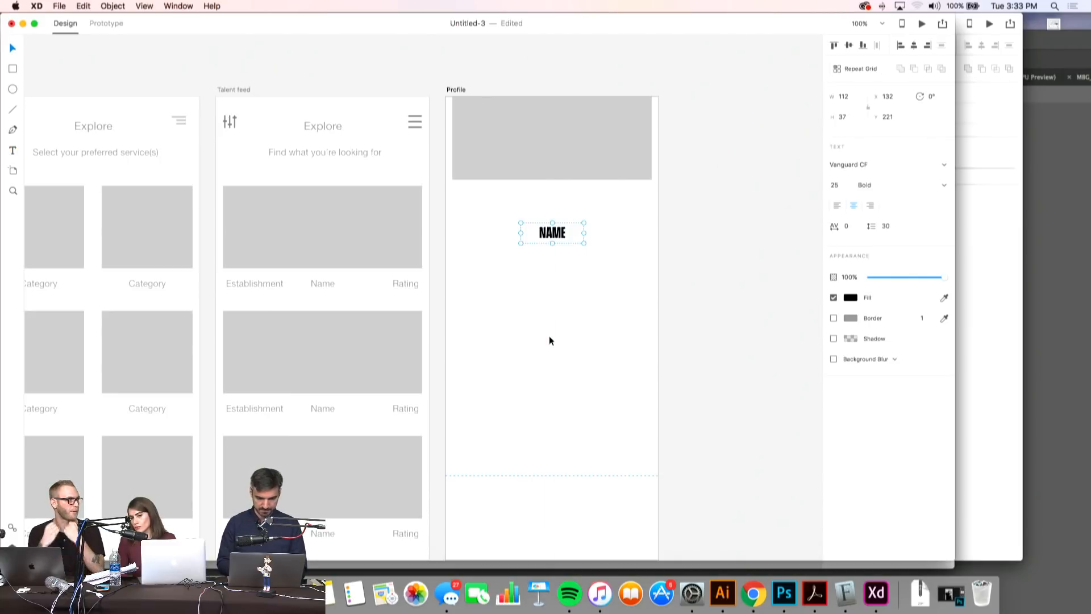
- Try to paste the copied text into a new text object below the NAME label, and clear it again
key("t")
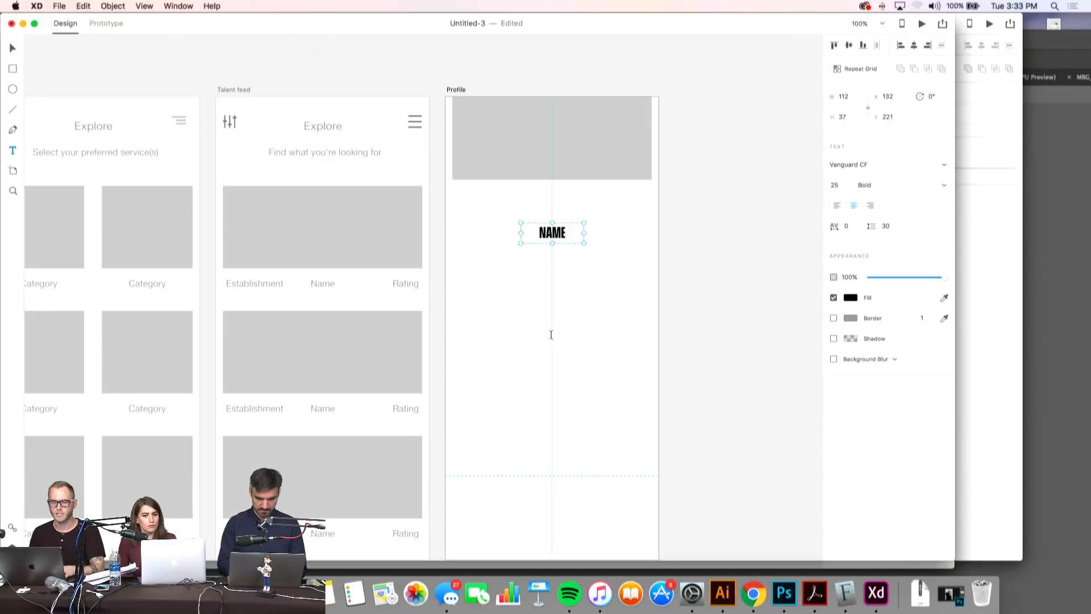
left_click(521, 308)
key("super+v")
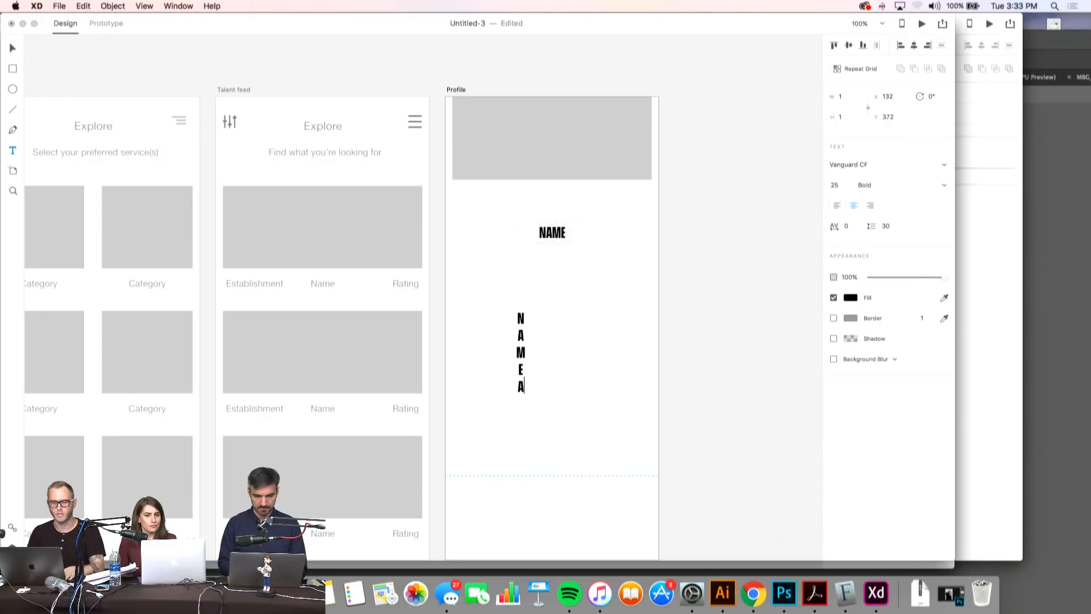
key("BackSpace")
key("BackSpace")
key("BackSpace")
key("BackSpace")
key("BackSpace")
key("Escape")
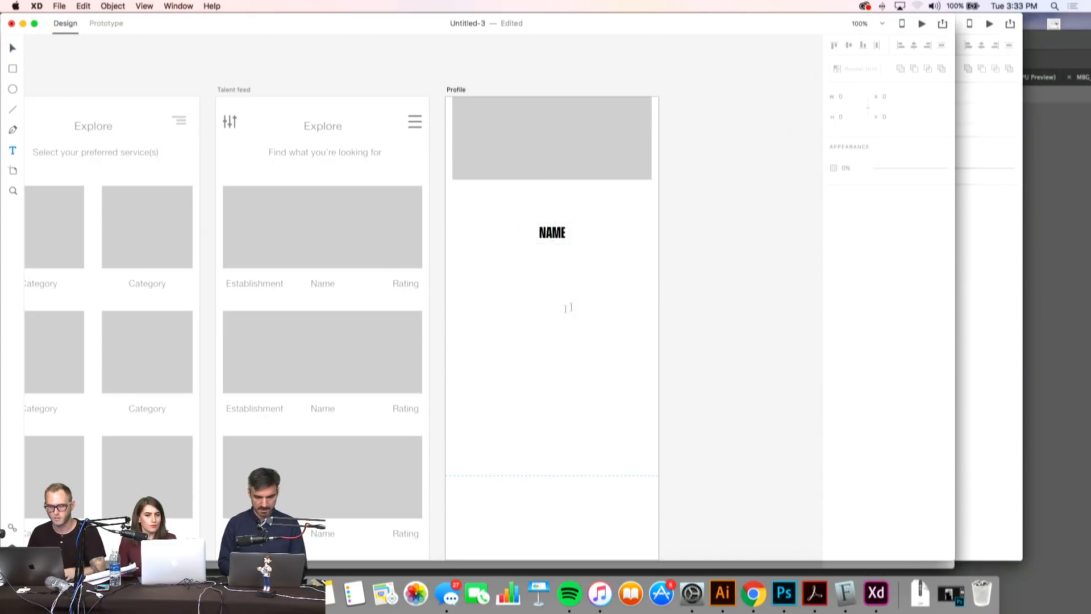
- Paste the copied Name text as a new point text low on the Profile artboard's left side, and delete it
left_click(476, 312)
key("super+v")
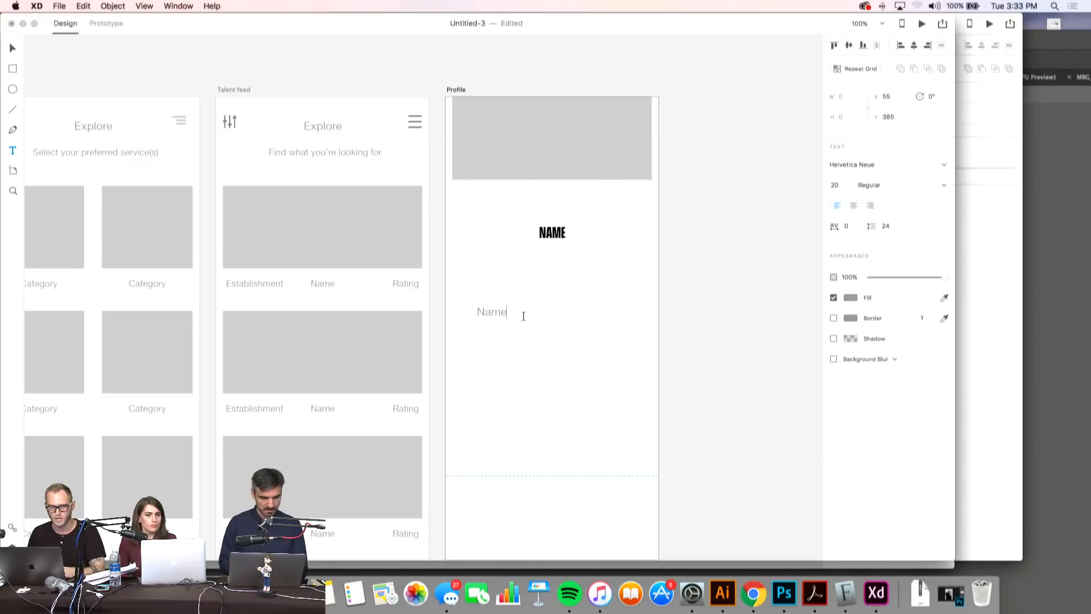
key("Escape")
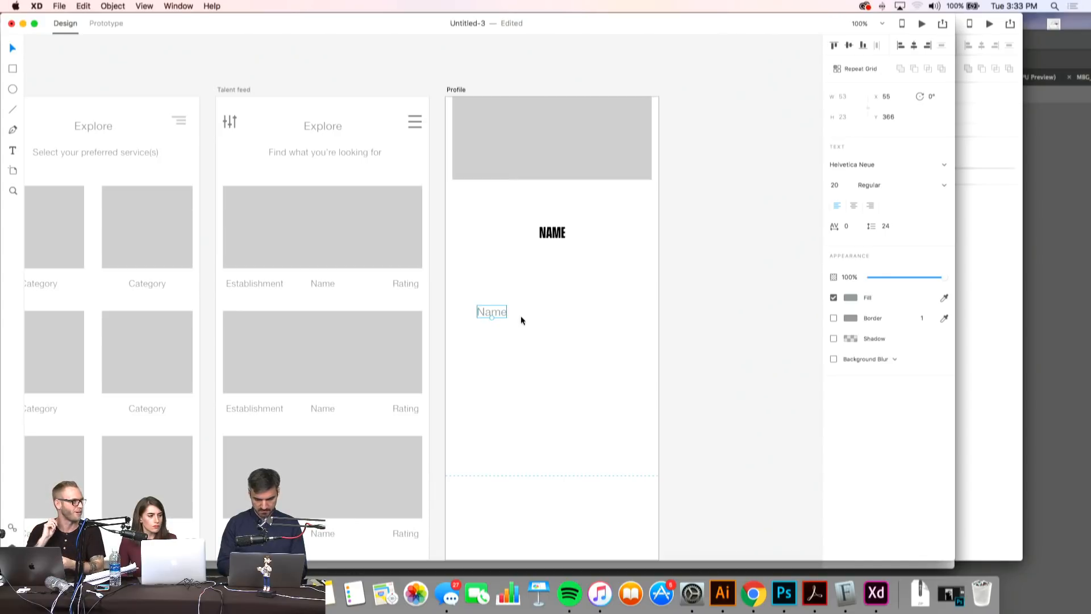
key("Delete")
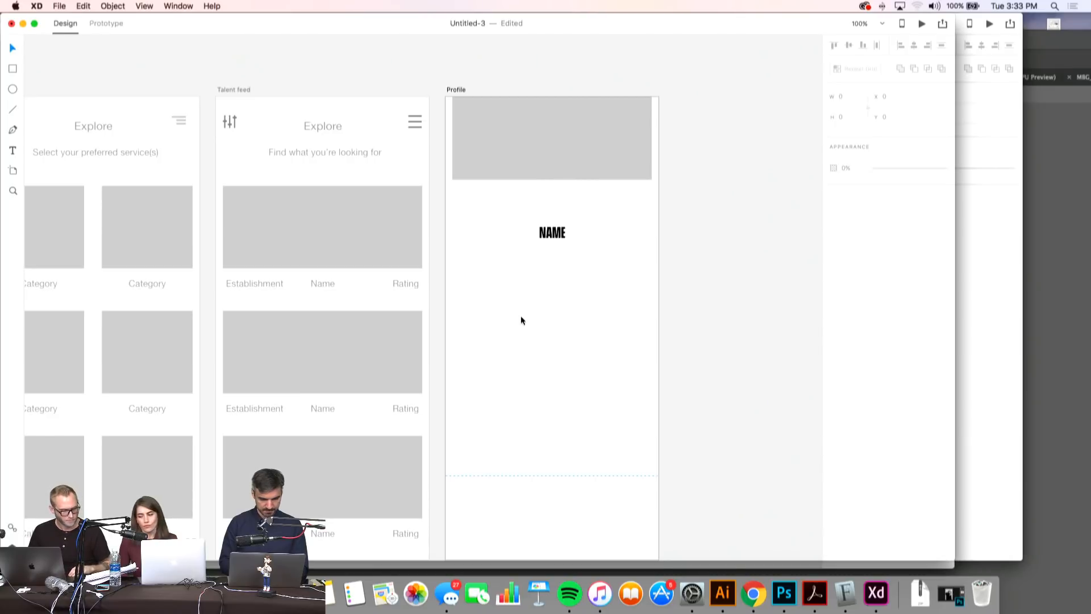
- Switch to the template UX Design stream Oct document and compare the text formatting of the two titles on the Contest – 1 artboard
left_click(559, 227)
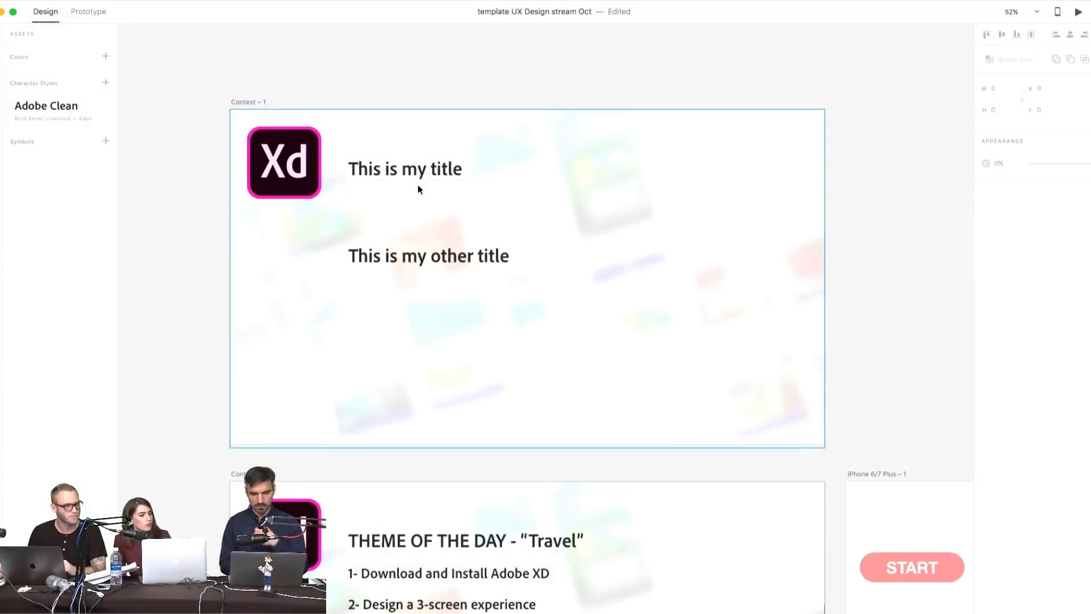
left_click(432, 170)
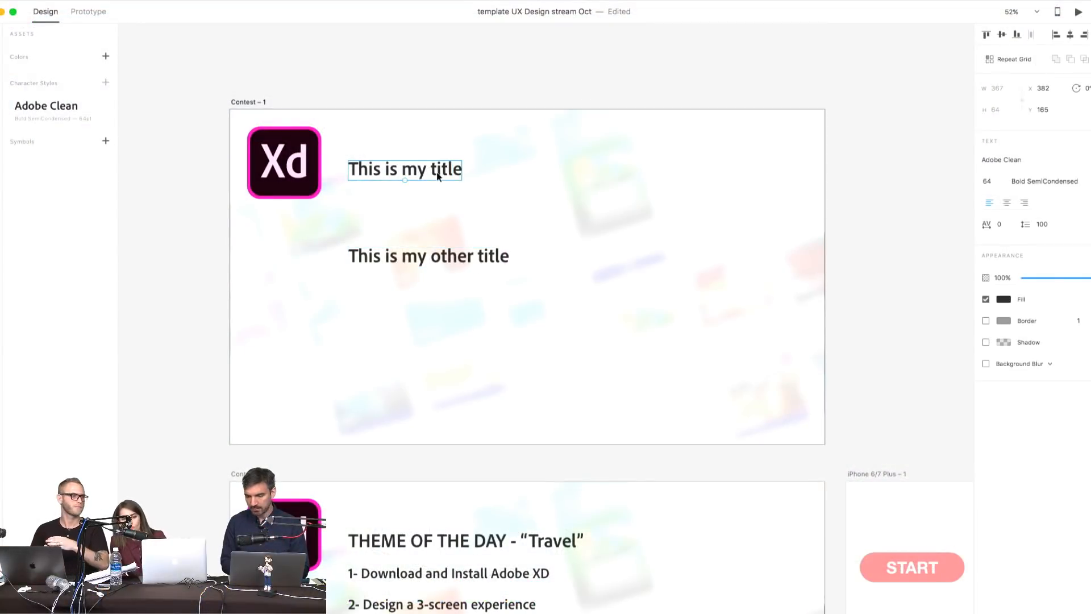
left_click(444, 256)
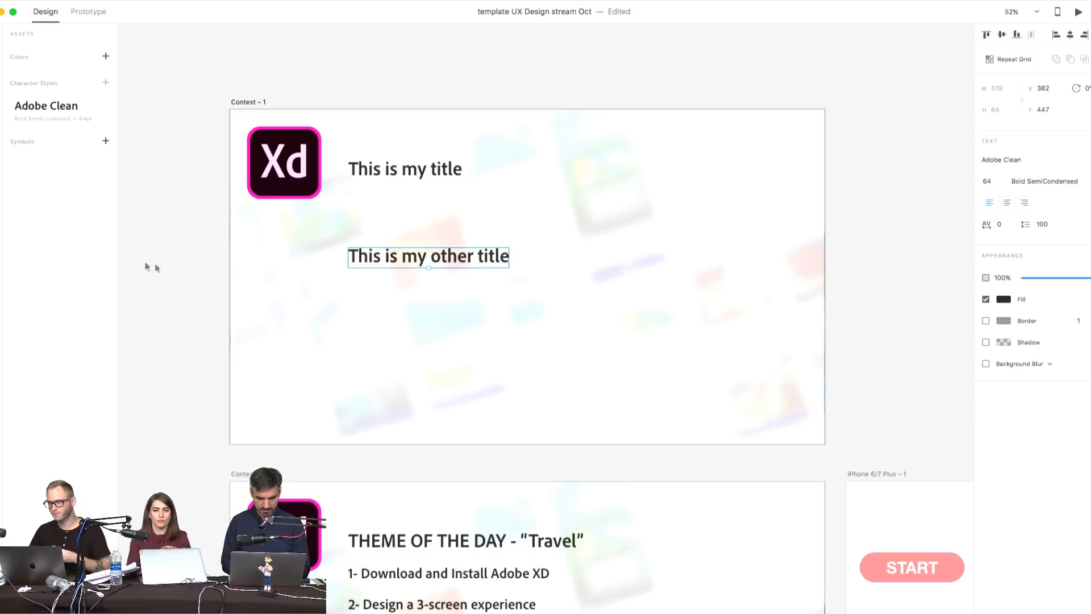
- Add the text "This is my sub" below the first title and format it in Light at size 32
left_click(348, 202)
type("This is my sub")
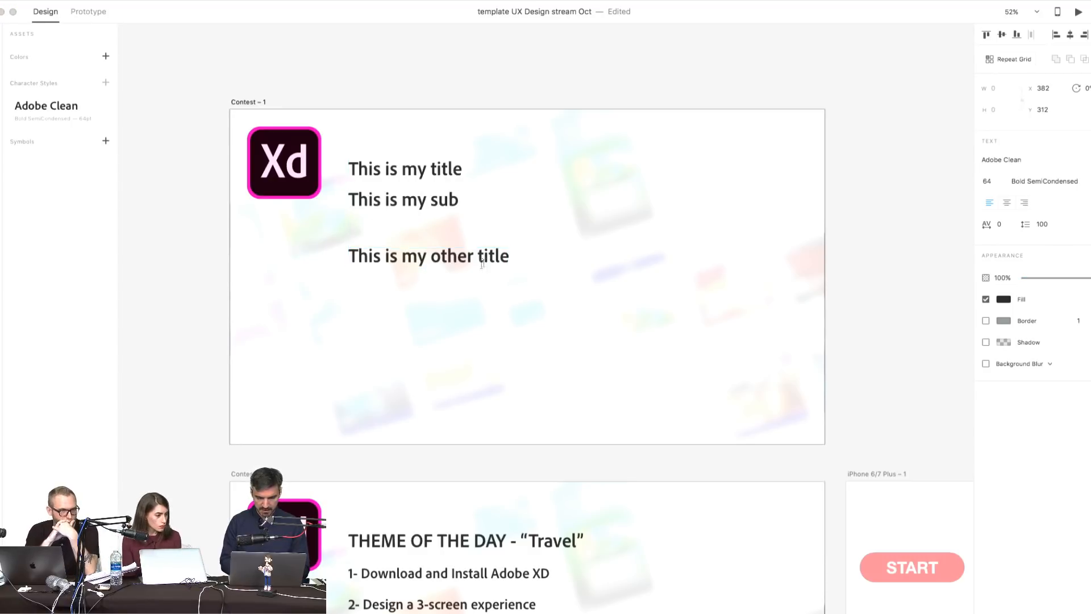
left_click_drag(347, 202, 474, 191)
left_click(988, 181)
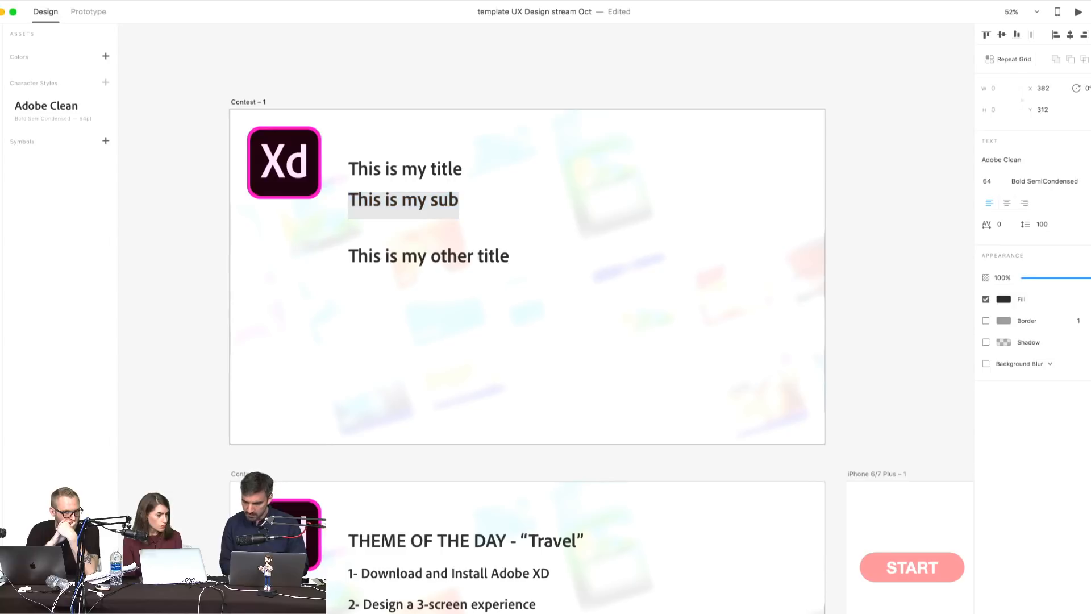
left_click(1089, 181)
left_click(1073, 192)
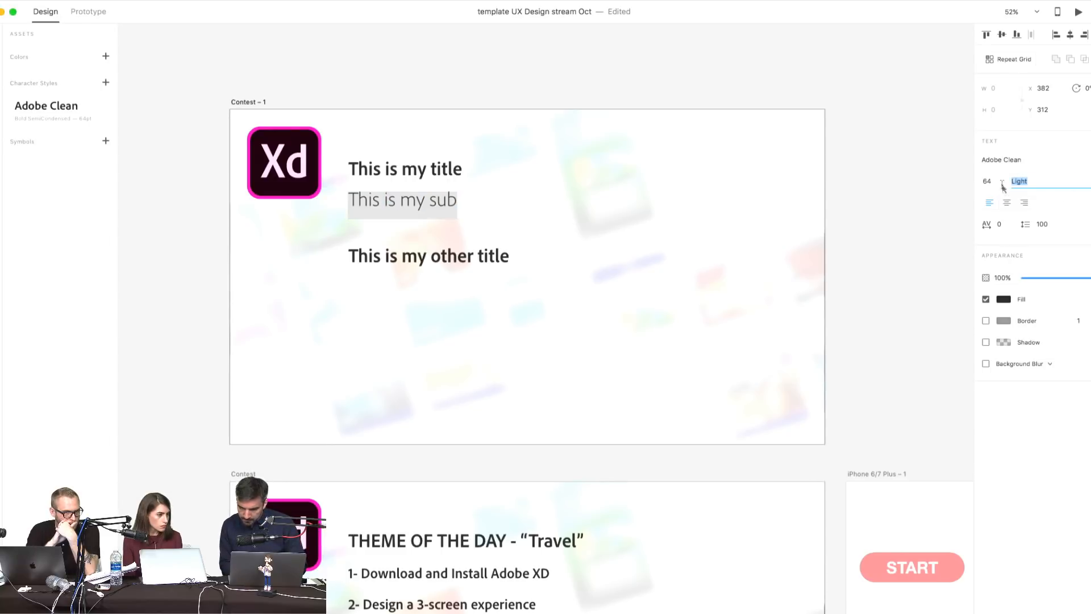
left_click_drag(994, 180, 973, 176)
type("32")
key("Return")
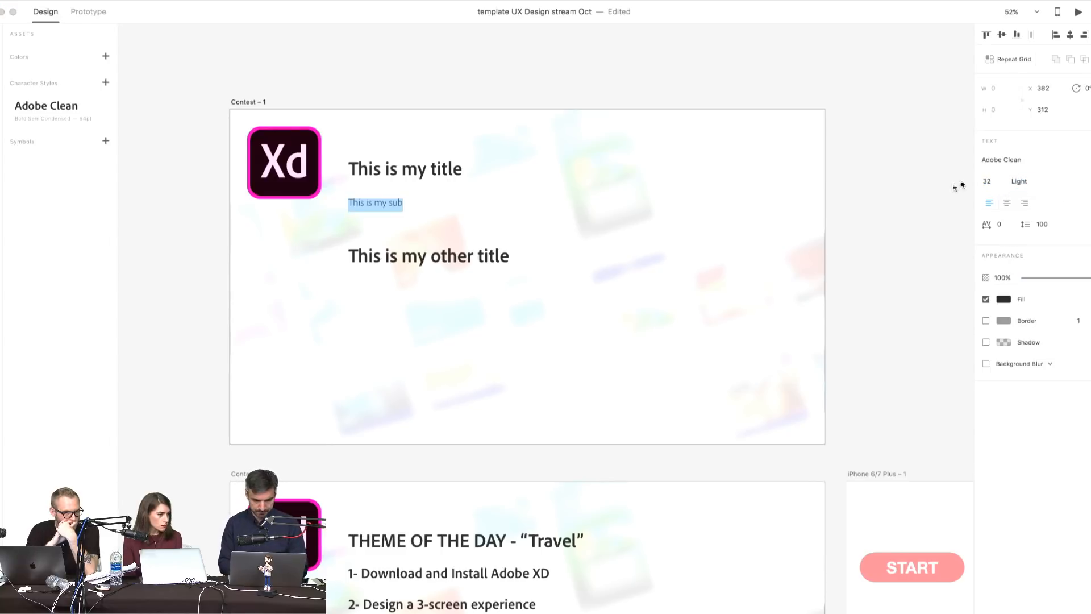
- Move the "This is my sub" text up so it sits close beneath the first title
left_click(515, 83)
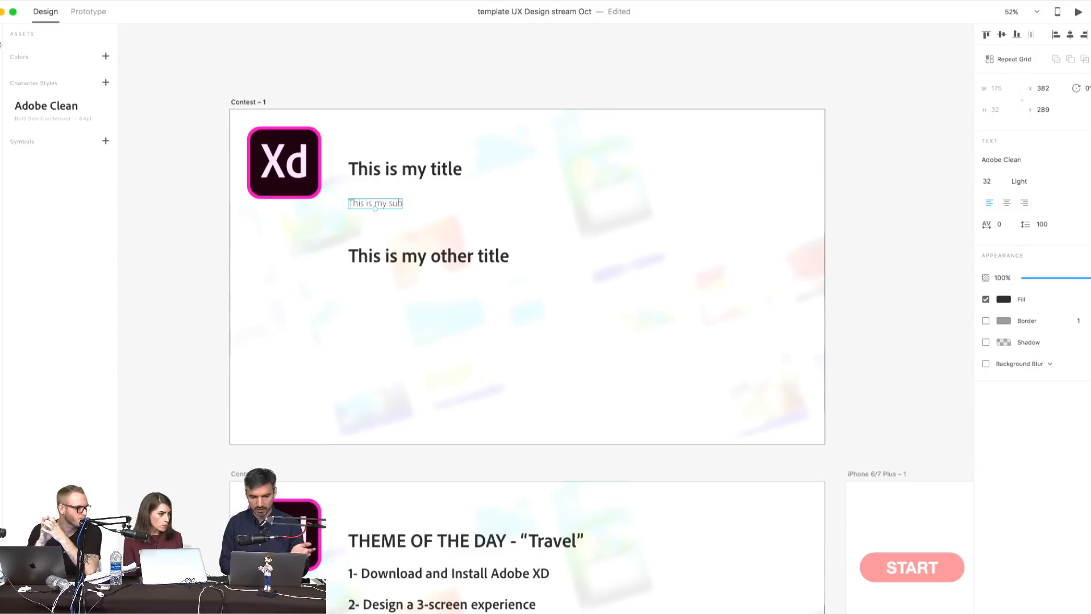
left_click_drag(383, 205, 383, 193)
left_click(401, 102)
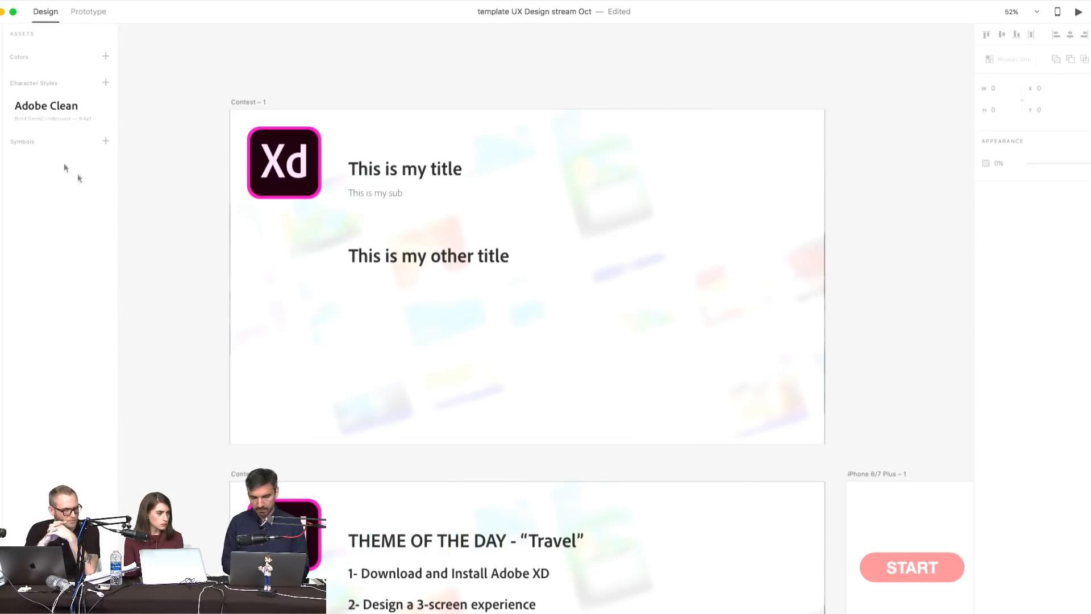
- Save the formatting of the "This is my sub" text as a new character style in the assets
left_click(381, 194)
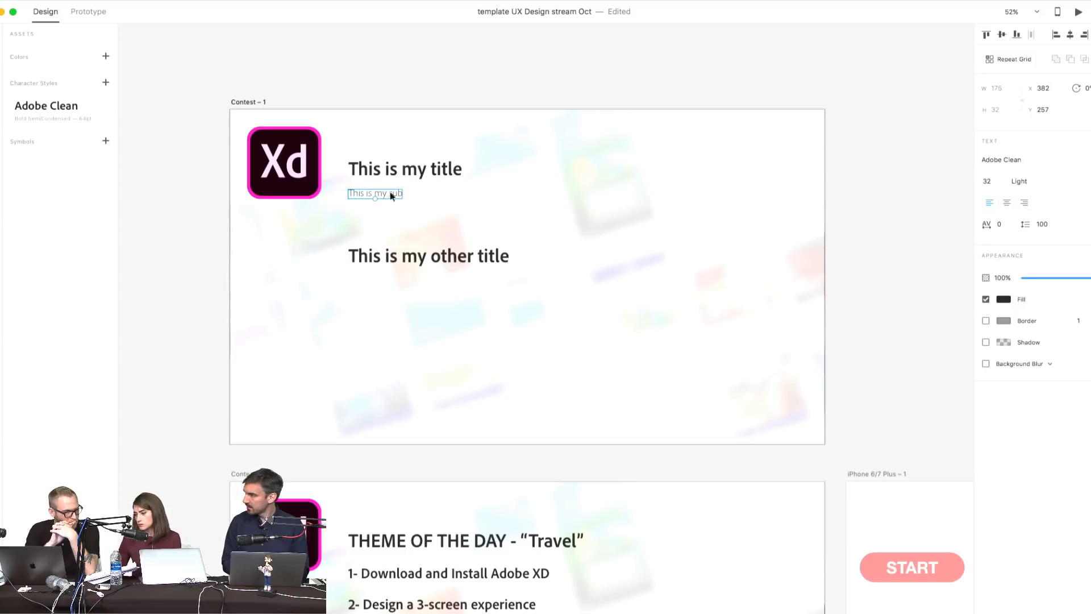
left_click(106, 83)
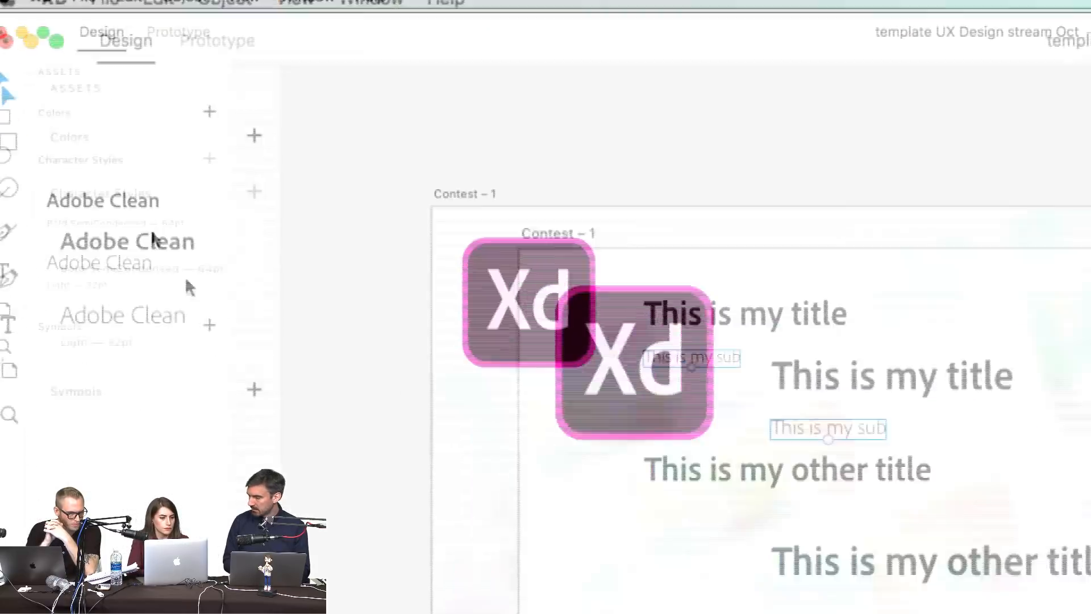
left_click(366, 317)
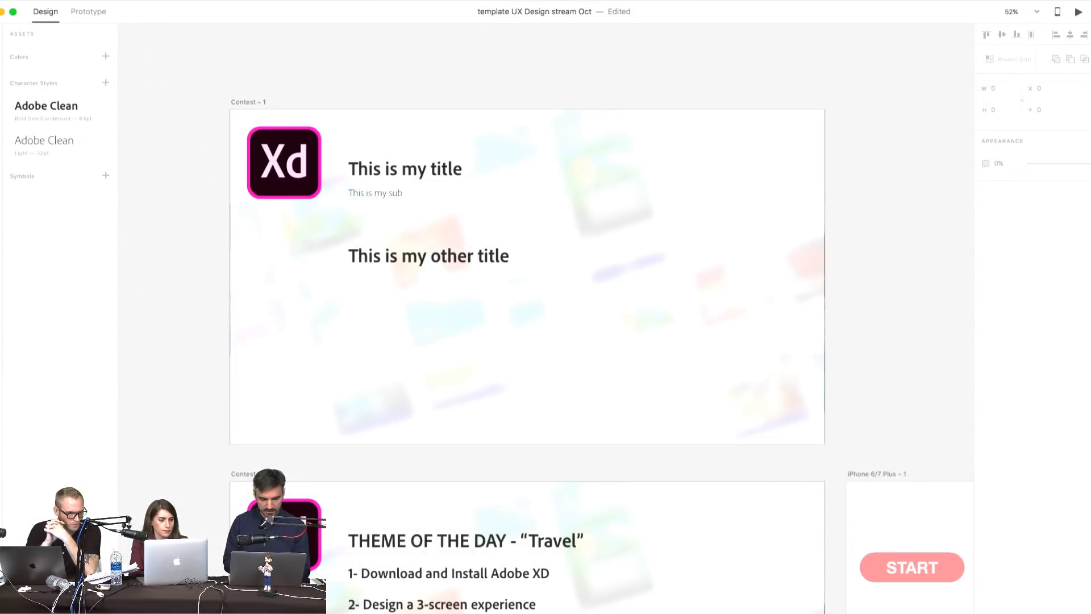
- Add a "Lorem ipsum" point text to the right of the first title on the Contest – 1 artboard
left_click(662, 183)
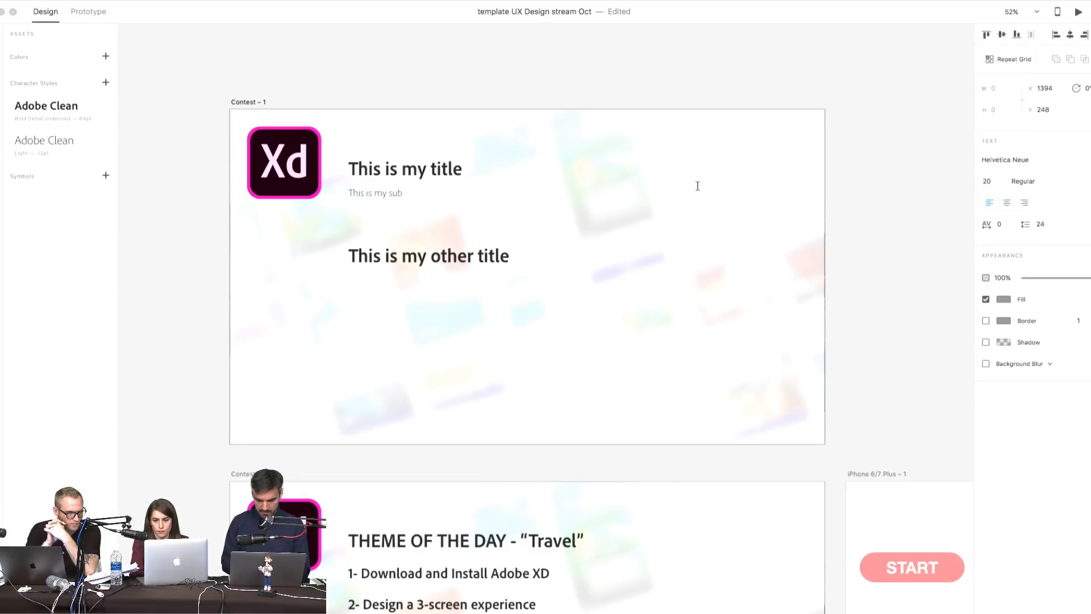
type("Lorem ipsum")
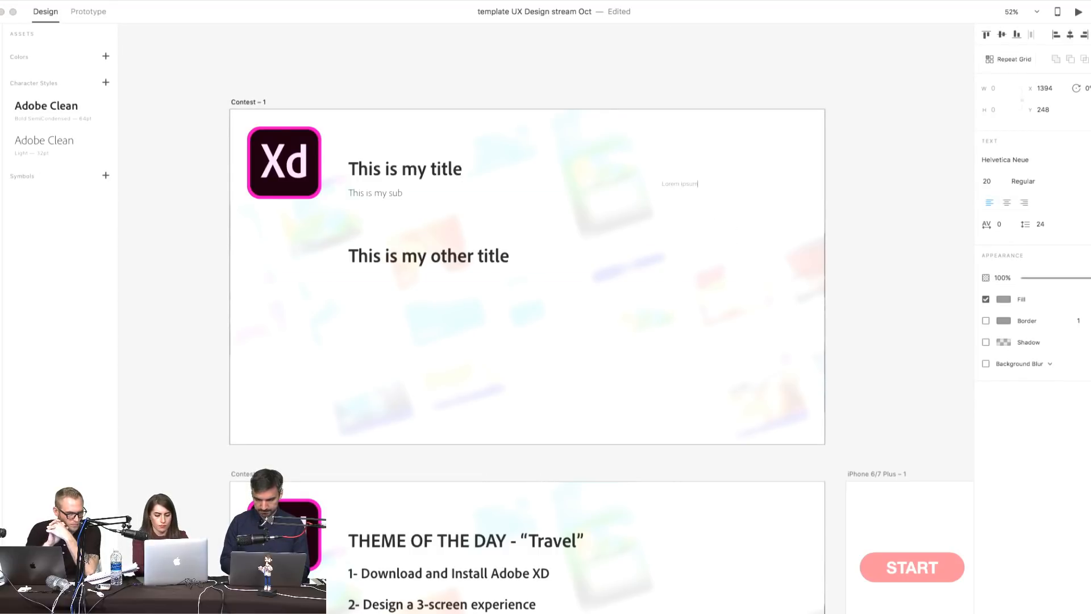
key("Escape")
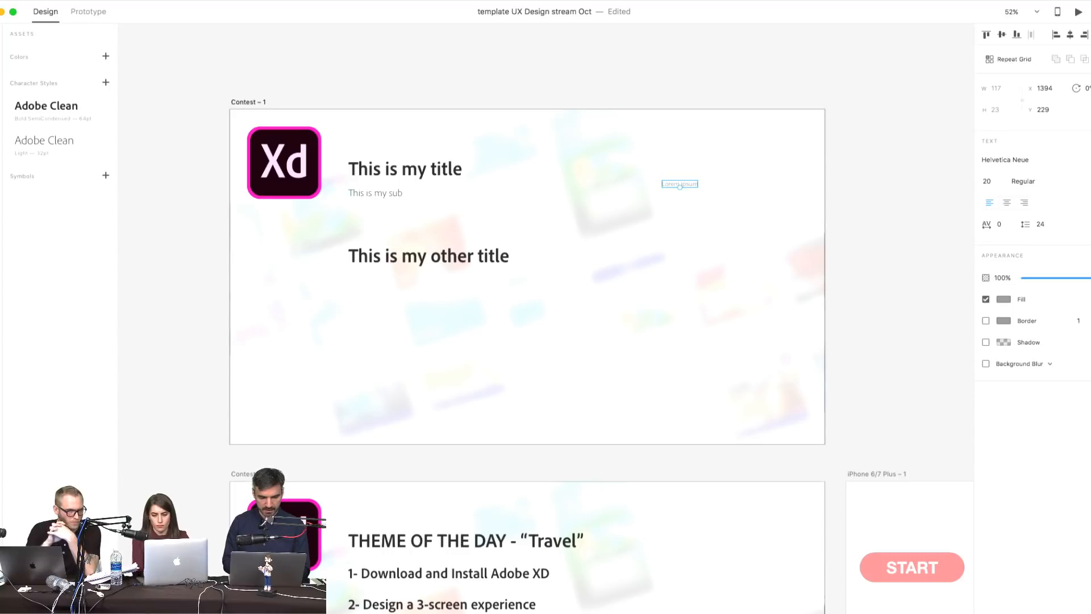
- Try the Light character style on "Lorem ipsum", apply the Bold SemiCondensed style instead, and align the text with the first title
left_click(76, 148)
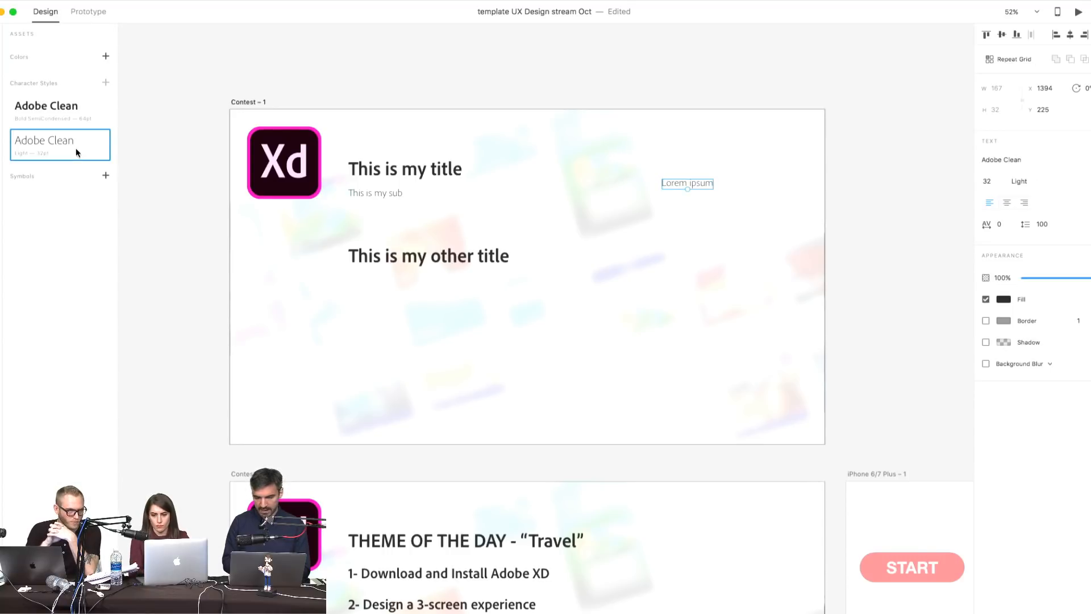
left_click(64, 109)
left_click_drag(688, 183, 670, 172)
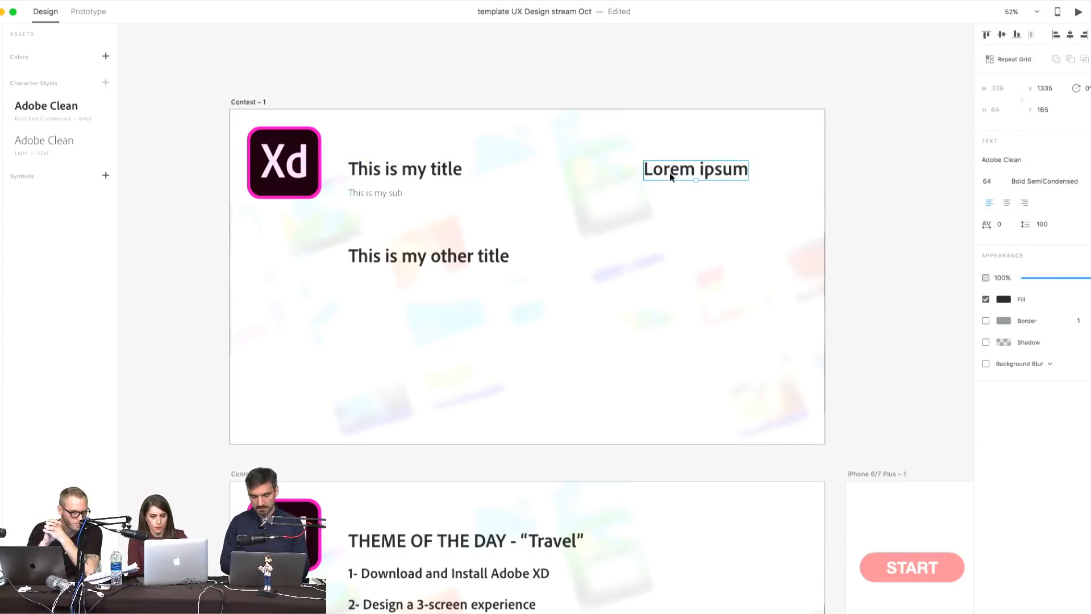
- Duplicate the Contest – 1 artboard to its right
scroll(669, 172, "down", 3)
left_click(427, 135)
left_click_drag(427, 135, 775, 114, "alt")
left_click(741, 107)
scroll(786, 134, "right", 1)
scroll(786, 134, "right", 5)
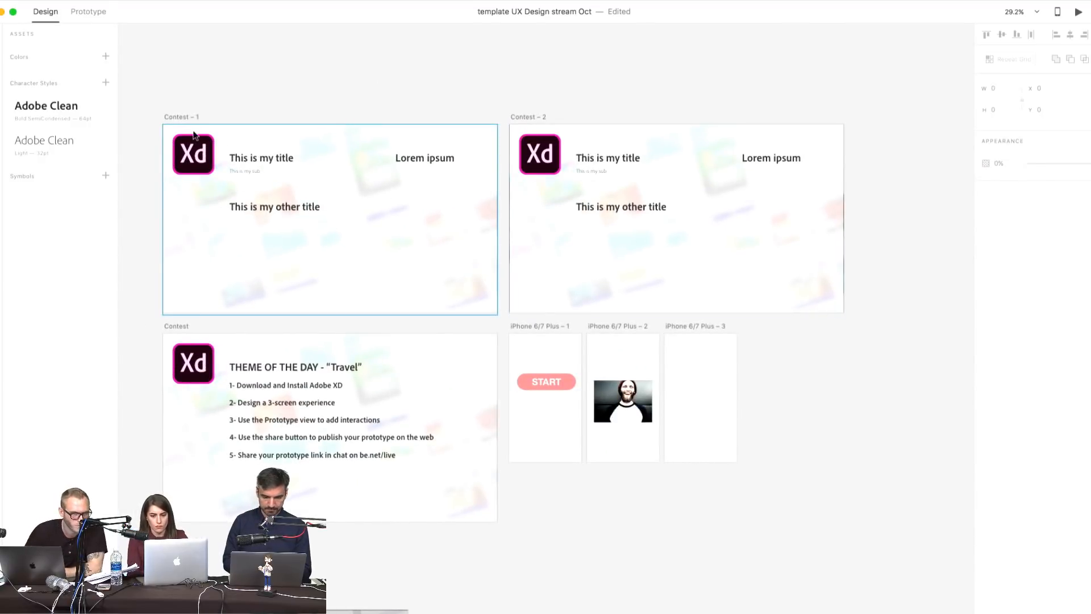
- Edit the Bold SemiCondensed character style to use the Acumin Pro font, and check the titles on both artboards
scroll(194, 131, "up", 5)
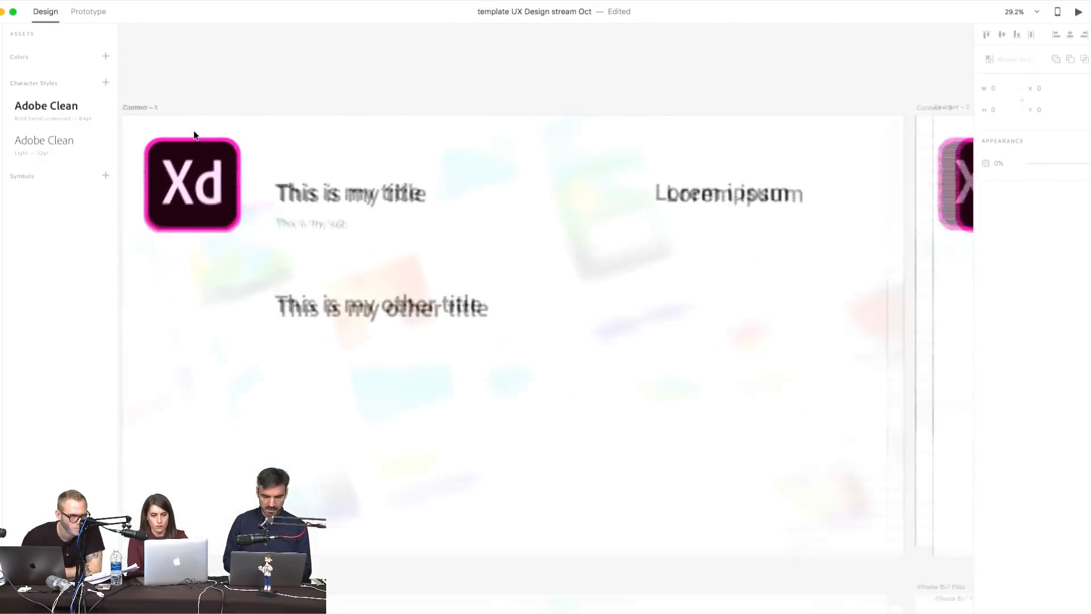
right_click(74, 116)
left_click(95, 118)
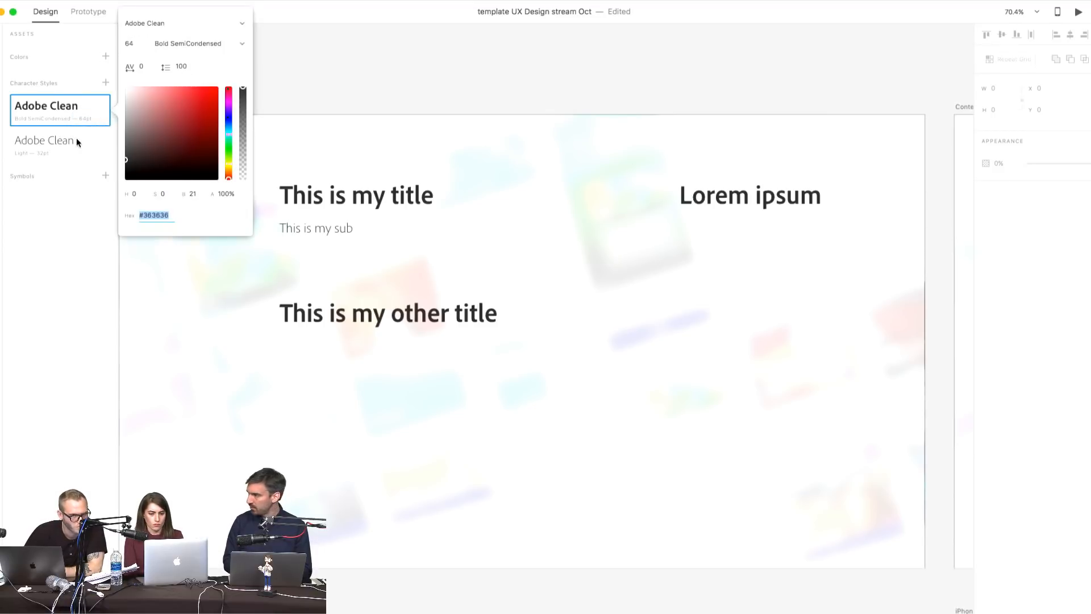
left_click(142, 45)
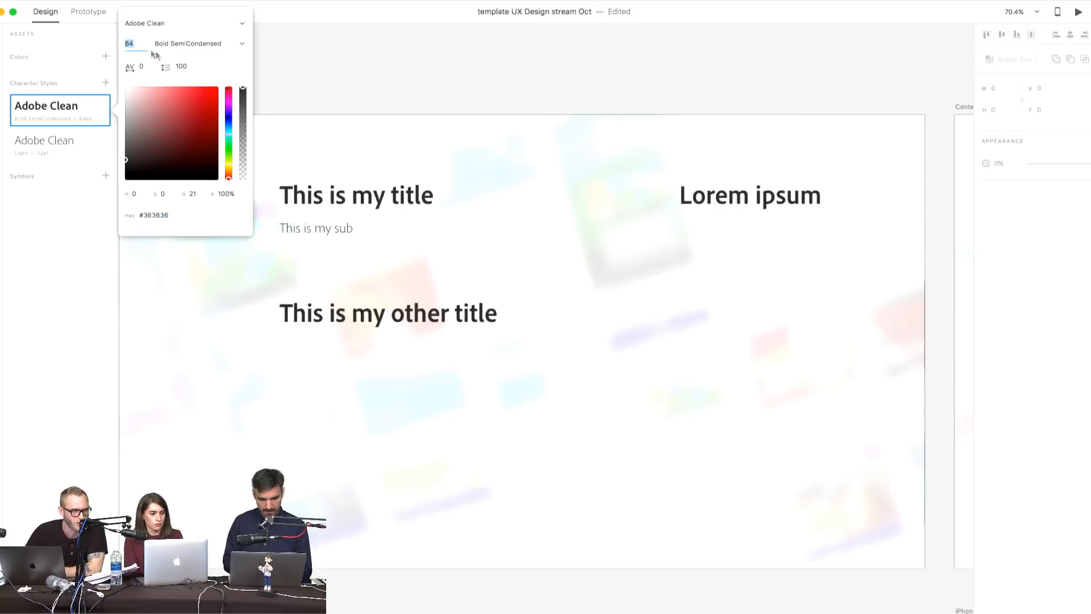
left_click(242, 24)
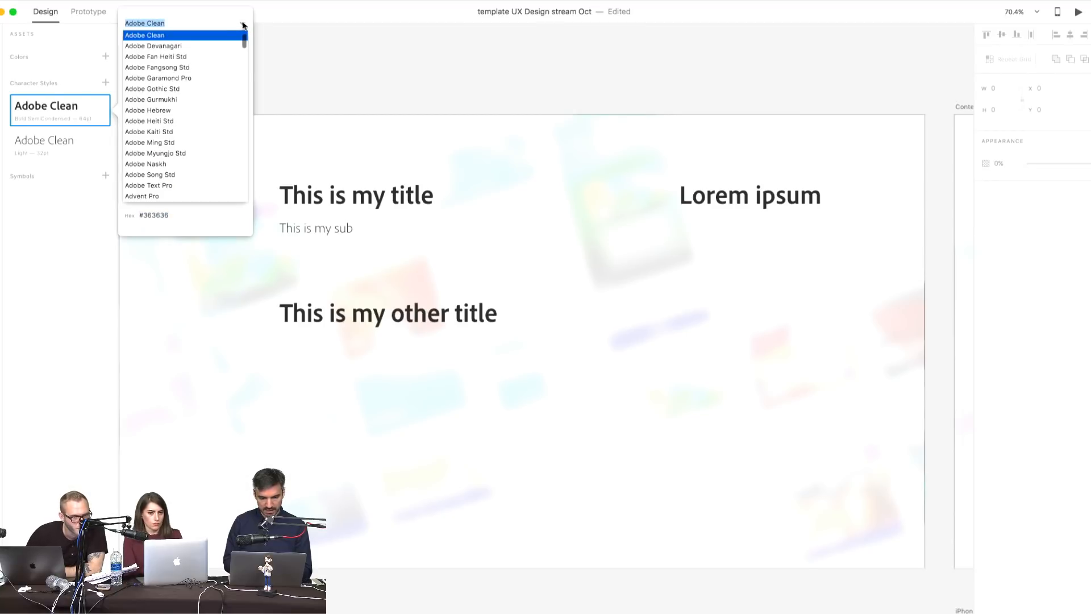
type("Acumin Pro")
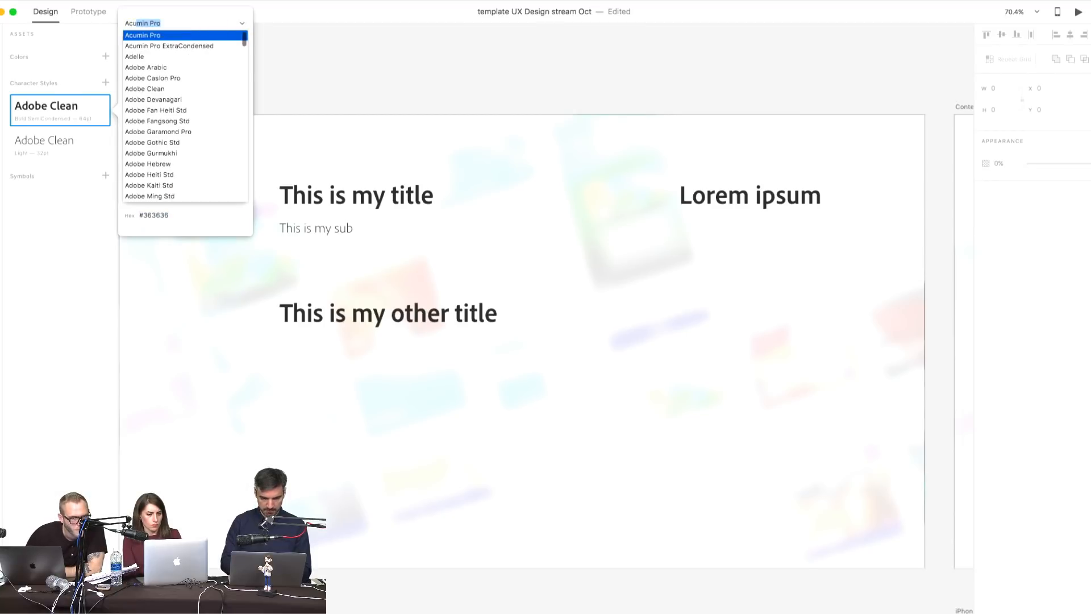
left_click(140, 35)
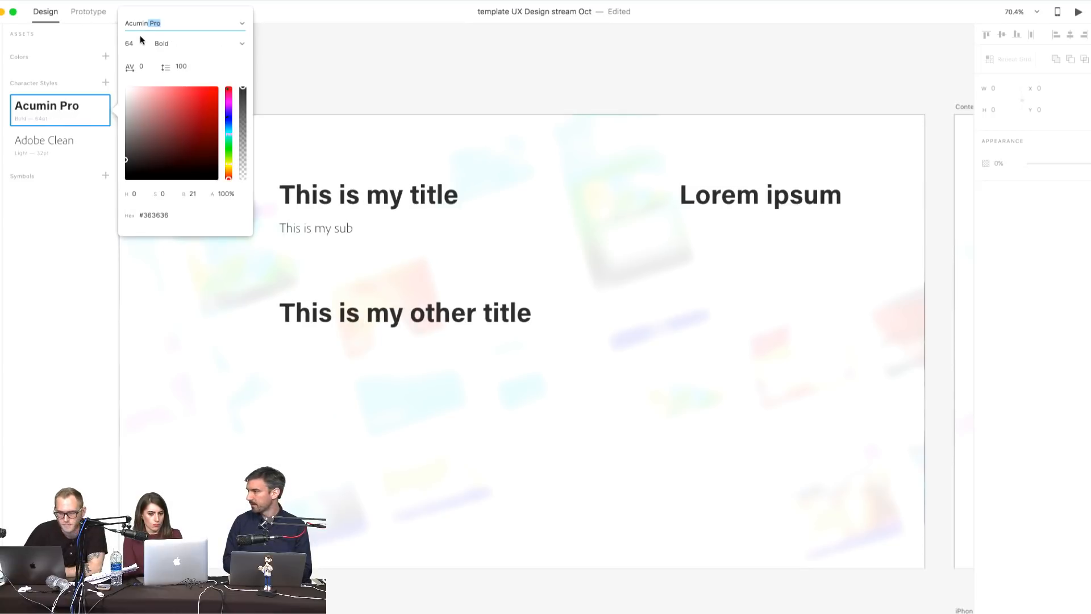
left_click(80, 119)
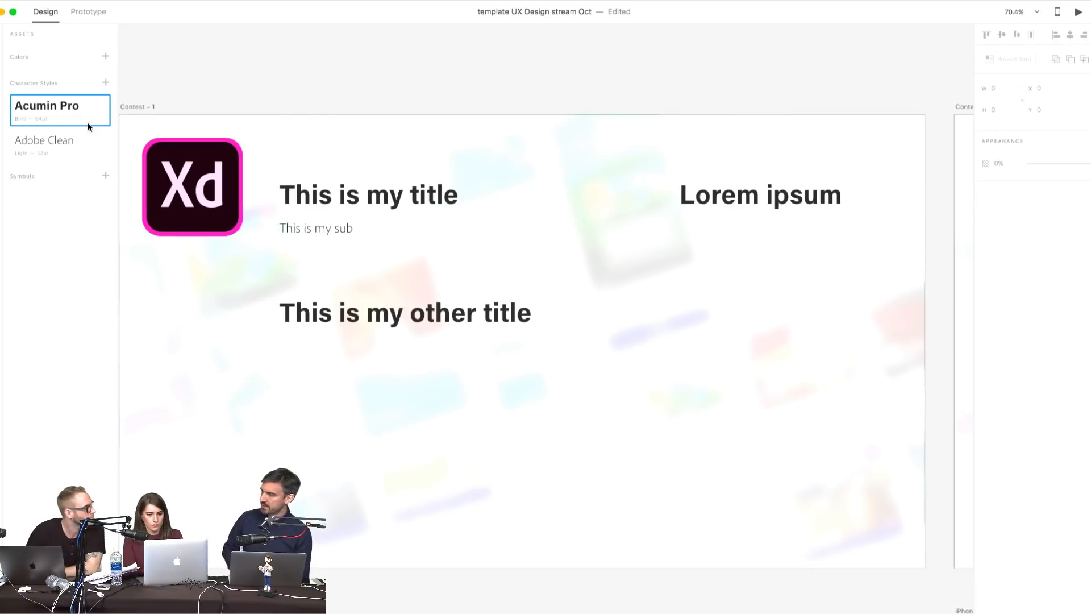
left_click(224, 83)
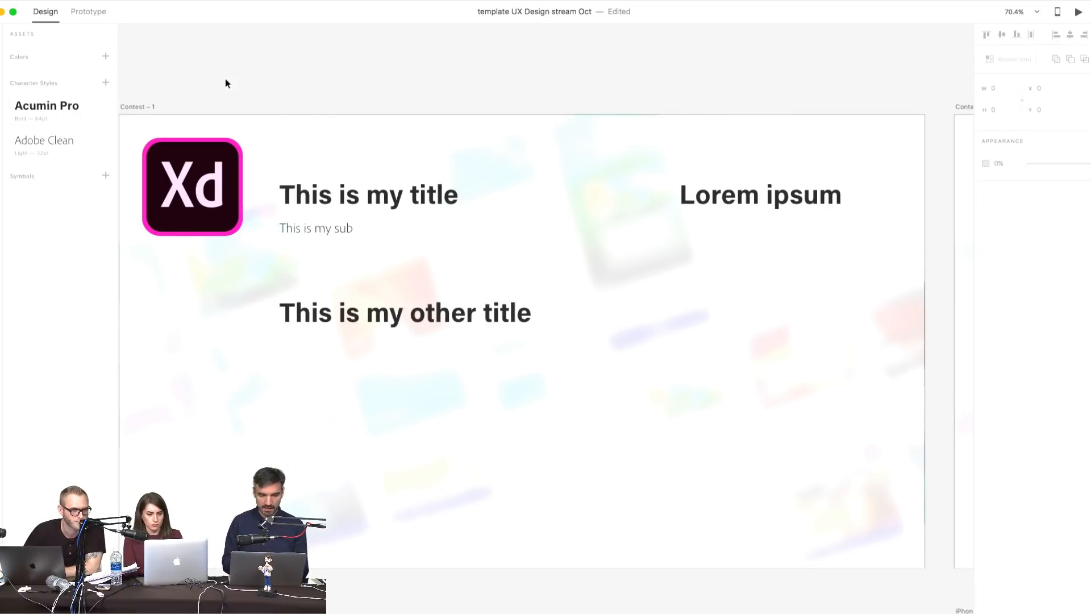
scroll(203, 316, "down", 5)
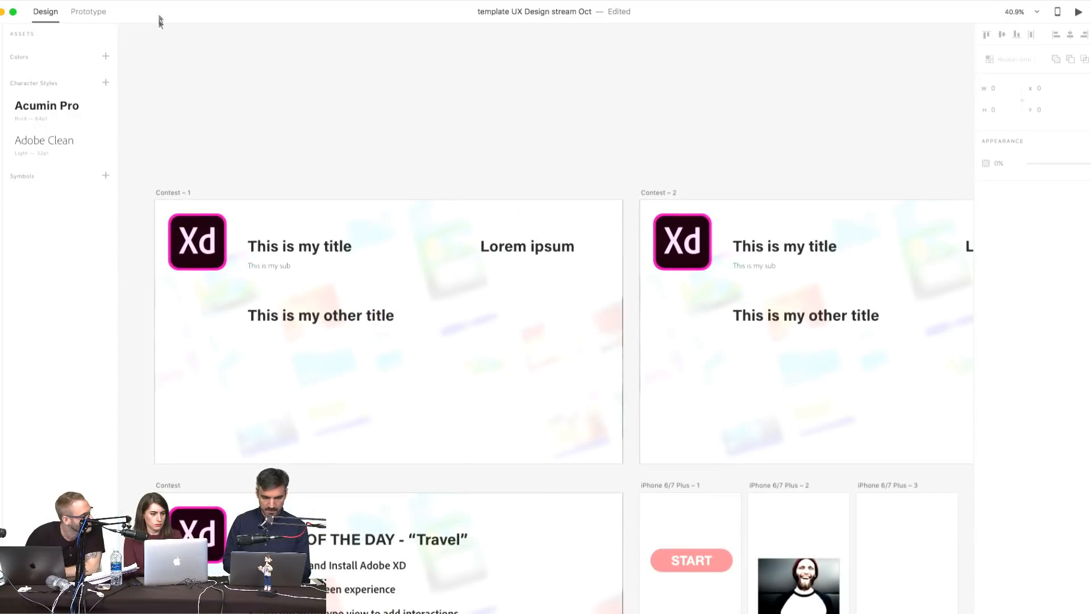
- Switch to the Ceeya_App_FINAL document and change its red color asset to blue #3086D0
left_click_drag(161, 20, 164, 102)
left_click(170, 58)
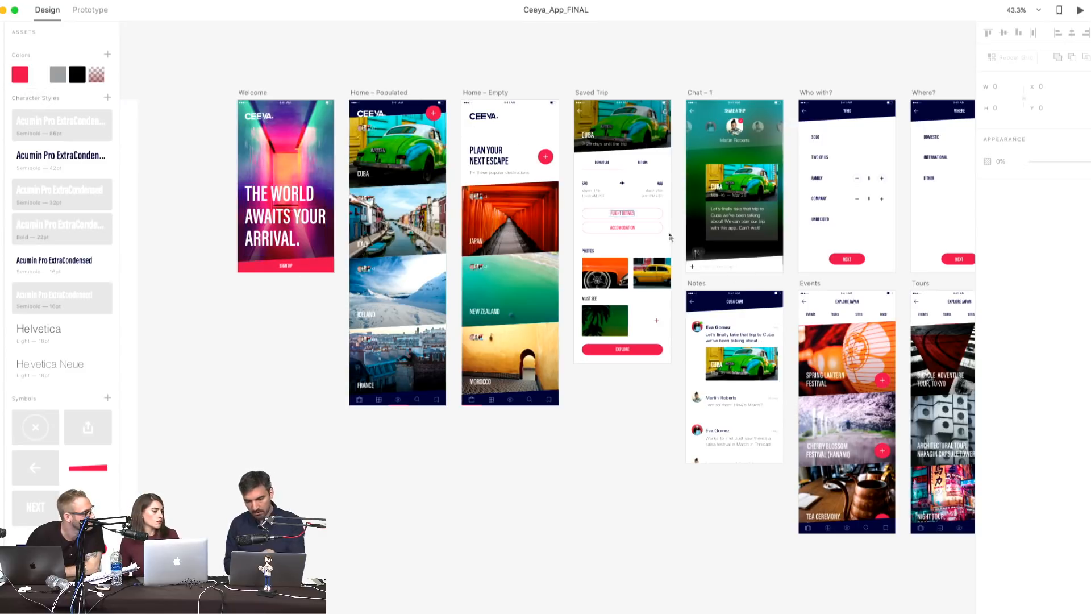
right_click(20, 80)
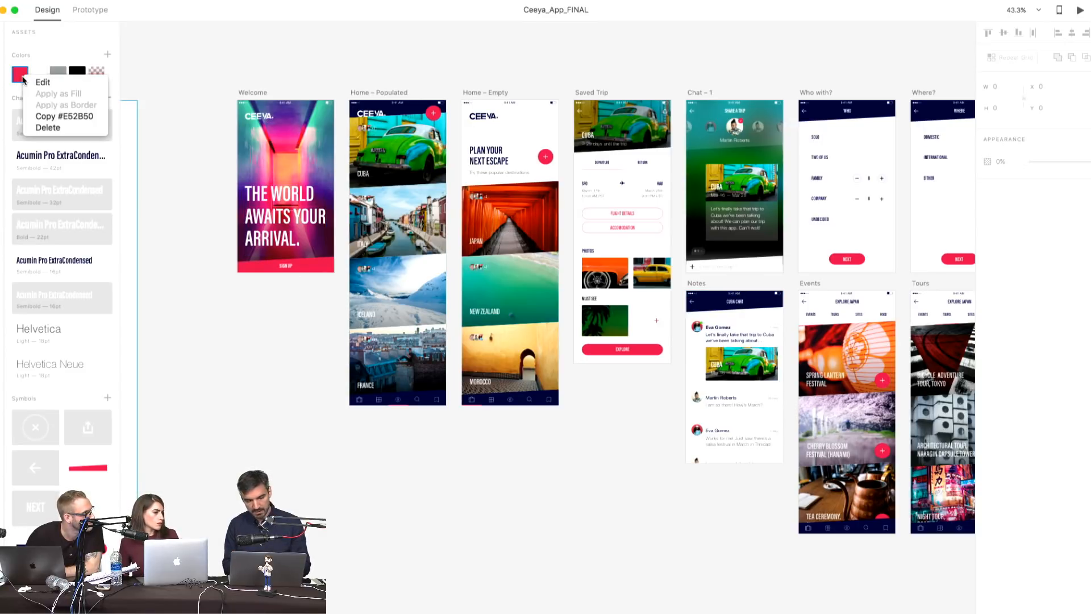
left_click(44, 84)
mouse_move(108, 71)
left_mouse_down()
mouse_move(146, 54)
mouse_move(147, 117)
mouse_move(146, 50)
mouse_move(147, 116)
mouse_move(155, 70)
left_mouse_up()
left_click(108, 46)
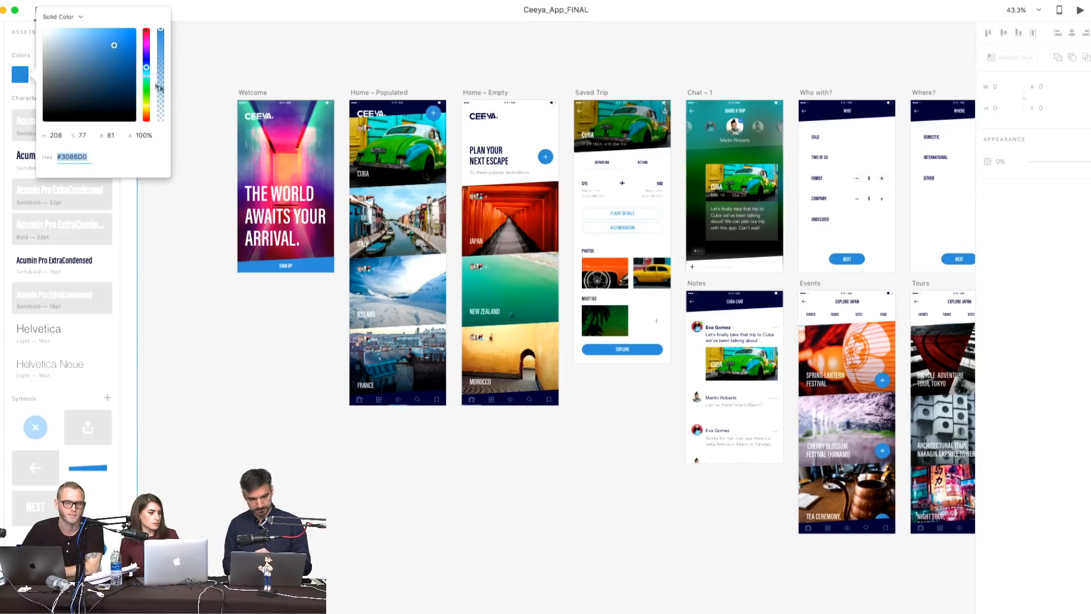
left_click(212, 77)
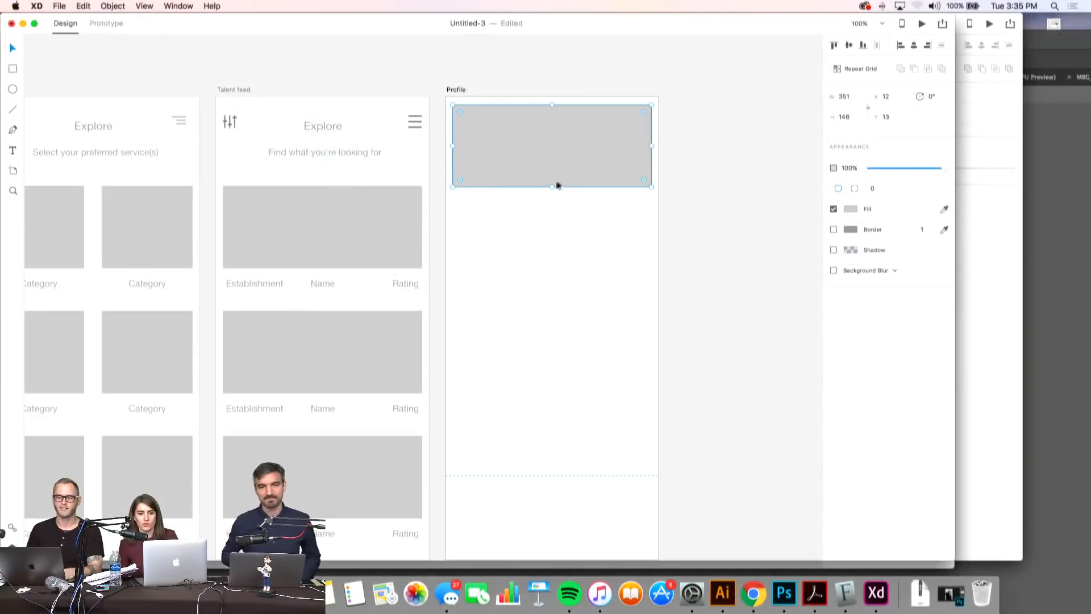
- Back in Untitled-3, enlarge the Profile artboard's gray rectangle and fit it to the artboard's full width from the upper-left corner
left_click_drag(558, 184, 552, 228)
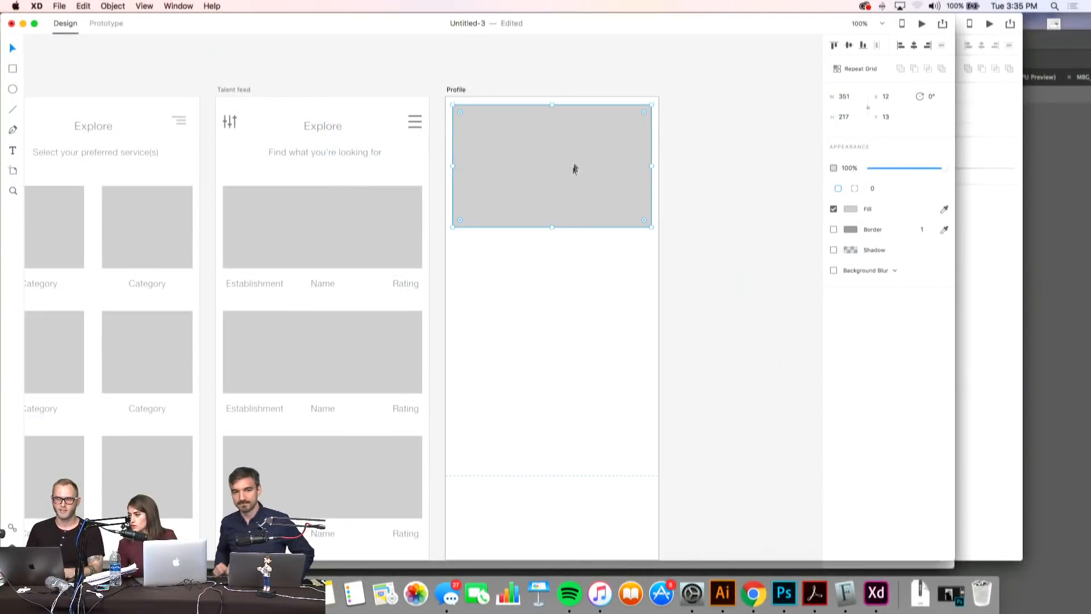
left_click_drag(560, 180, 554, 172)
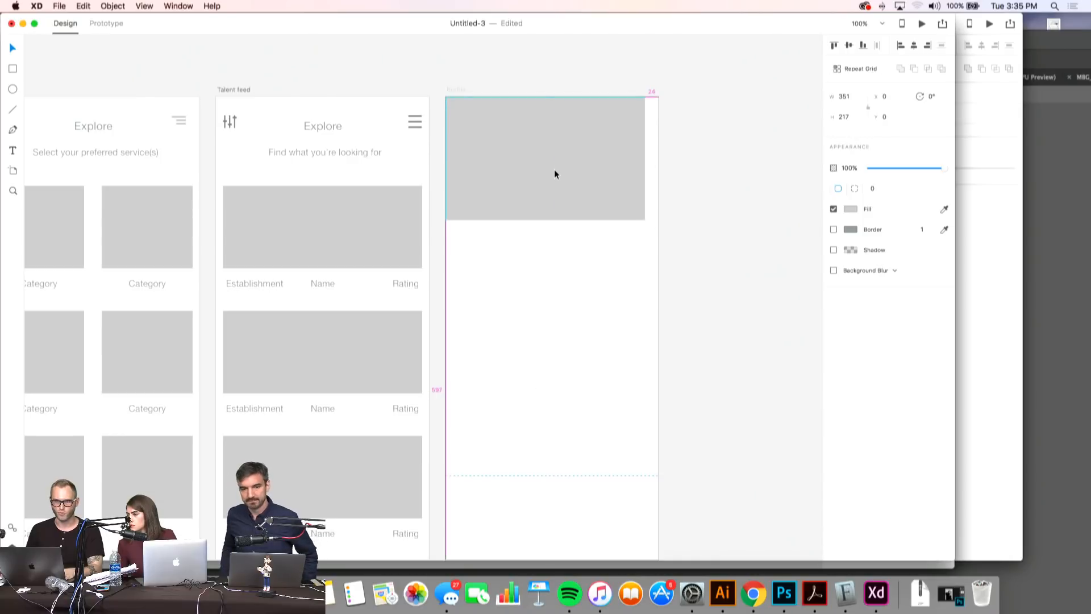
left_click_drag(646, 221, 658, 238)
left_click(560, 271)
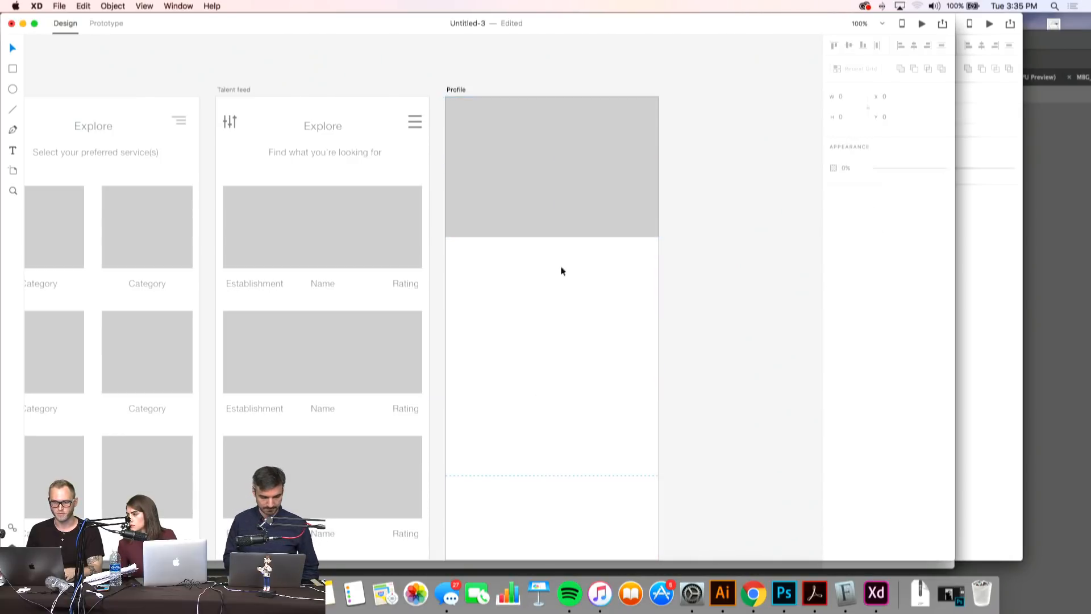
- Copy a dark gray color swatch from the Personalization artboard onto Profile, centered across the lower edge of the header rectangle
scroll(560, 270, "left", 5)
scroll(295, 232, "left", 5)
left_click(233, 301)
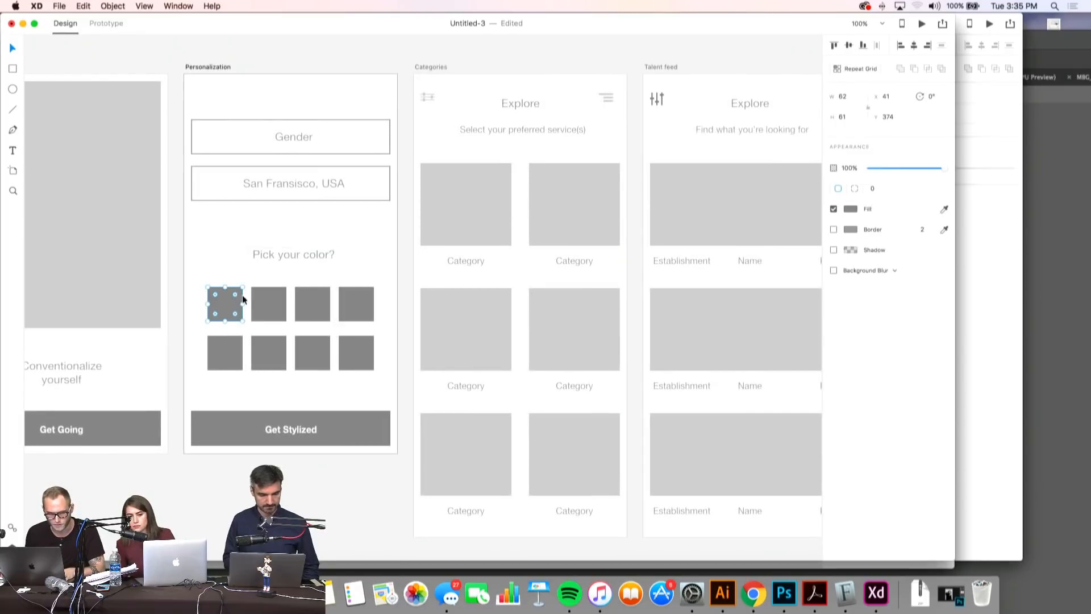
scroll(487, 279, "right", 8)
key("super+v")
left_click_drag(493, 329, 565, 250)
left_click(626, 178)
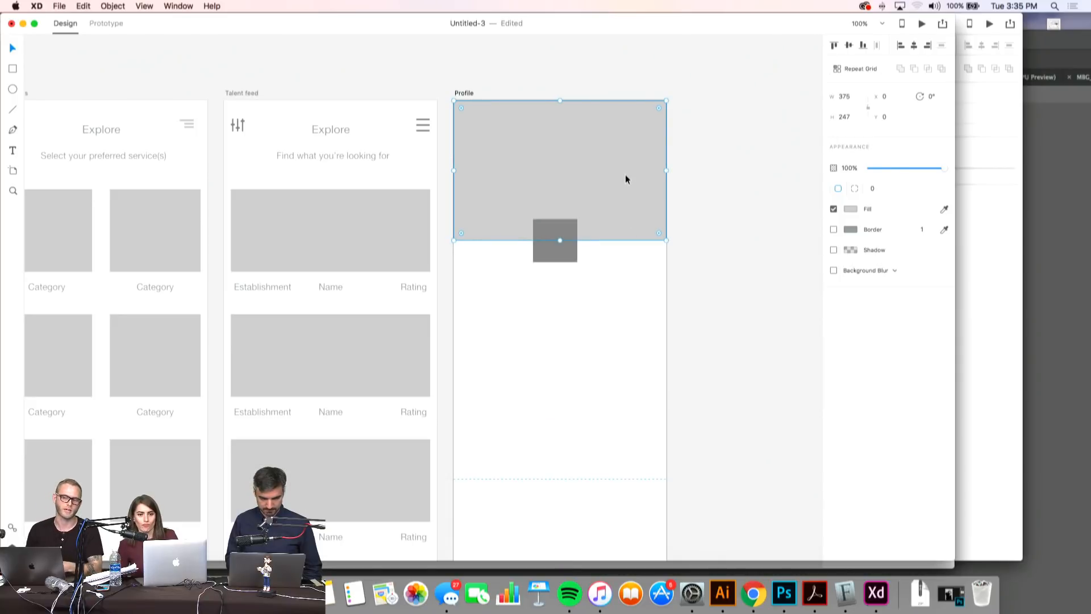
left_click(560, 237)
left_click_drag(561, 231, 553, 232)
left_click(519, 248)
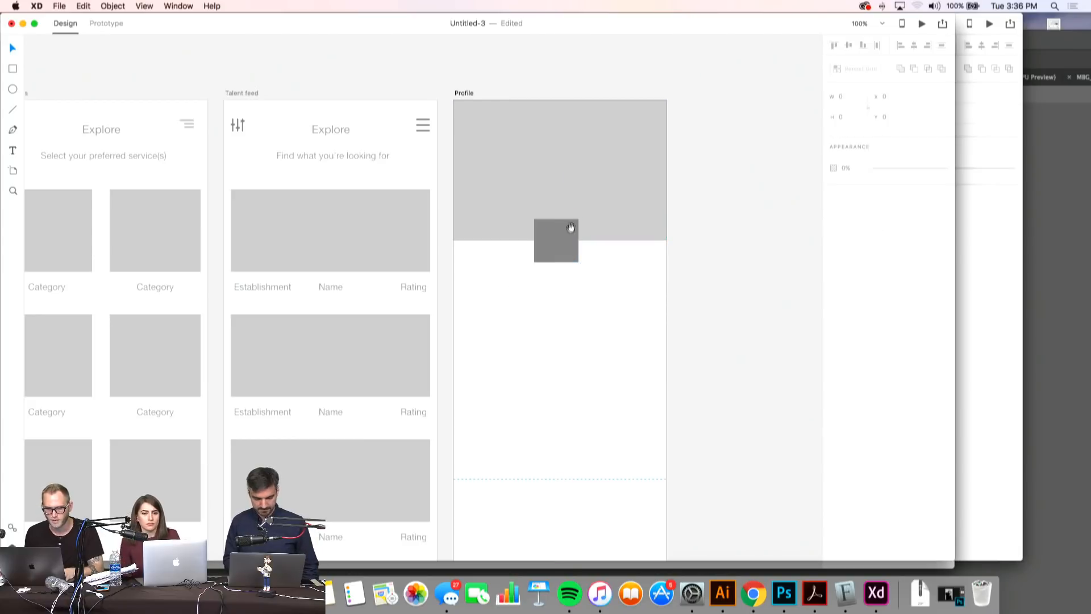
left_click_drag(519, 244, 517, 173)
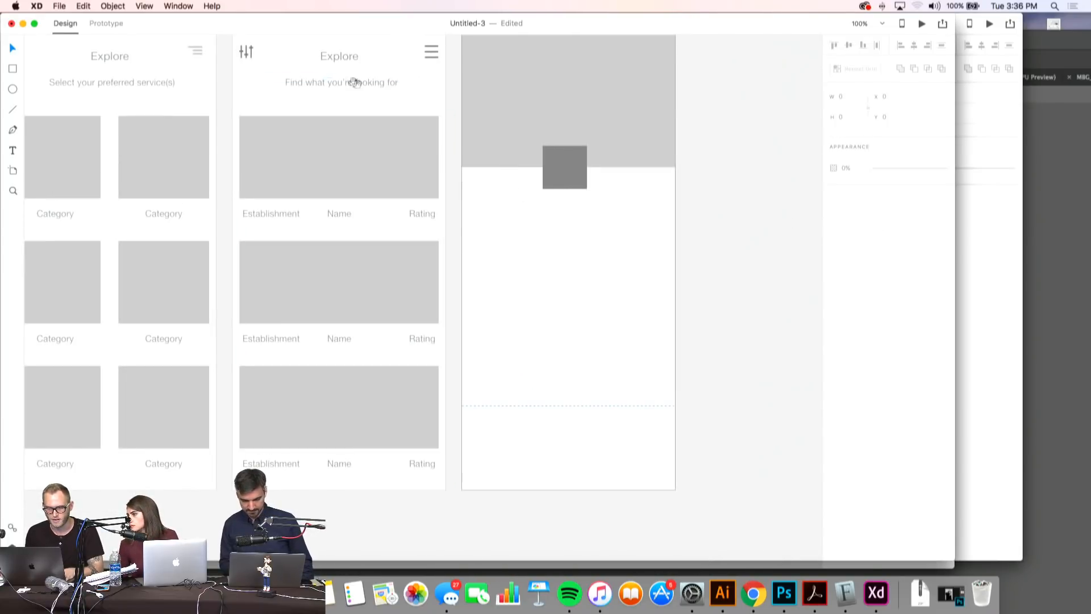
left_click_drag(353, 81, 361, 93)
left_click_drag(373, 98, 377, 100)
key("super+z")
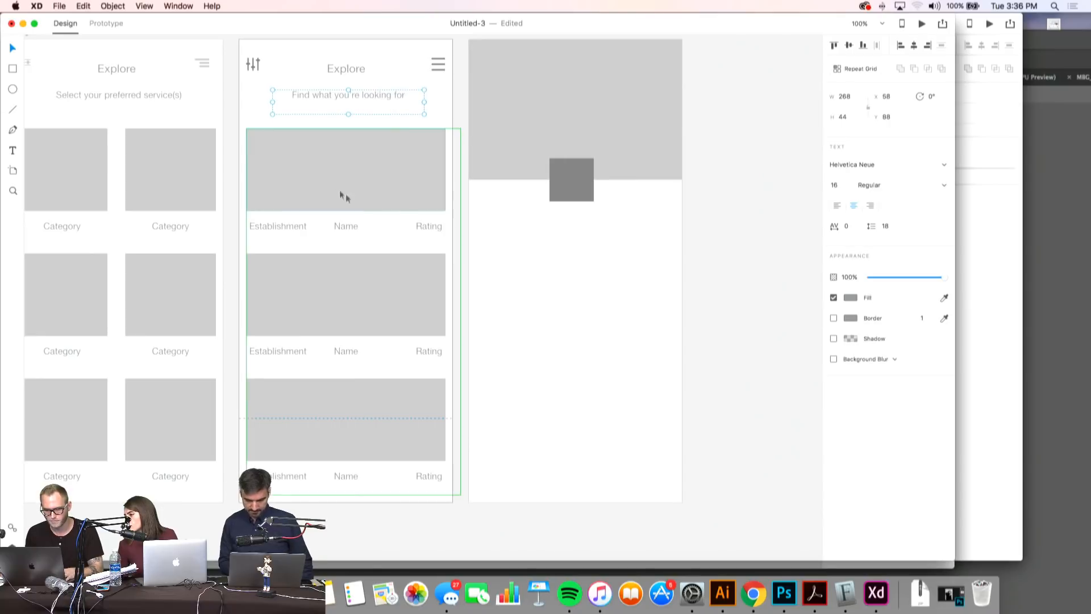
left_click(343, 226)
key("super+c")
key("super+v")
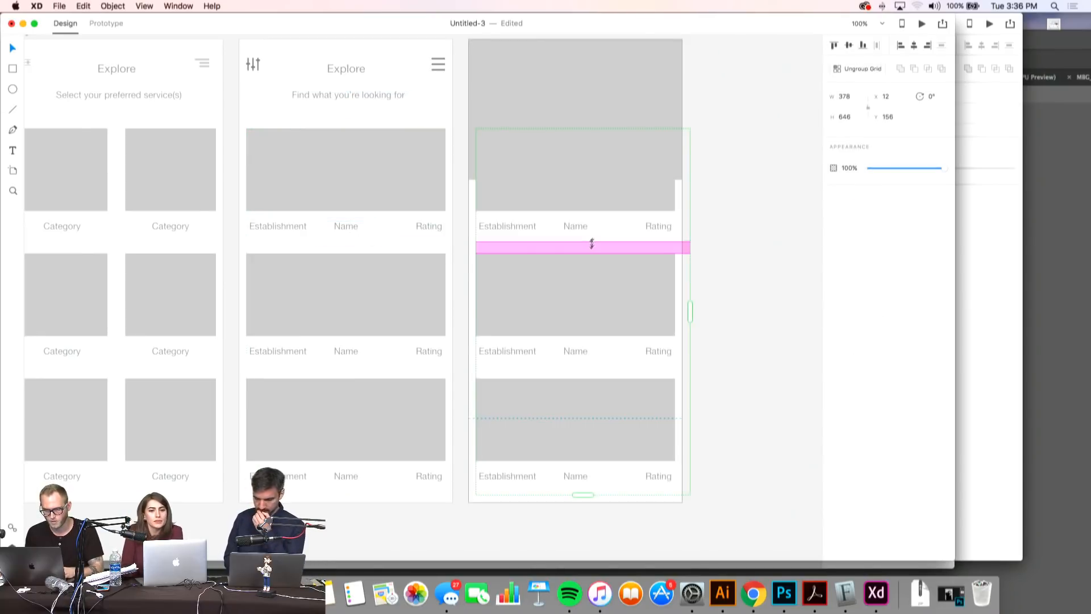
key("super+z")
- Copy the Name label from the Talent feed grid onto the Profile artboard and center it just below the dark gray square
double_click(346, 227)
key("super+c")
left_click(611, 258)
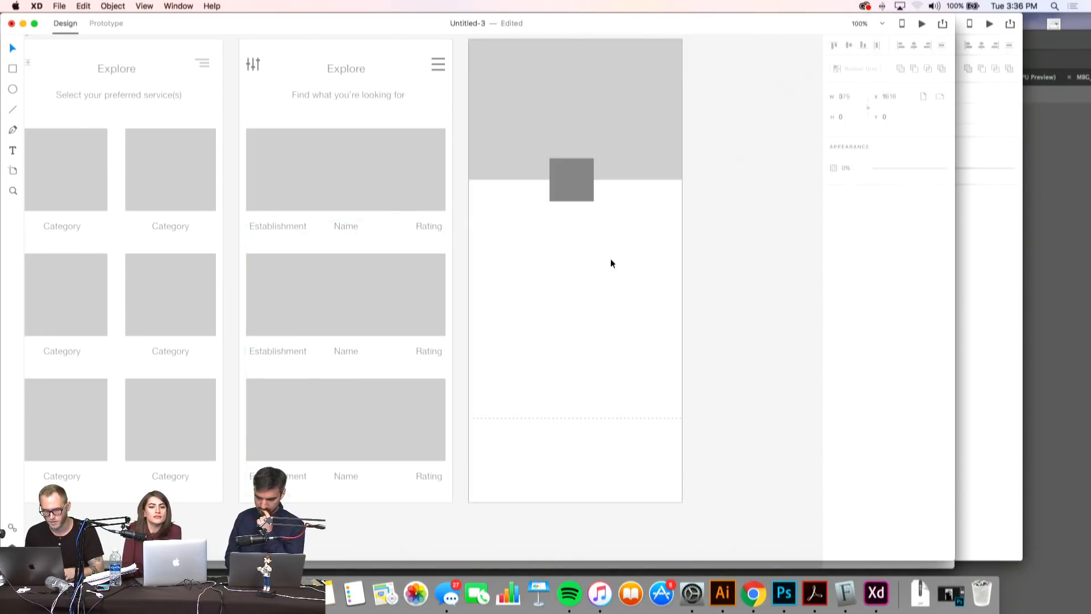
key("super+v")
left_click_drag(580, 229, 572, 223)
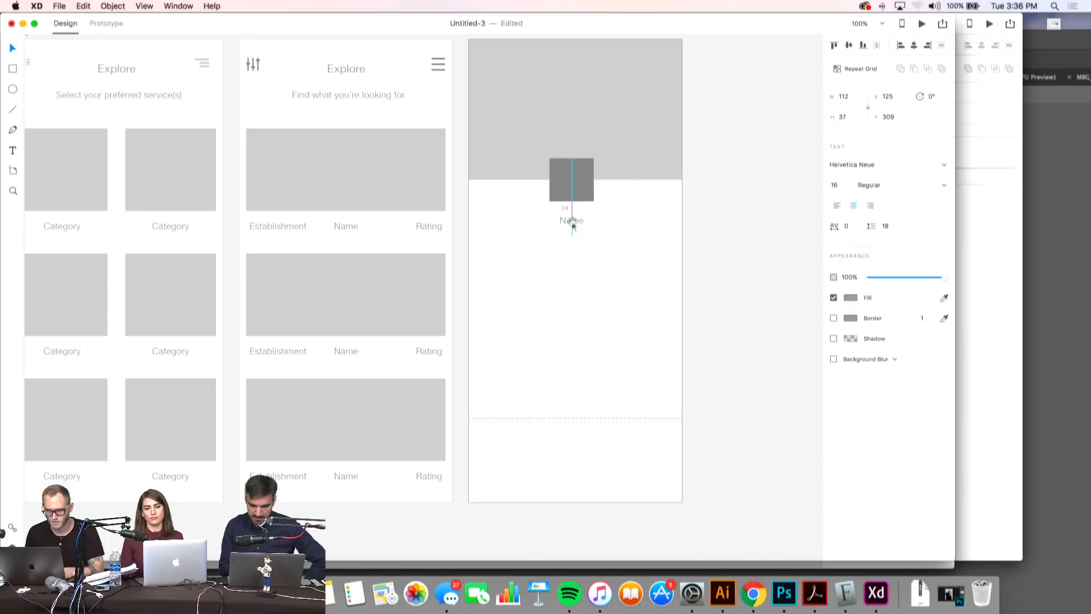
left_click(583, 275)
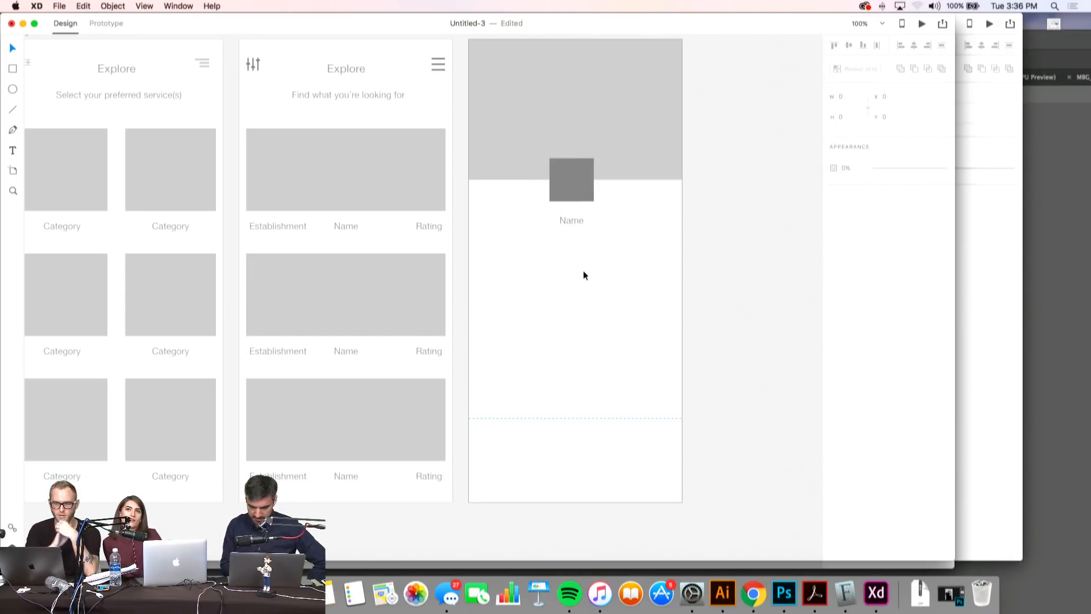
left_click_drag(571, 220, 572, 222)
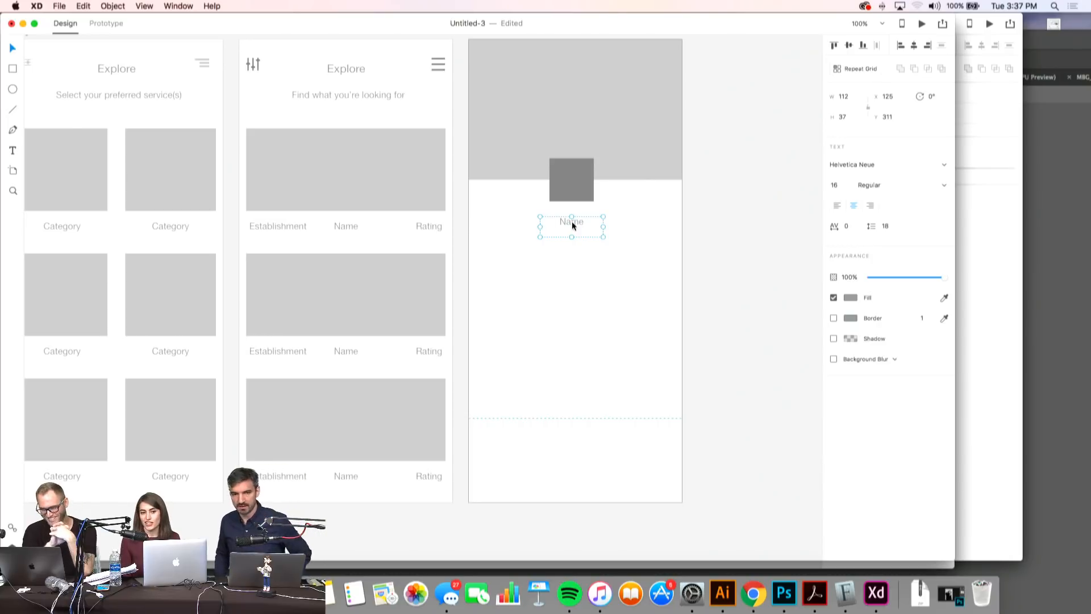
left_click_drag(568, 224, 690, 257)
key("Up")
key("Up")
left_click(718, 291)
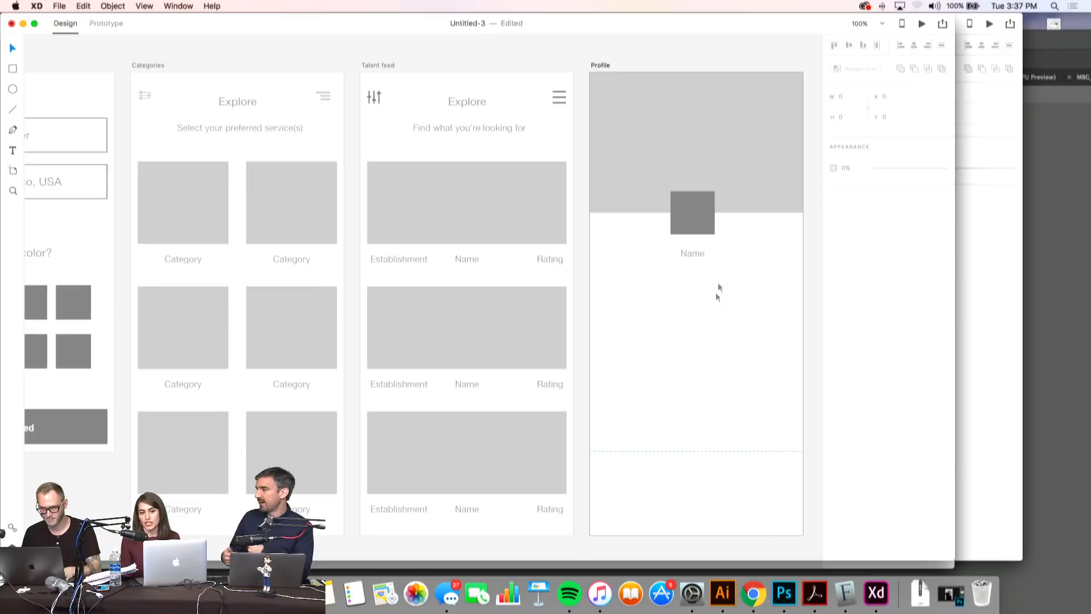
left_click_drag(774, 441, 621, 438)
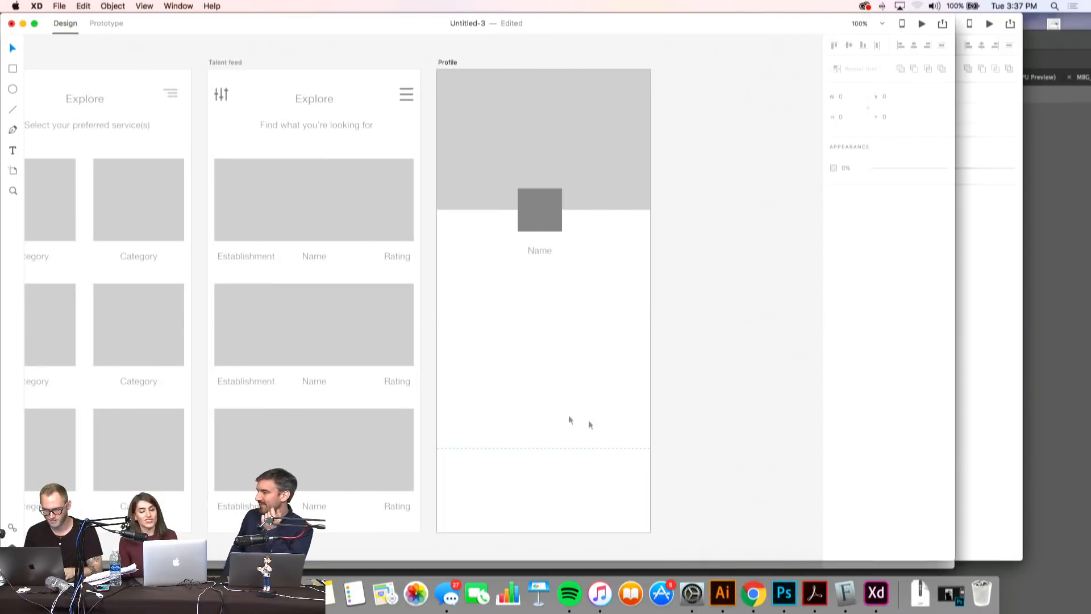
left_click(711, 589)
left_click_drag(435, 293, 594, 314)
key("v")
left_click_drag(512, 250, 641, 297)
key("super+Tab")
left_click_drag(412, 299, 594, 344)
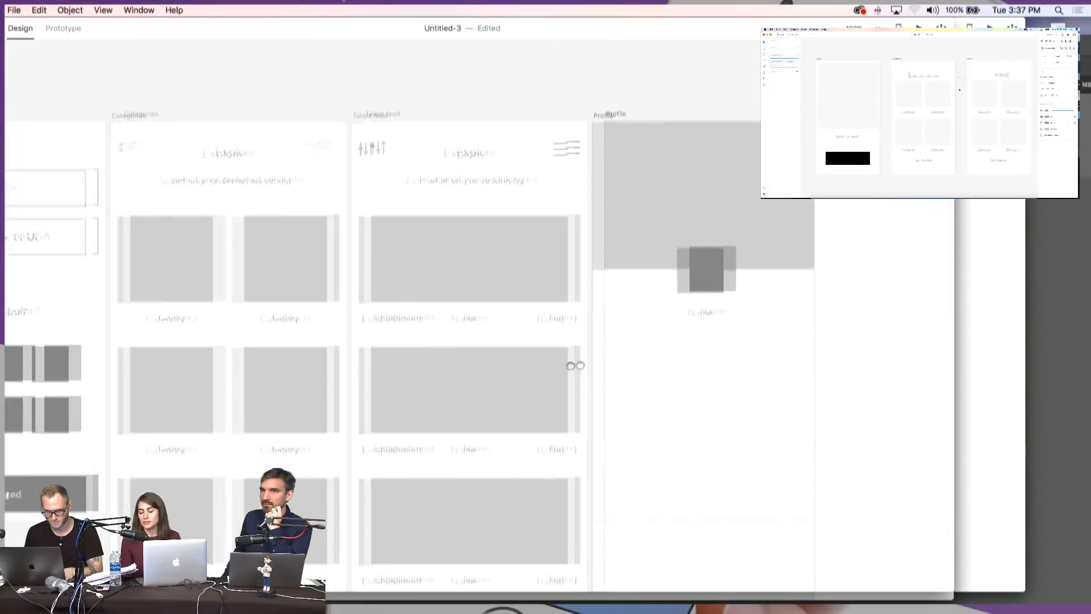
left_click_drag(481, 292, 822, 286)
scroll(815, 305, "right", 10)
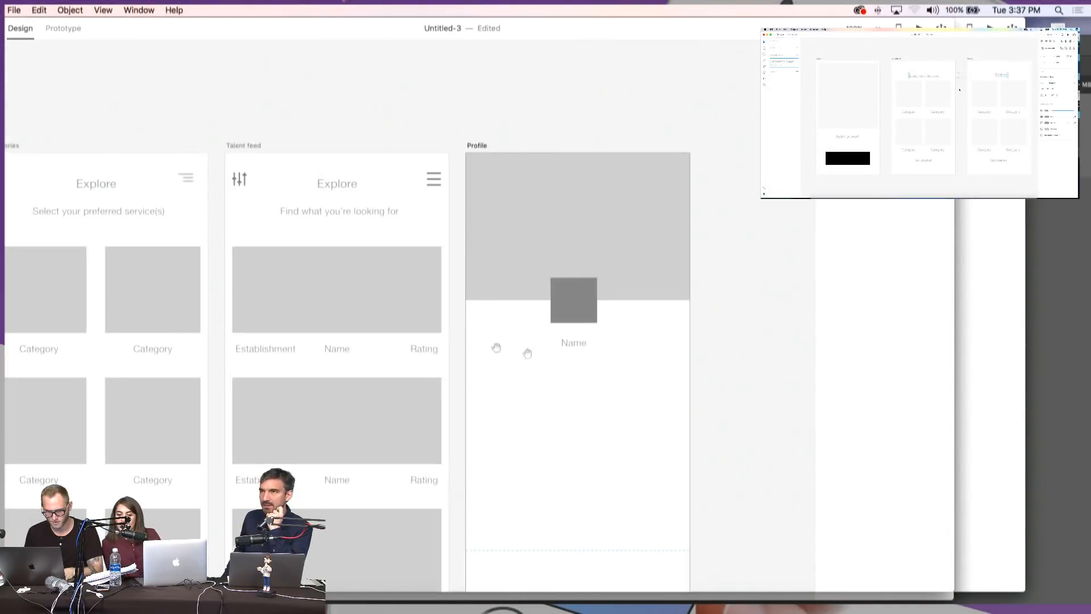
- Draw a small square about 15 by 15 below and left of the Name label, without border and filled with #000000
scroll(453, 339, "up", 3)
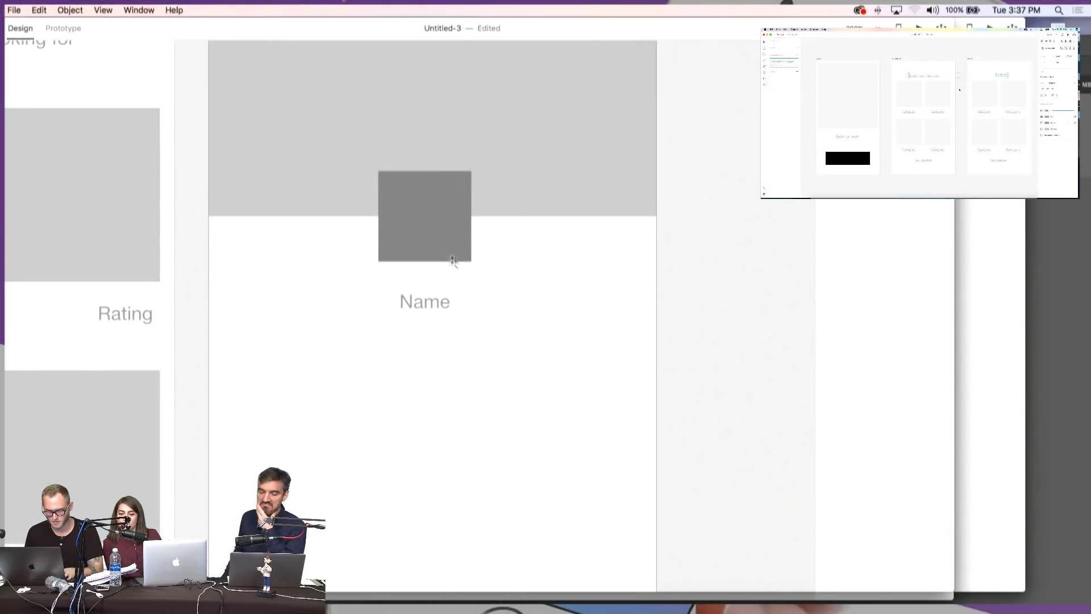
scroll(396, 292, "up", 3)
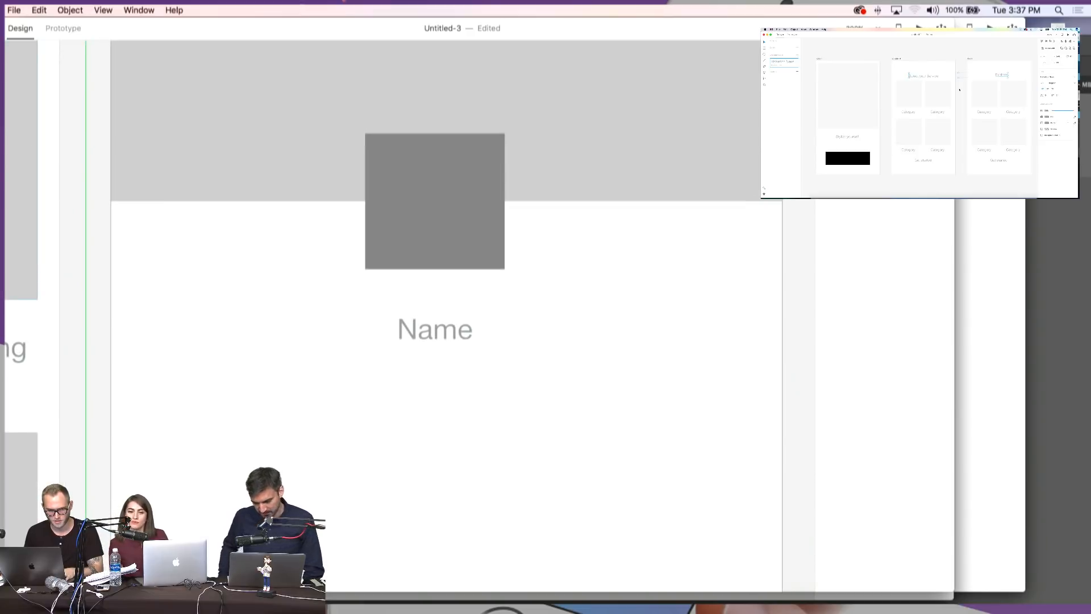
scroll(316, 312, "down", 2)
left_click_drag(282, 304, 333, 338)
key("Down")
key("Down")
left_click_drag(250, 324, 278, 351)
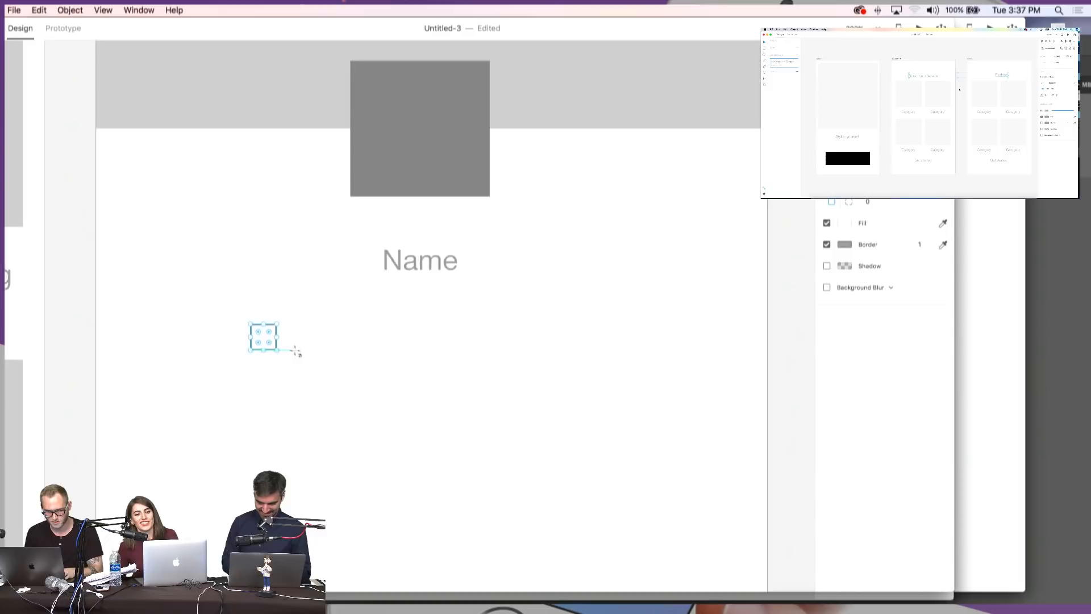
left_click(826, 246)
left_click(845, 223)
left_click_drag(789, 234, 653, 304)
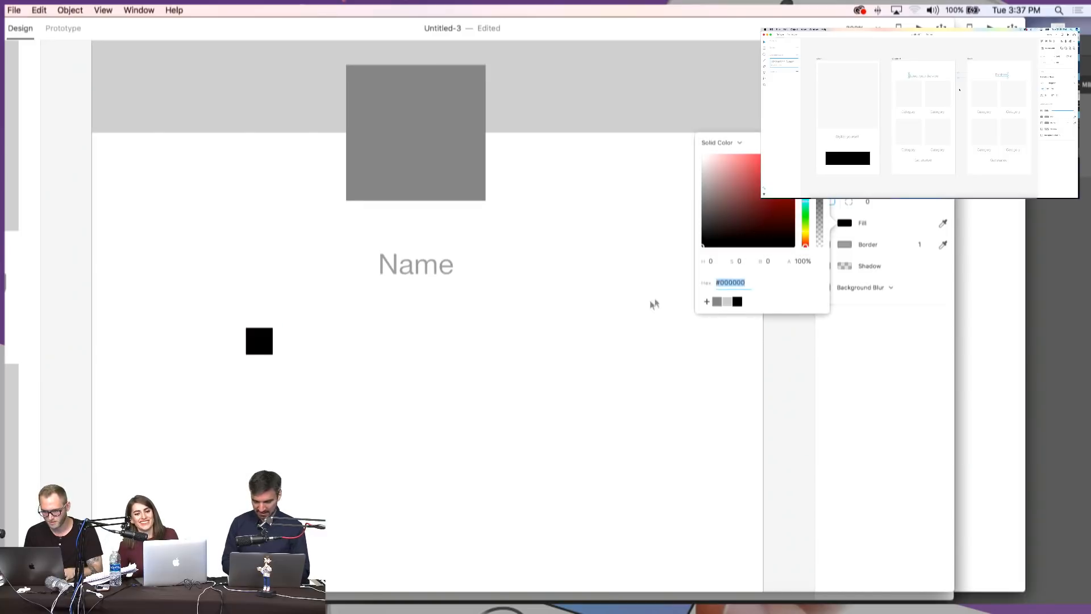
- Duplicate the black square in place and rotate one of the two to form an eight-pointed star
key("v")
scroll(277, 368, "down", 1)
left_click(263, 336)
left_click_drag(308, 323, 296, 300)
key("z")
left_click(300, 317)
left_click(301, 317)
key("v")
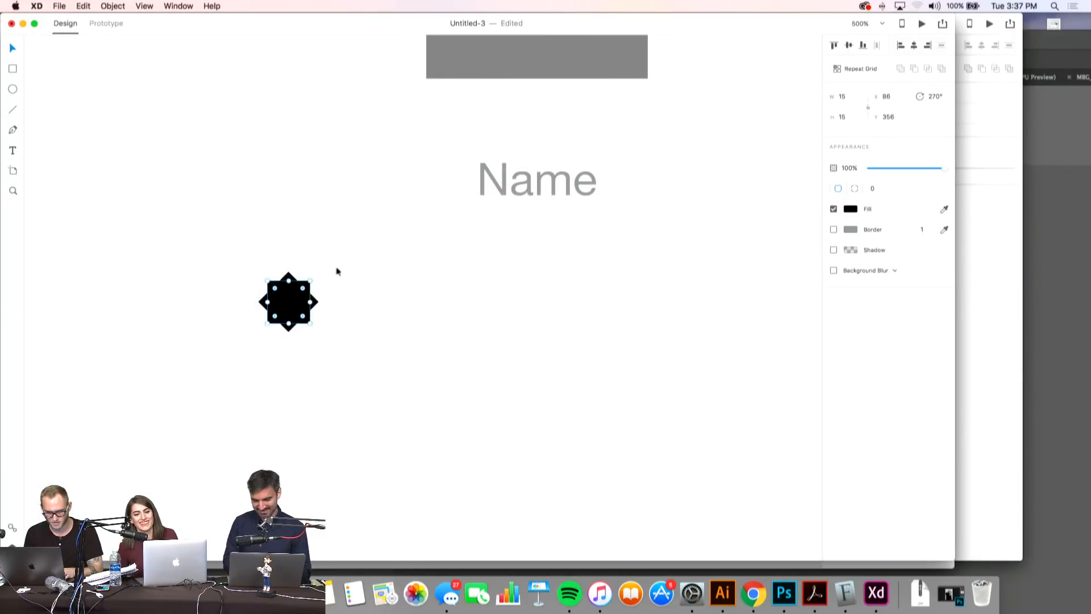
- Select both squares of the star and scale them down together to about 8.74 by 8.74 each
left_click_drag(337, 270, 232, 345)
scroll(392, 343, "down", 1)
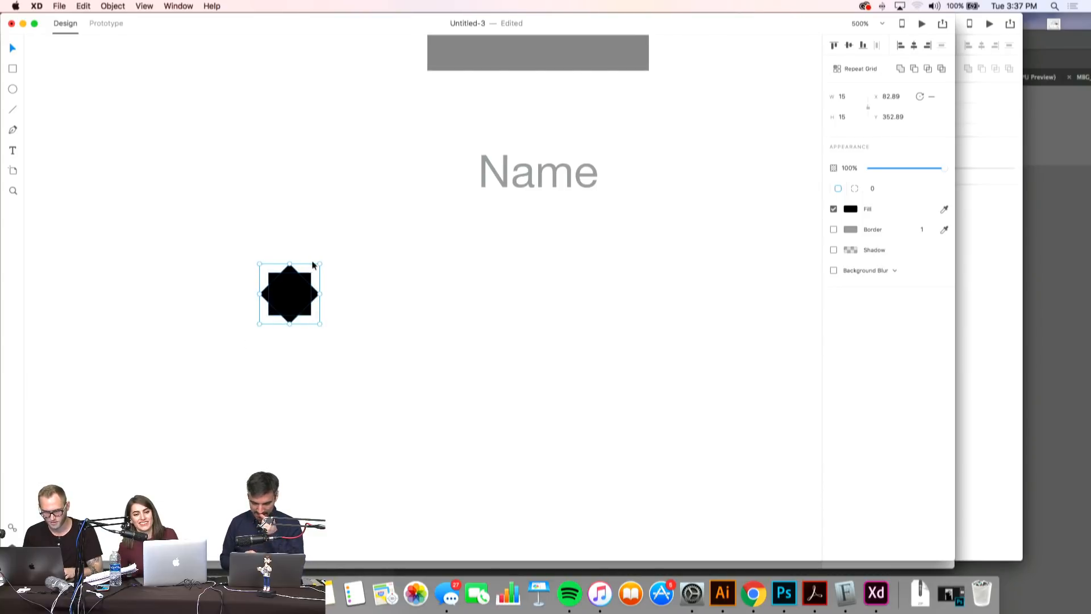
left_click(324, 288)
left_click_drag(360, 252, 243, 366)
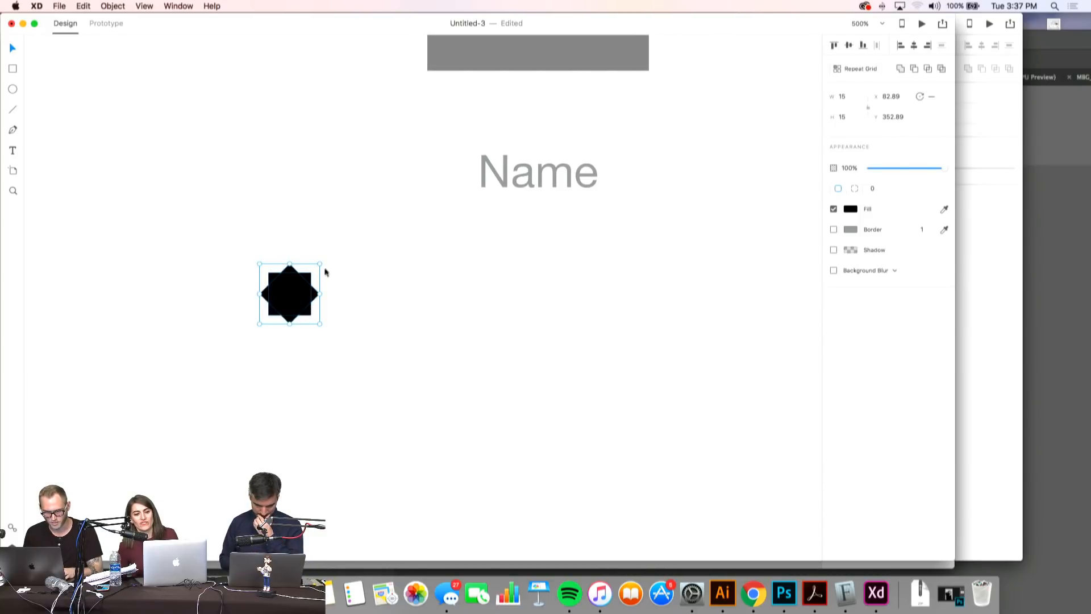
left_click(335, 282)
left_click_drag(361, 254, 265, 341)
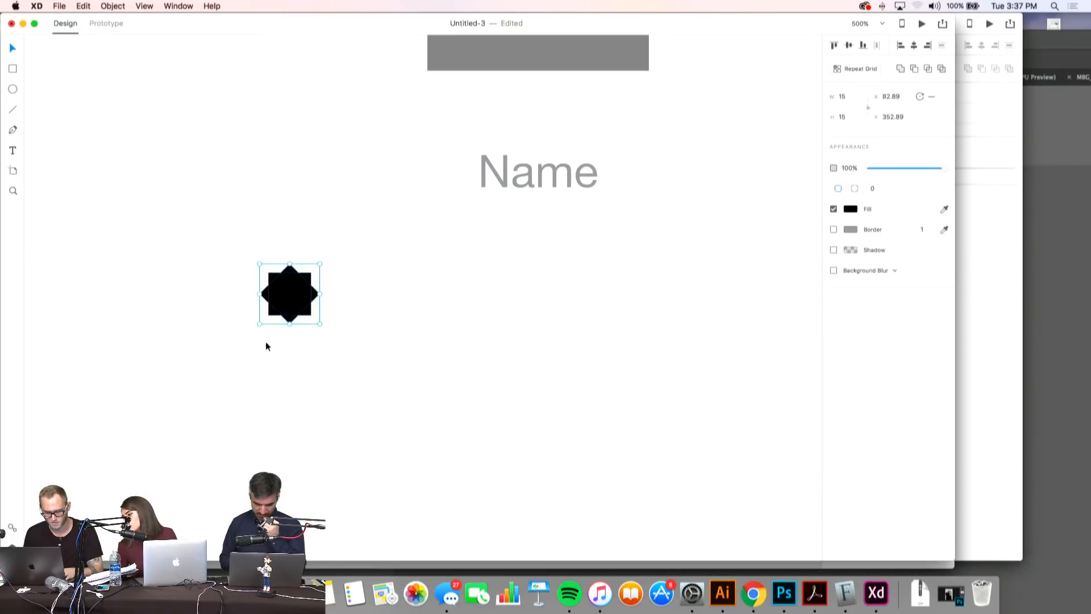
key("super+y")
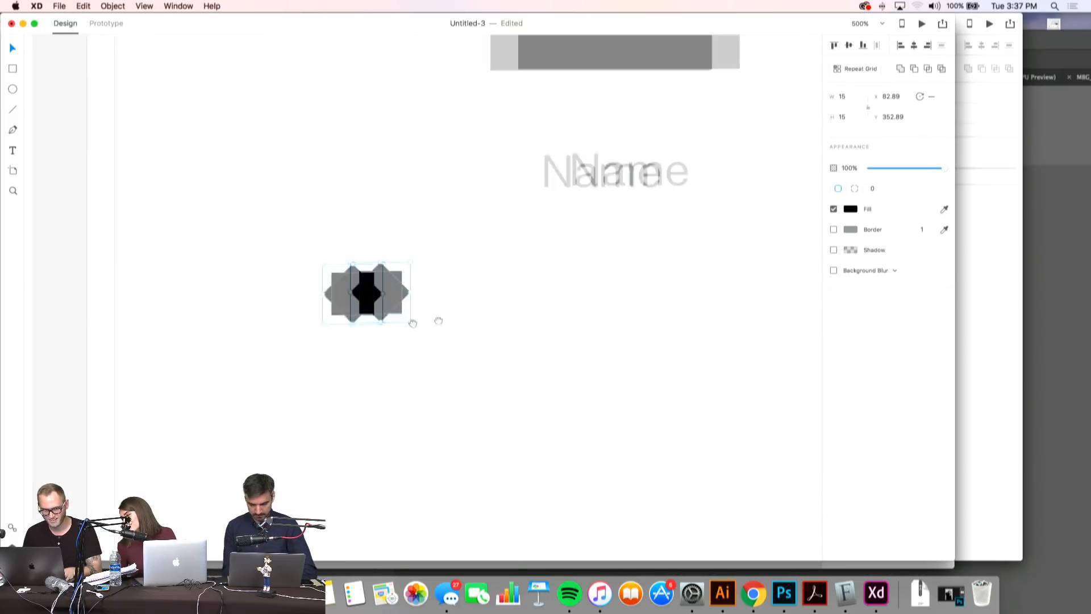
key("5")
key("0")
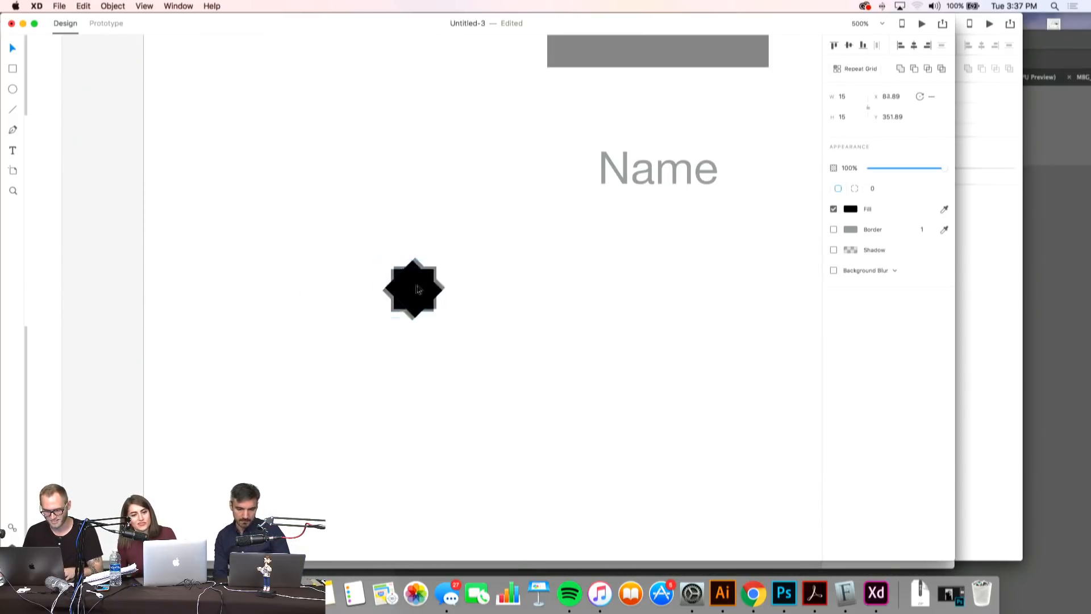
left_click_drag(441, 259, 461, 294)
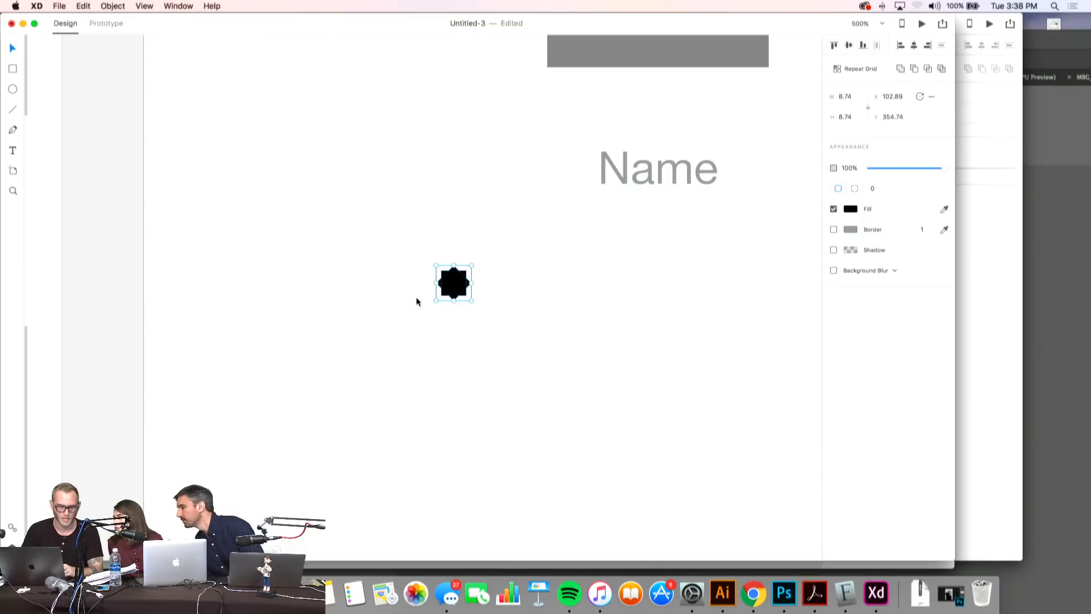
- Merge the two overlapping squares into a single star with the Add operation and set its opacity to 50%
key("5")
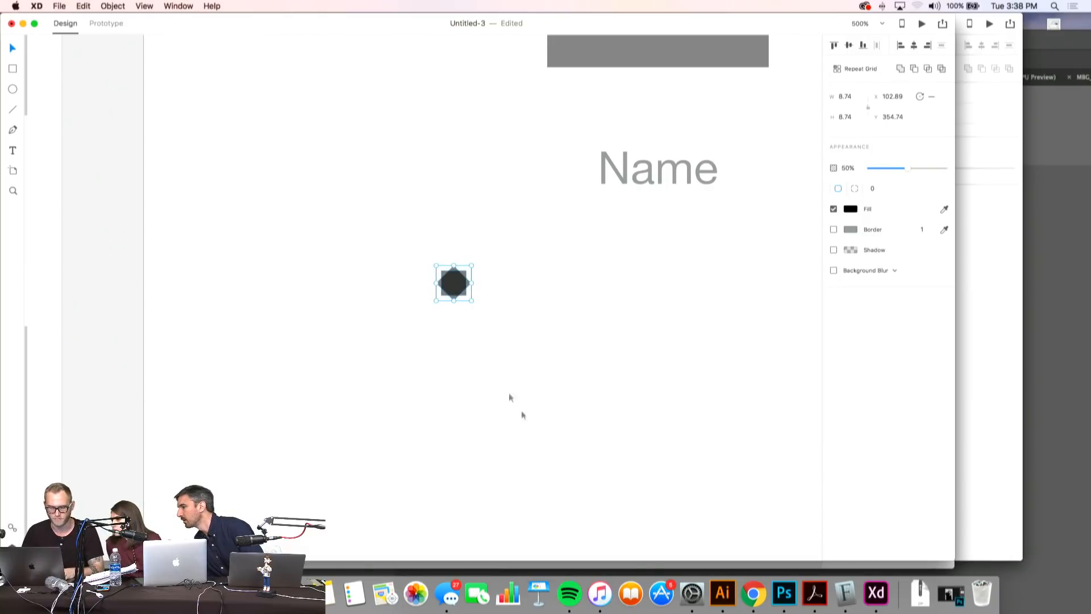
key("0")
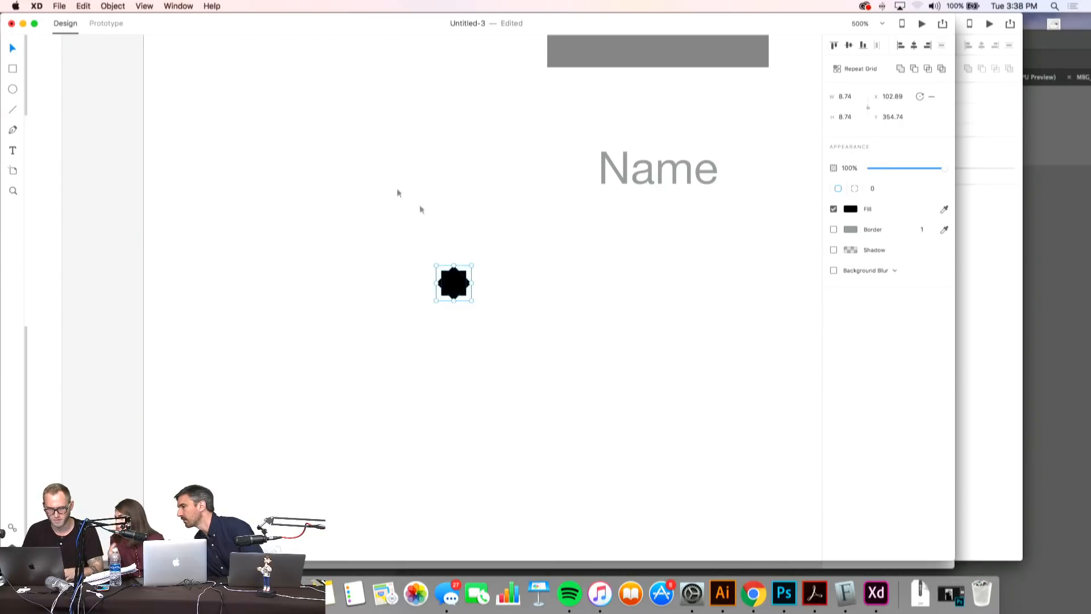
left_click(900, 69)
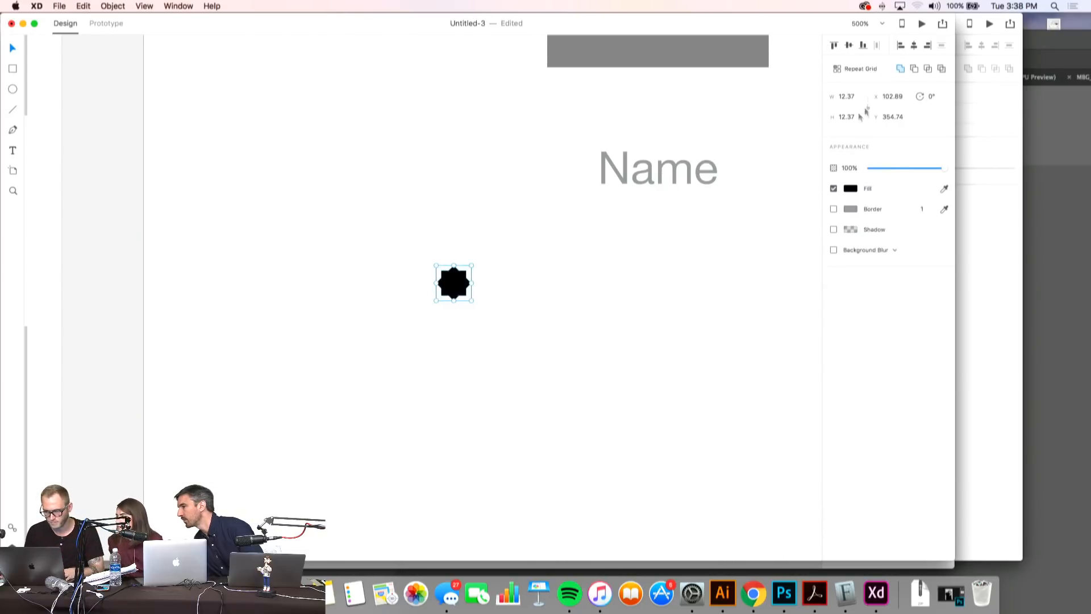
key("5")
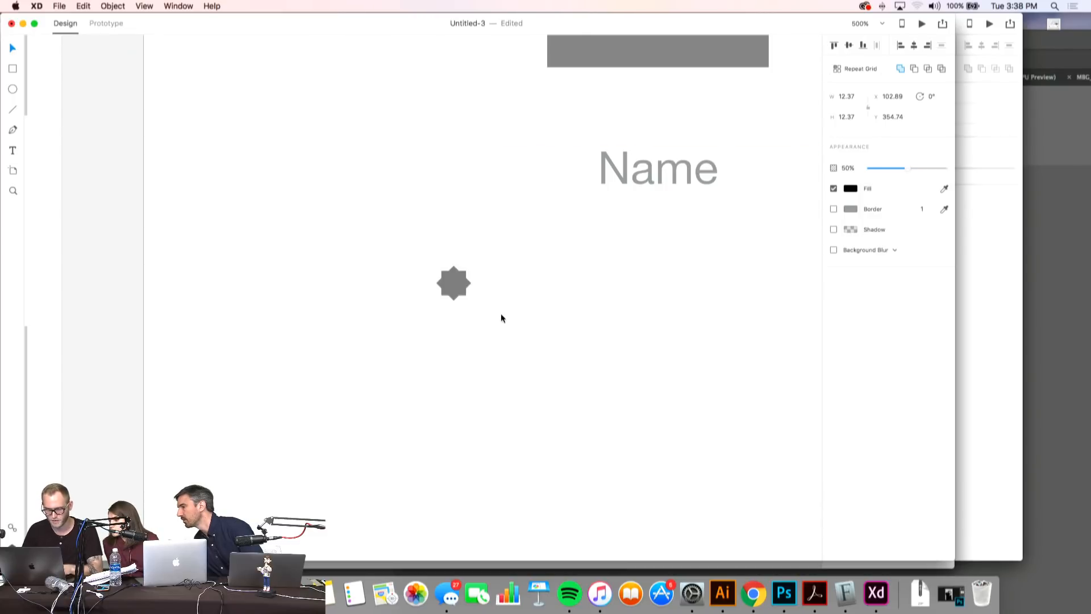
- Duplicate the star into a horizontal, evenly spaced row of five rating stars below the Name label
left_click_drag(462, 287, 572, 260)
key("super+z")
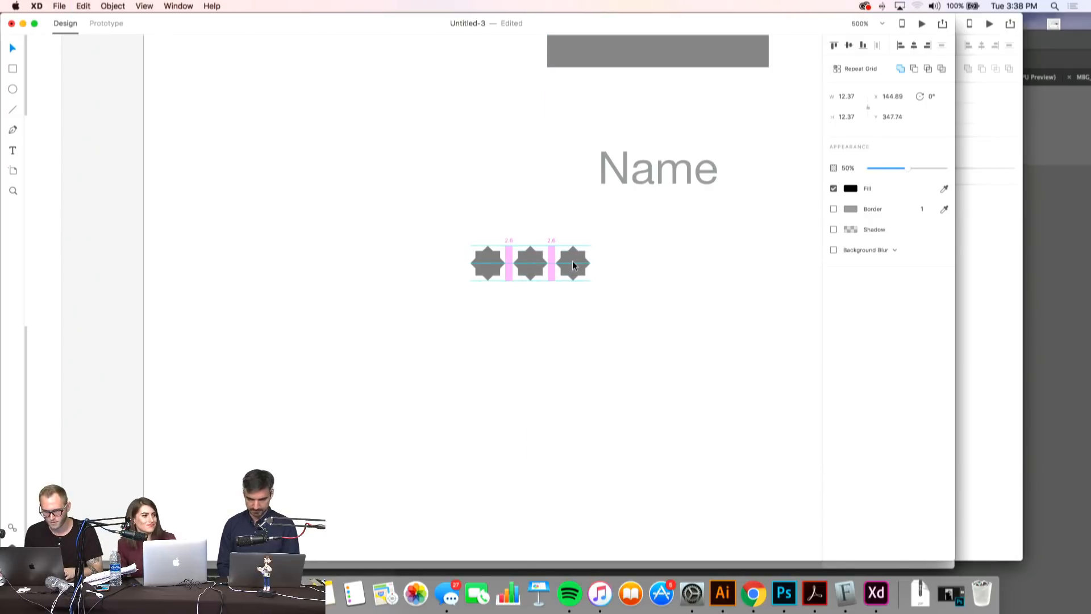
scroll(572, 261, "right", 2)
left_click(554, 262)
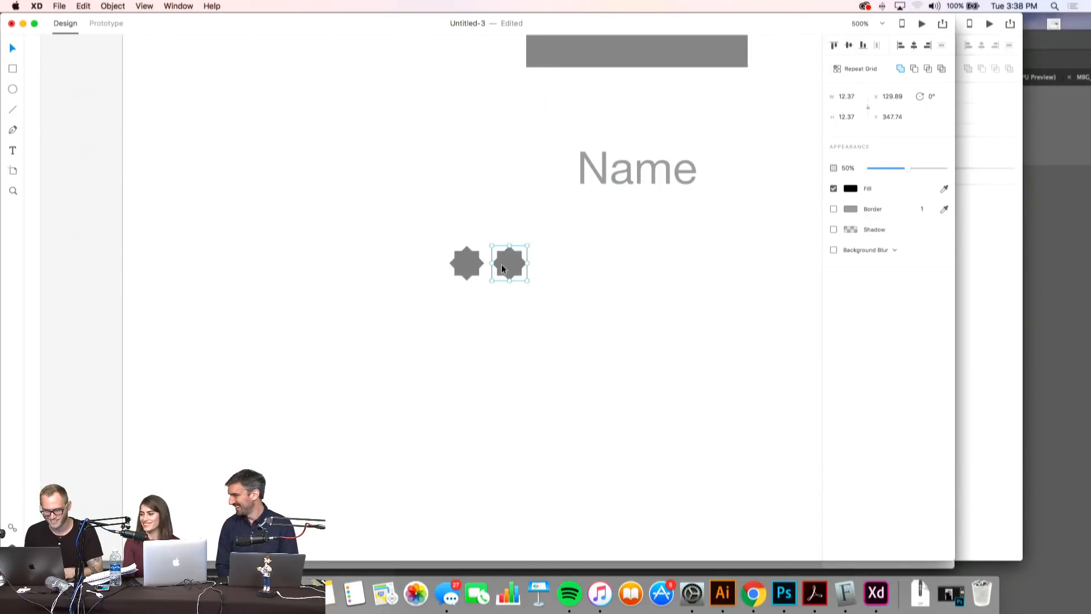
left_click_drag(502, 264, 548, 260)
scroll(548, 260, "right", 4)
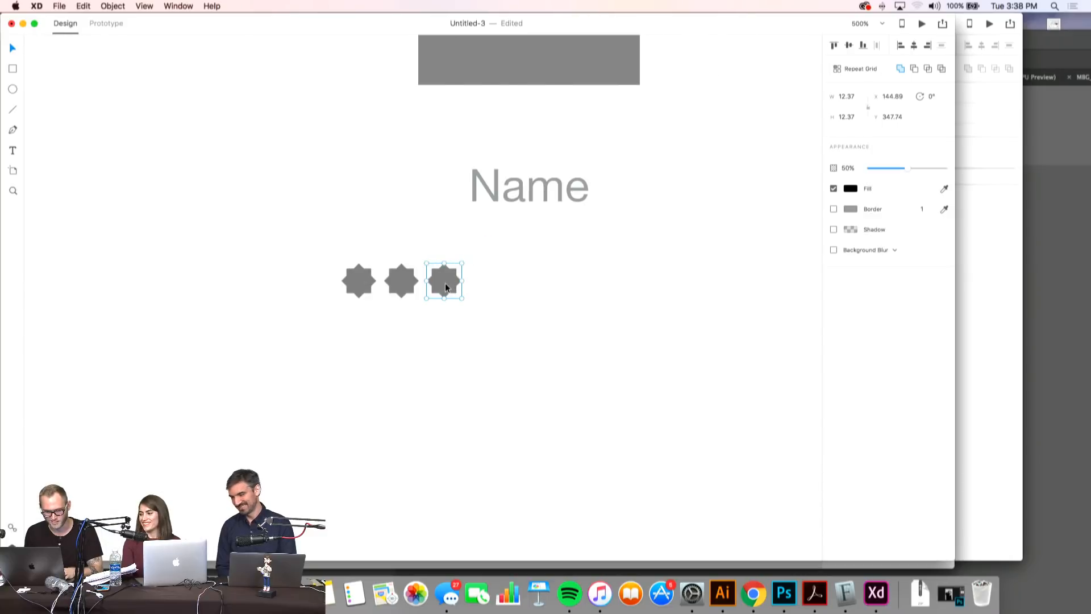
left_click_drag(445, 282, 531, 279)
left_click(410, 326)
left_click(487, 281)
left_click_drag(370, 333, 469, 310)
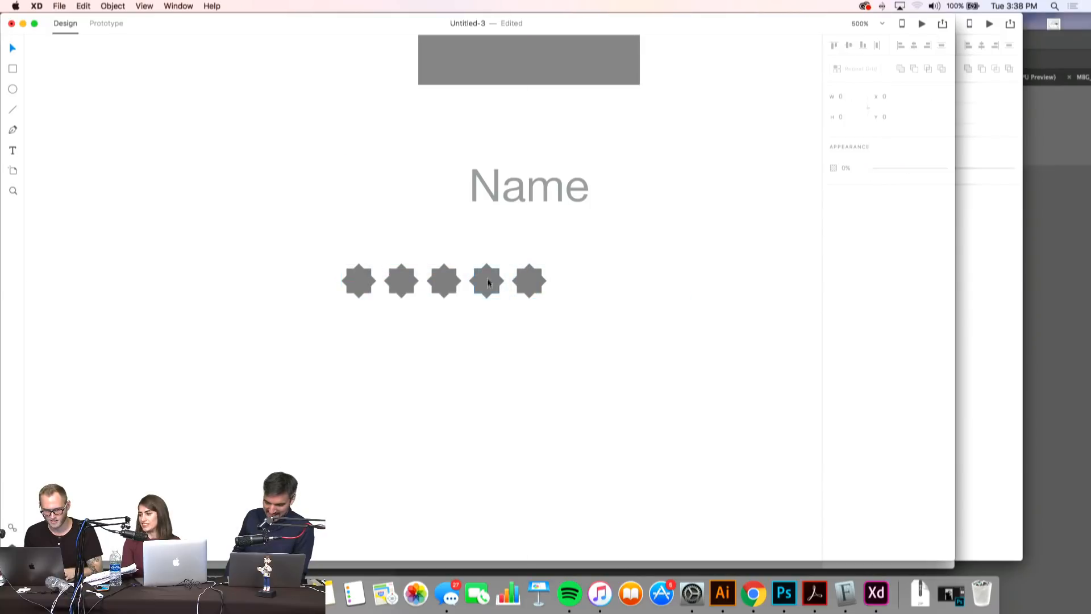
- Set the opacity of the first four rating stars to 100%, leaving out the fifth
left_click(488, 281)
left_click(438, 282, "shift")
left_click(397, 285, "shift")
left_click(363, 290, "shift")
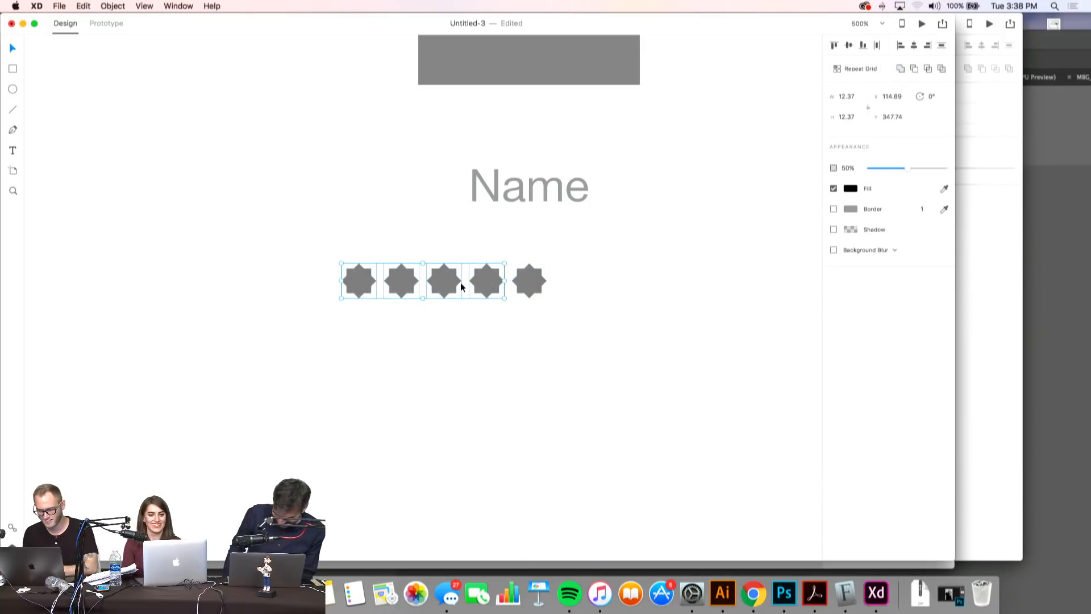
key("0")
- Centre the row of five rating stars horizontally under the Name label and nudge it down to a Y position of 352.74
left_click_drag(353, 325, 619, 246)
key("z")
left_click(576, 318)
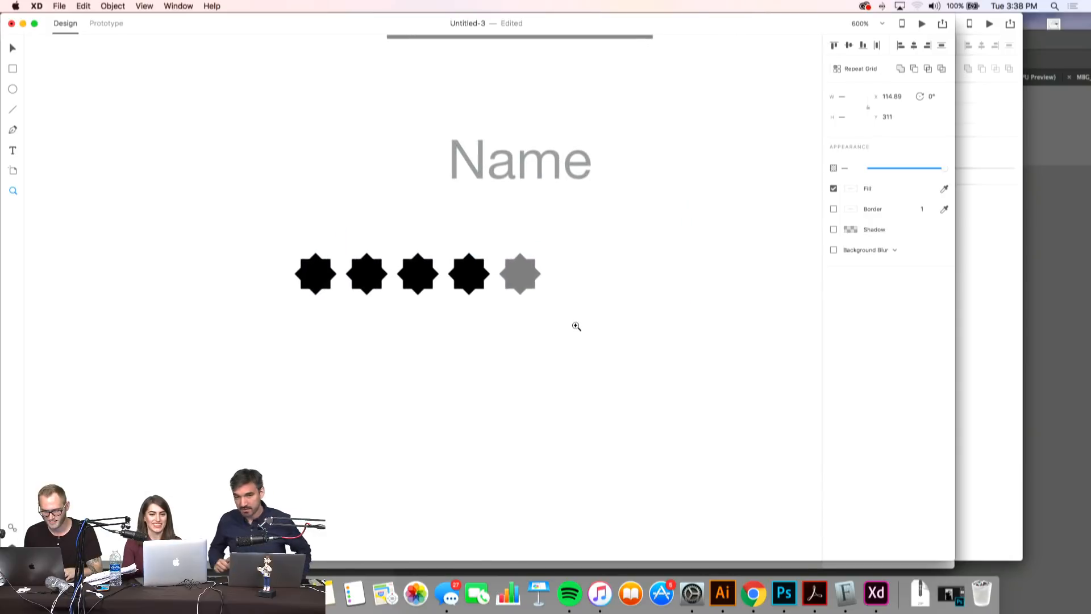
left_click(577, 326, "alt")
key("v")
left_click_drag(572, 332, 366, 290)
left_click_drag(426, 291, 498, 290)
key("Down")
key("Down")
key("Down")
key("Down")
key("Down")
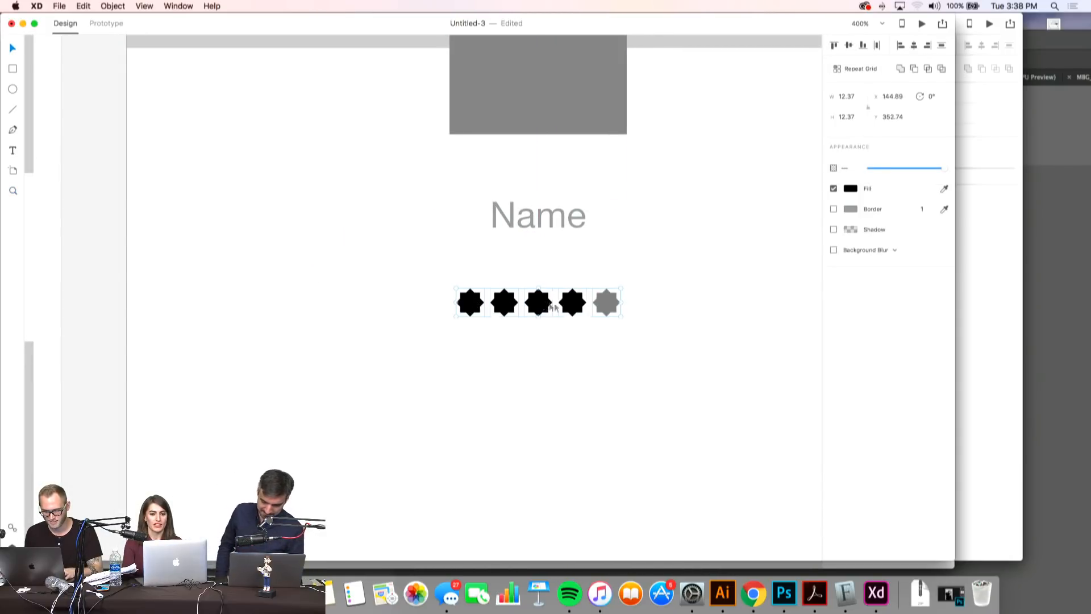
- Enlarge the row of rating stars slightly and open the duplicate Name text box below it for editing
left_click_drag(621, 288, 647, 270)
left_click_drag(635, 294, 560, 236)
left_click(554, 332)
left_click(576, 308, "alt+super")
left_click(514, 269, "alt+super")
left_click(515, 269, "alt+super")
left_click(515, 269, "alt+super")
double_click(561, 236)
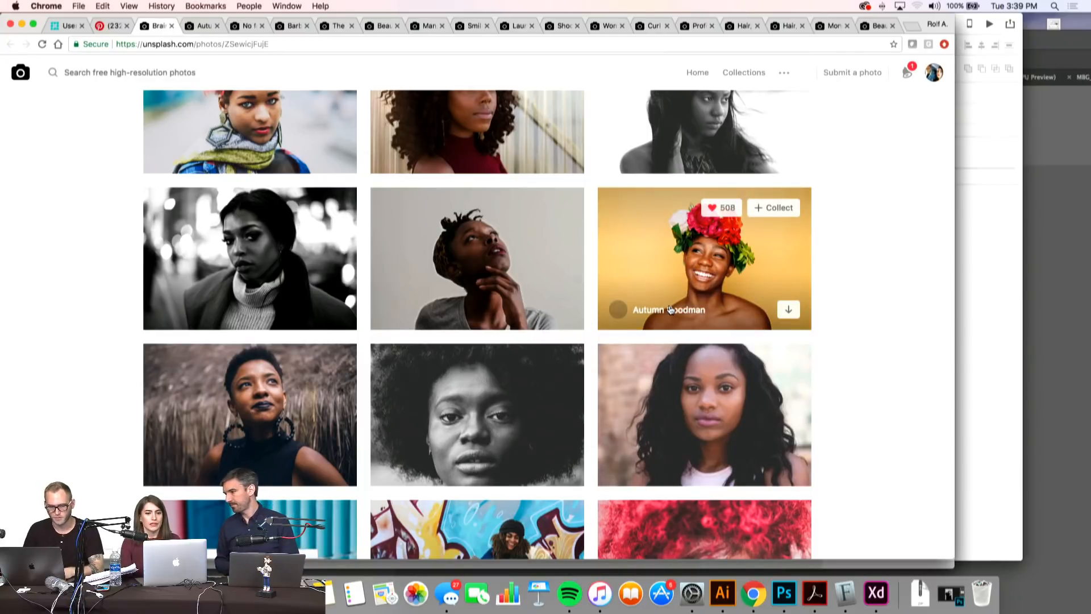
- Search the web for loremipsum in a new Chrome tab and close that tab
key("ctrl+t")
type("lorem")
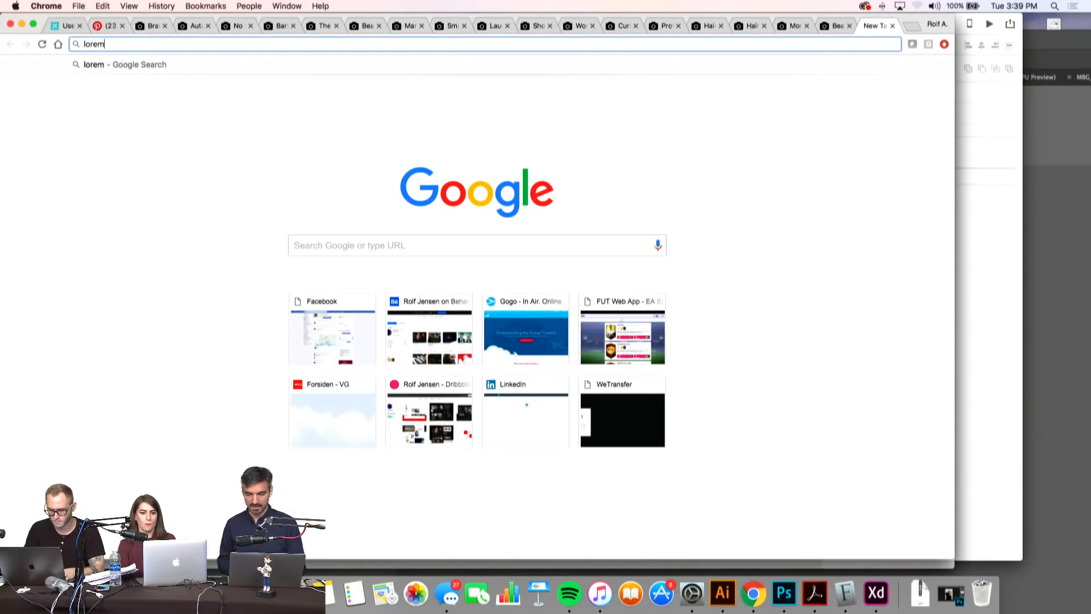
type("ipsum]")
key("Return")
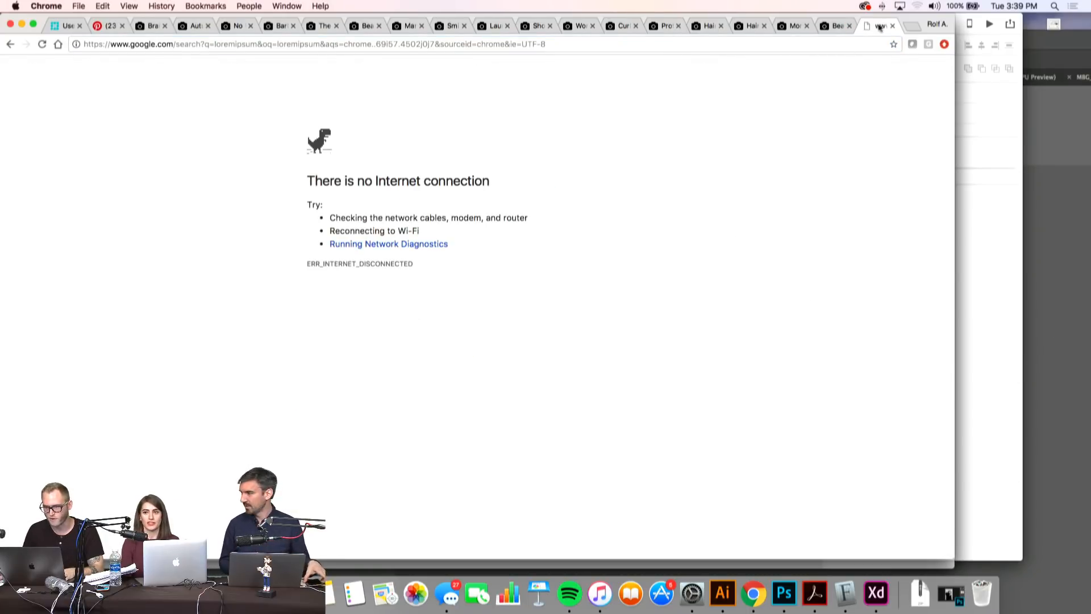
left_click(893, 26)
left_click(993, 237)
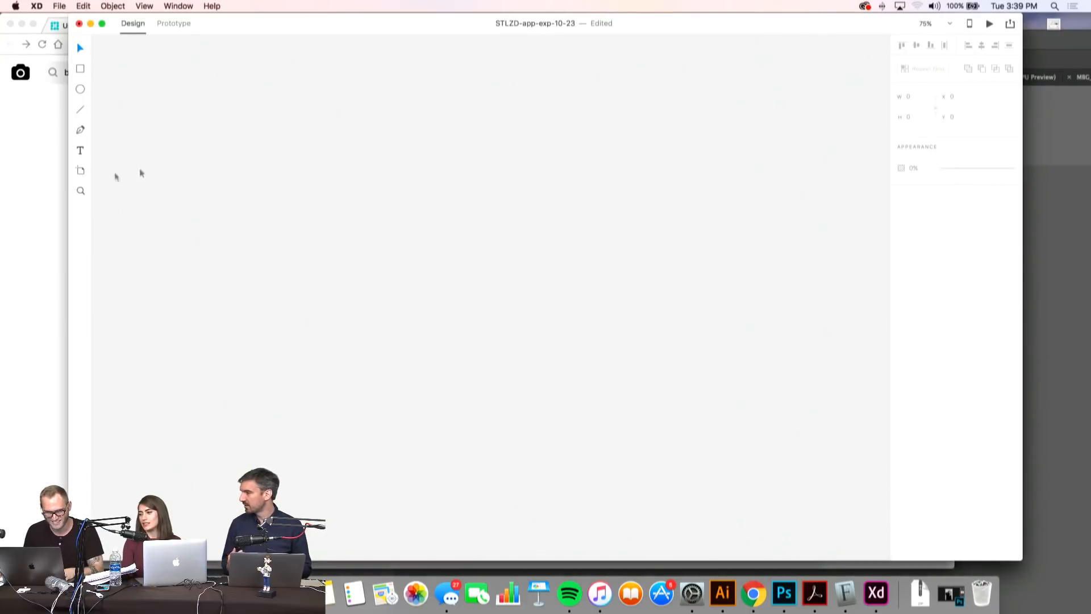
scroll(359, 157, "up", 5)
scroll(360, 158, "down", 5)
left_click(7, 202)
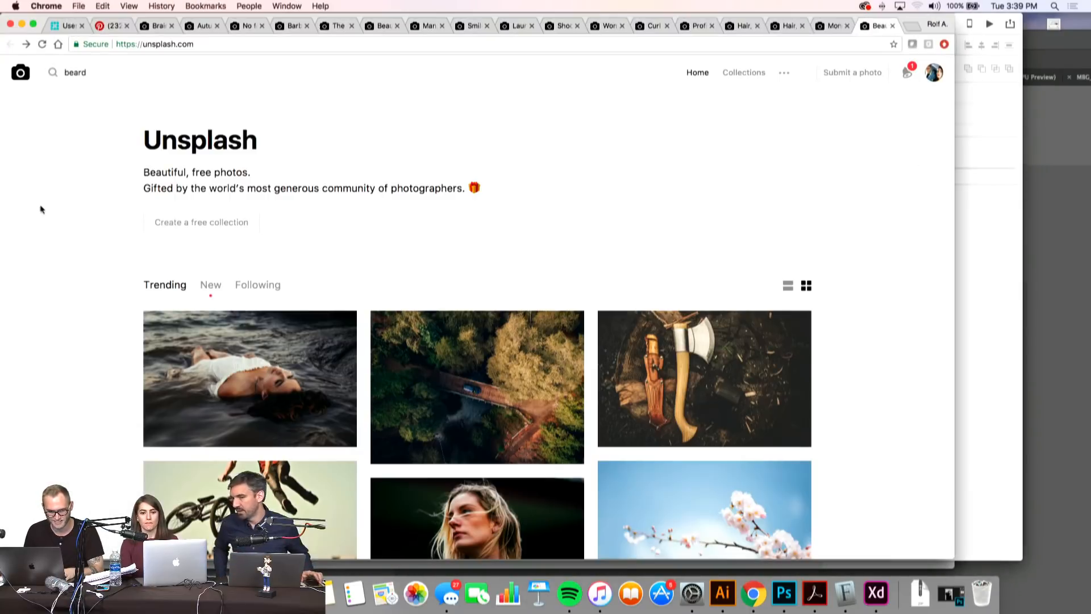
scroll(465, 227, "down", 1)
left_click(968, 352)
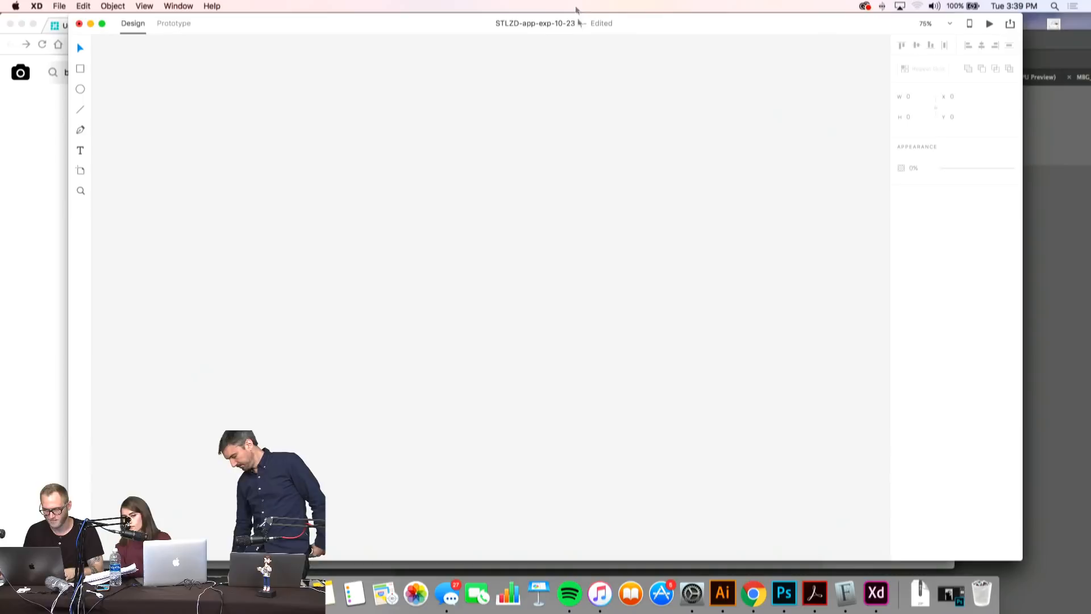
- Bring up the empty Untitled-2 and Untitled-1 documents in XD and close both of them
left_click(881, 600)
right_click(882, 601)
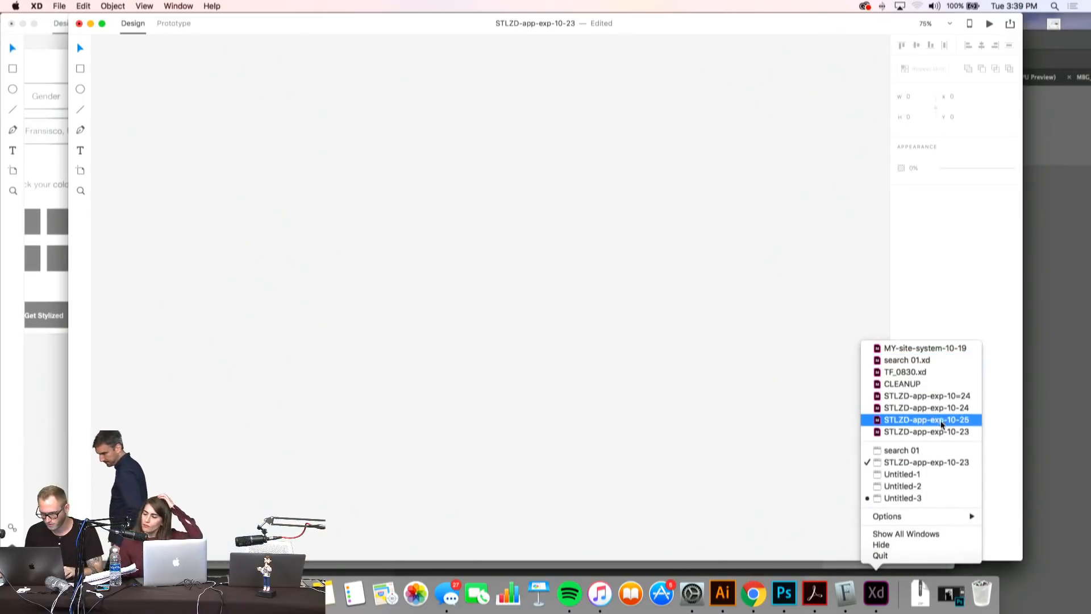
left_click(941, 487)
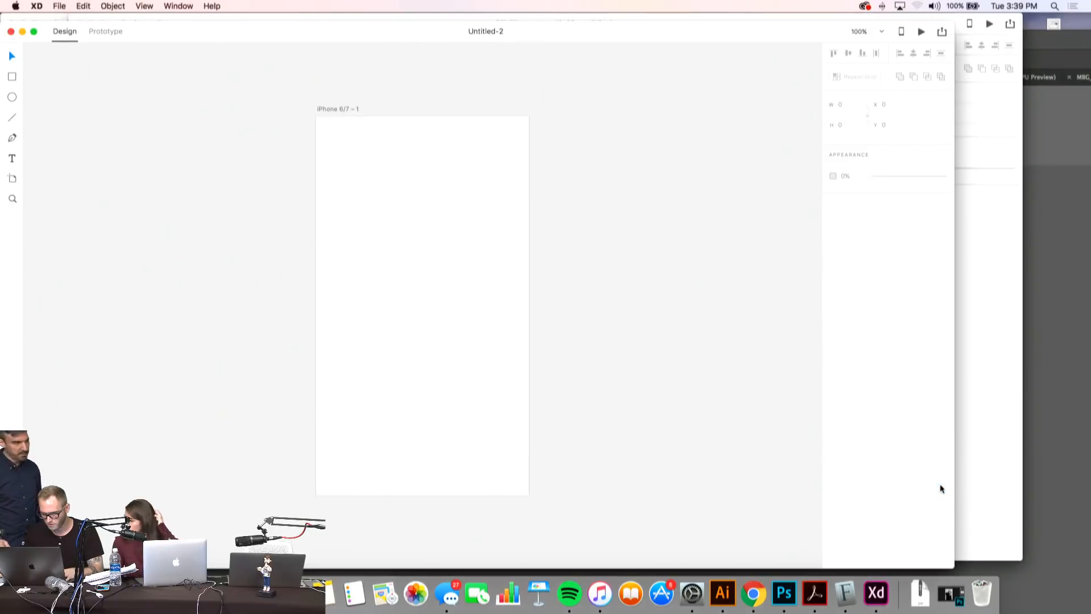
right_click(878, 597)
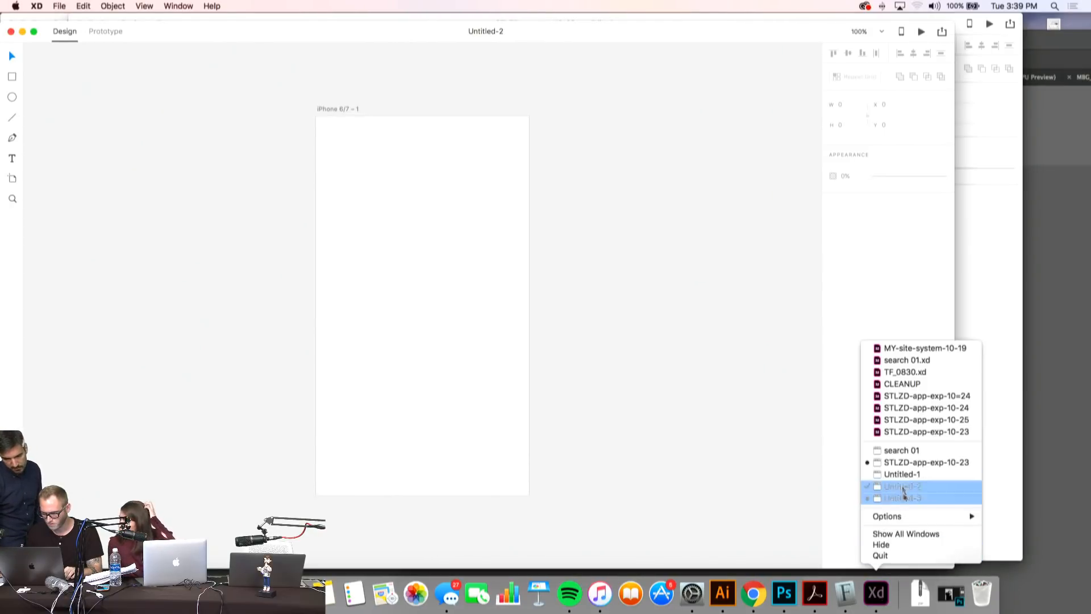
left_click(851, 221)
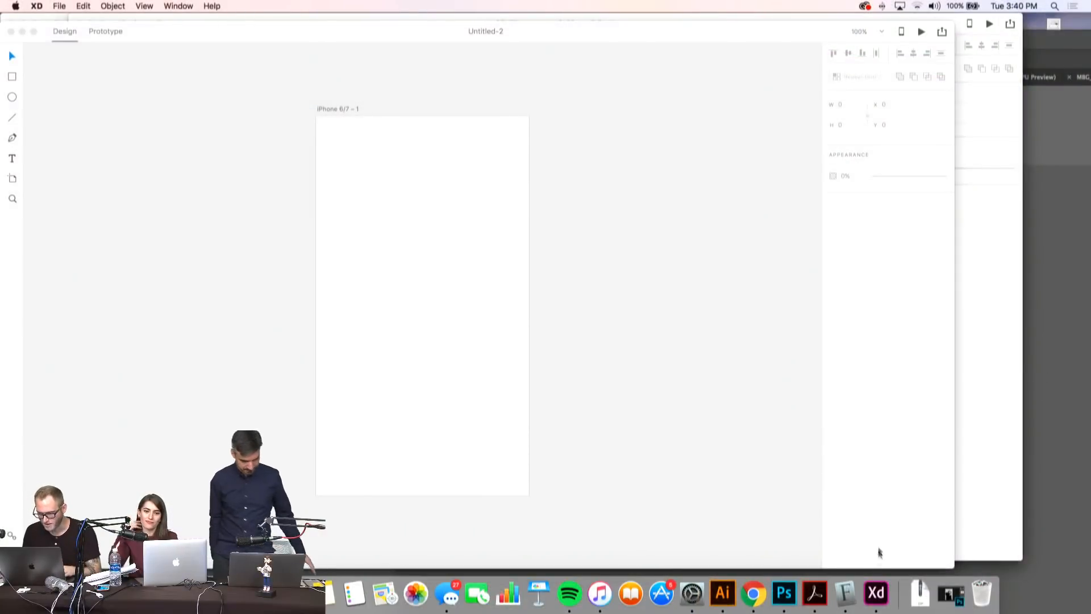
right_click(876, 593)
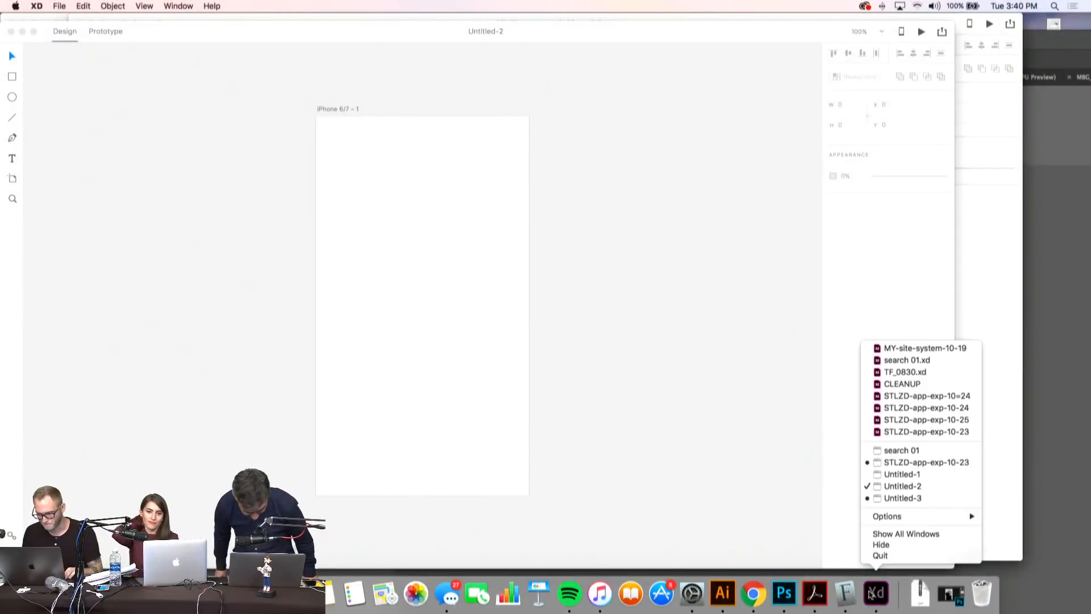
left_click(921, 475)
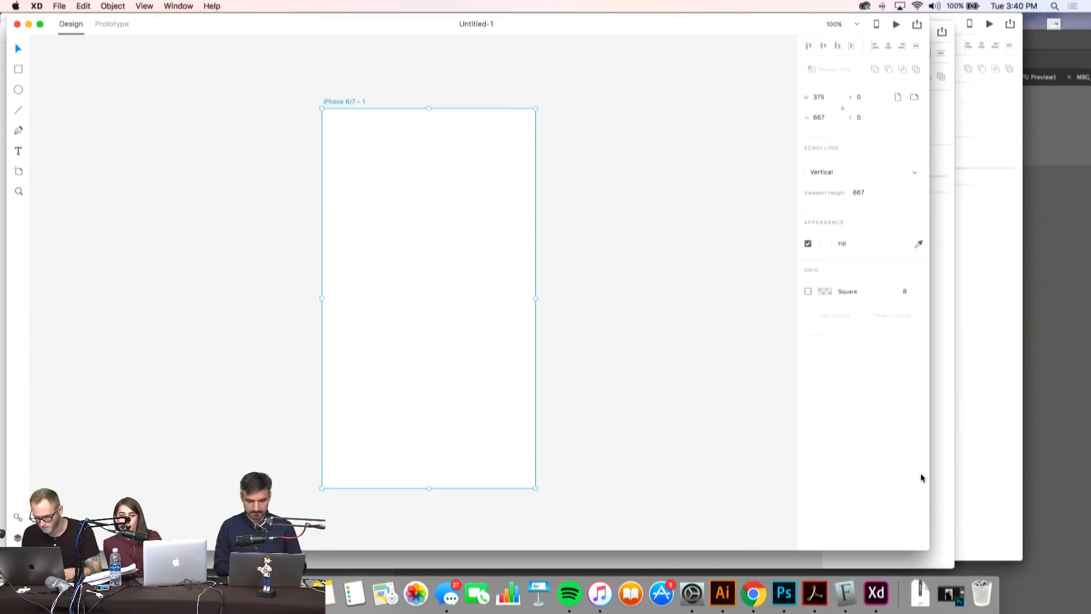
left_click_drag(228, 28, 444, 119)
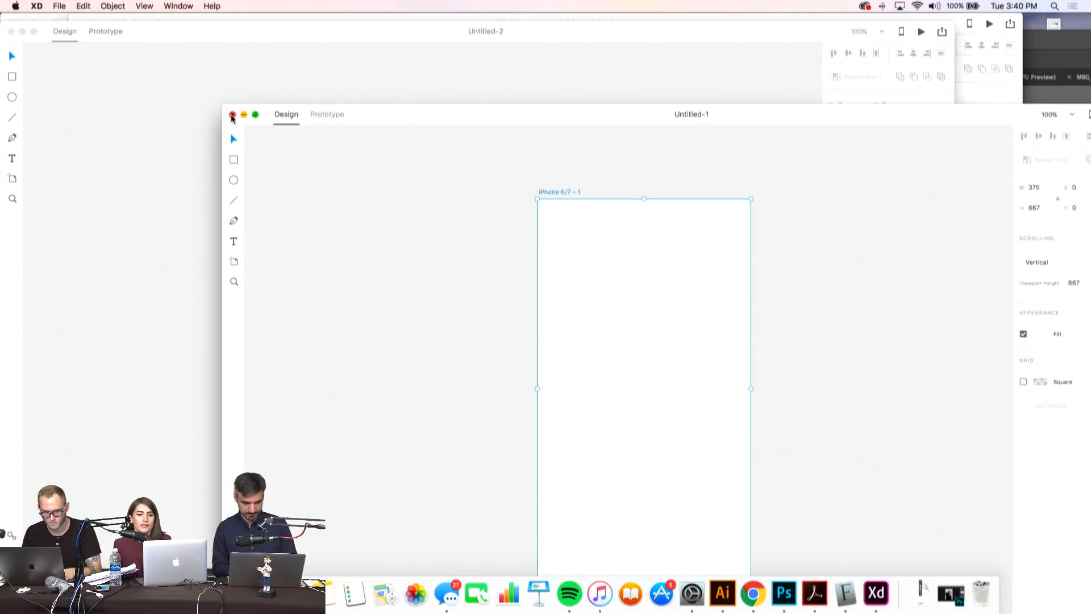
left_click(232, 115)
left_click_drag(192, 34, 408, 96)
left_click(227, 94)
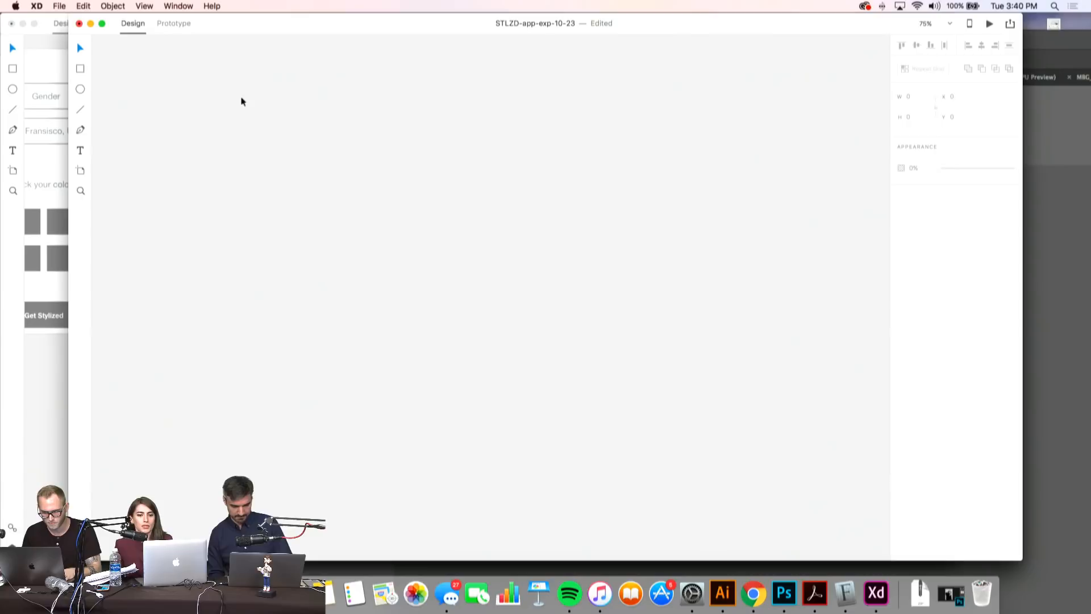
- Minimise the search 01 document's window and bring the Untitled-3 wireframe document to the front
left_click_drag(352, 21, 342, 27)
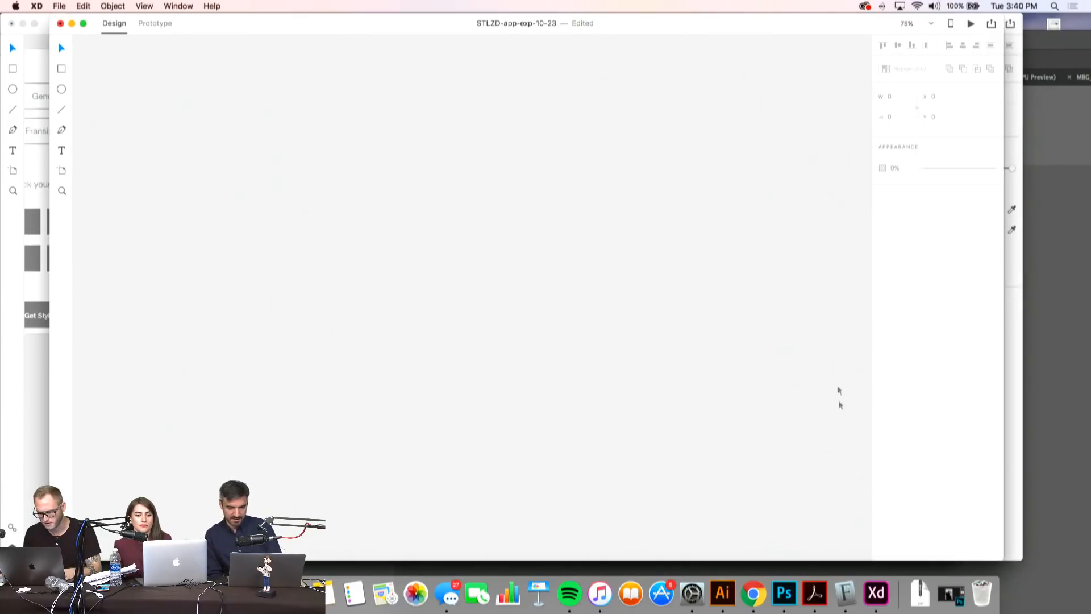
left_click(1012, 368)
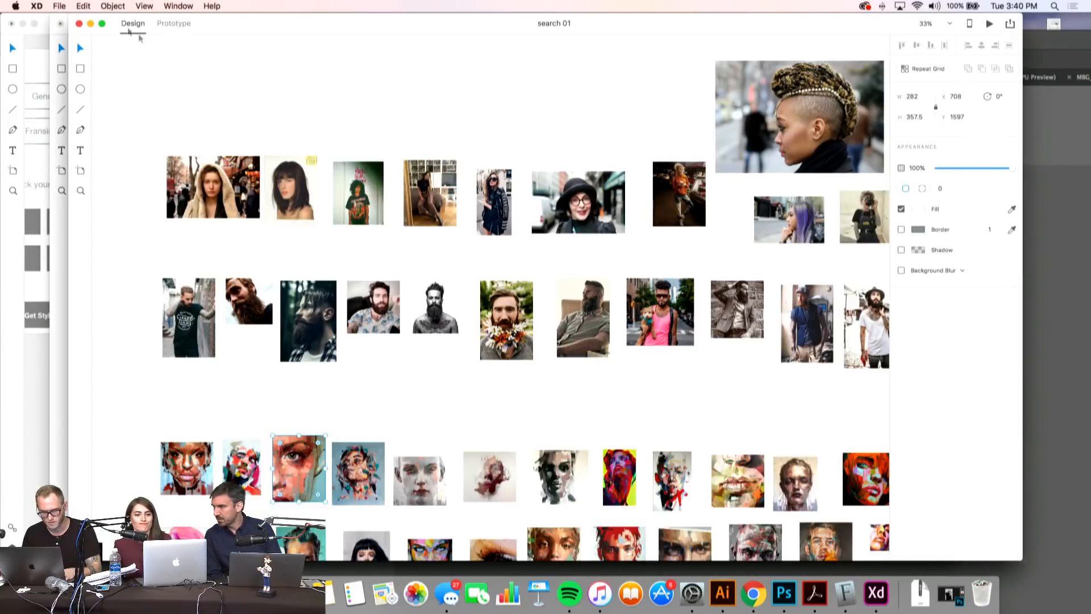
left_click_drag(274, 22, 271, 22)
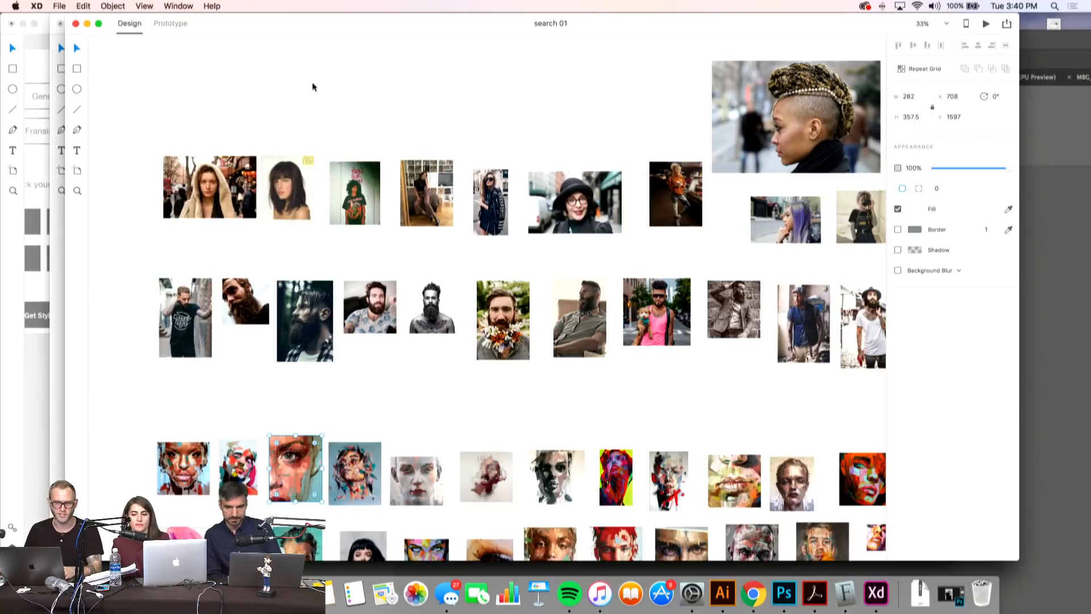
left_click(87, 26)
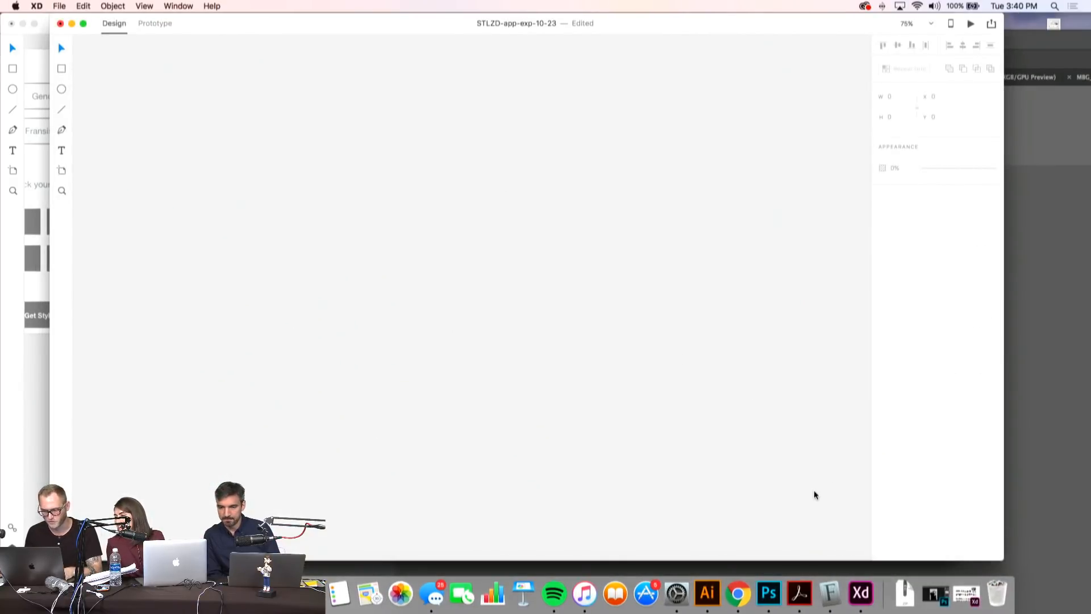
right_click(861, 593)
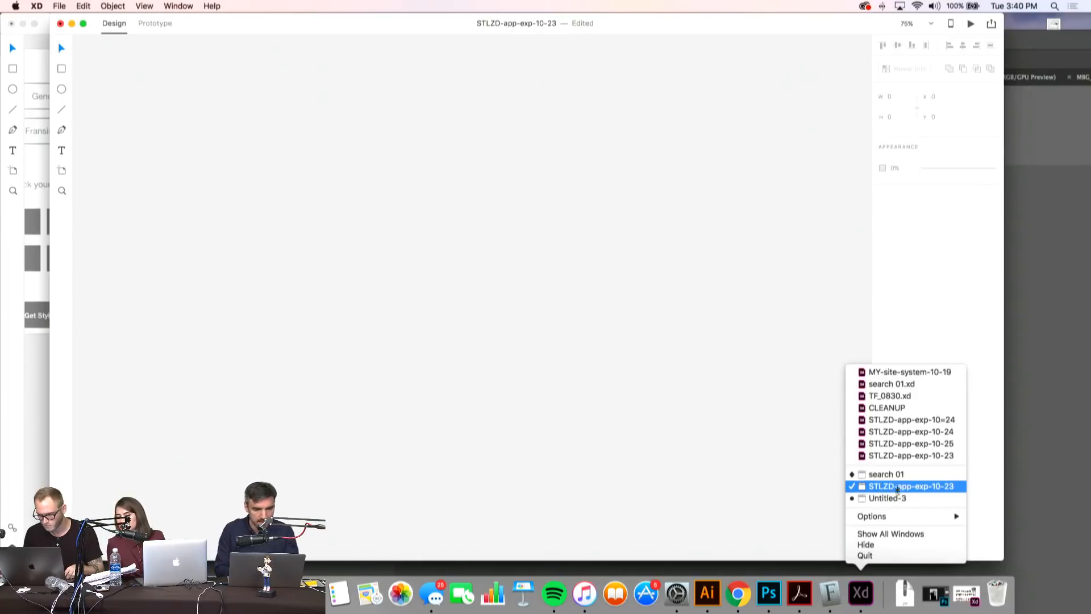
left_click(901, 499)
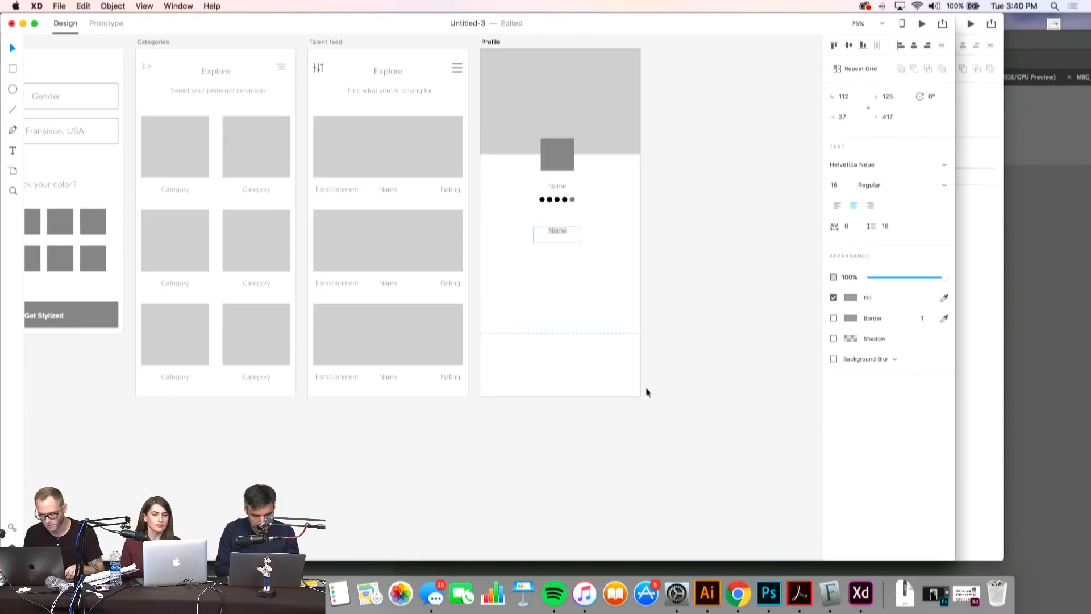
- Move the Name text box below the rating stars up to a Y position of 401
left_click(557, 233)
left_click_drag(691, 338, 689, 336)
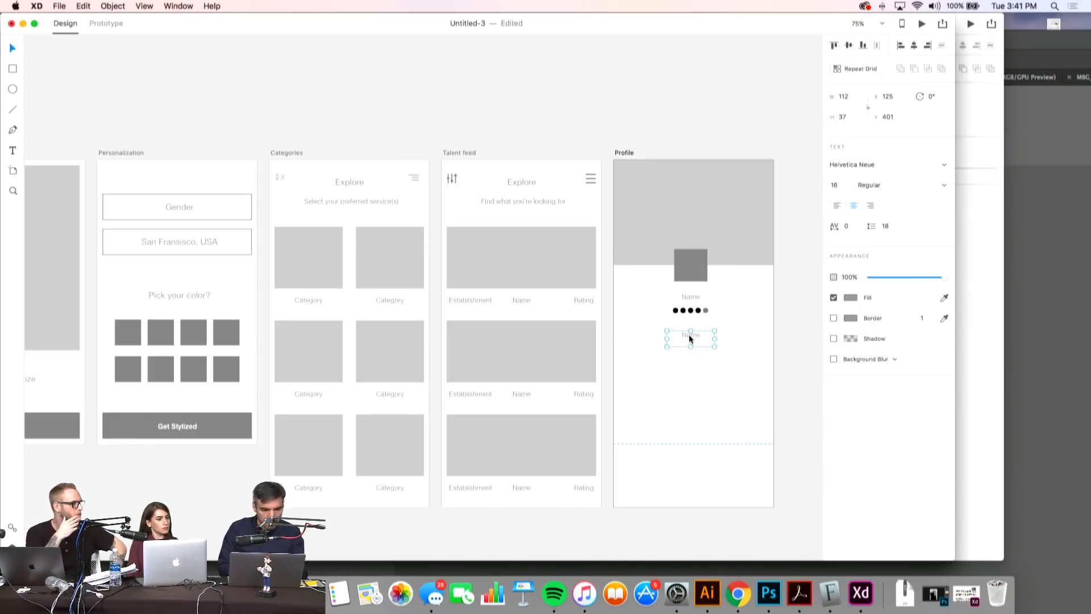
left_click(676, 398)
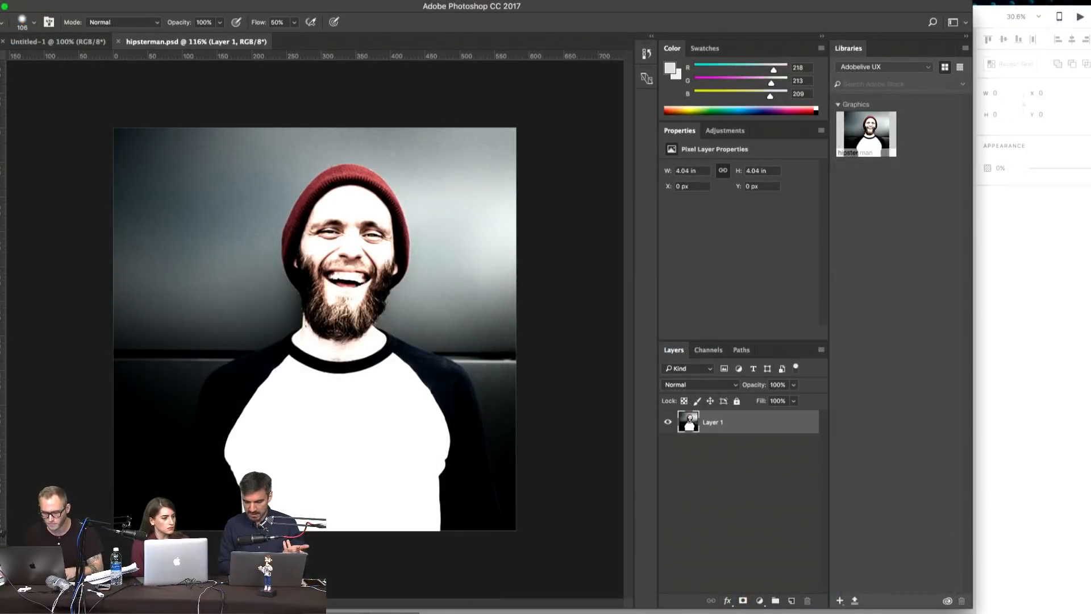
- Enlarge the Photoshop window, search Adobe Stock for "hipster" and widen the area showing the results
left_click_drag(973, 609, 1090, 613)
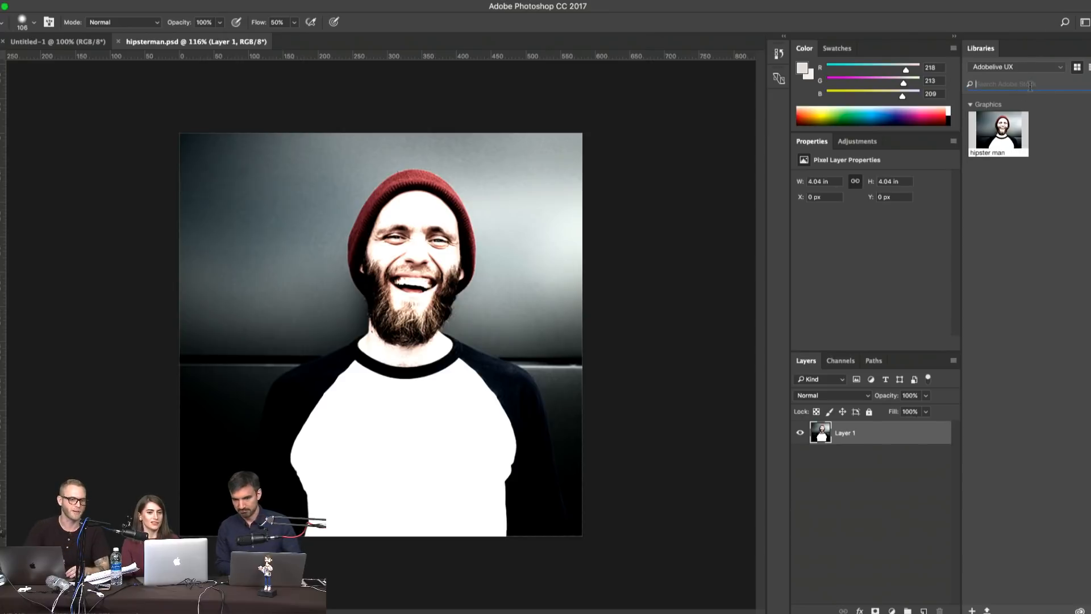
left_click(1030, 85)
type("hipster")
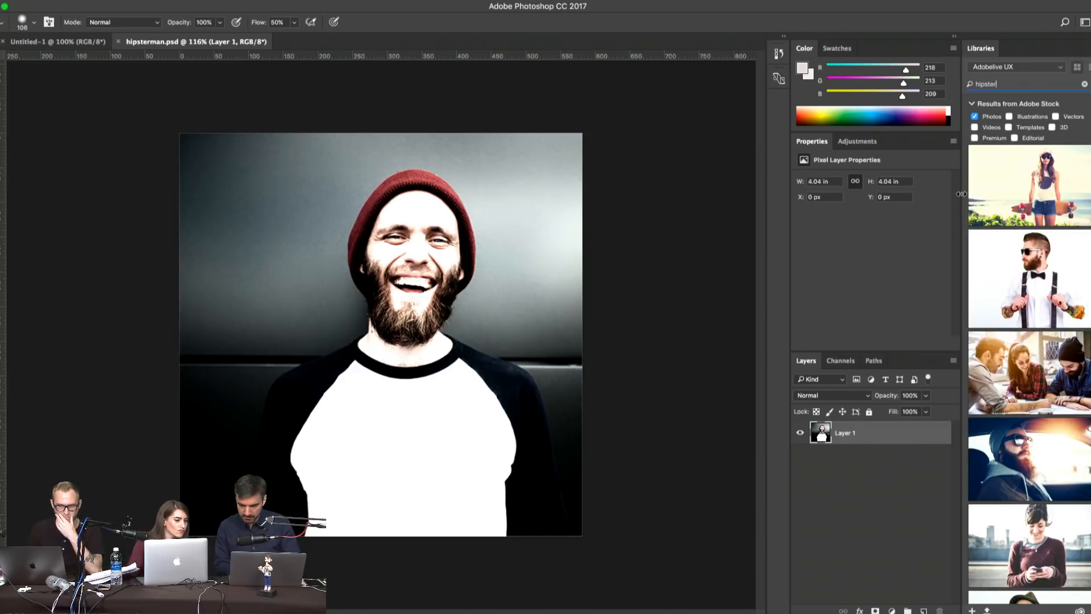
left_click_drag(960, 195, 557, 216)
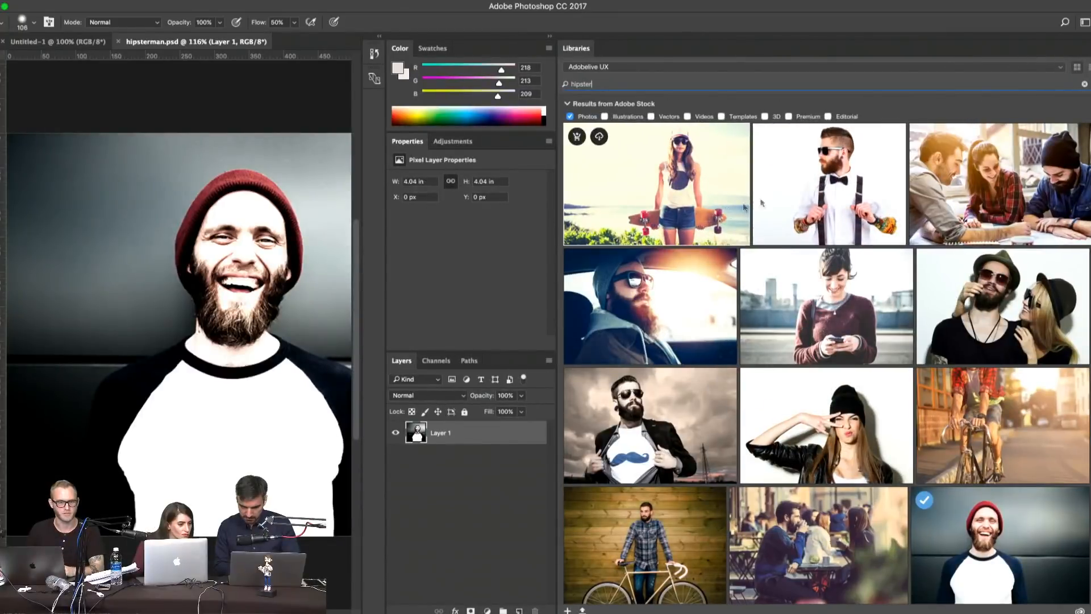
- Save the stock photo of the bearded man with red hat and mirrored sunglasses to the Adobelive UX library, and narrow the library area
scroll(797, 347, "down", 3)
scroll(797, 349, "down", 10)
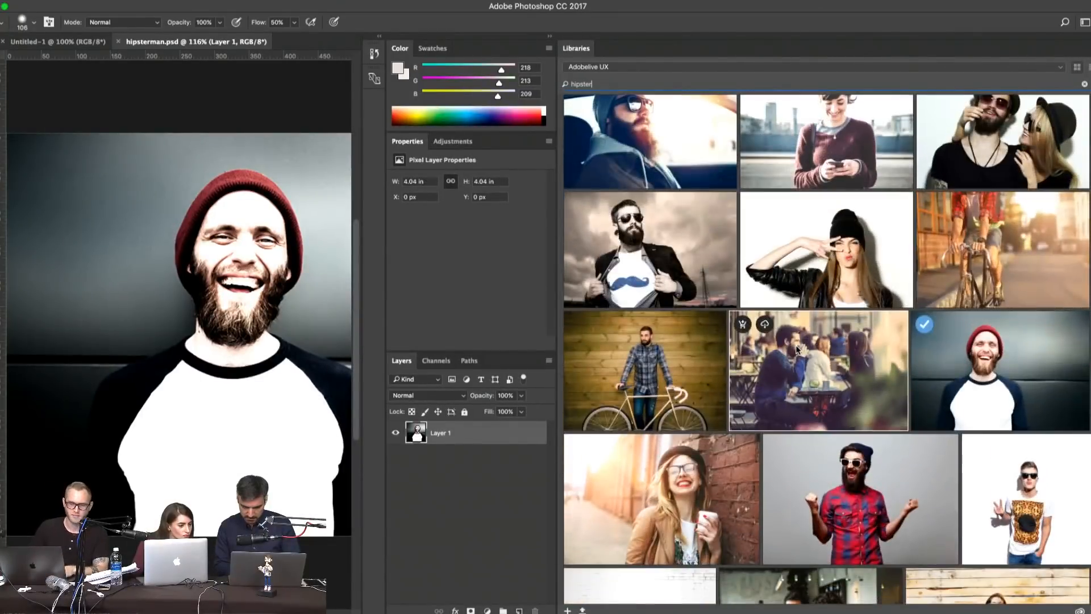
scroll(797, 349, "down", 3)
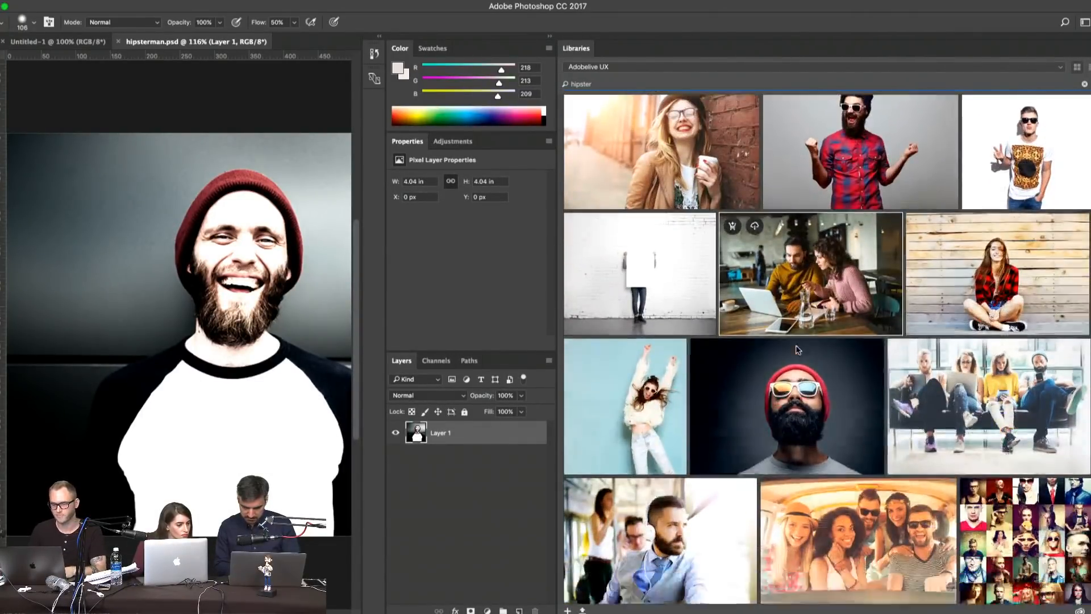
scroll(802, 402, "down", 2)
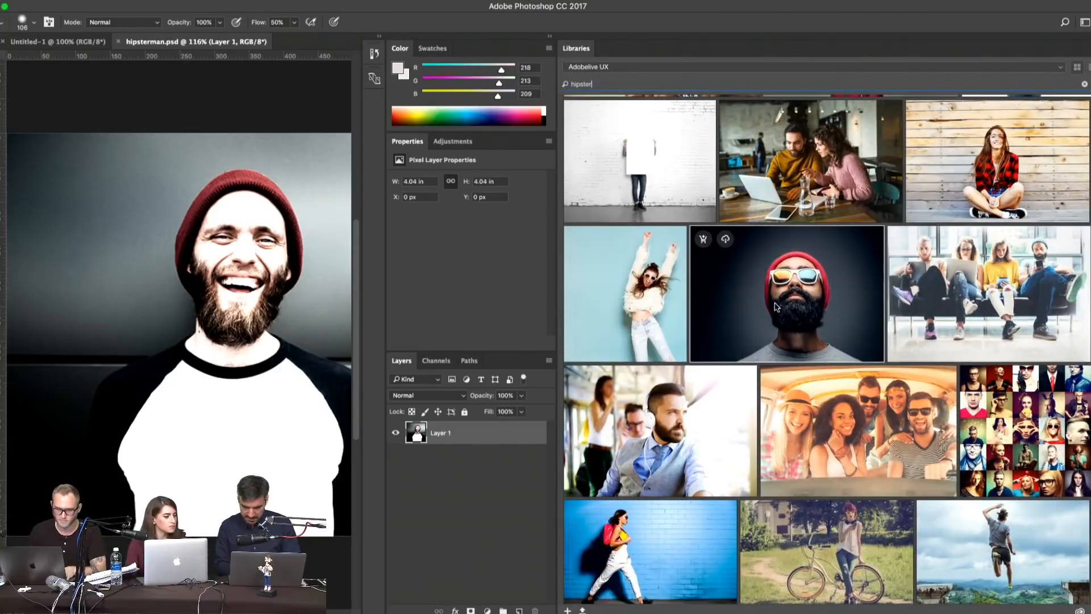
left_click(728, 245)
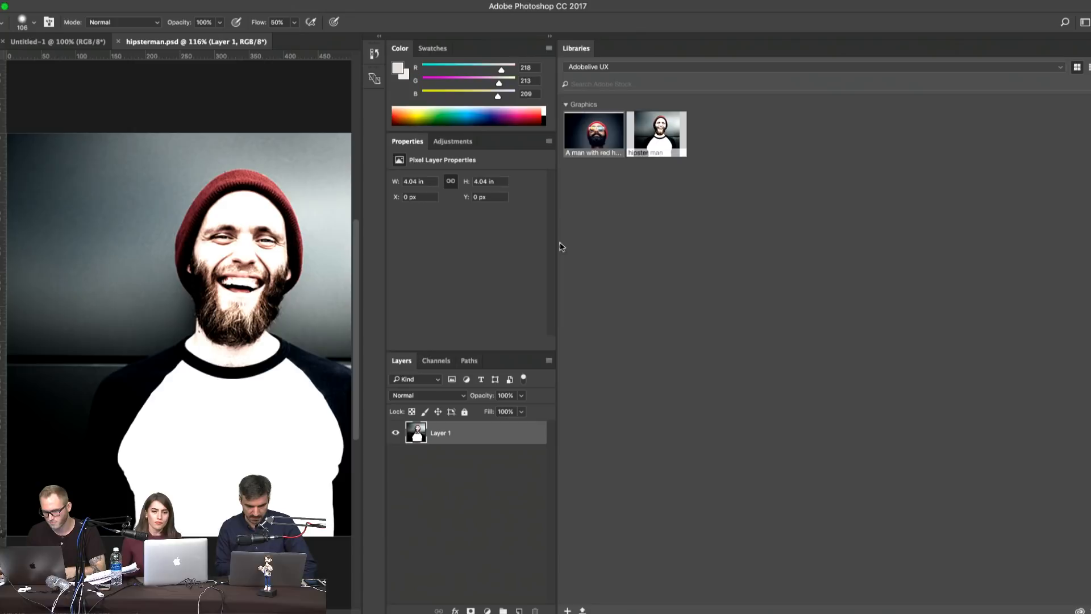
left_click_drag(560, 246, 930, 250)
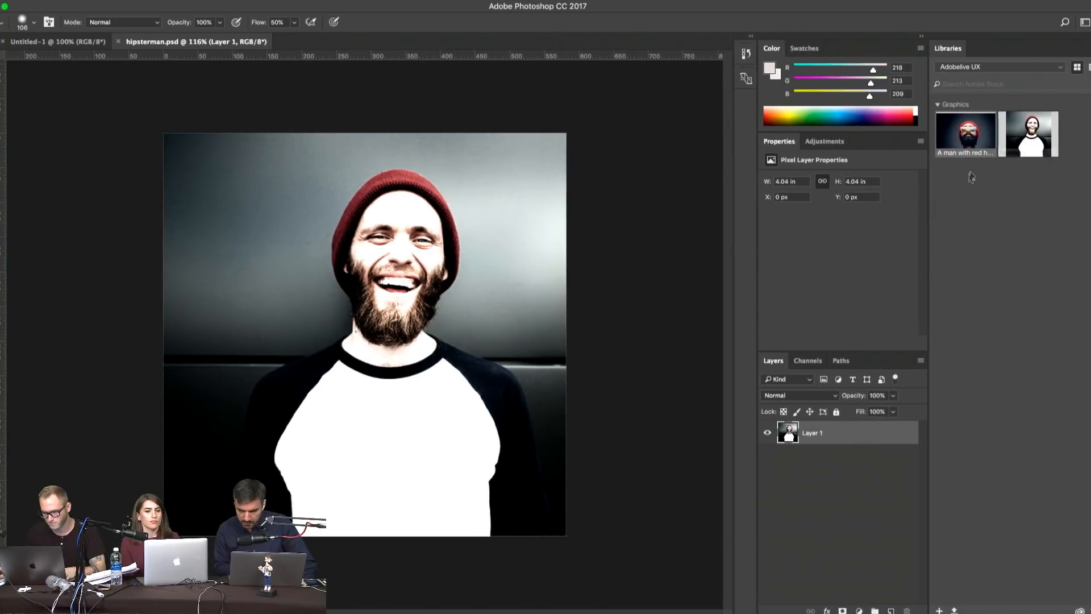
- Switch to the XD template document, select the photo on iPhone 6/7 Plus – 2, and show the Adobelive UX library in Creative Cloud Libraries
mouse_move(970, 151)
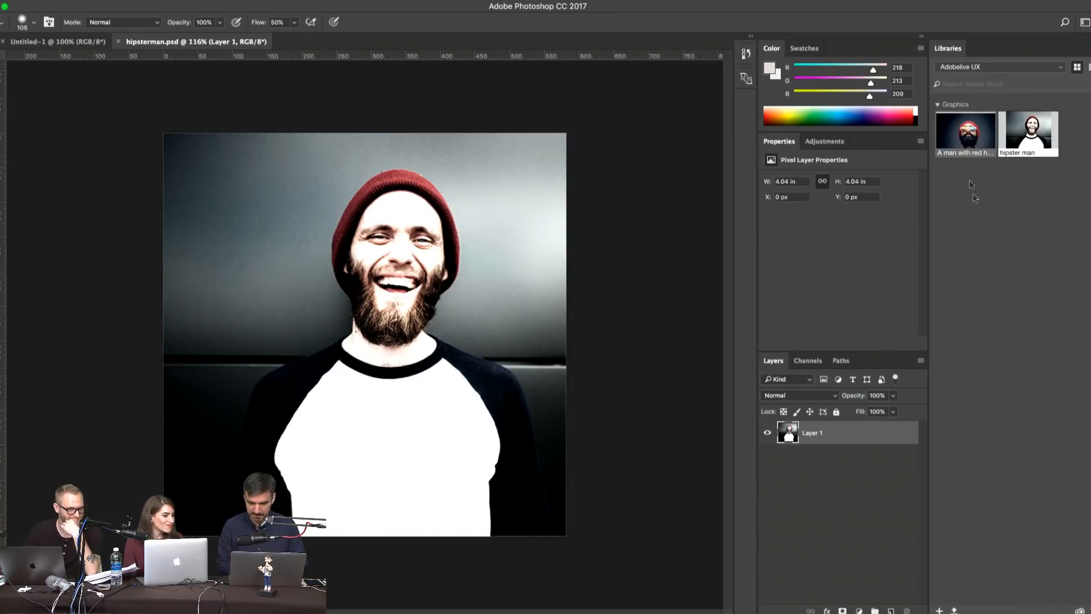
key("super+Tab")
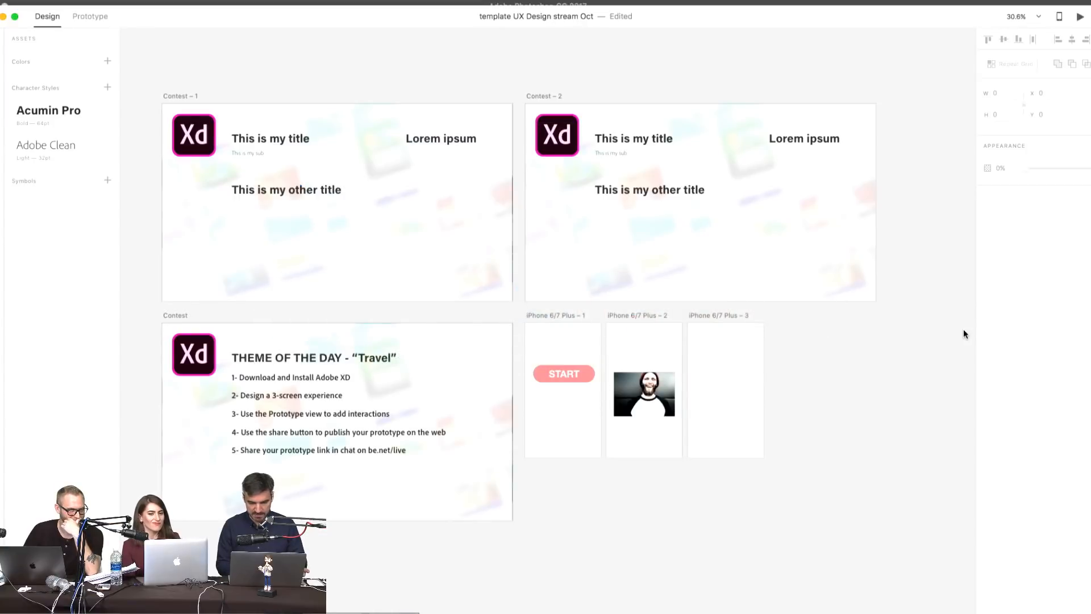
left_click(650, 395)
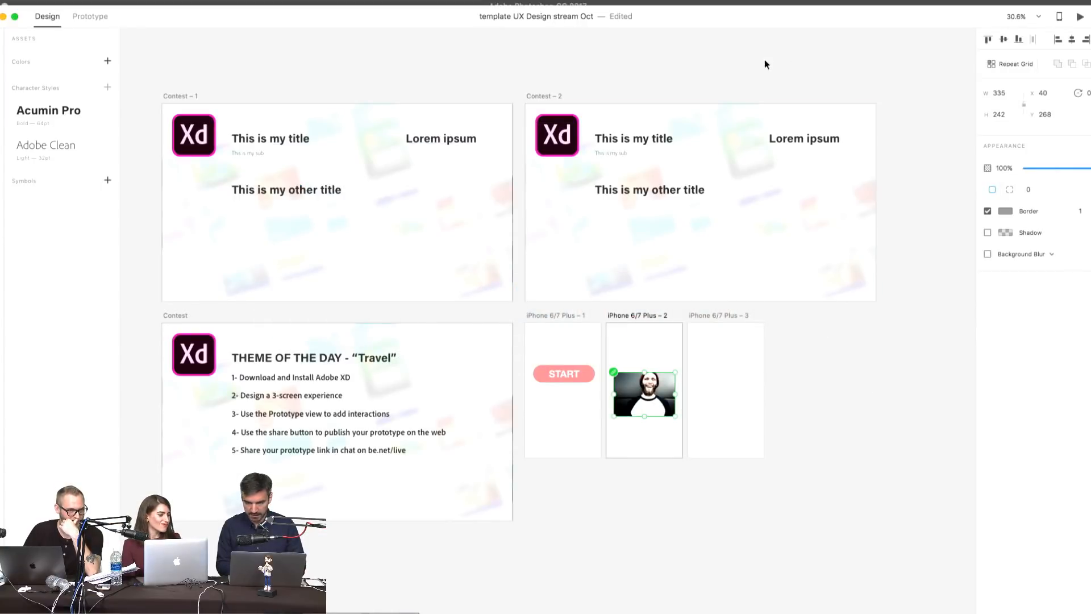
left_click(59, 1)
mouse_move(36, 1)
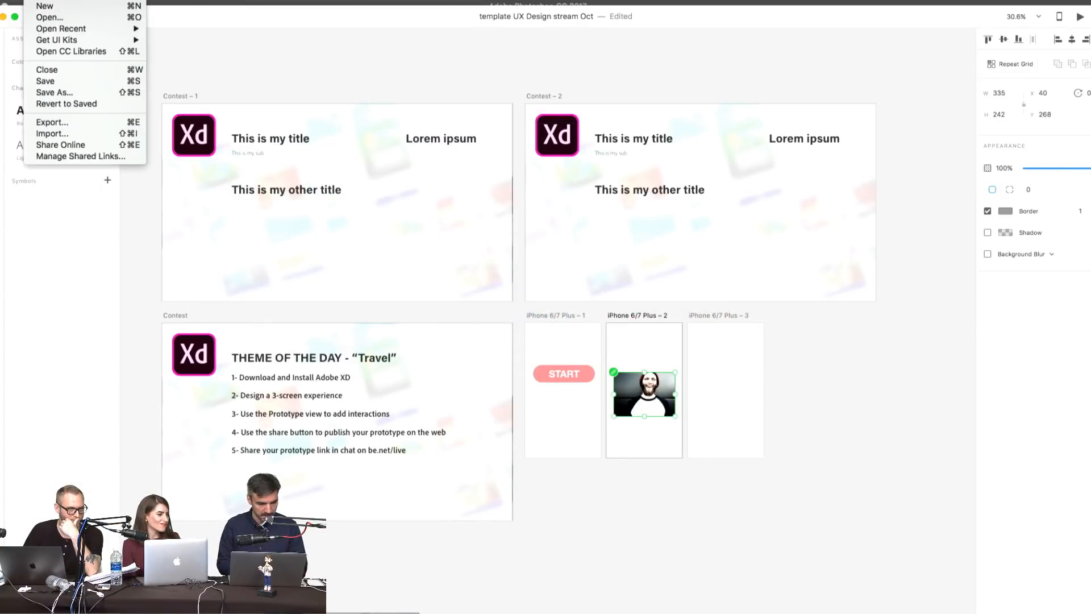
left_click(59, 51)
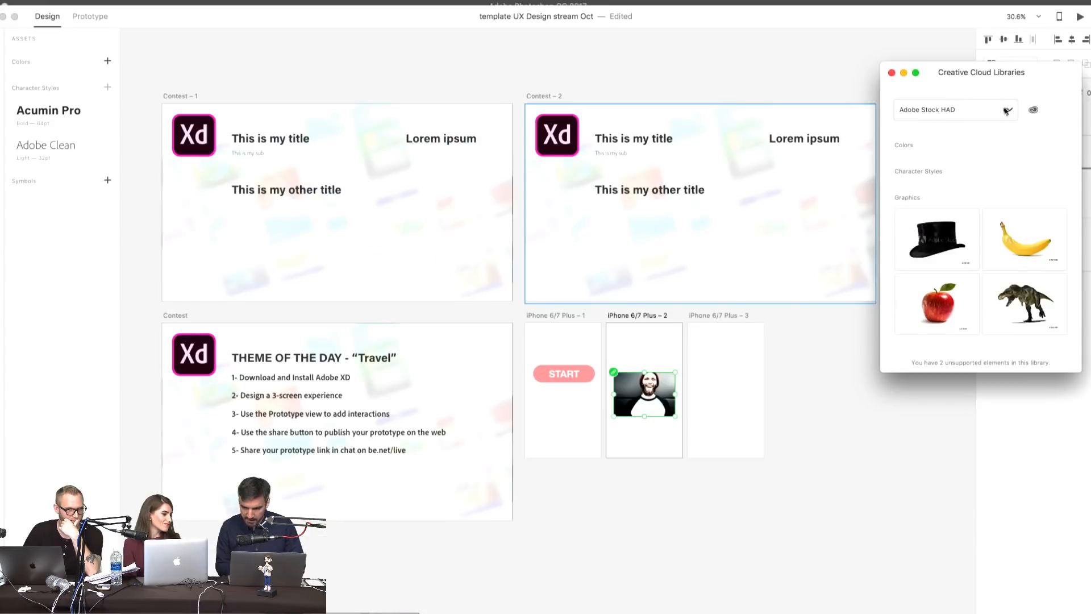
left_click(1010, 109)
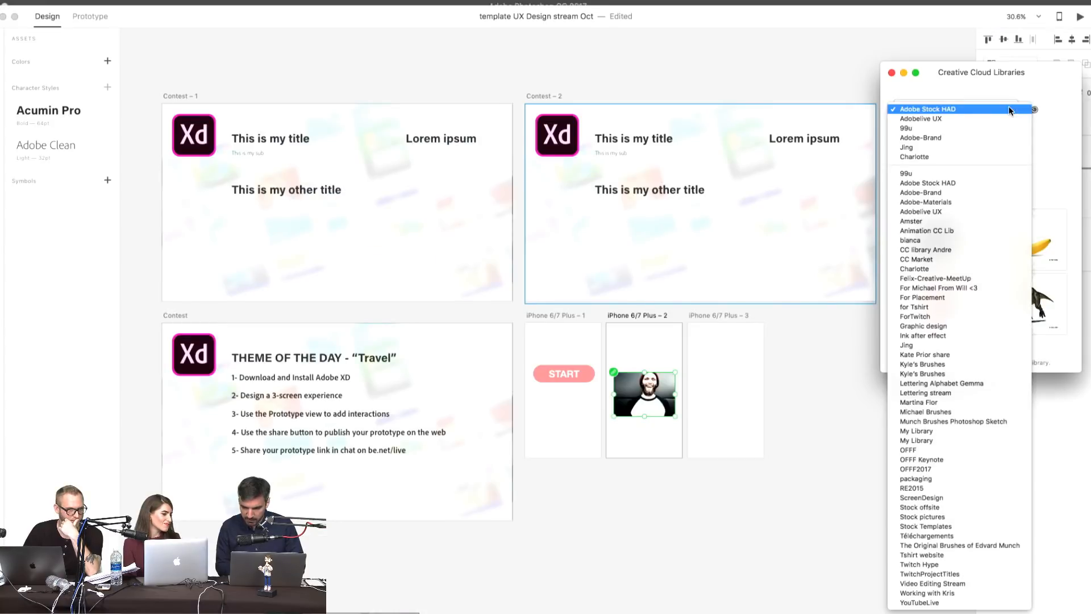
left_click(995, 119)
- Replace the photo on the iPhone 6/7 Plus – 2 artboard with the library photo of the bearded man in sunglasses
left_click(947, 235)
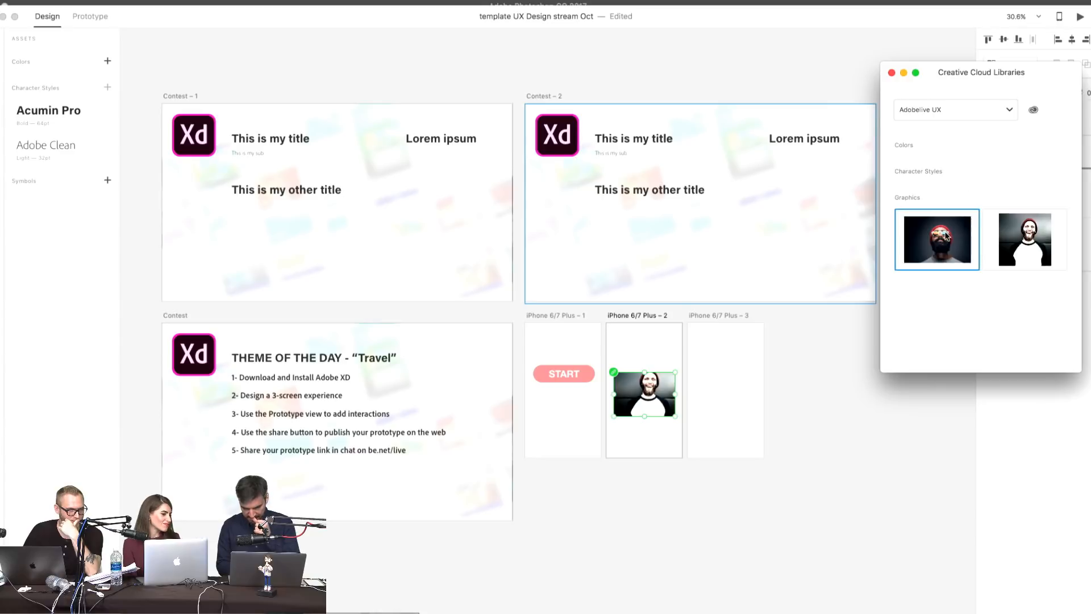
left_click_drag(946, 235, 643, 412)
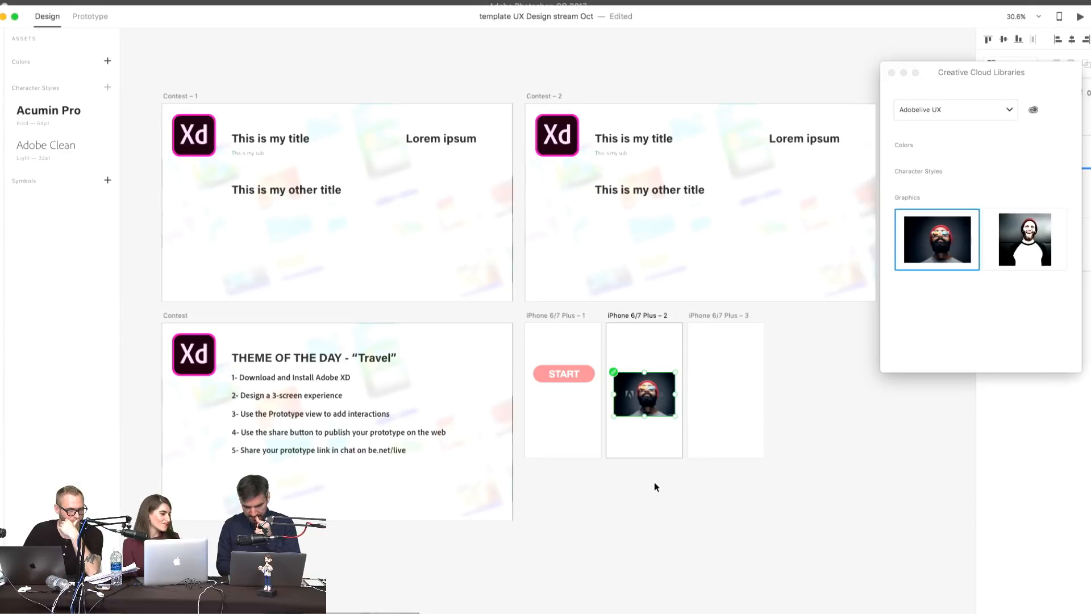
scroll(640, 412, "up", 10)
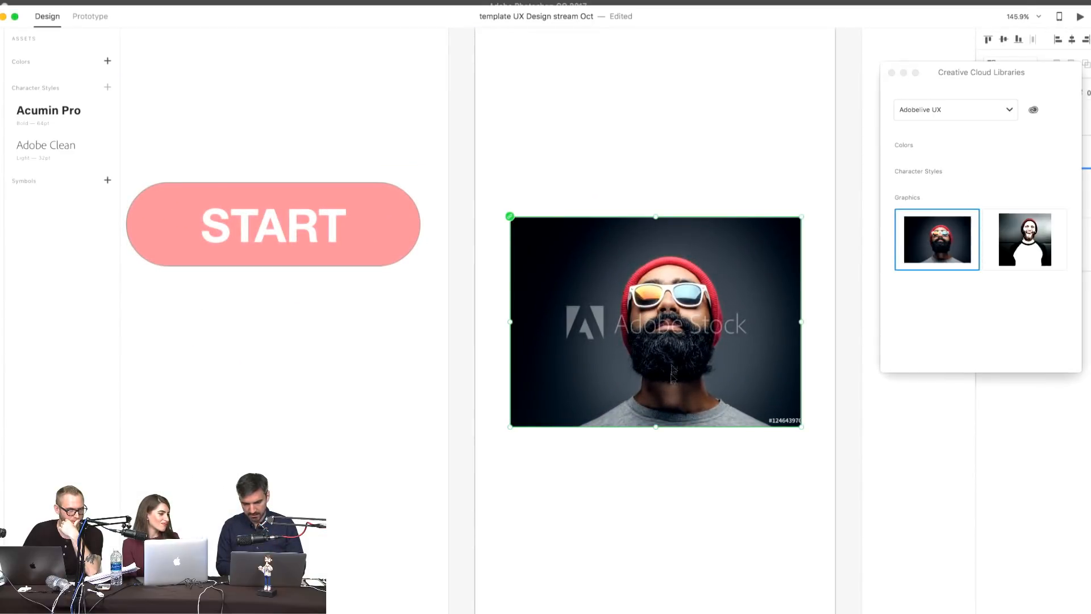
left_click(715, 519)
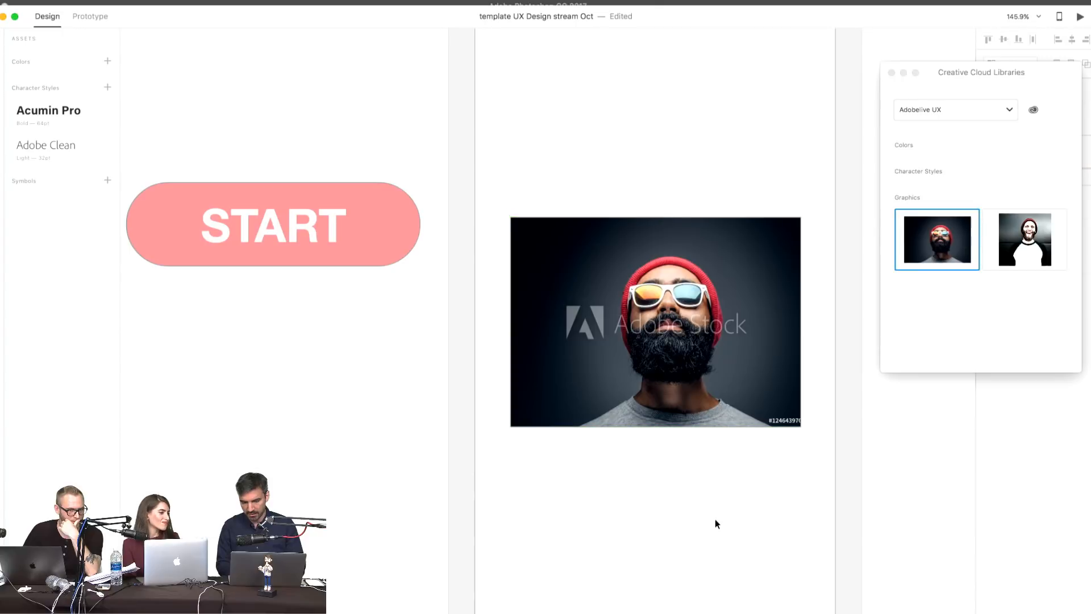
left_click(672, 415)
- Switch to Photoshop, view the unlicensed photo of the man in sunglasses from the library, and close it
key("super+Tab")
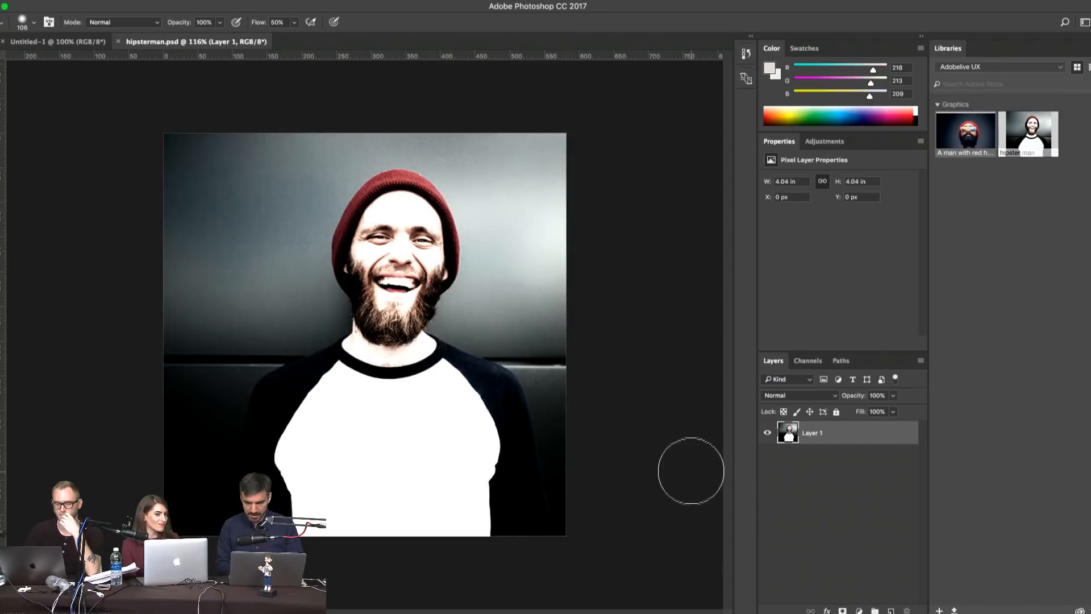
double_click(975, 134)
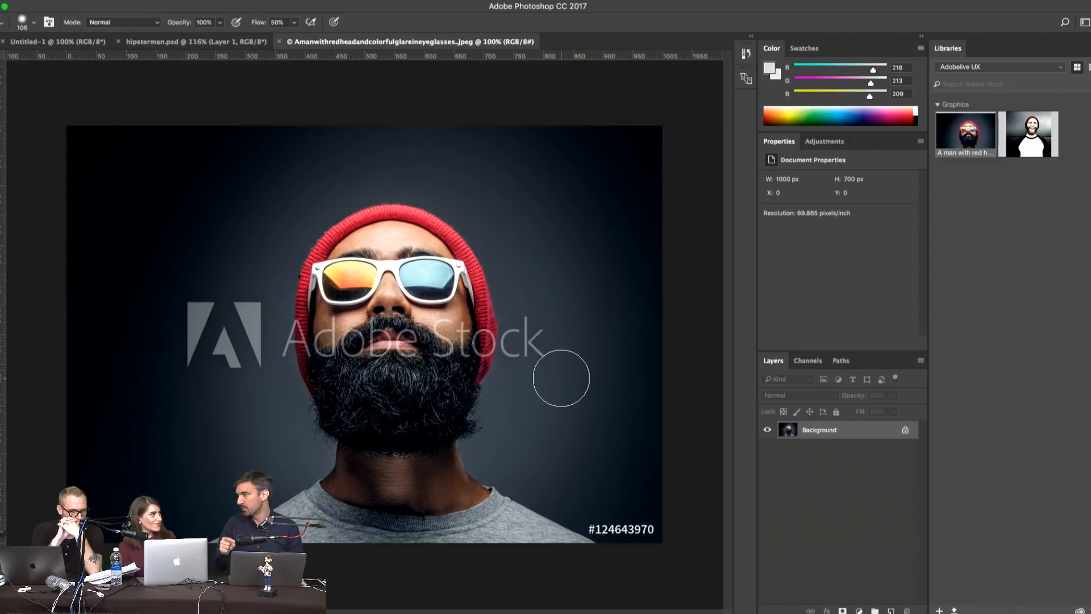
left_click(279, 42)
- License the library's stock photo of the man in sunglasses, check its placed copy in XD, and open the licensed photo in Photoshop
right_click(959, 130)
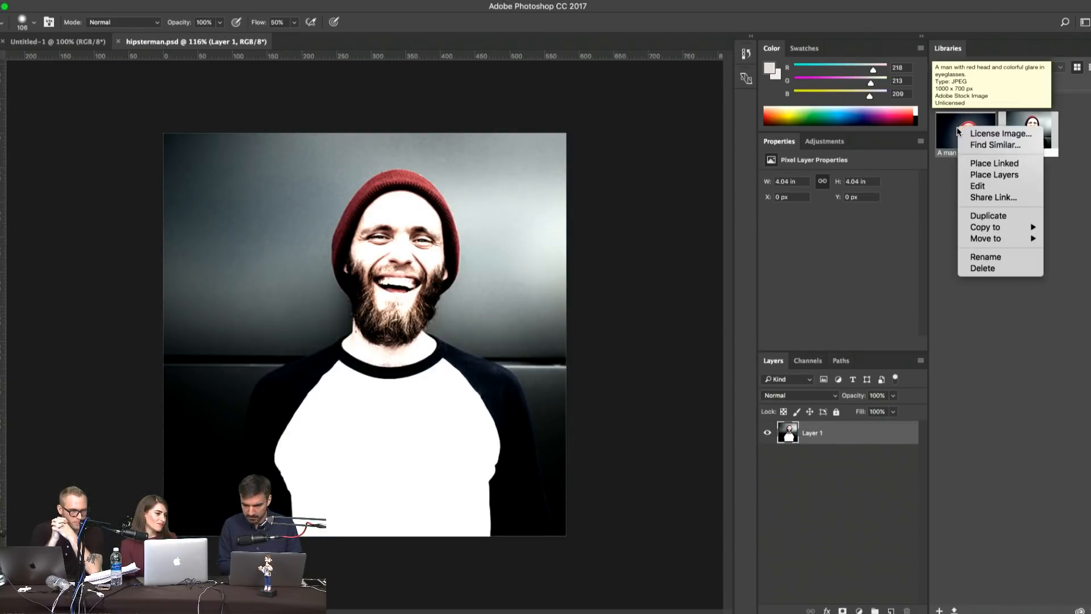
left_click(980, 135)
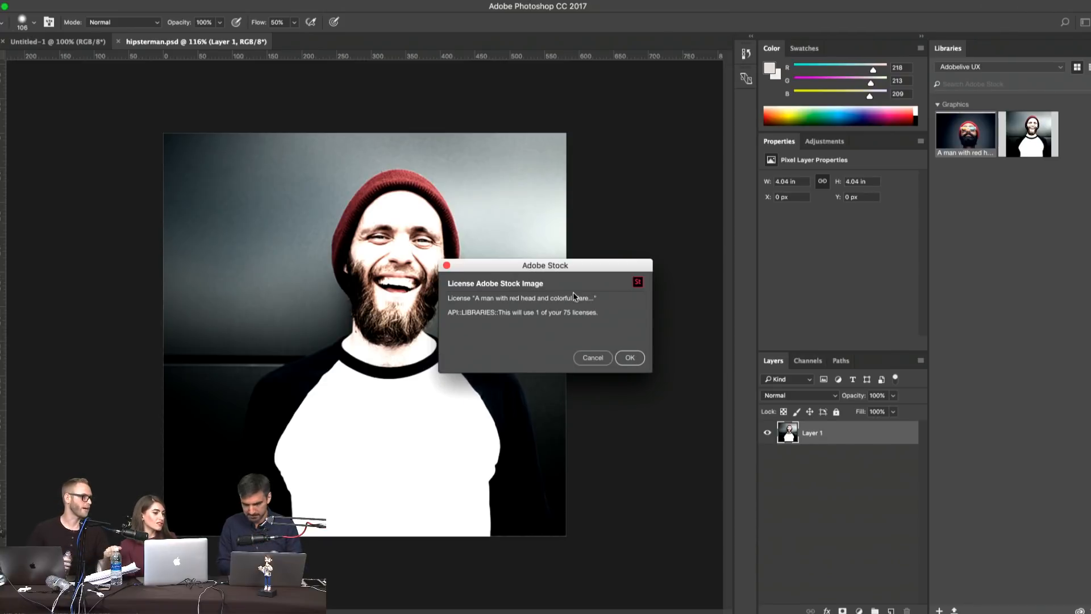
left_click(629, 358)
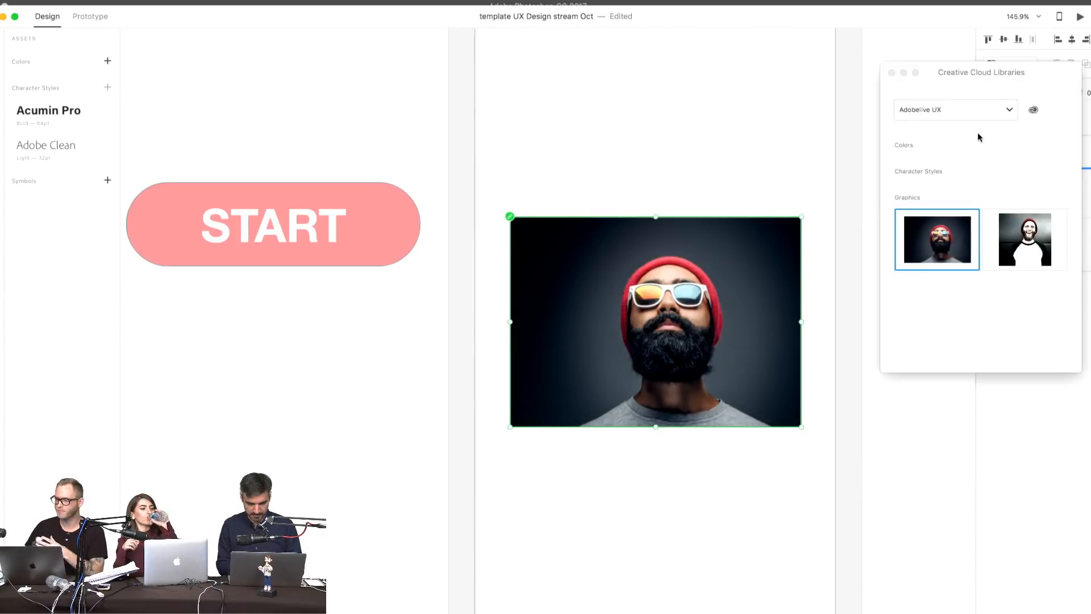
left_click(979, 134)
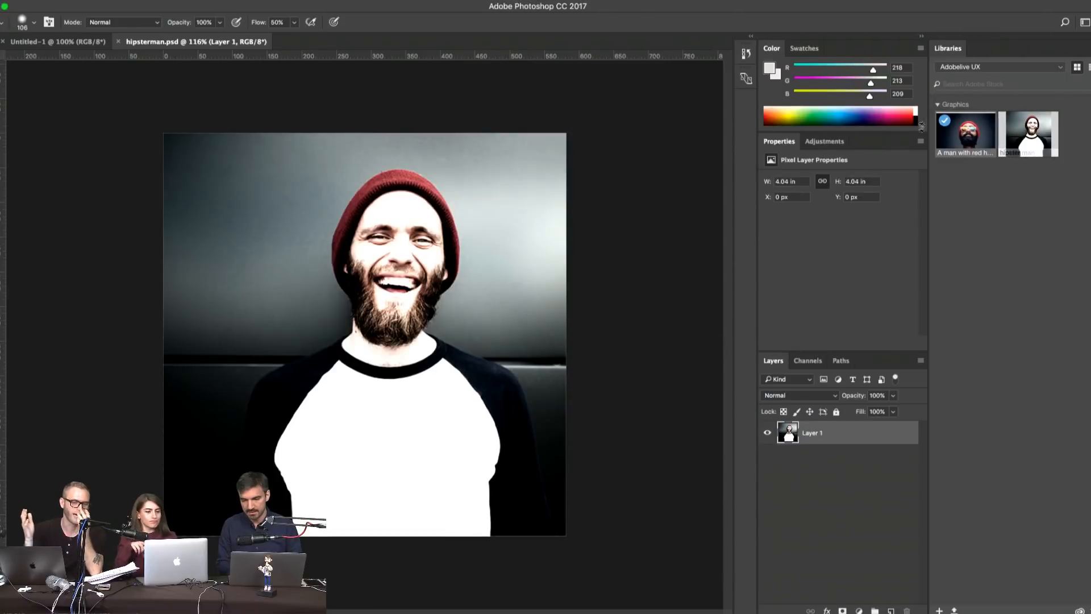
double_click(966, 133)
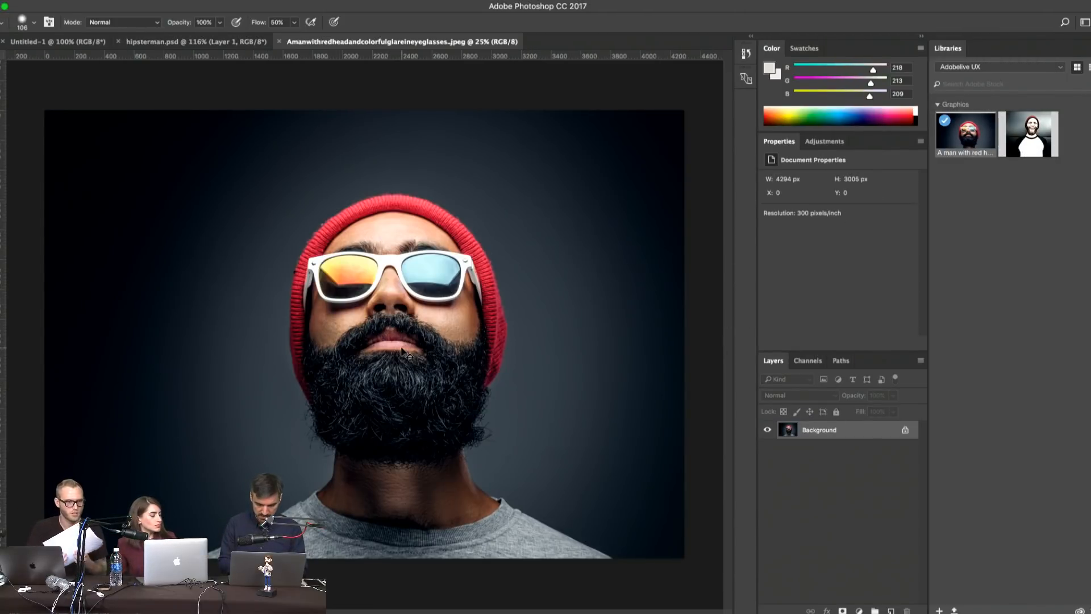
key("super+l")
left_click_drag(515, 322, 492, 325)
left_click(439, 322)
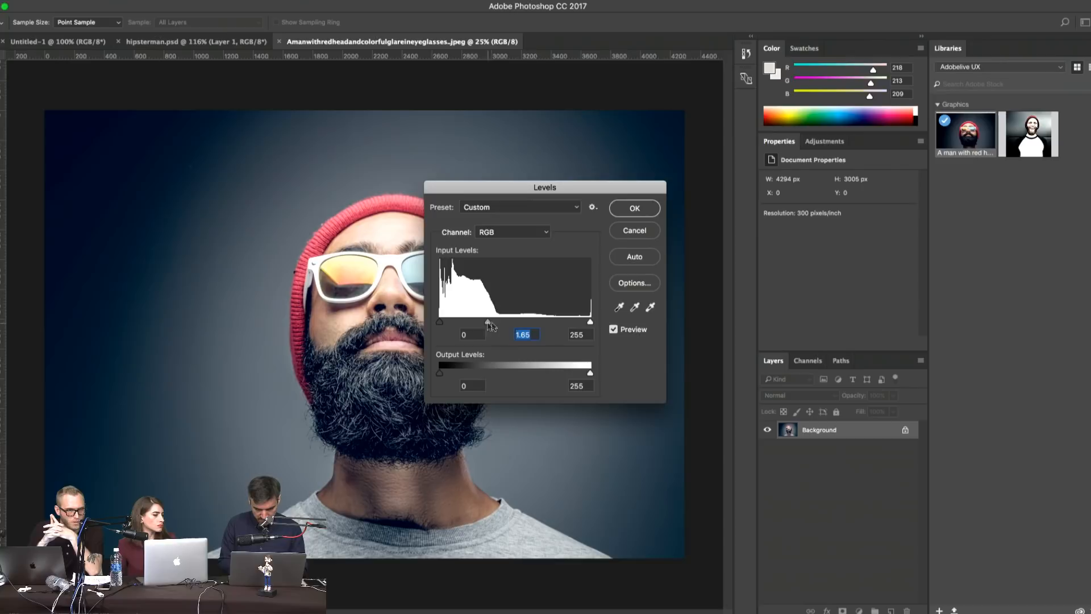
left_click_drag(590, 322, 563, 324)
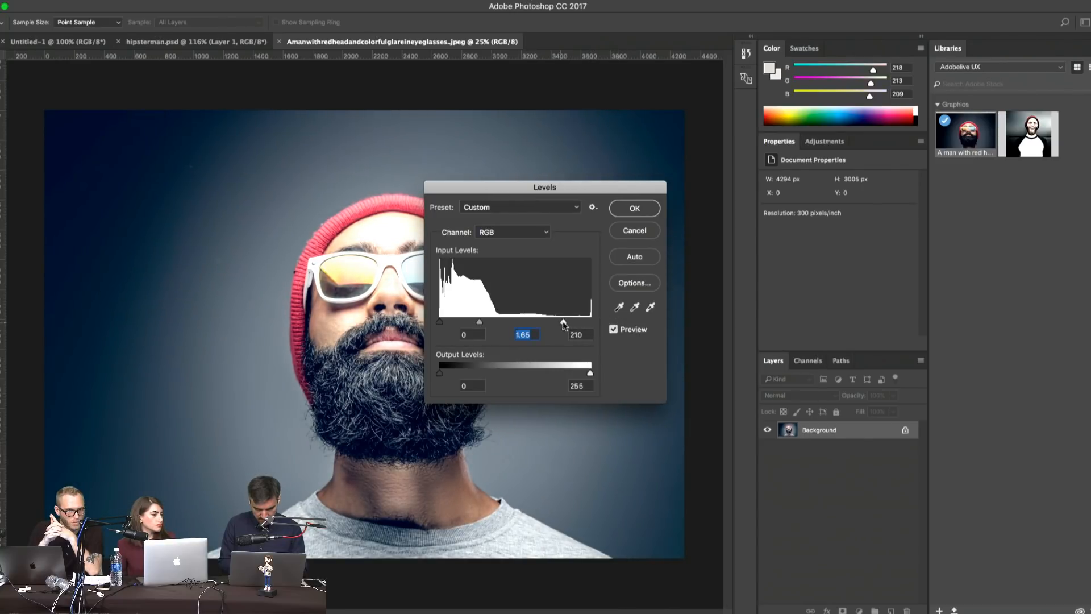
left_click_drag(478, 323, 488, 325)
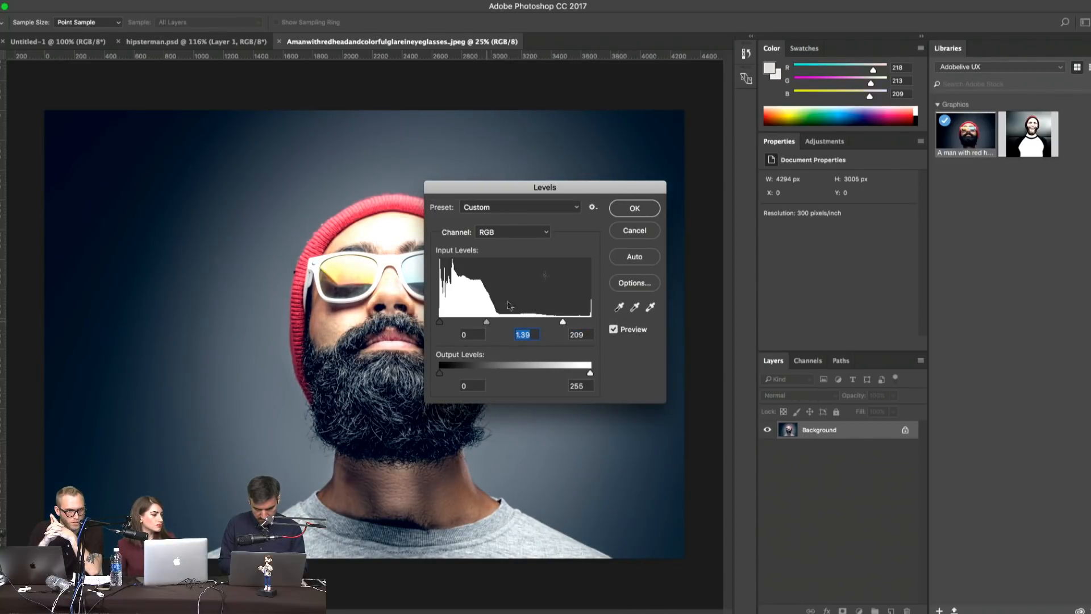
left_click(646, 230)
- Apply a Curves adjustment to the photo with a raised black point, a point at input 71 and output 110, and lowered highlights
key("ctrl+m")
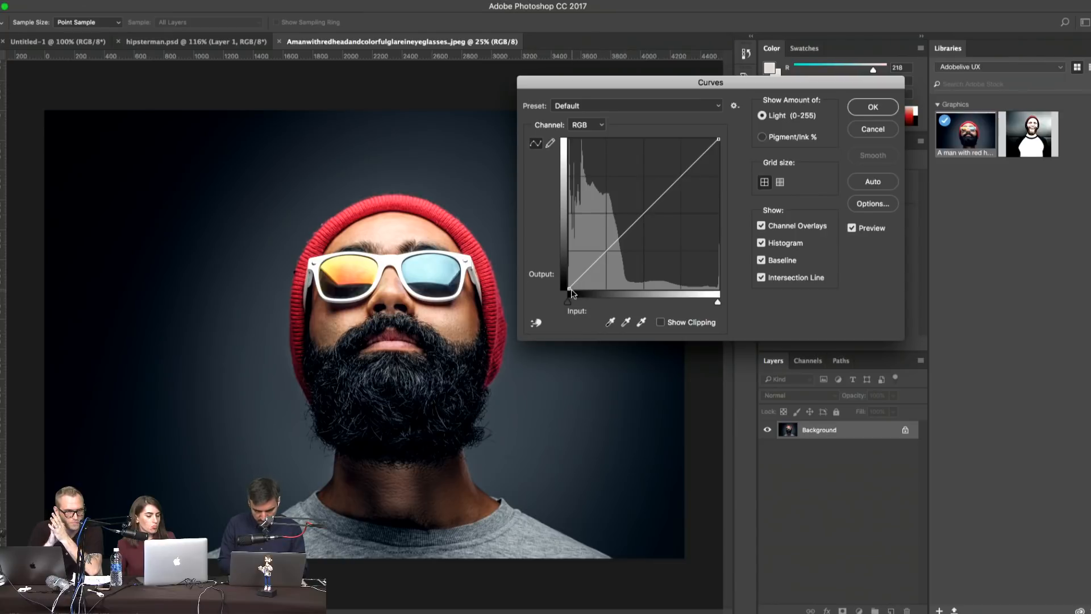
left_click_drag(569, 288, 610, 224)
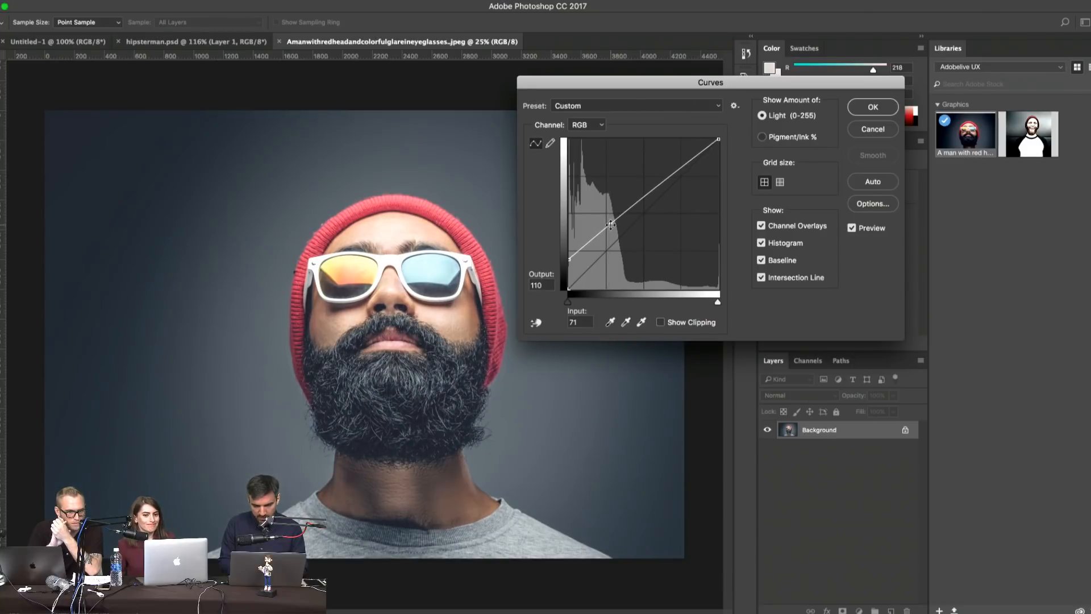
left_click_drag(677, 172, 690, 178)
left_click(873, 114)
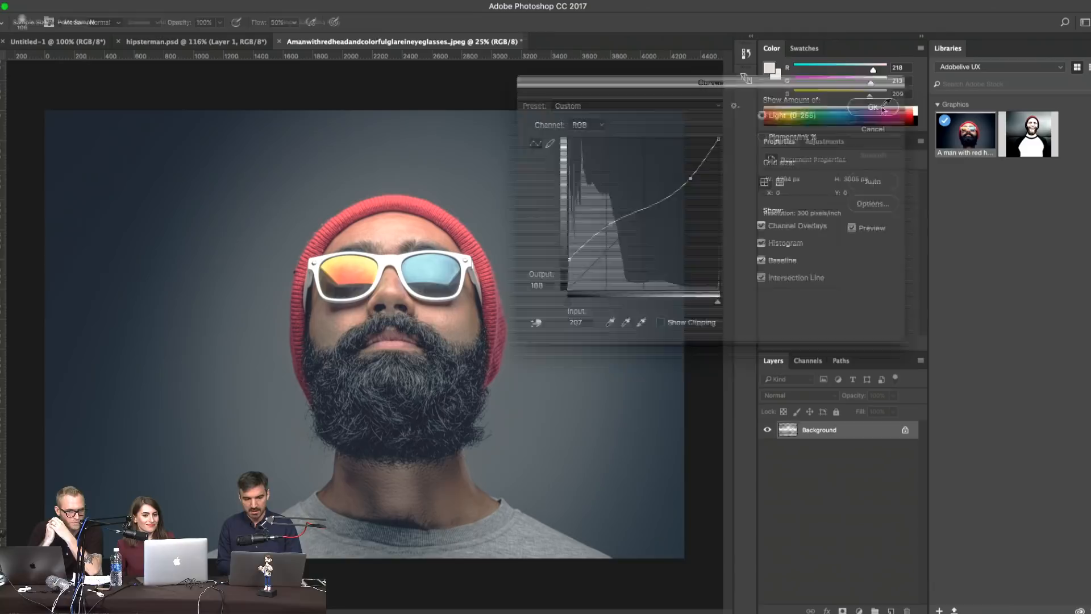
- Save the photo as a Progressive JPEG at quality 6, Medium, and switch to XD to check the placed image
key("super+s")
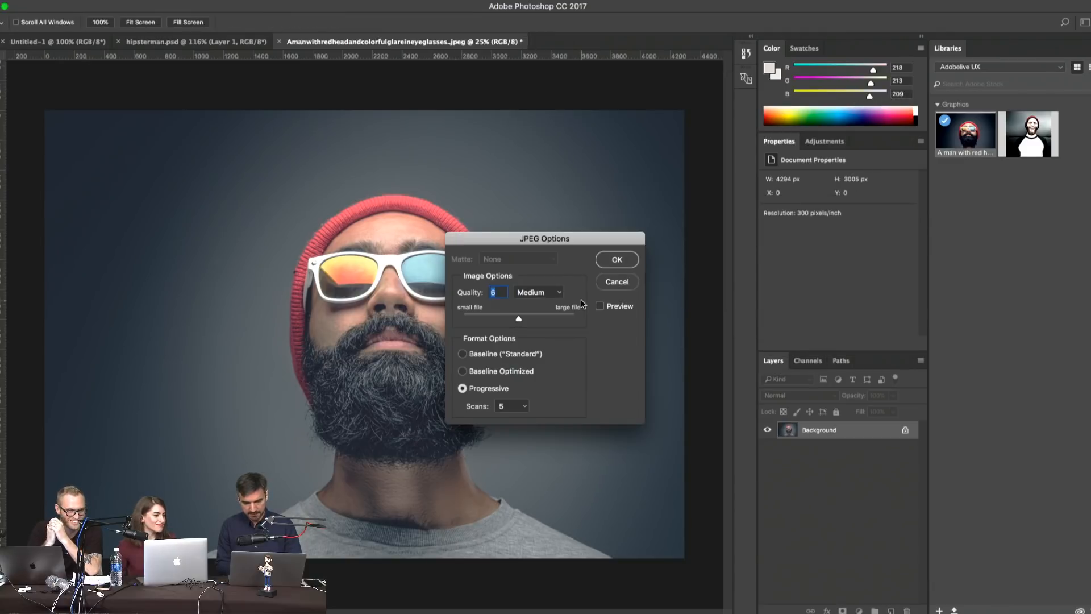
left_click(614, 282)
key("super+s")
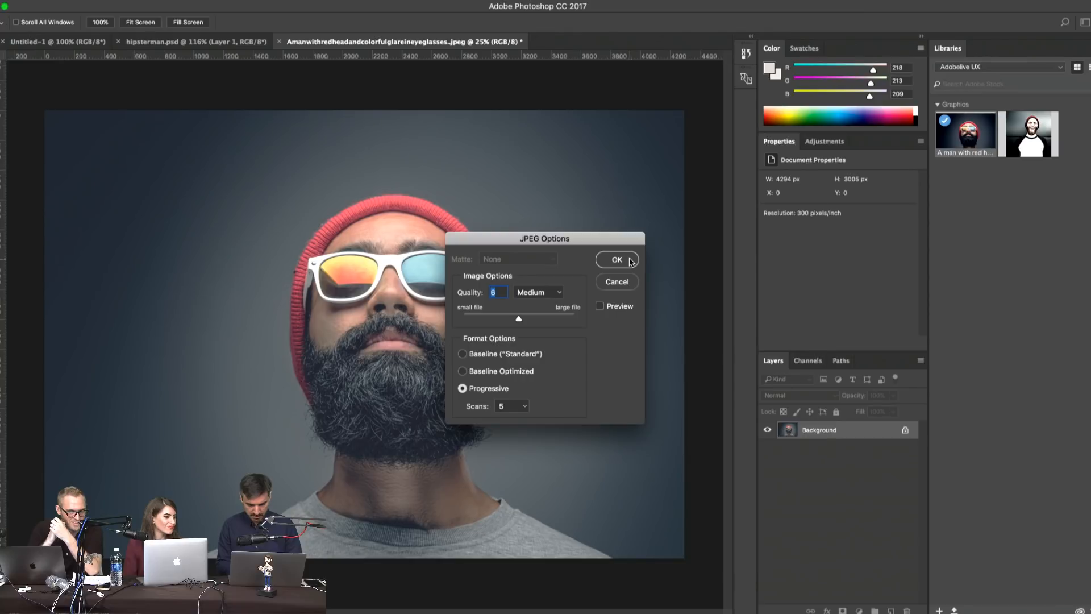
left_click(618, 259)
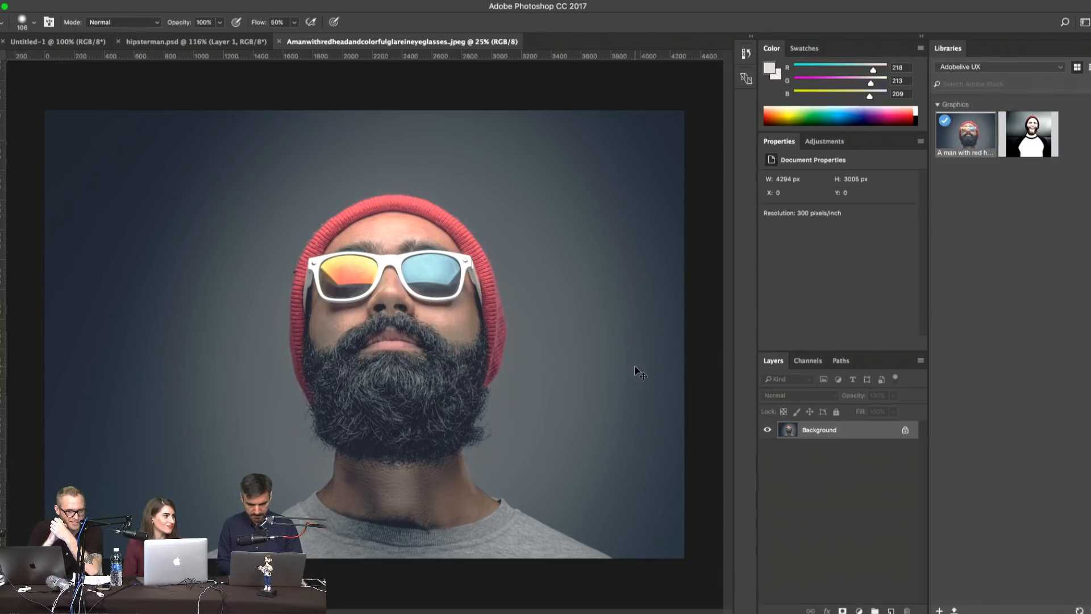
key("super+Tab")
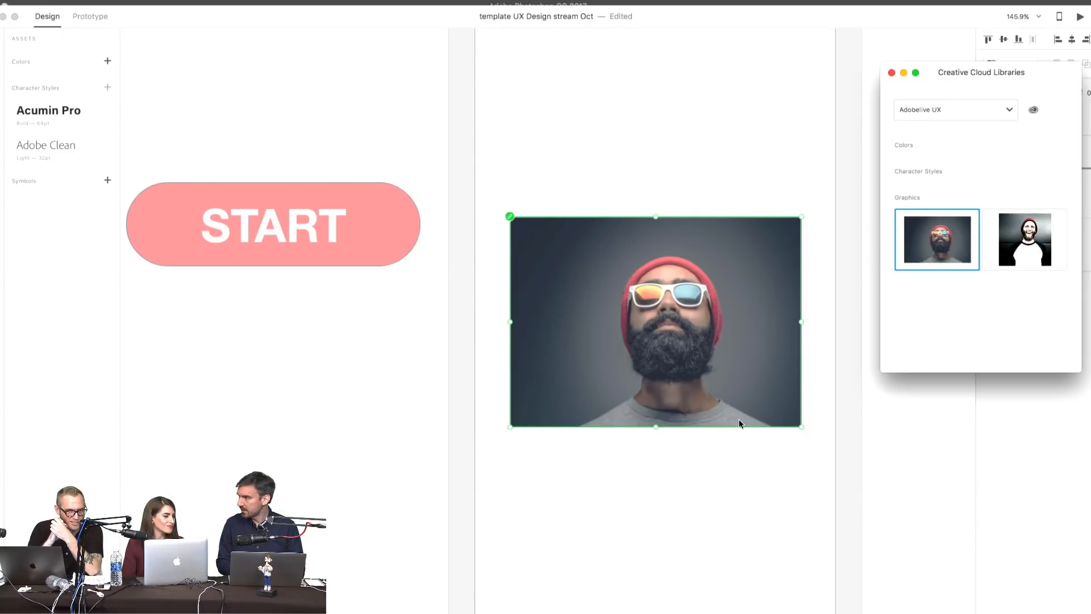
left_click(740, 471)
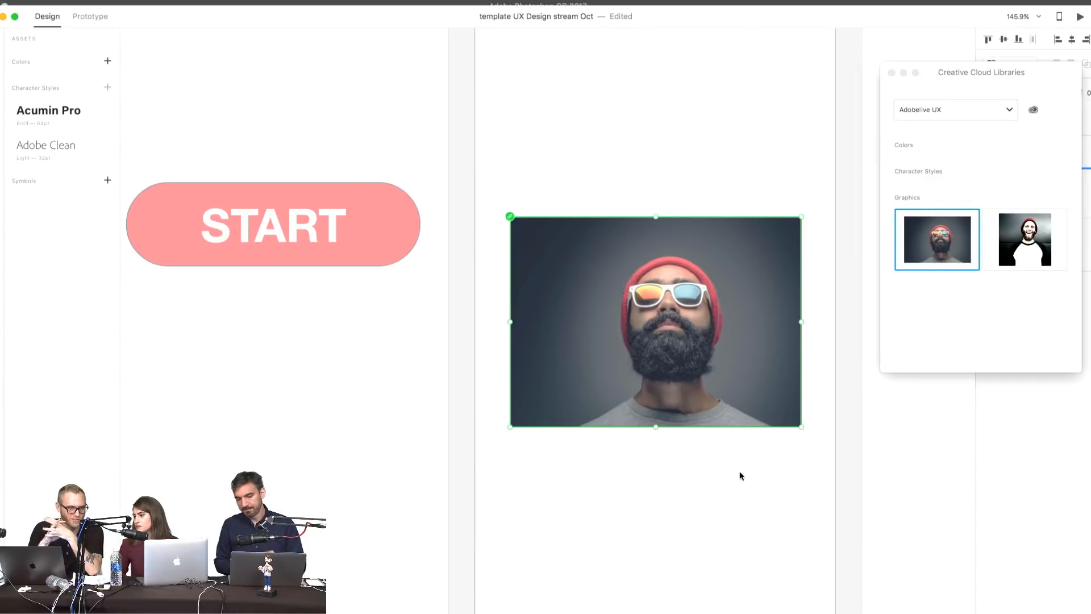
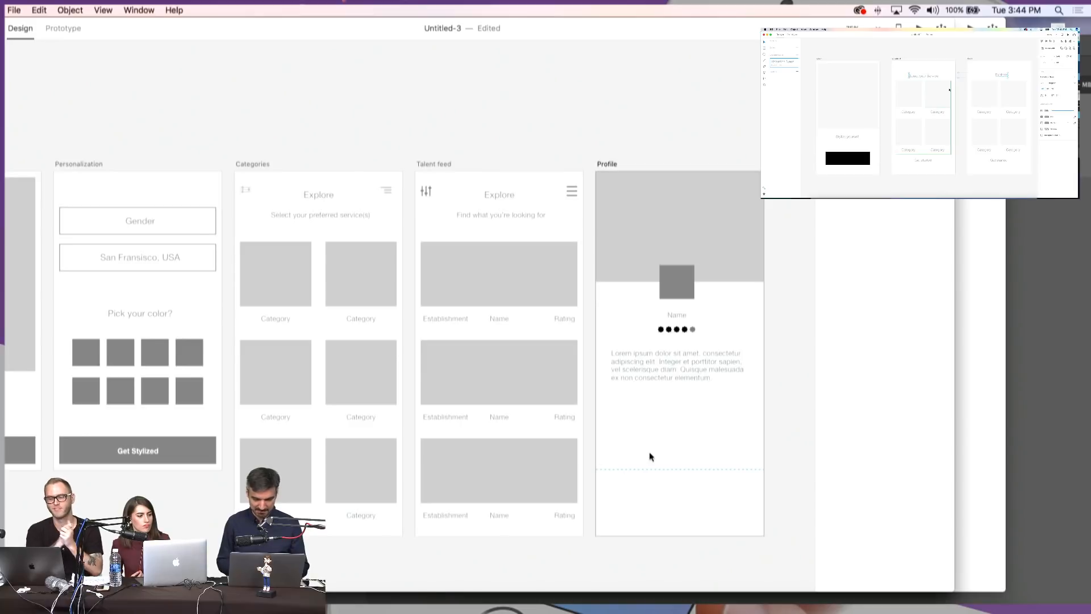
- In the Untitled-3 wireframe, duplicate the Lorem ipsum paragraph on the Profile artboard slightly above the original and replace the copy's text with "SOMA"
left_click(659, 376)
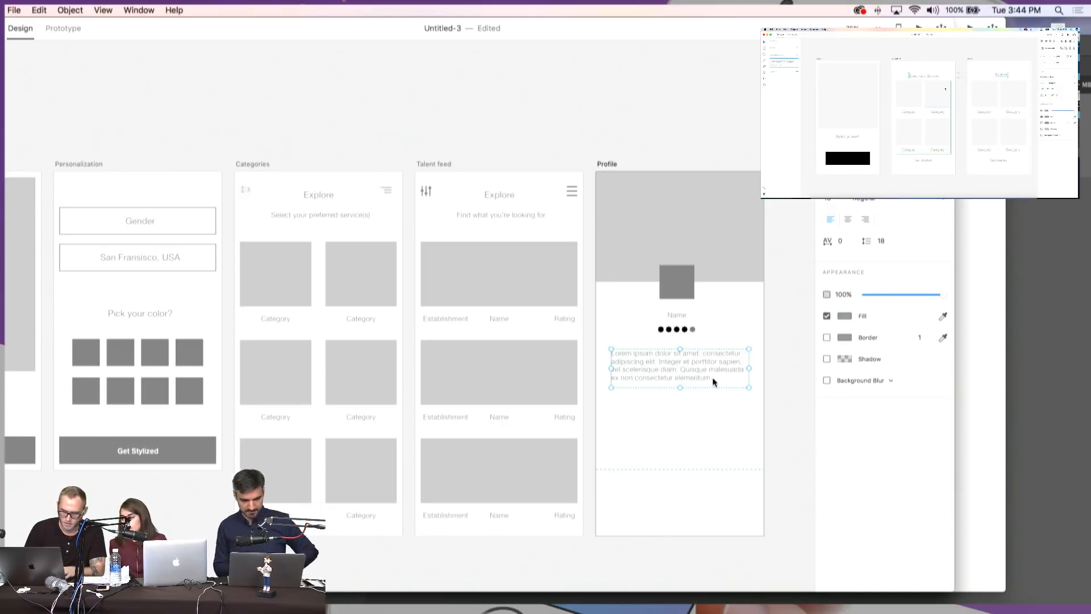
double_click(669, 371)
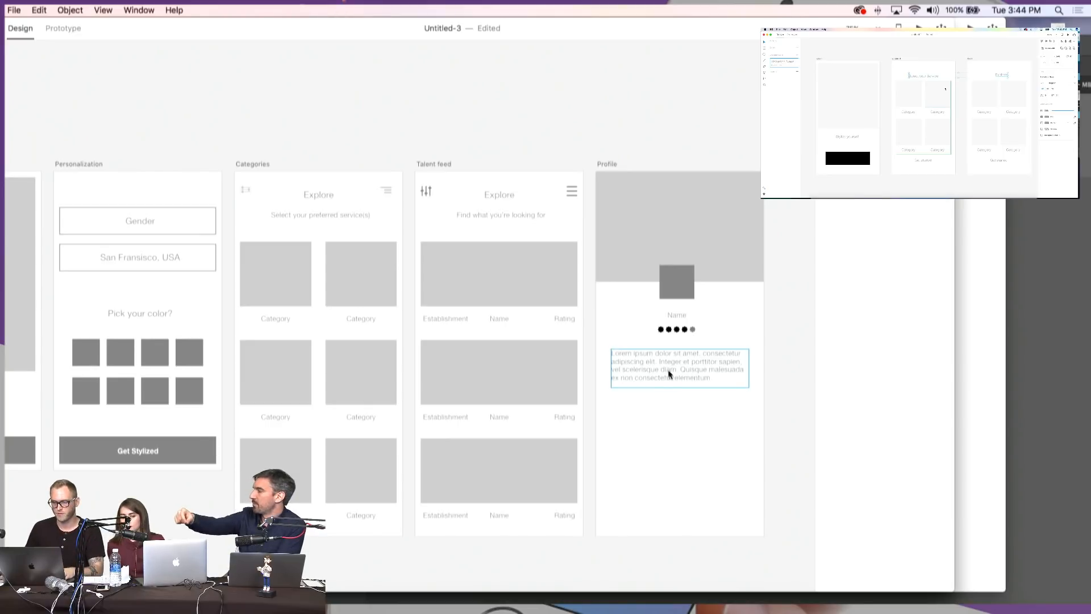
mouse_move(668, 370)
left_mouse_down()
mouse_move(670, 388)
mouse_move(685, 357)
left_mouse_up()
double_click(684, 357)
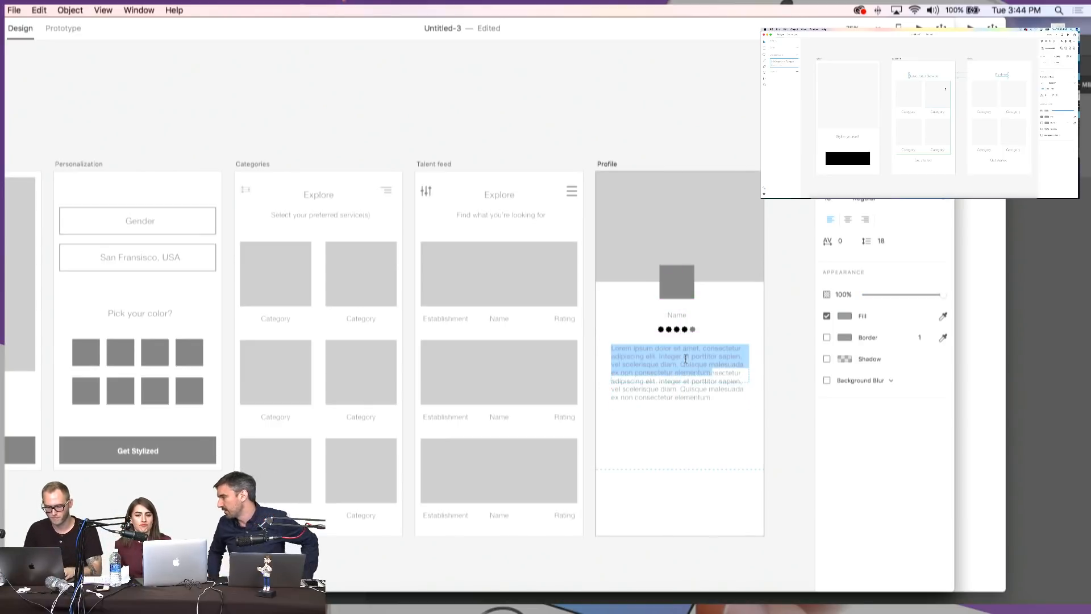
type("West village")
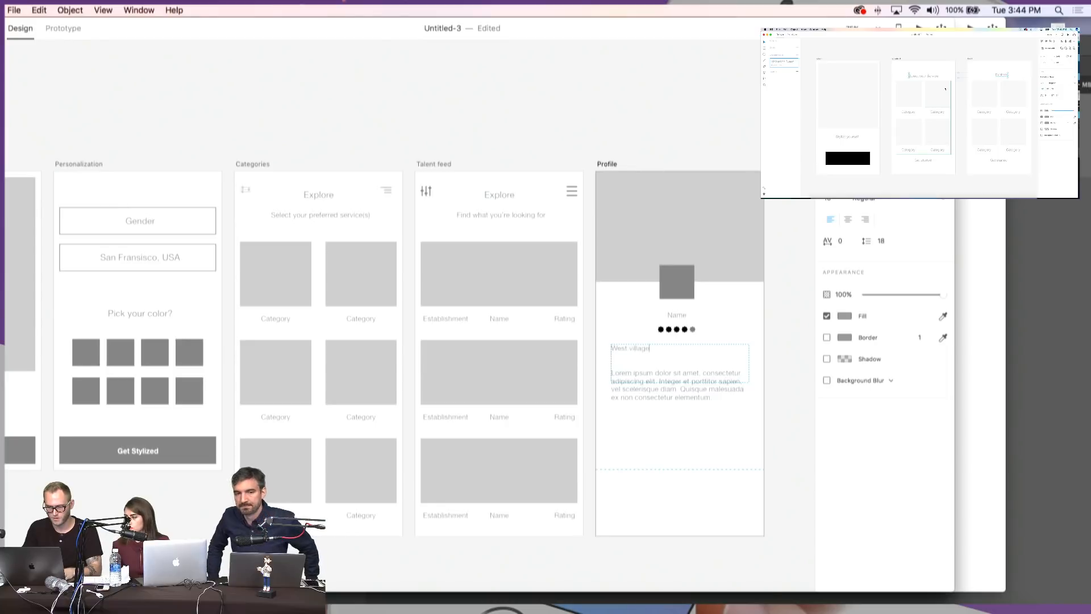
key("super+a")
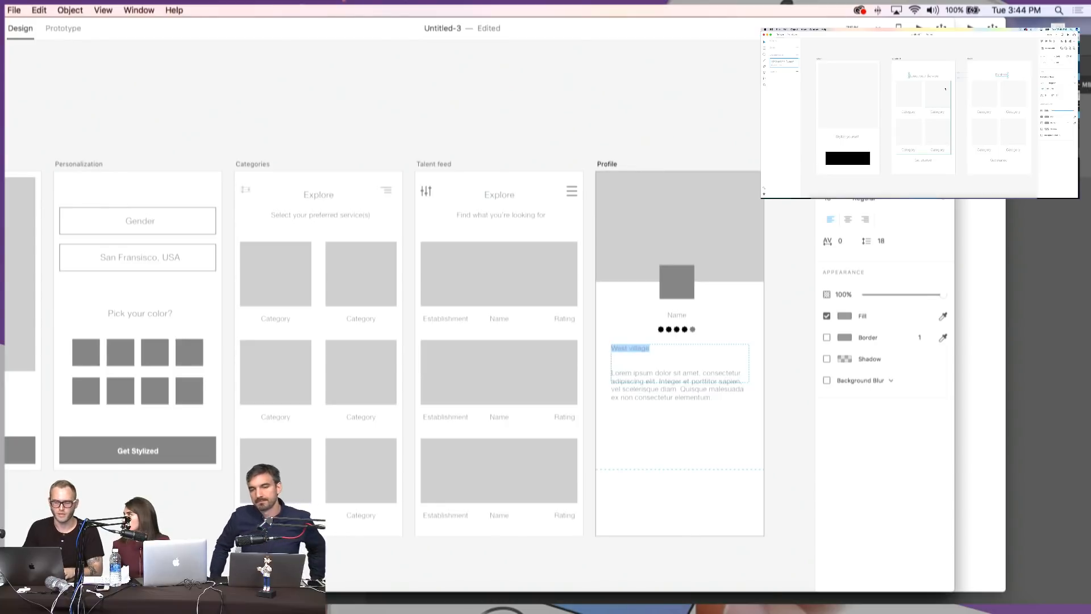
type("SOMA")
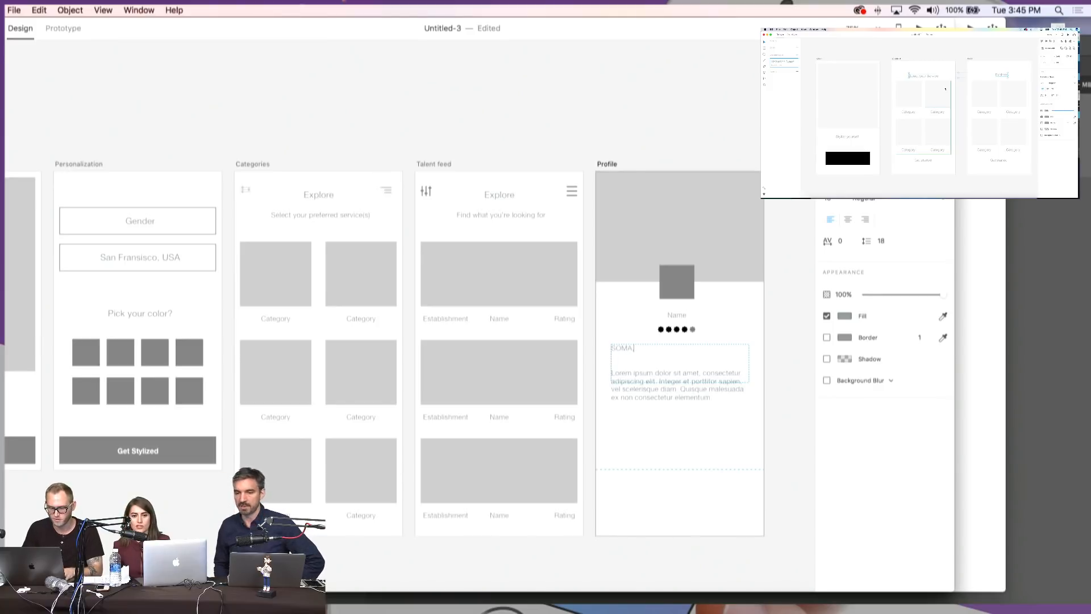
- Complete the location line on the Profile artboard as "SOMA, San Fransisco" and centre-align it
type(", S")
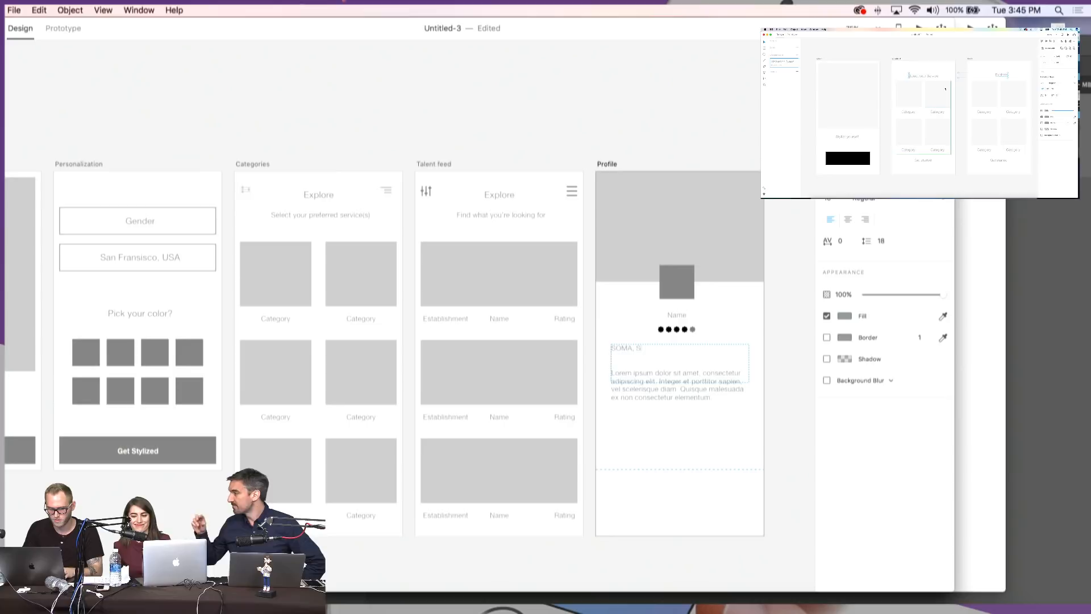
type("an Fransisco")
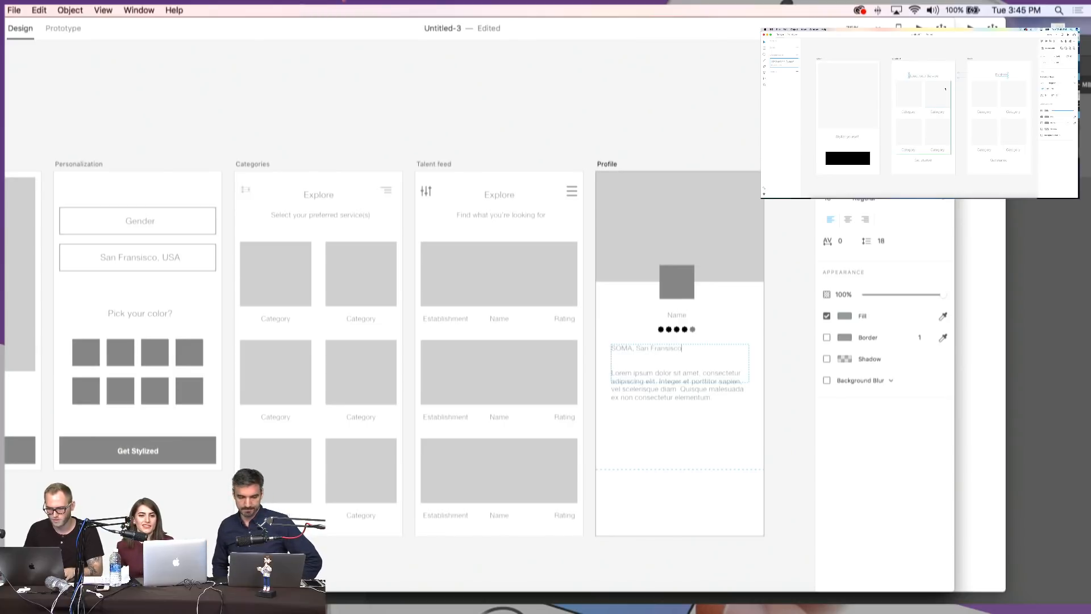
left_click(767, 392)
double_click(659, 350)
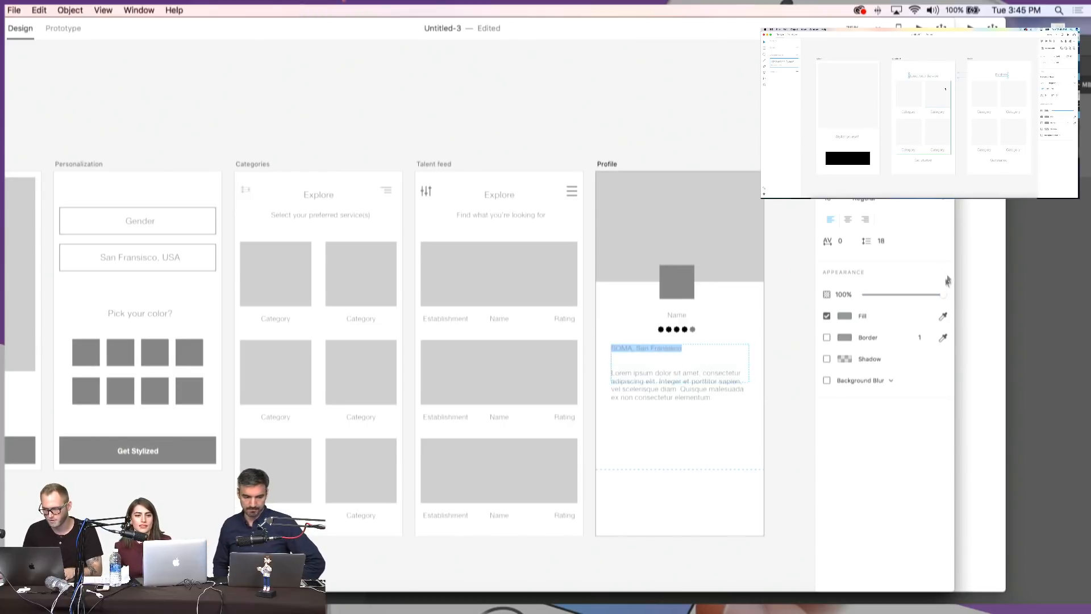
left_click(848, 222)
key("Escape")
scroll(778, 306, "right", 1)
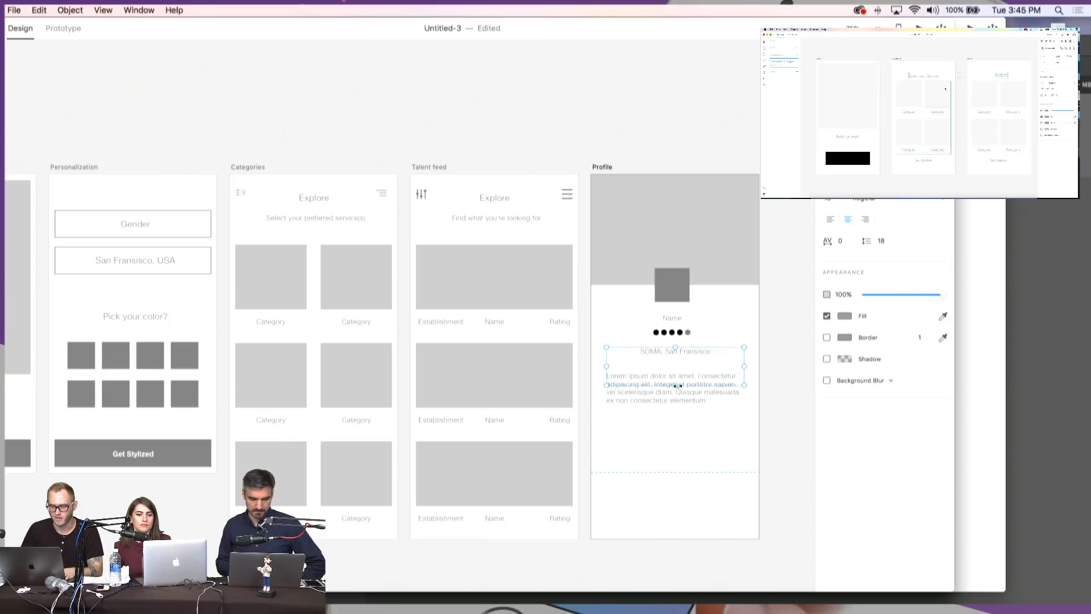
- Shorten the location's text box and nudge the Lorem ipsum paragraph slightly up toward it
left_click(682, 376)
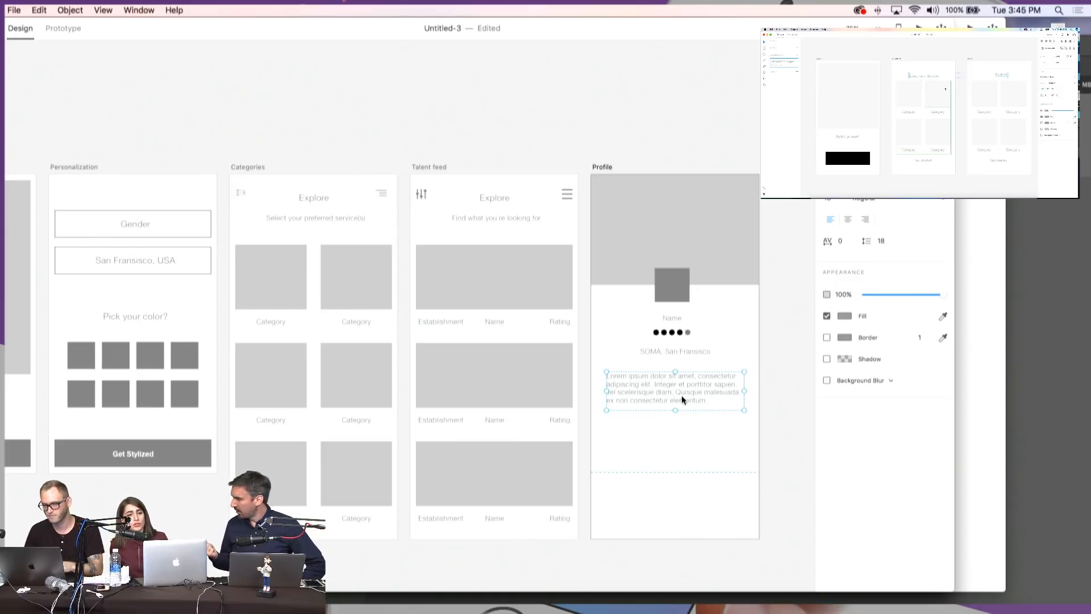
left_click_drag(687, 447, 605, 389)
left_click(655, 427)
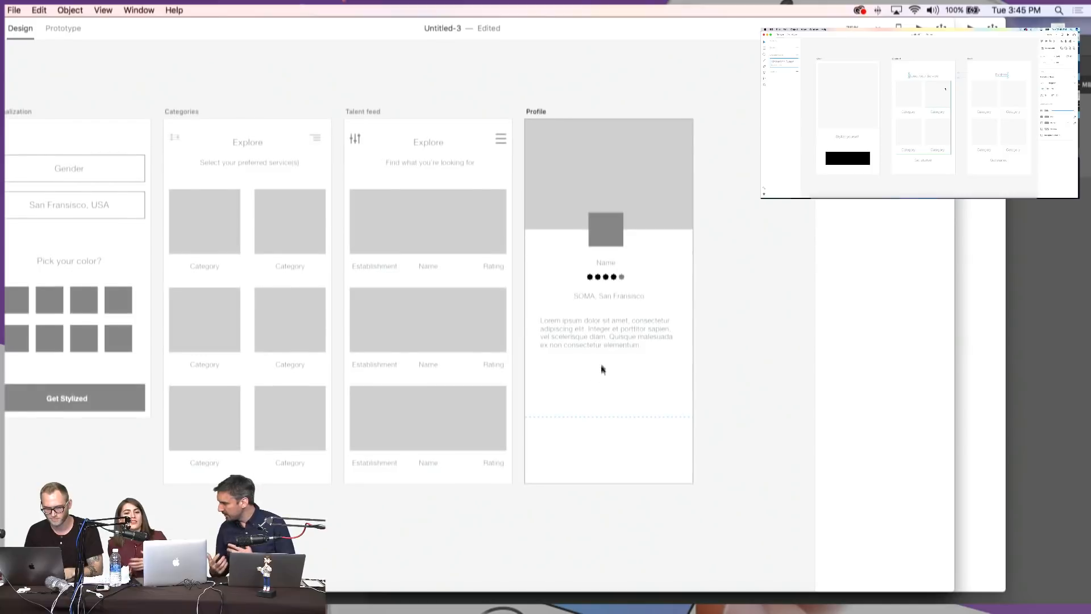
left_click(603, 346)
key("shift+Up")
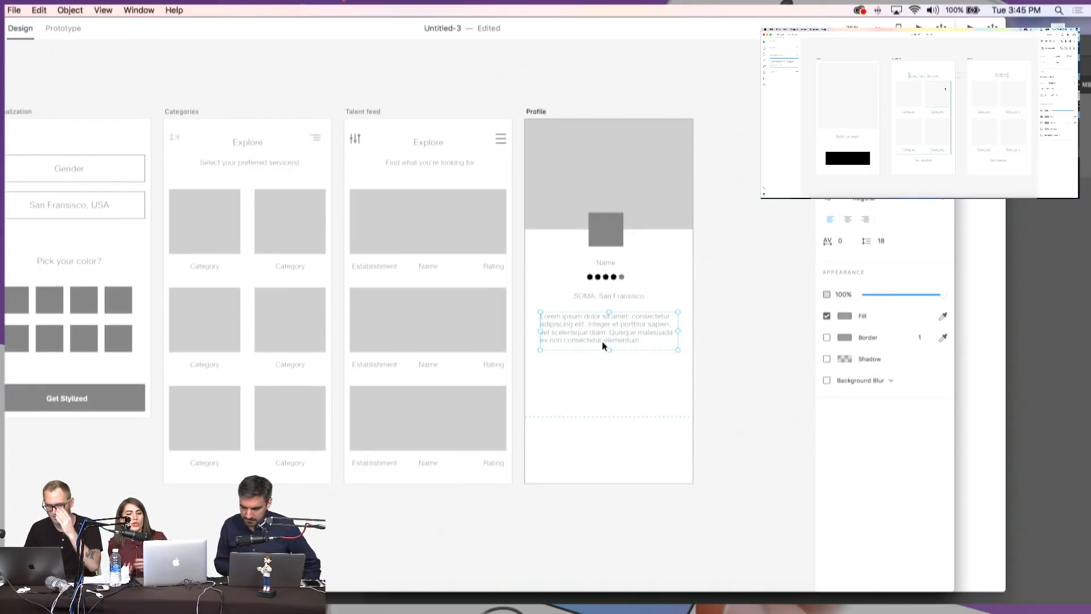
left_click(606, 389)
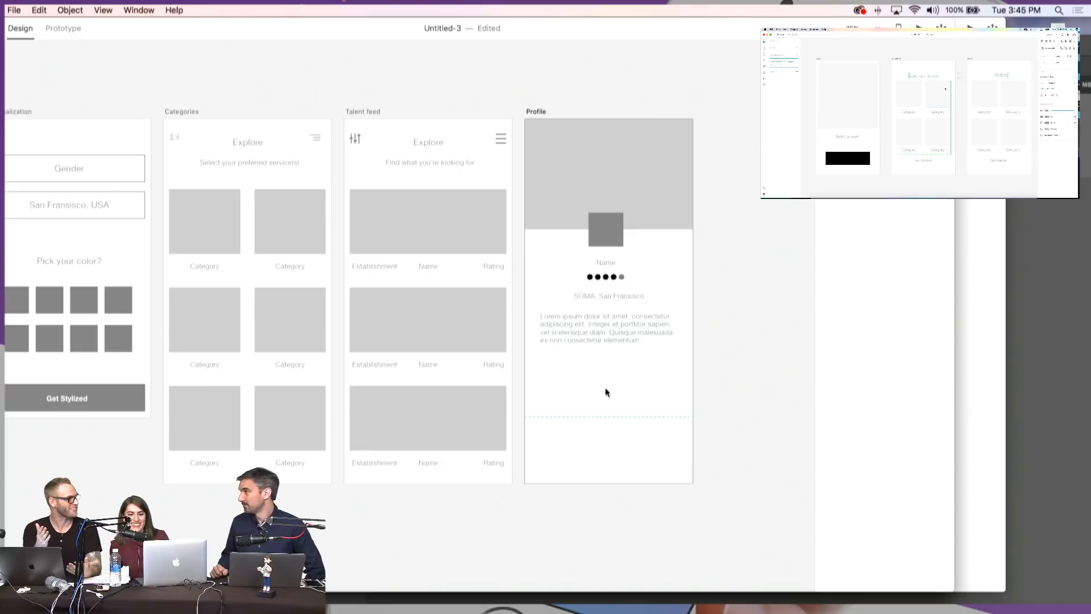
left_click(602, 344)
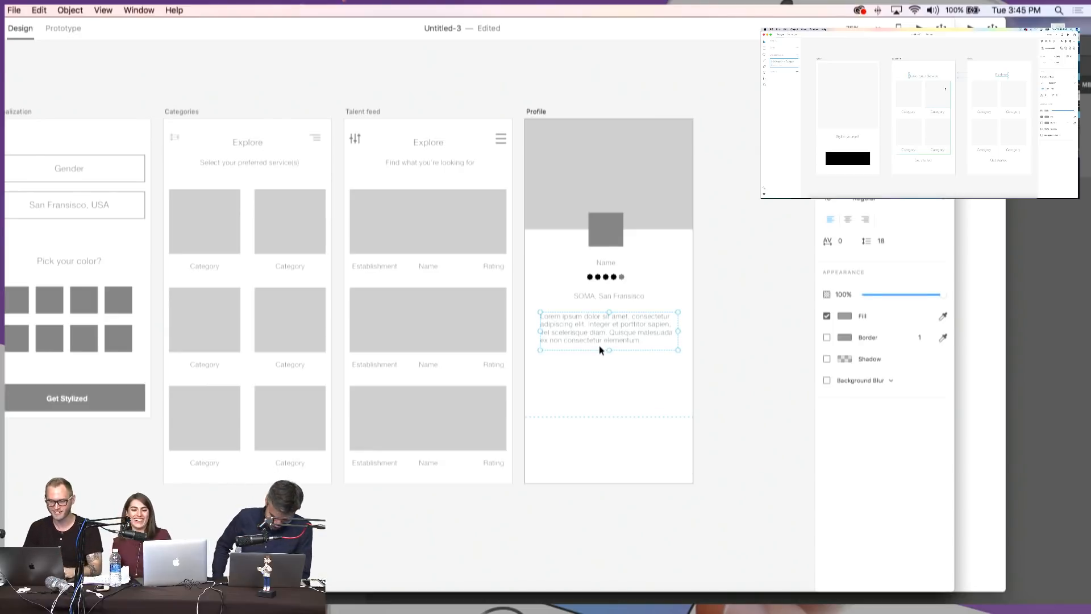
left_click(604, 387)
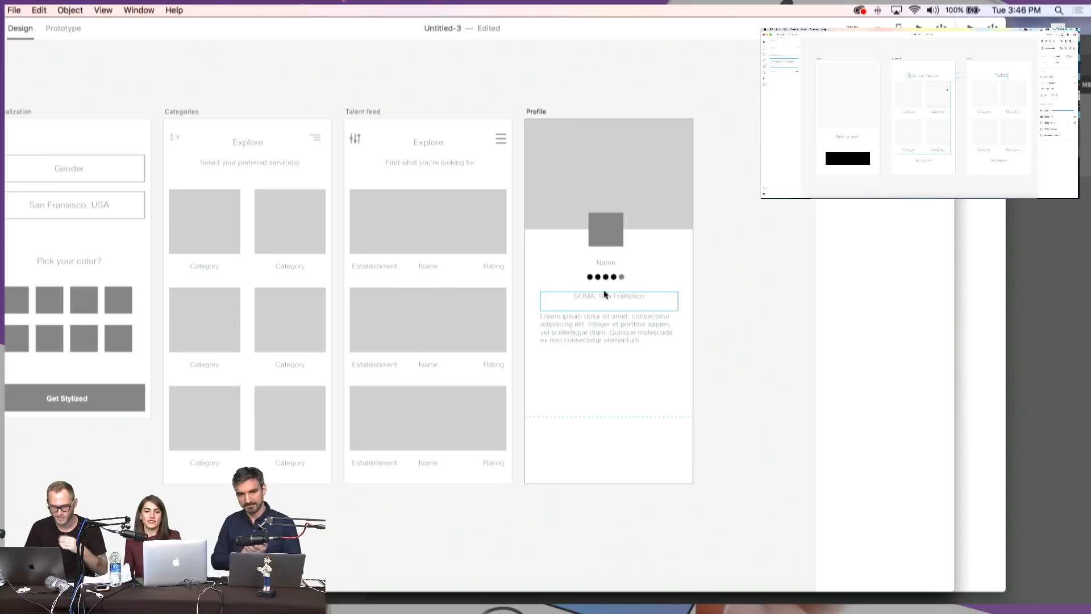
left_click(607, 319)
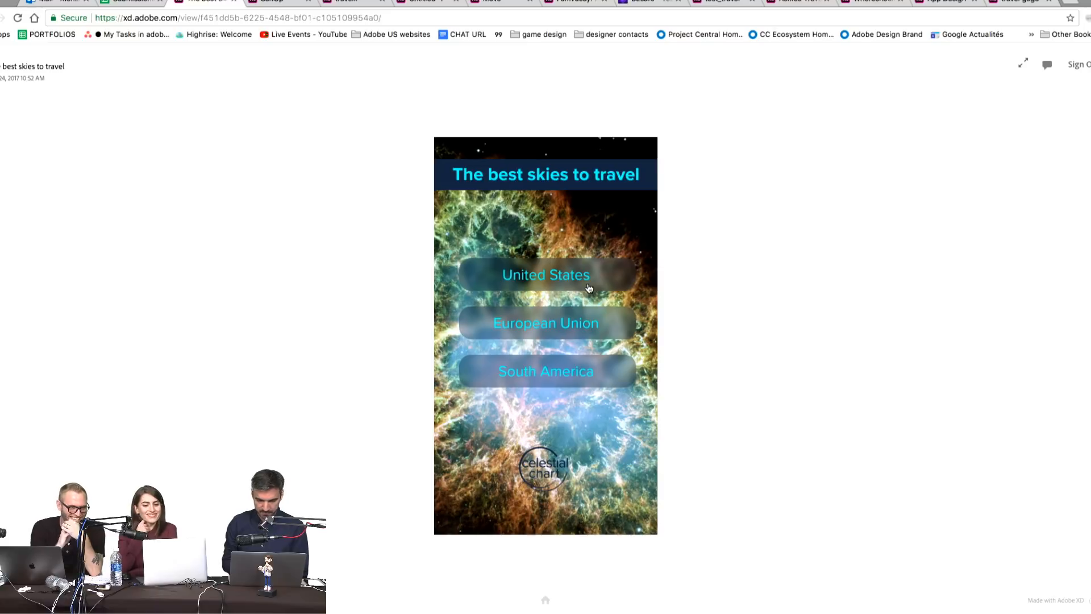
- Switch to the shared "The best skies to travel" prototype in the browser and examine its United States list and Cherry Springs State Park star chart
left_click(589, 287)
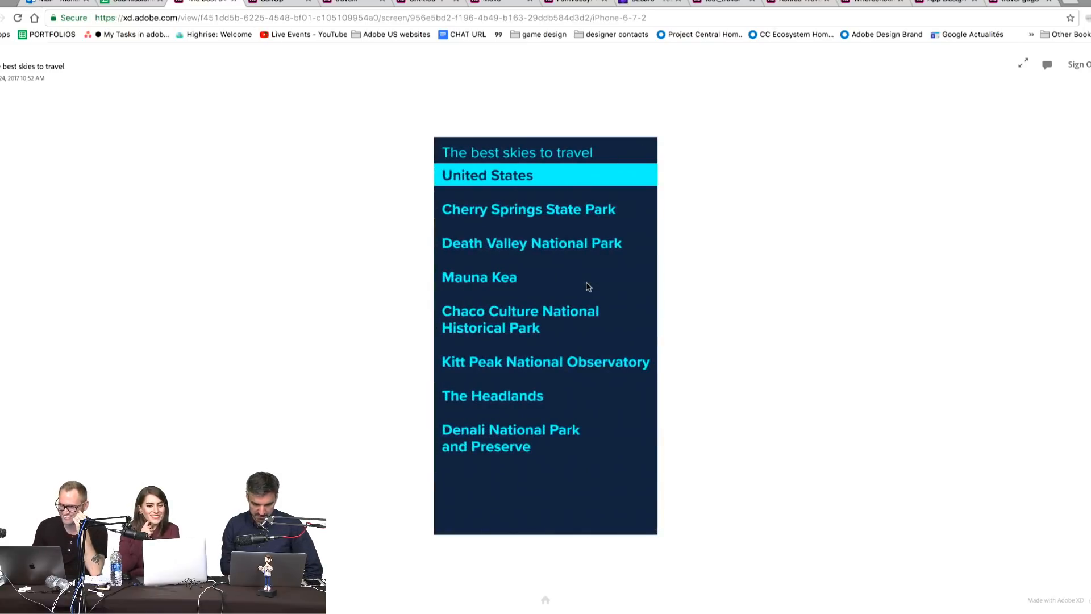
left_click(569, 218)
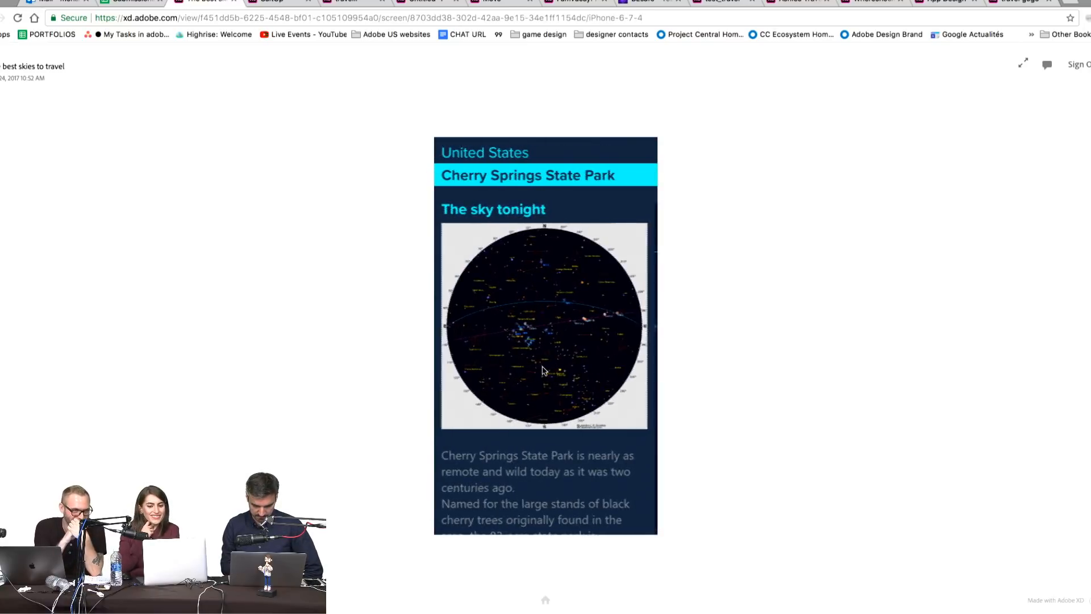
left_click(544, 371)
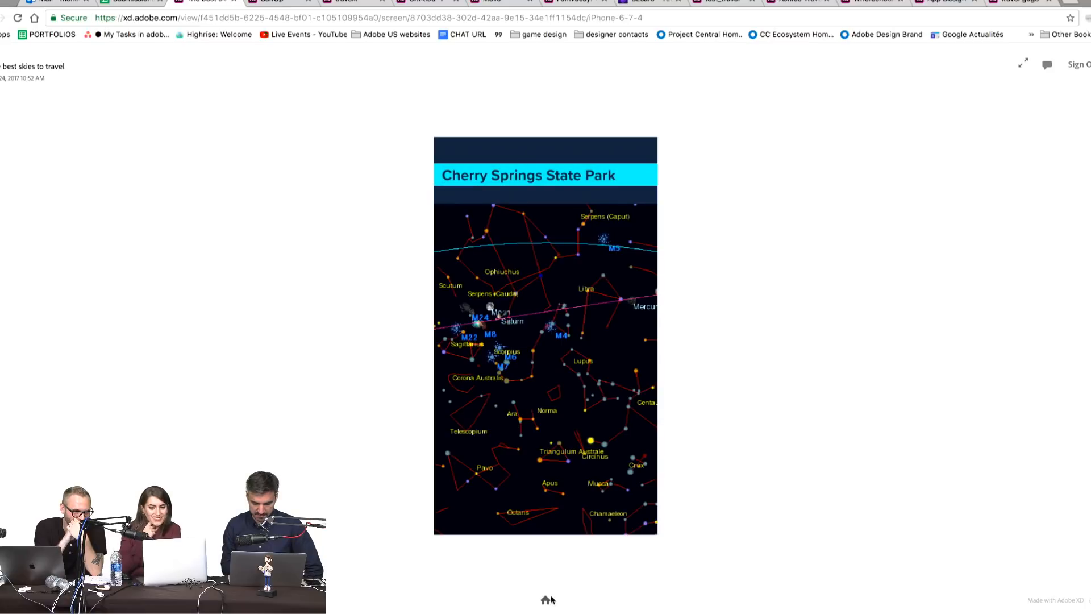
left_click(528, 188)
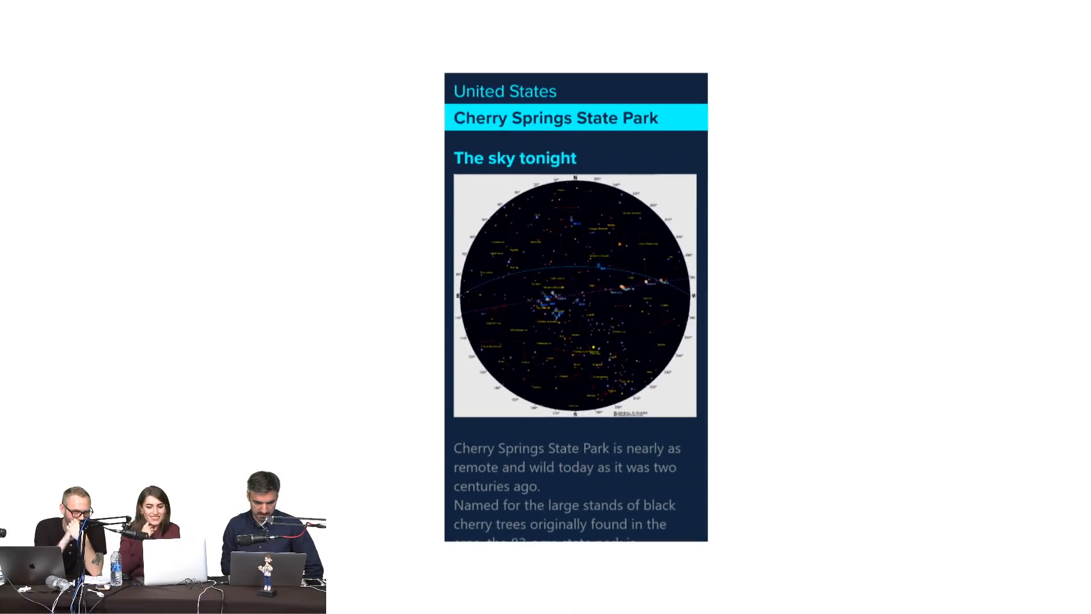
- Go to the SuitUp Or Not prototype and go through its start screen and the Bali and Oslo weather screens
key("ctrl+Tab")
left_click(592, 504)
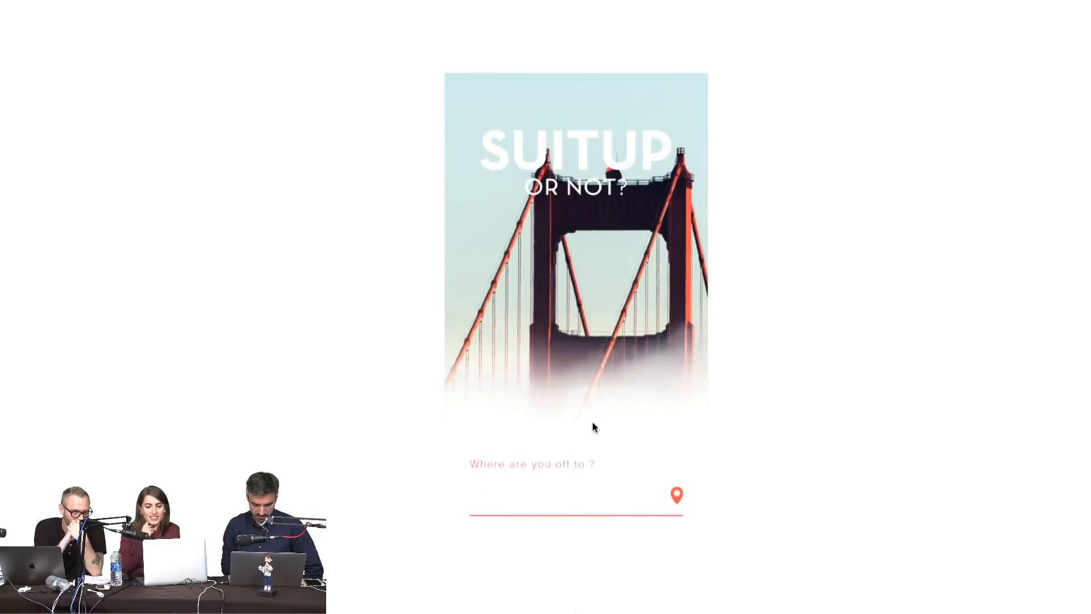
left_click(581, 234)
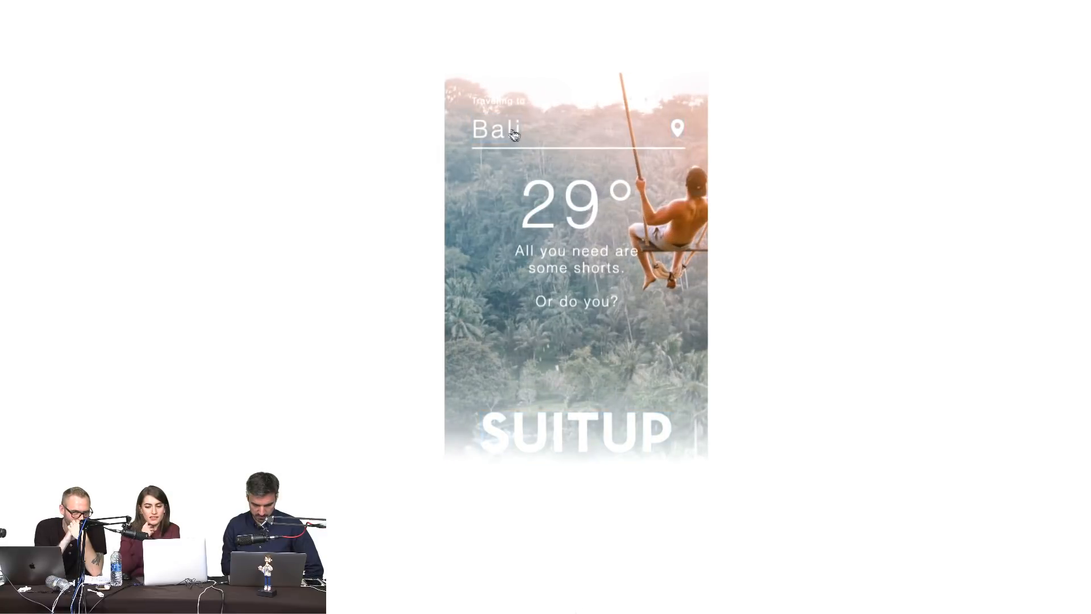
left_click(510, 128)
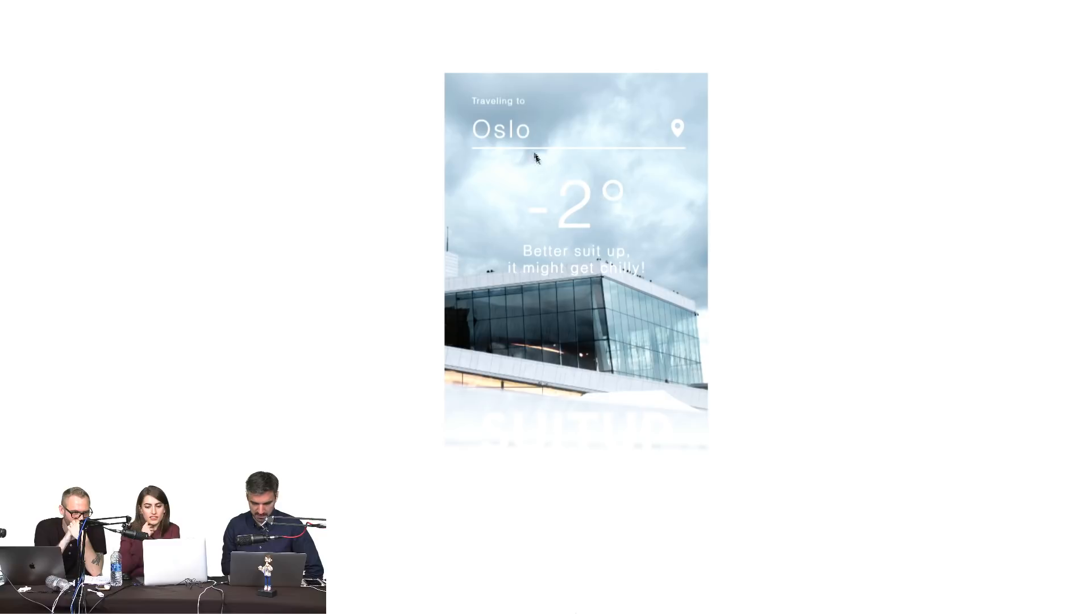
left_click(517, 132)
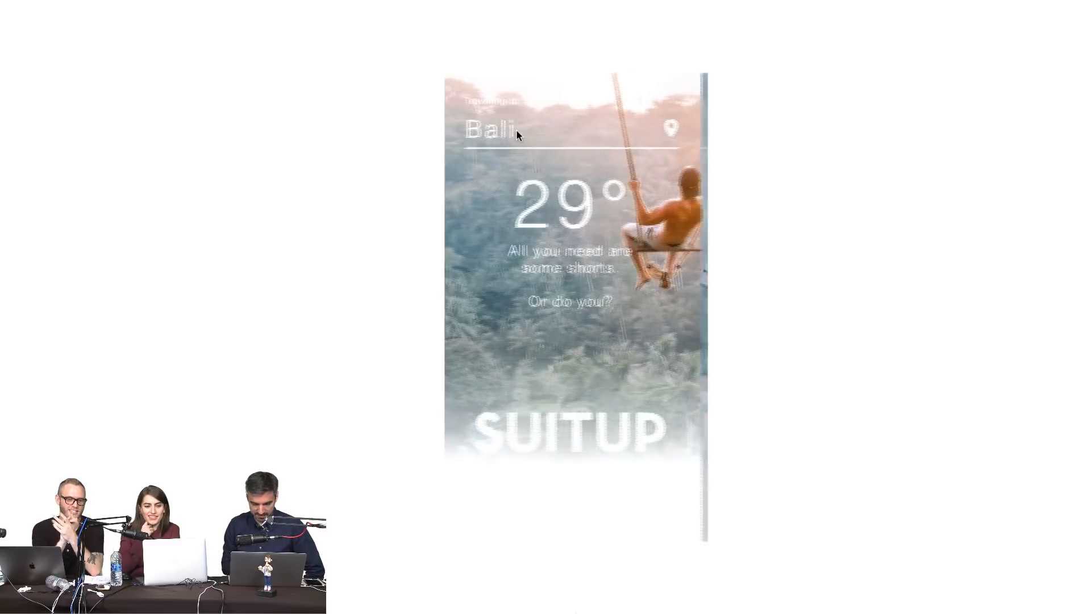
left_click(676, 140)
left_click(676, 131)
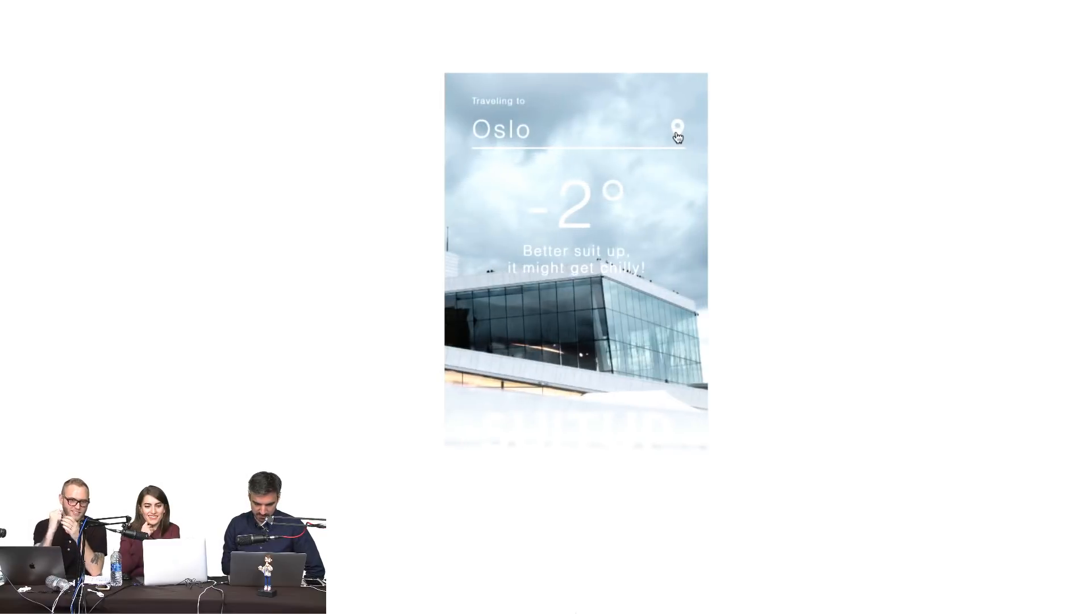
left_click(677, 131)
- Go to the Traveli prototype, begin it, and try its add-memories and Add New Trip controls on the Your Places screen
key("ctrl+Tab")
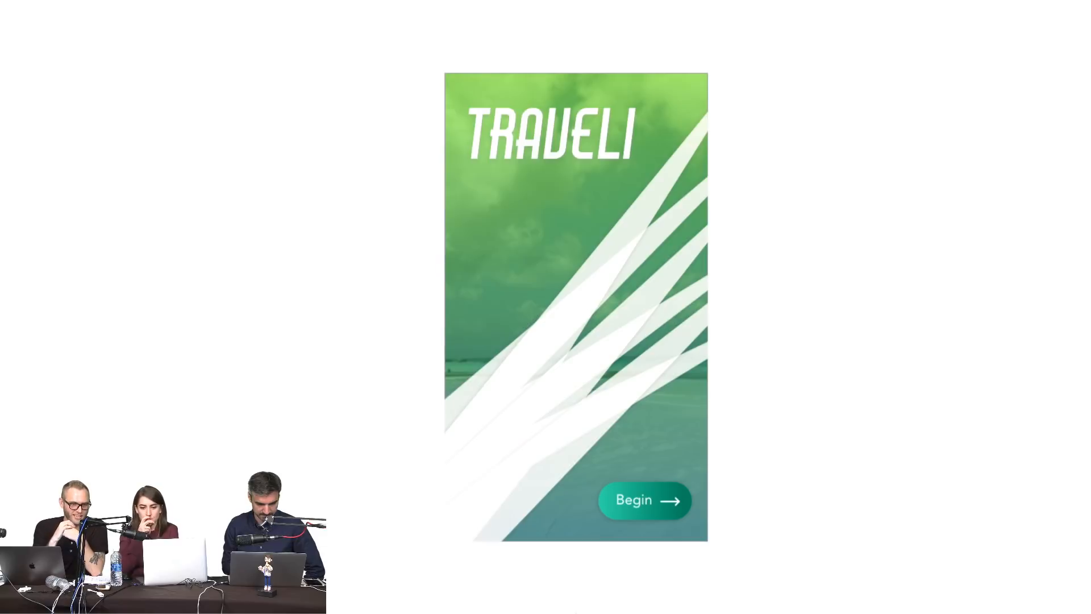
left_click(558, 317)
left_click(662, 514)
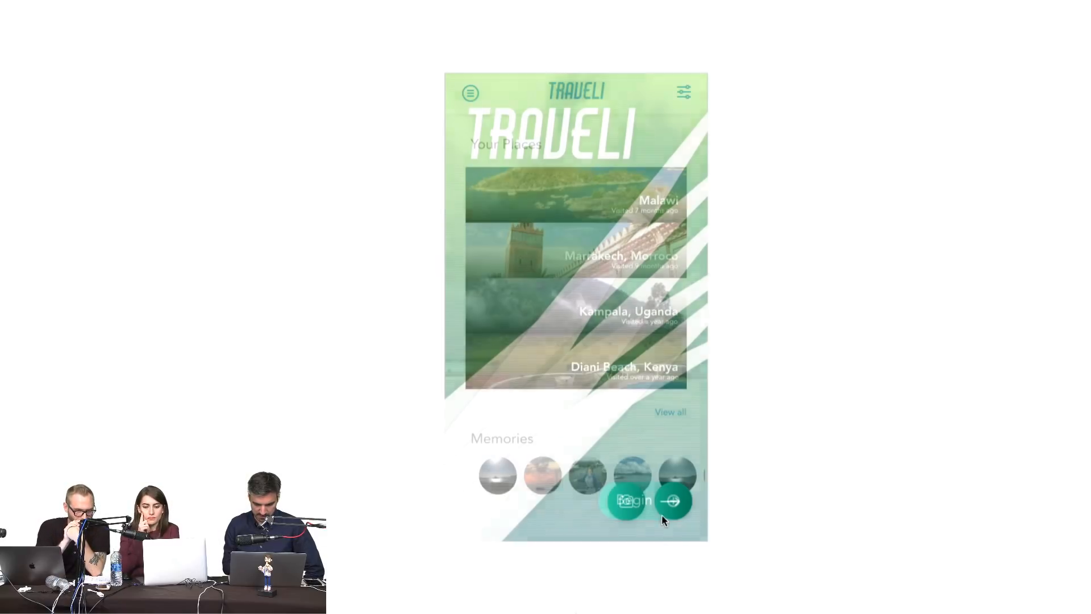
left_click(688, 370)
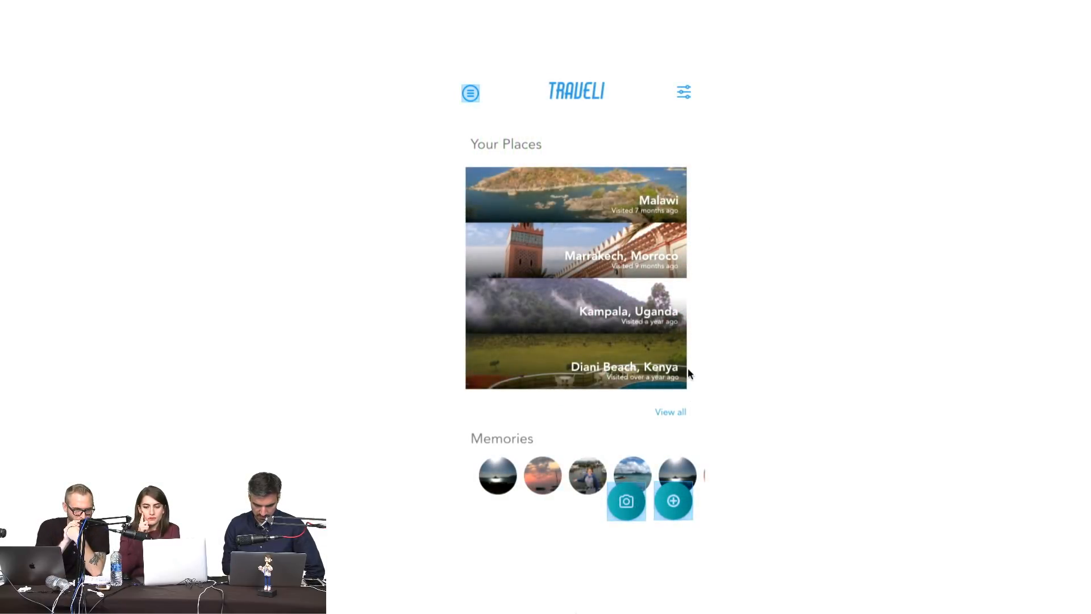
left_click(688, 370)
left_click(671, 513)
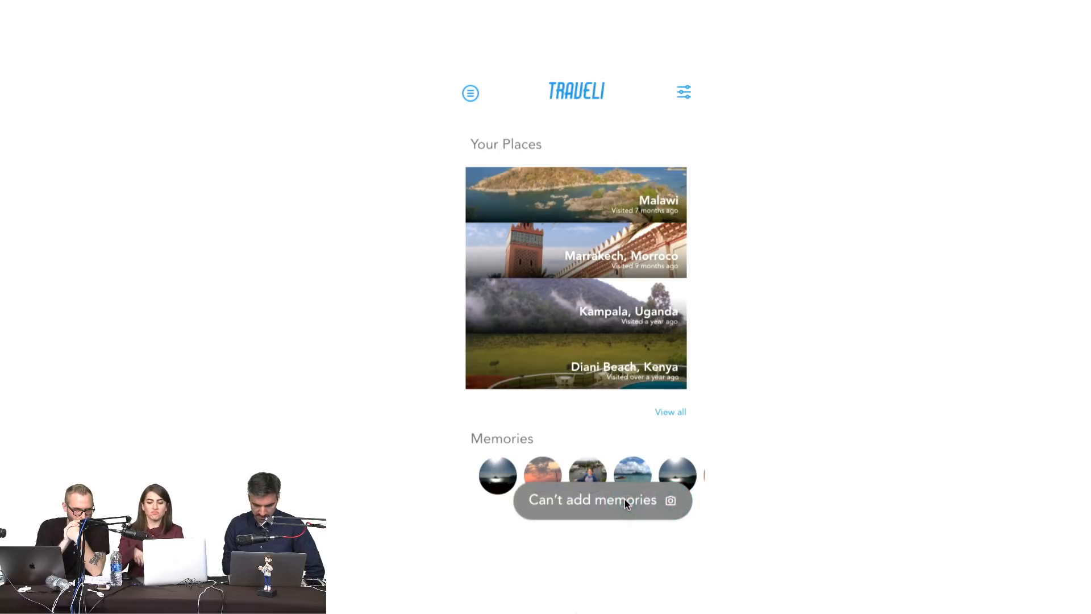
left_click(661, 503)
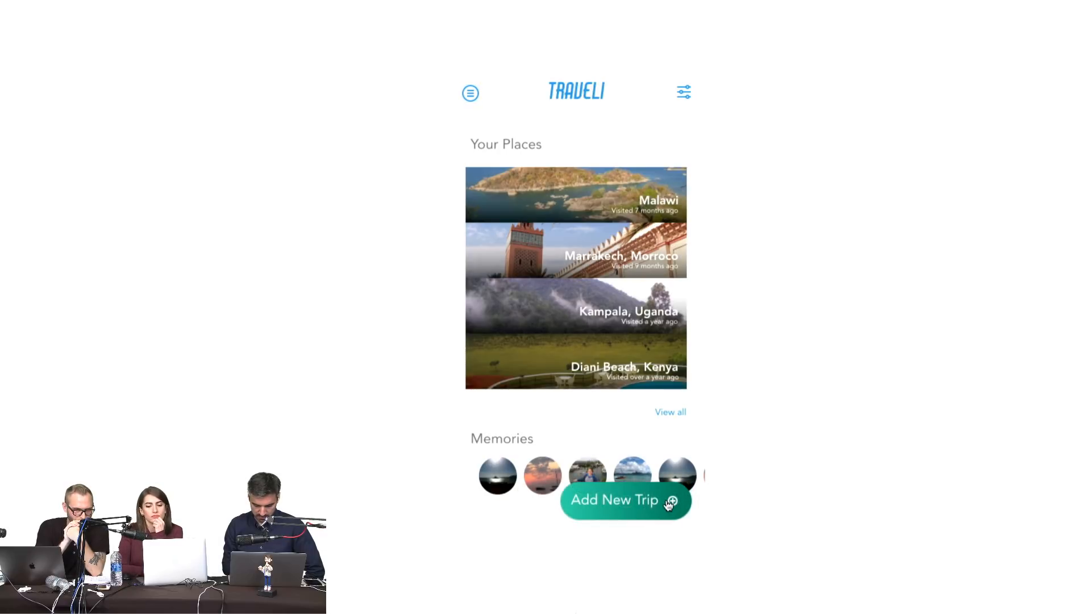
left_click(677, 502)
- Submit Traveli's new trip form without a destination and close the thank-you screen
left_click(665, 421)
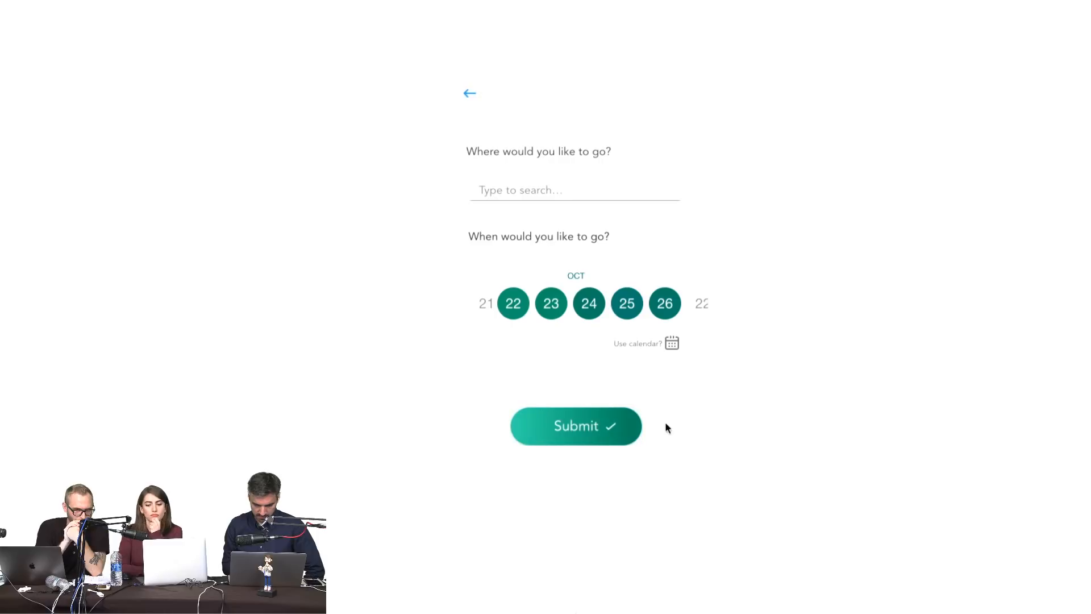
left_click(576, 432)
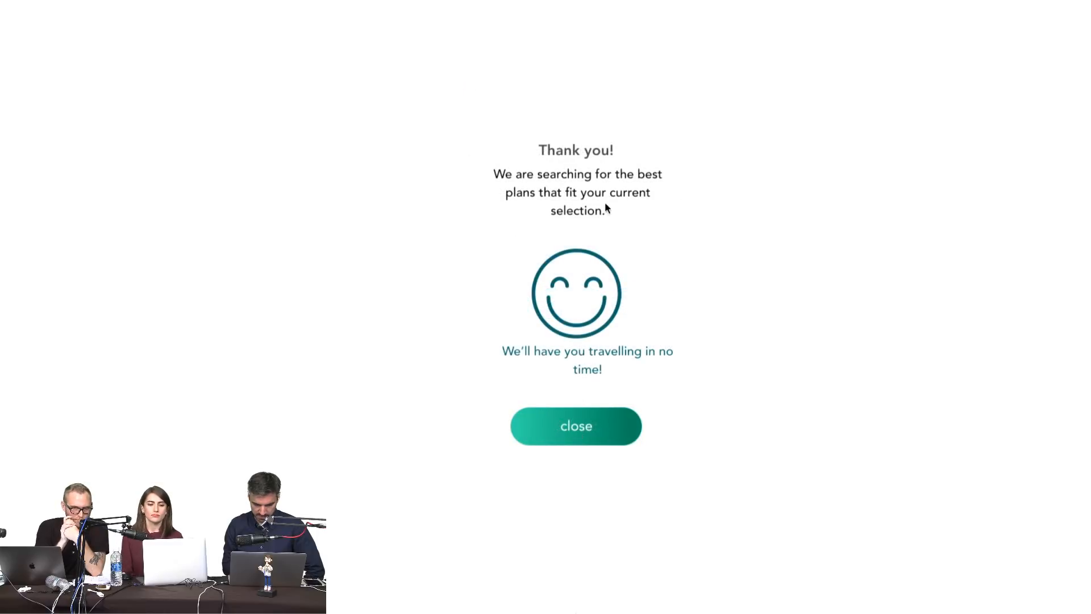
left_click(591, 440)
left_click(590, 436)
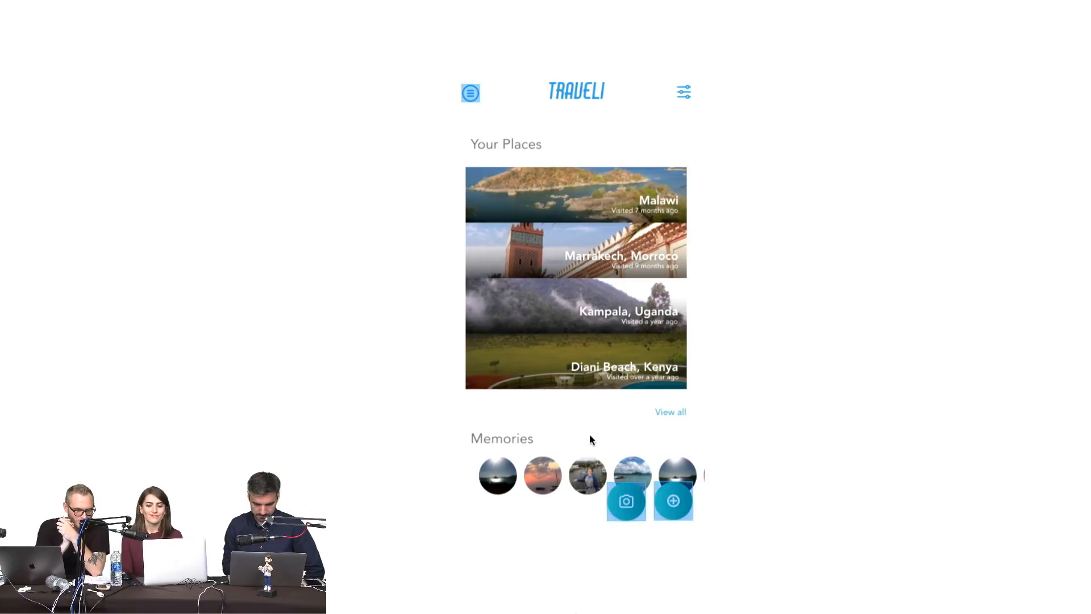
- Open Traveli's side menu to view its entries and return to the Your Places screen
left_click(472, 94)
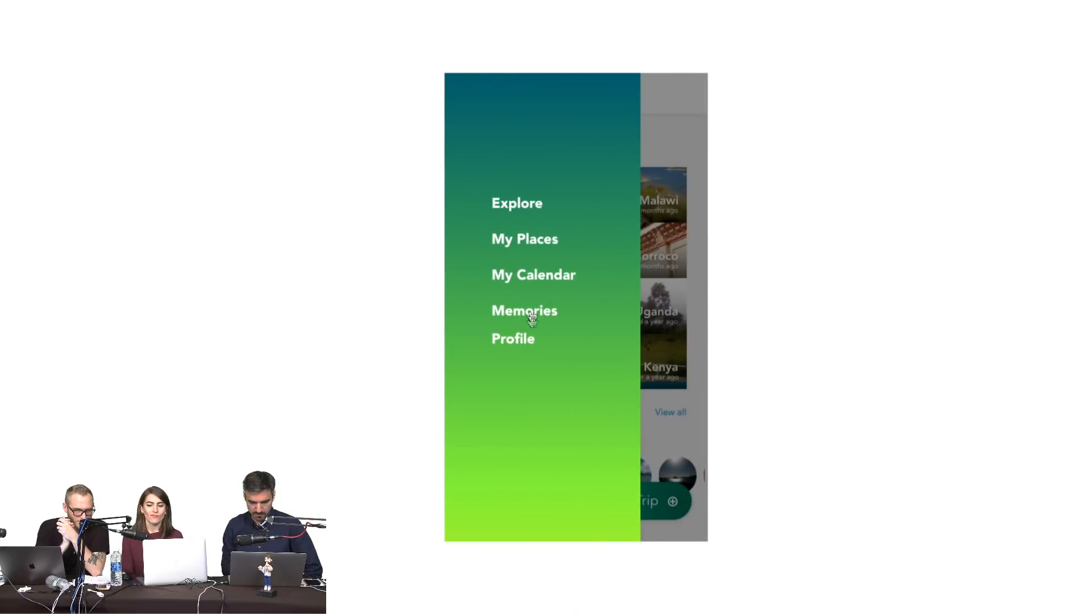
left_click(540, 419)
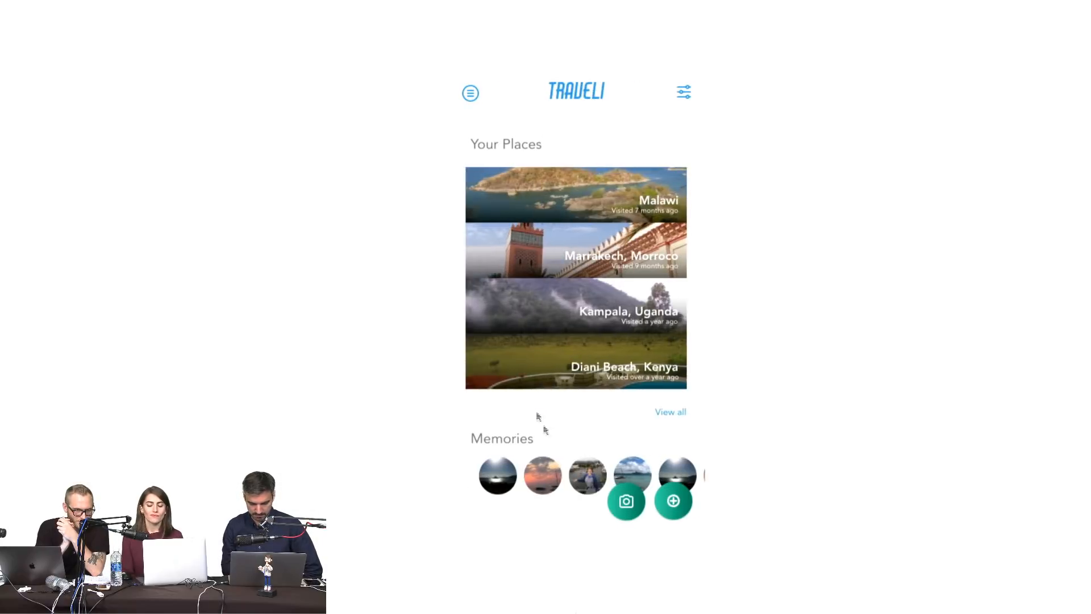
left_click(593, 103)
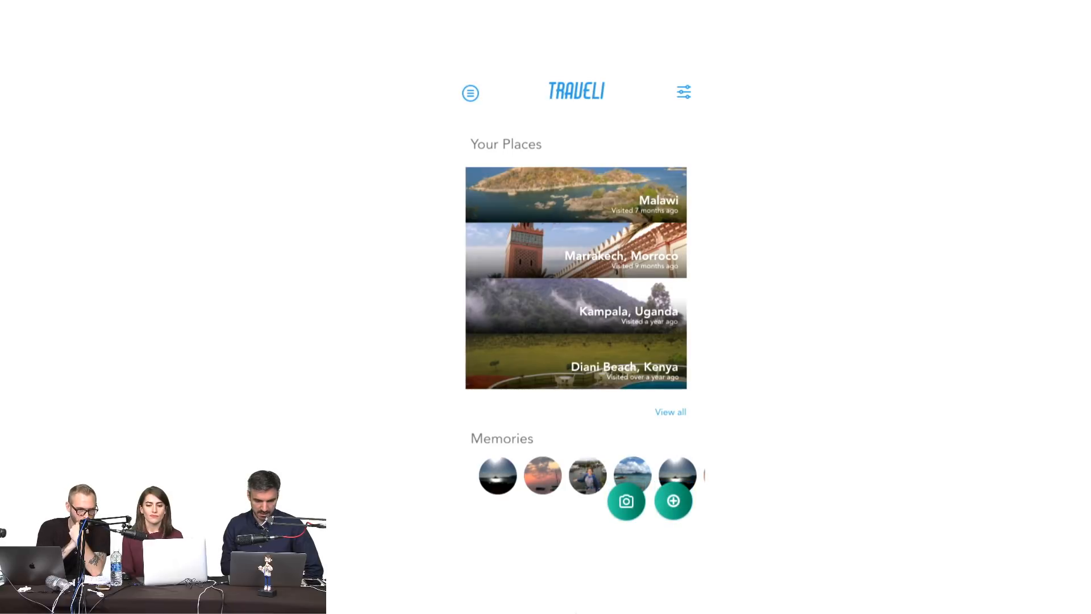
- Go to the next travel prototype and examine its Menu and Buy Trips screens
key("Right")
left_click(580, 380)
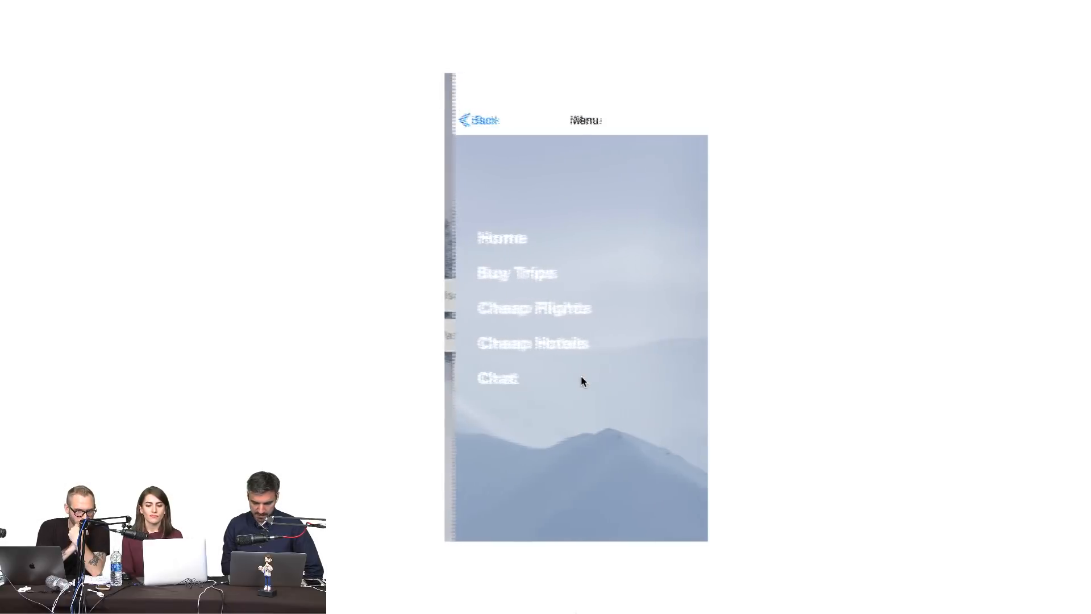
left_click(496, 257)
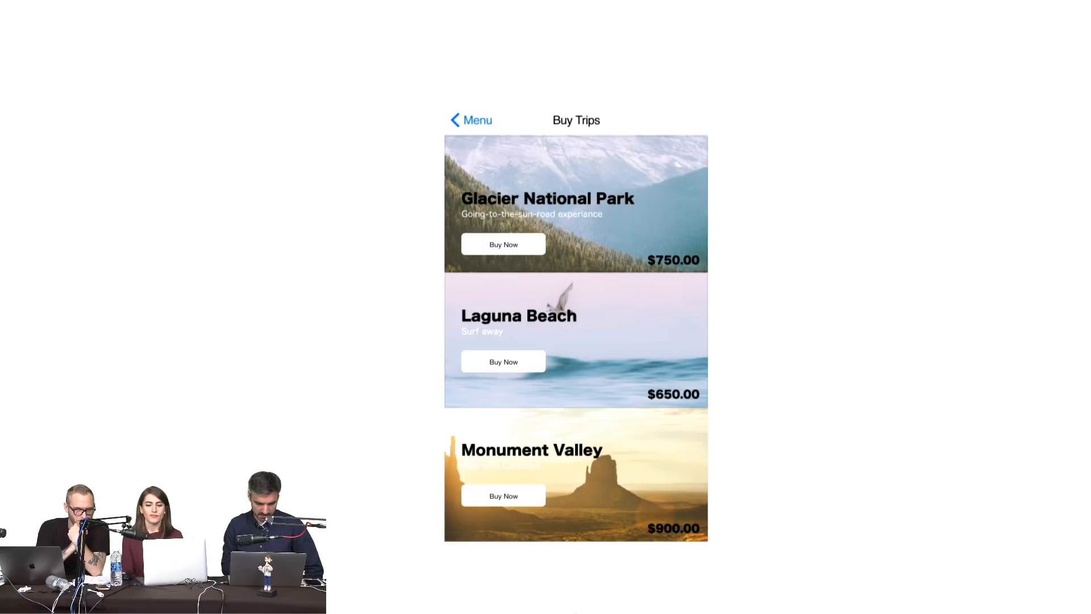
- Go to the move prototype, sign in, and continue through the destination picker to the activity categories
key("Right")
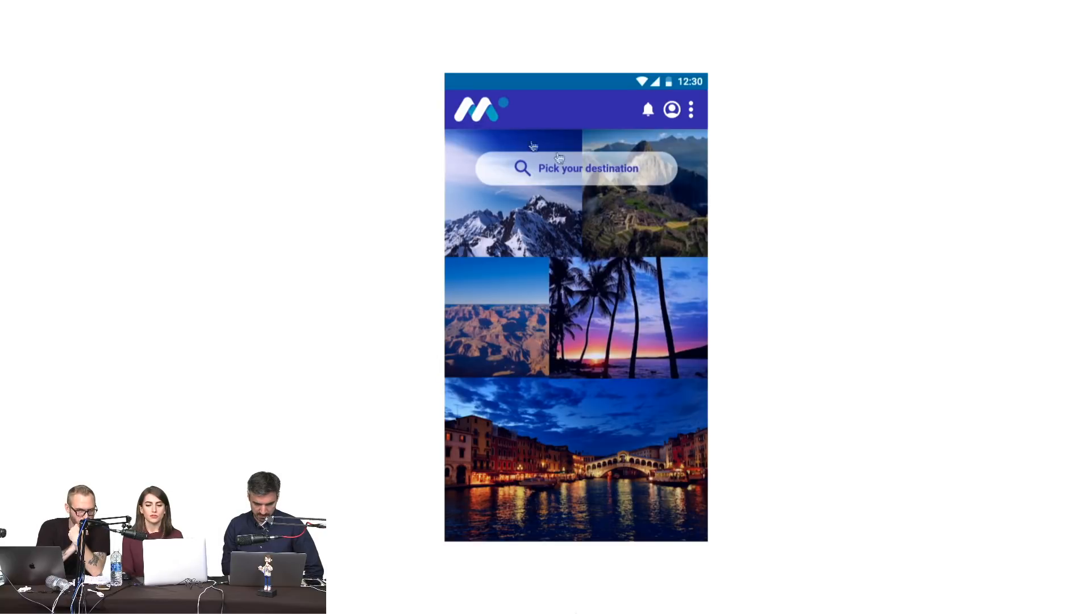
key("Right")
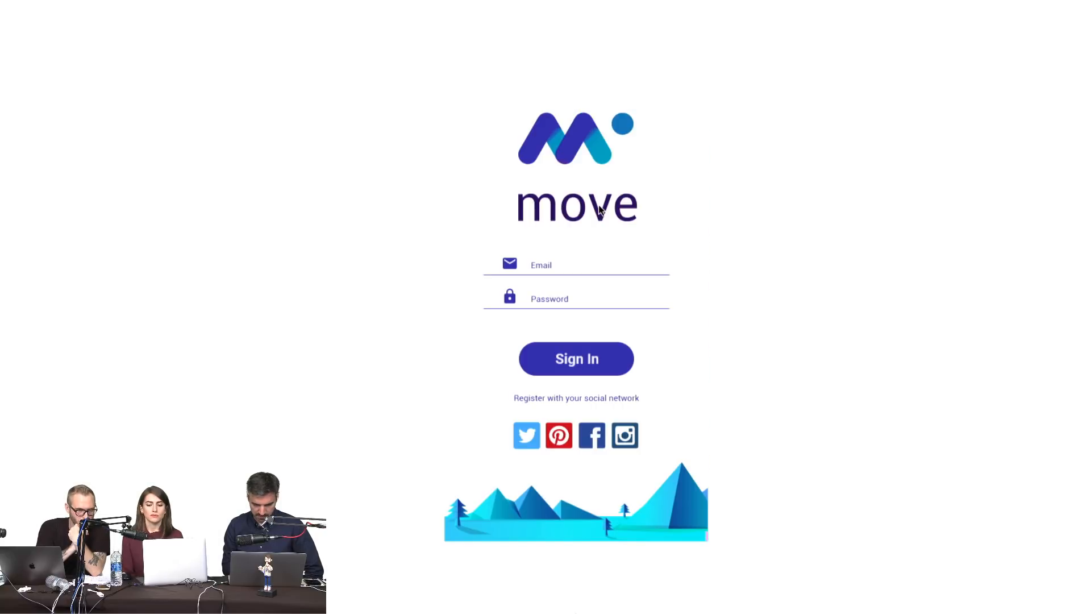
left_click(568, 361)
left_click(579, 161)
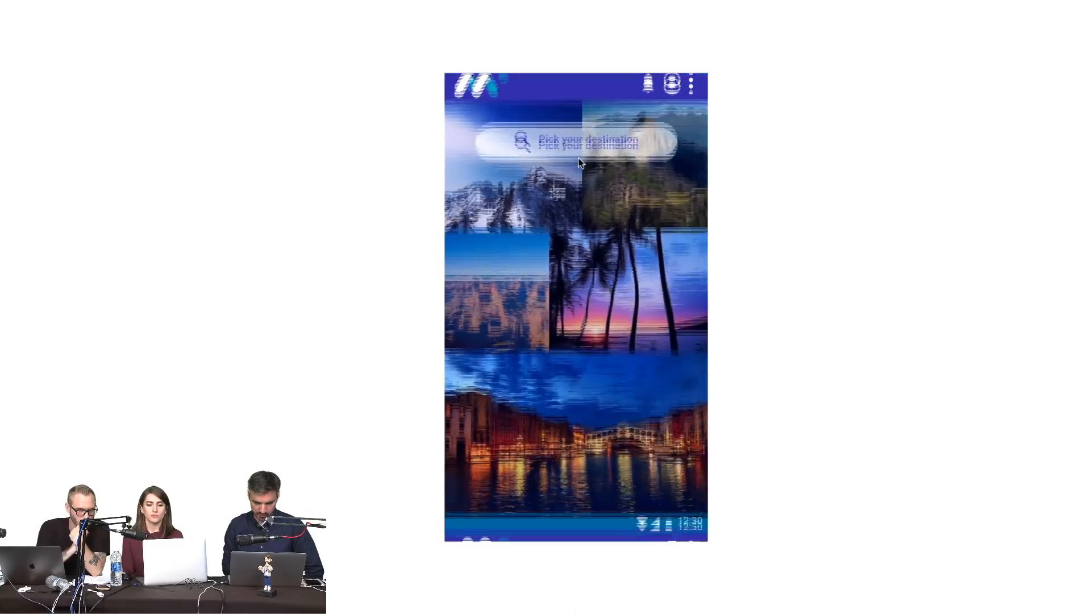
left_click(595, 511)
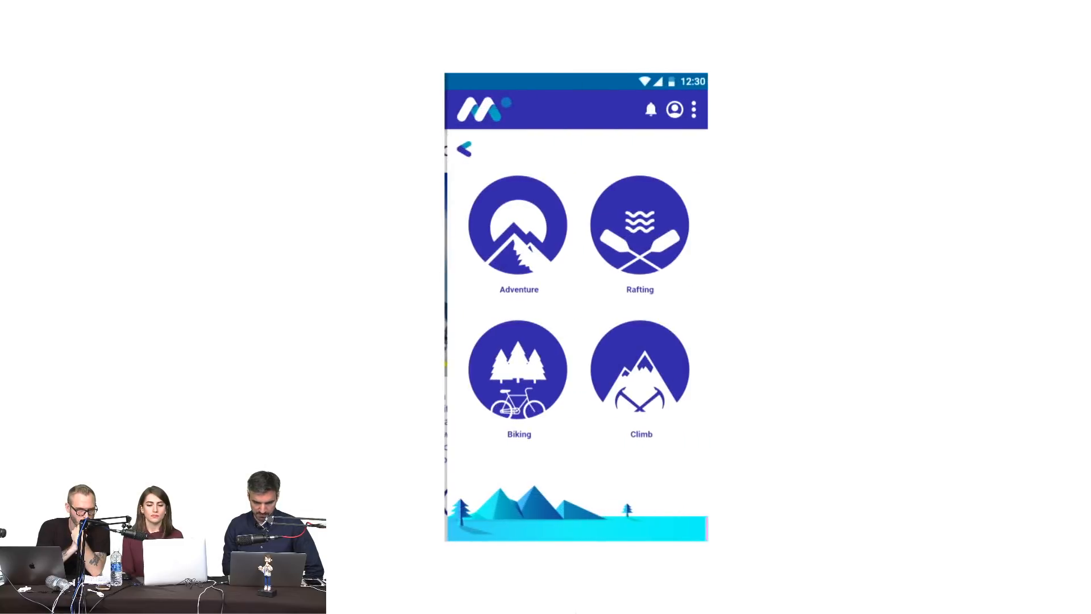
- Go to the FamVacay prototype, log in, and try the Beaches category
key("Right")
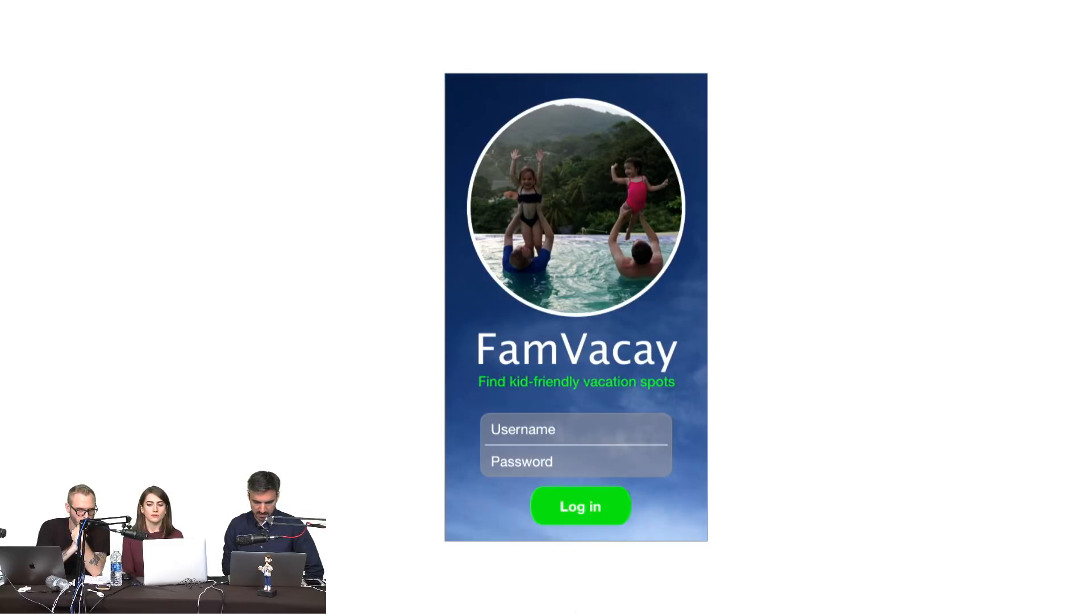
left_click(593, 507)
left_click(628, 198)
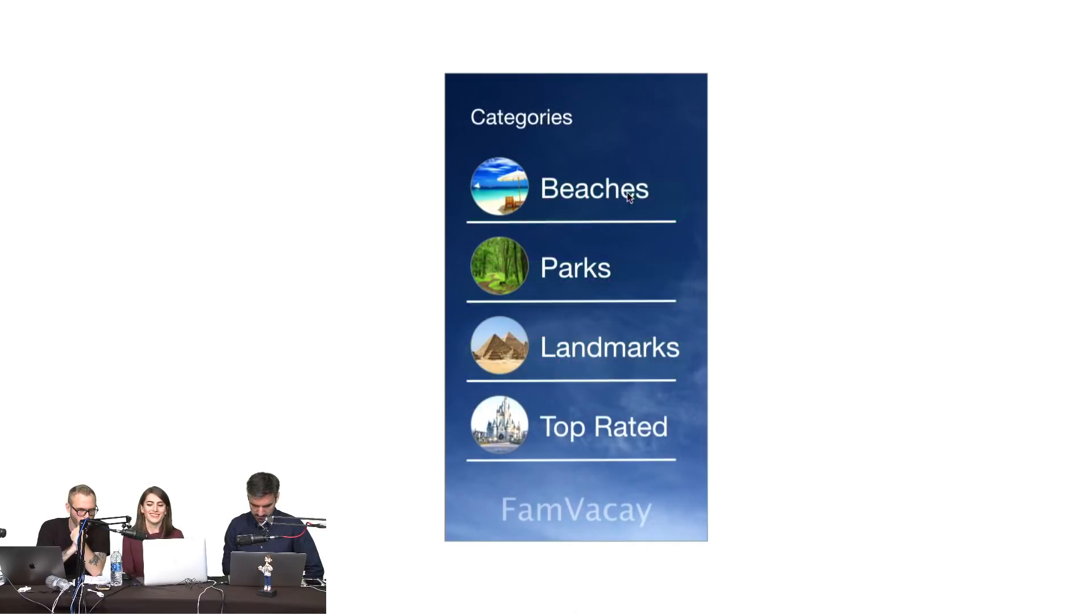
- Go to the BE Safe prototype, pass through account creation and sign-up, and start the first trip
key("Right")
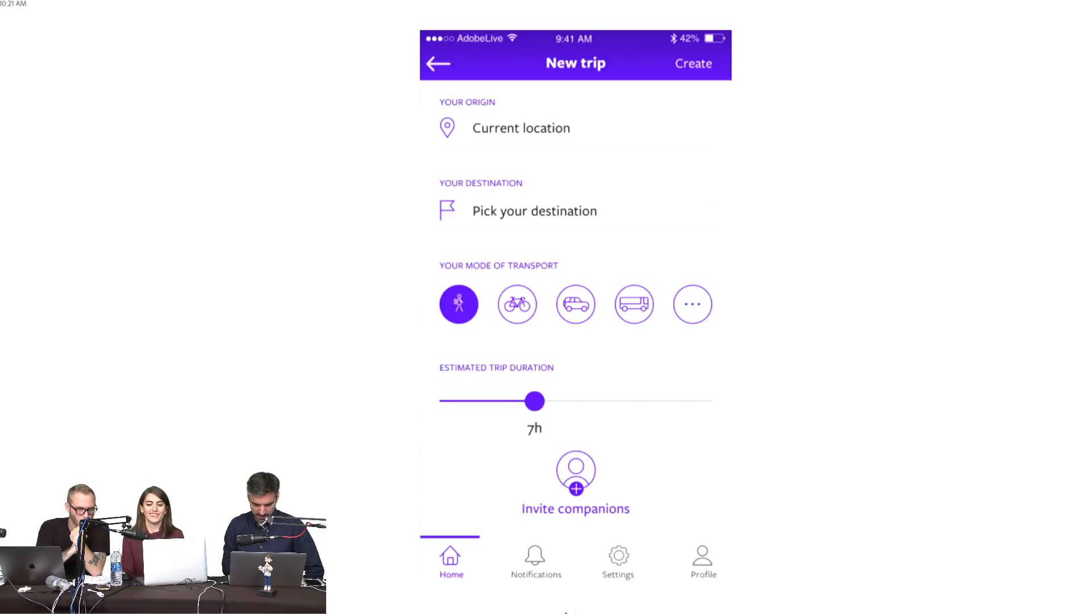
key("Right")
left_click(602, 426)
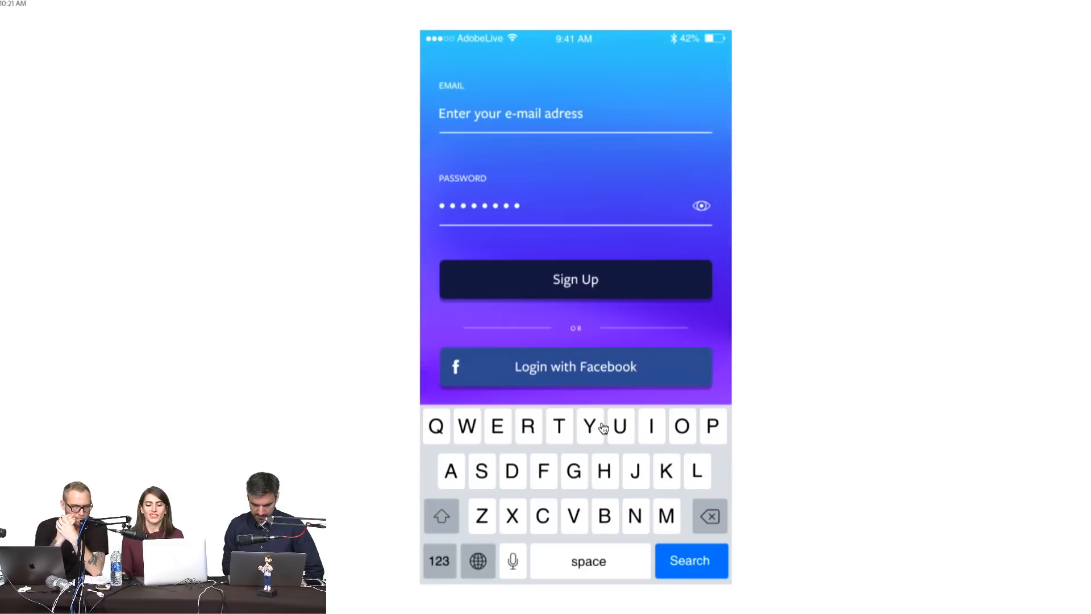
left_click(619, 331)
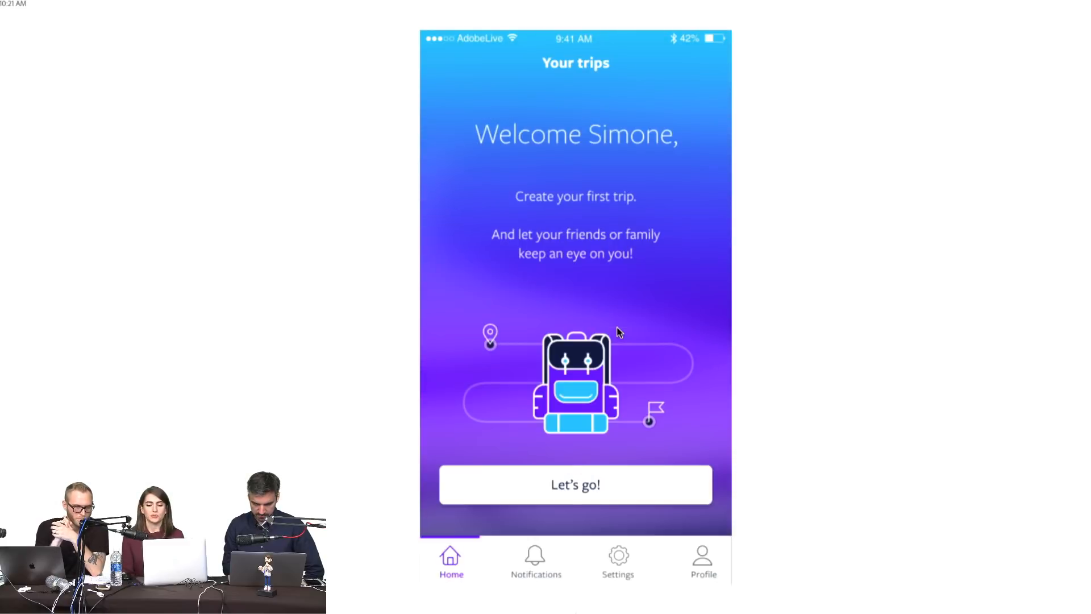
left_click(601, 503)
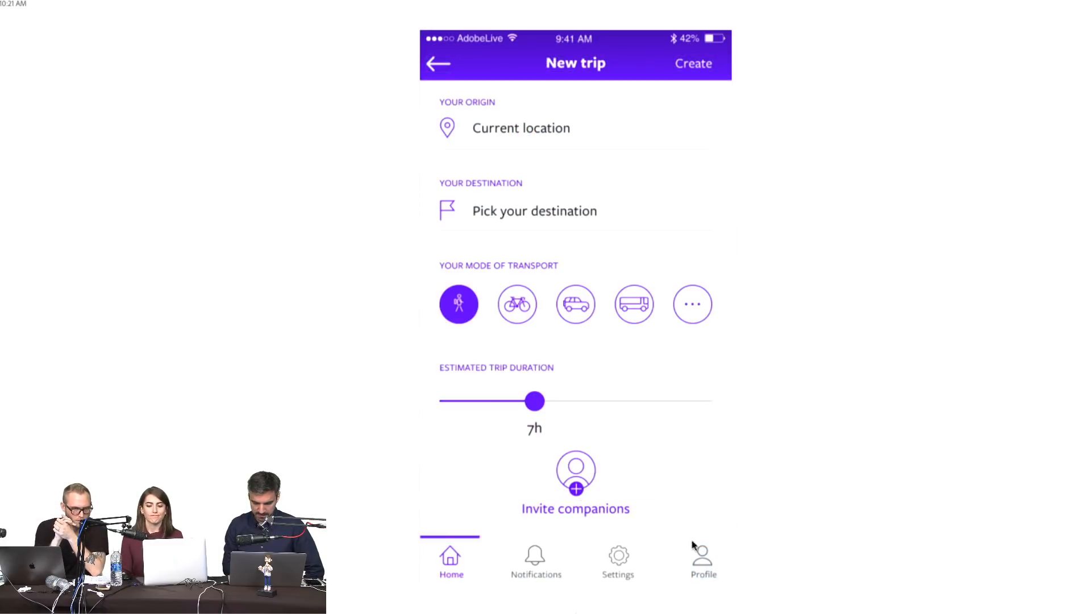
- Switch between BE Safe's Profile and New trip screens, then create the trip to view its summary
left_click(697, 558)
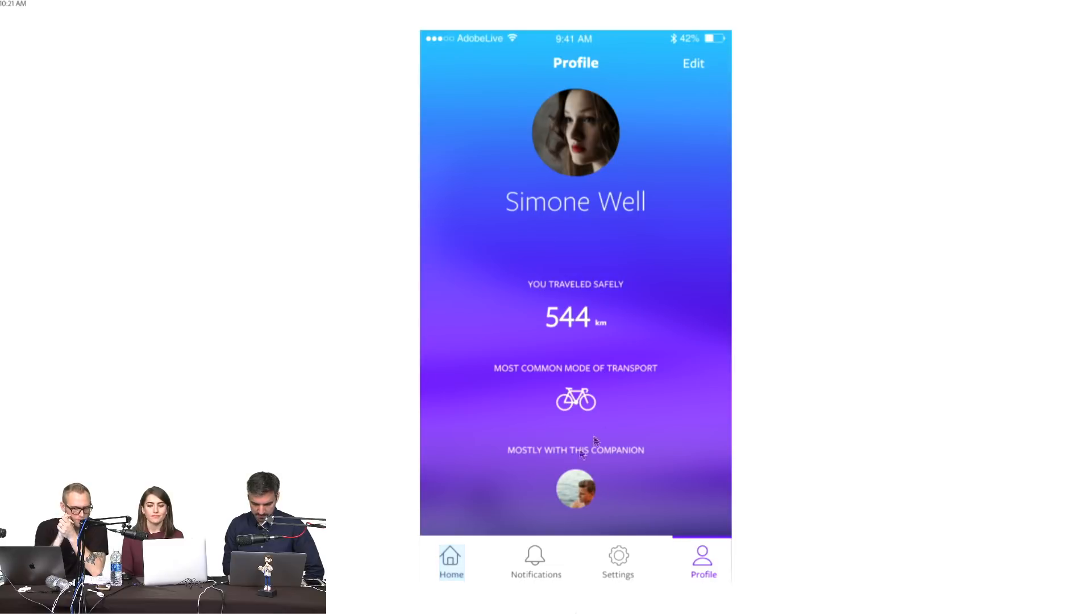
left_click(449, 566)
left_click(544, 320)
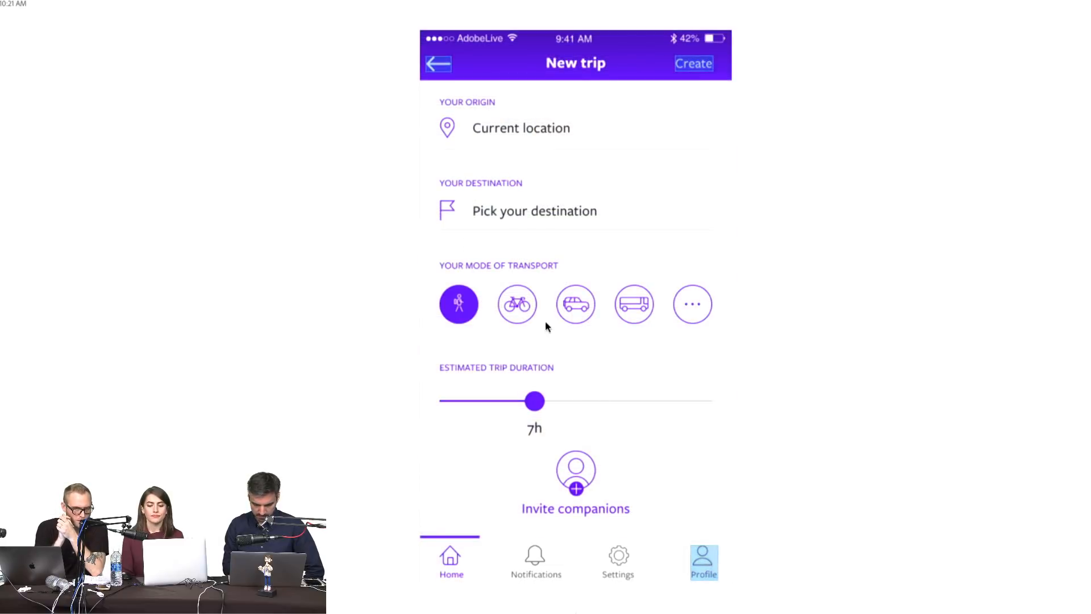
left_click(621, 568)
left_click(700, 560)
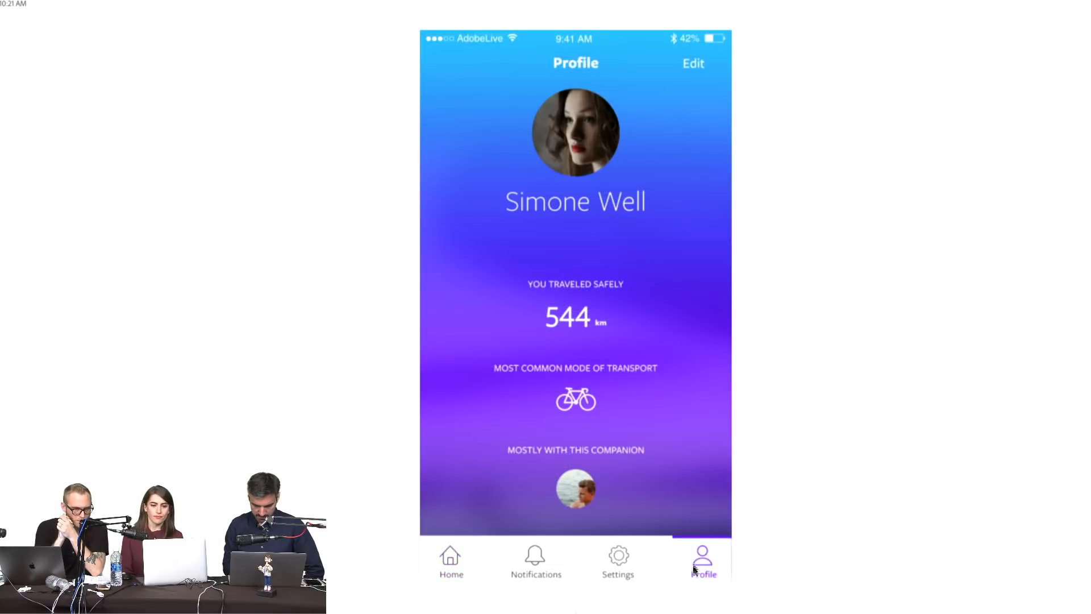
left_click(677, 488)
left_click(441, 554)
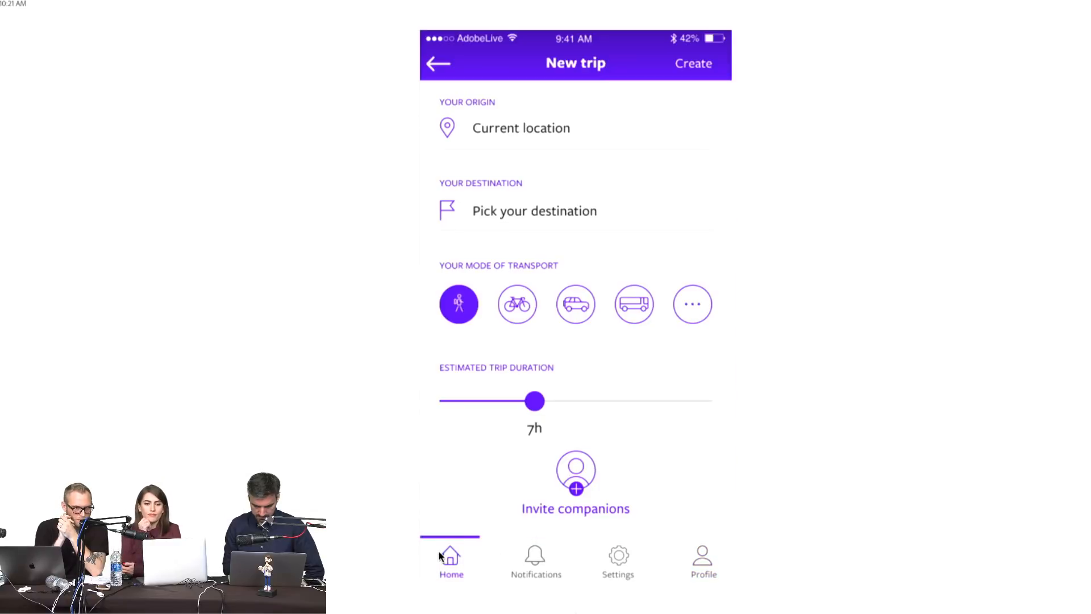
left_click(678, 63)
left_click(551, 433)
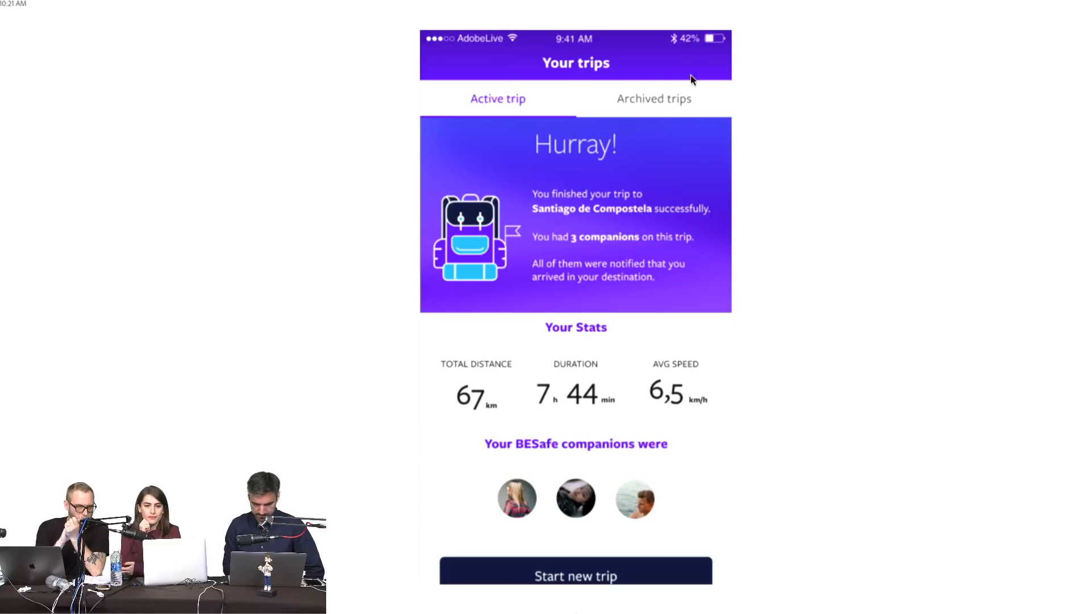
- Go to the beach-or-mountain prototype and toggle repeatedly between its beach and mountain screens
key("Right")
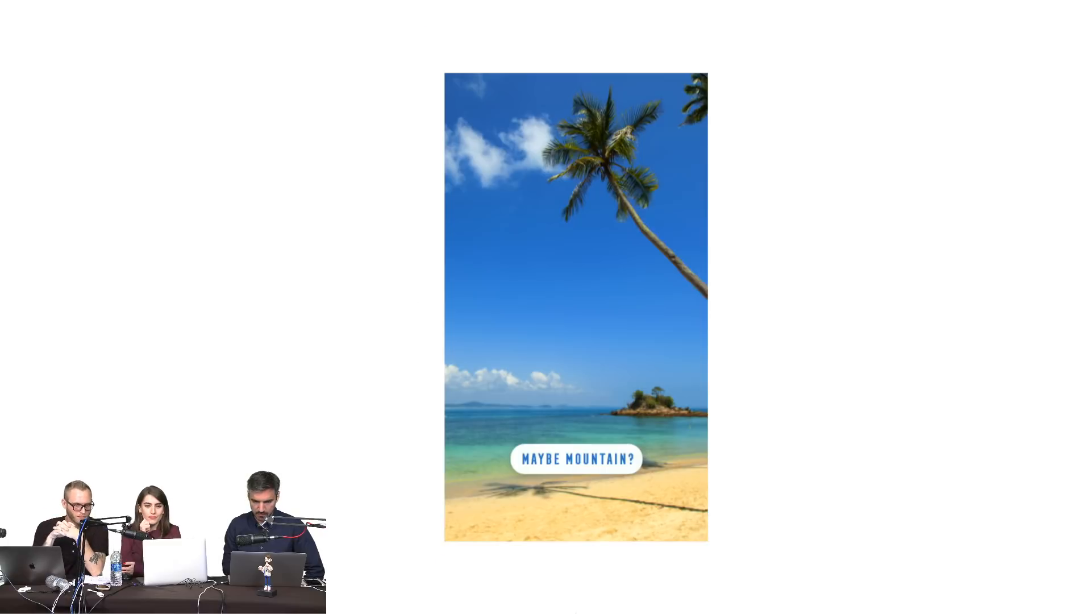
left_click(584, 460)
left_click(585, 459)
left_click(584, 460)
left_click(585, 459)
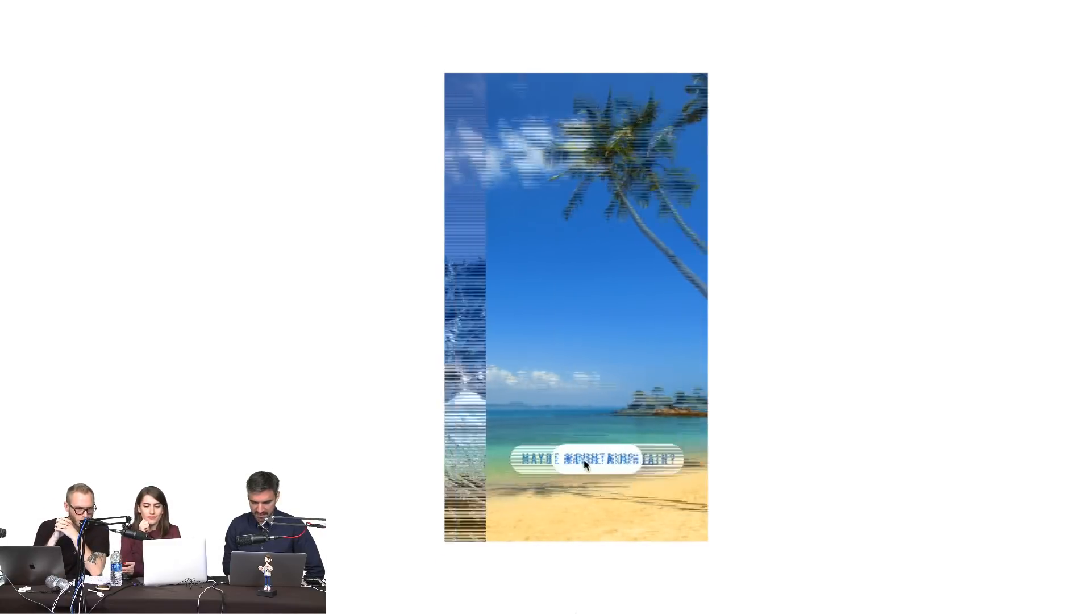
left_click(585, 460)
- Go to the travel blog prototype, read its San Fransisco guide through to the end, and create the travel guide
key("Right")
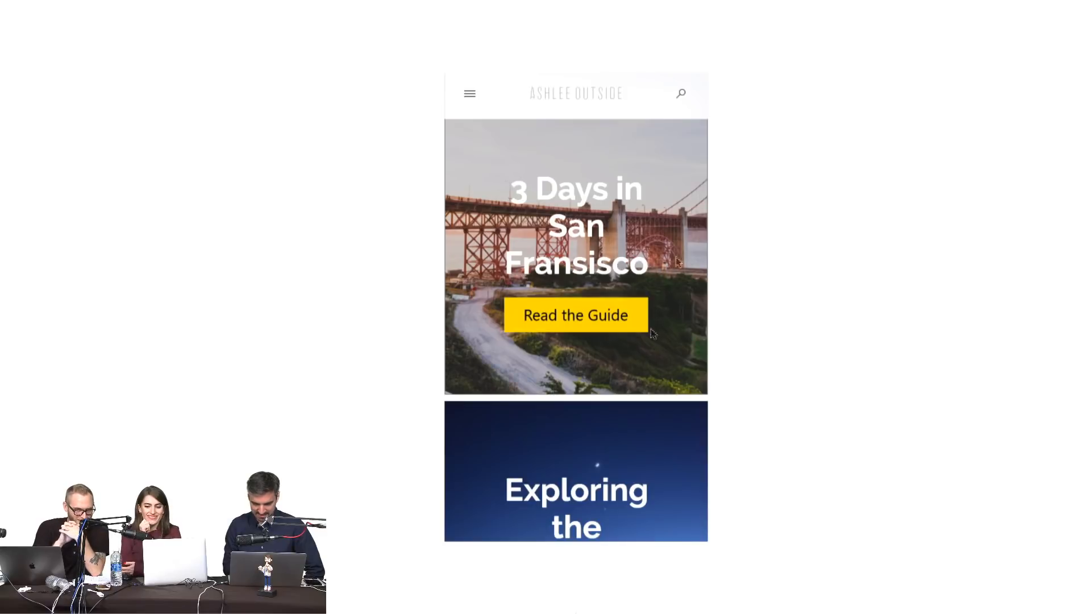
left_click(617, 311)
scroll(566, 431, "down", 5)
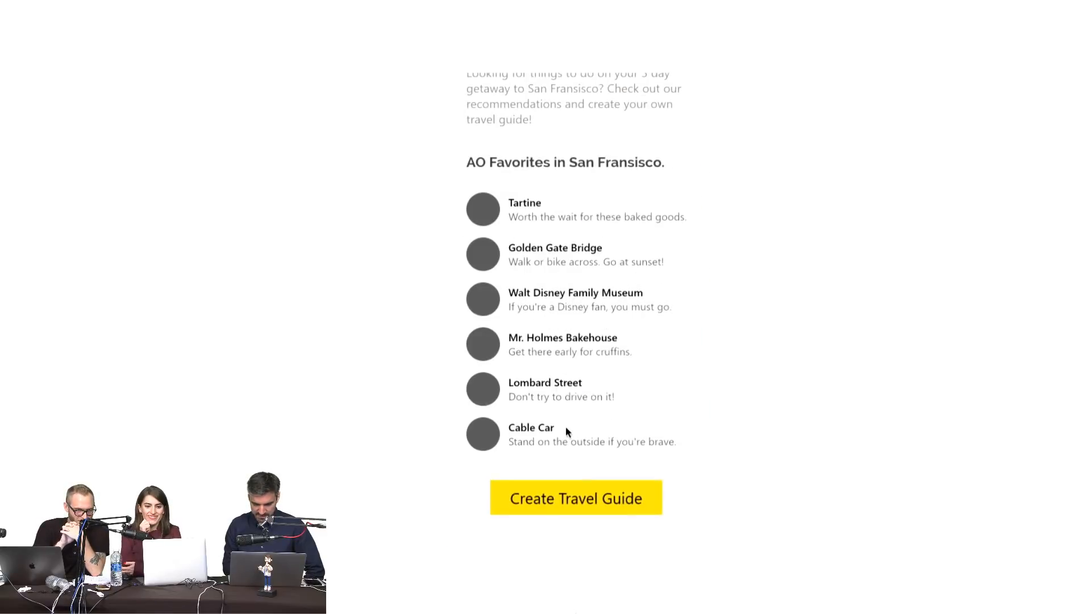
left_click(580, 499)
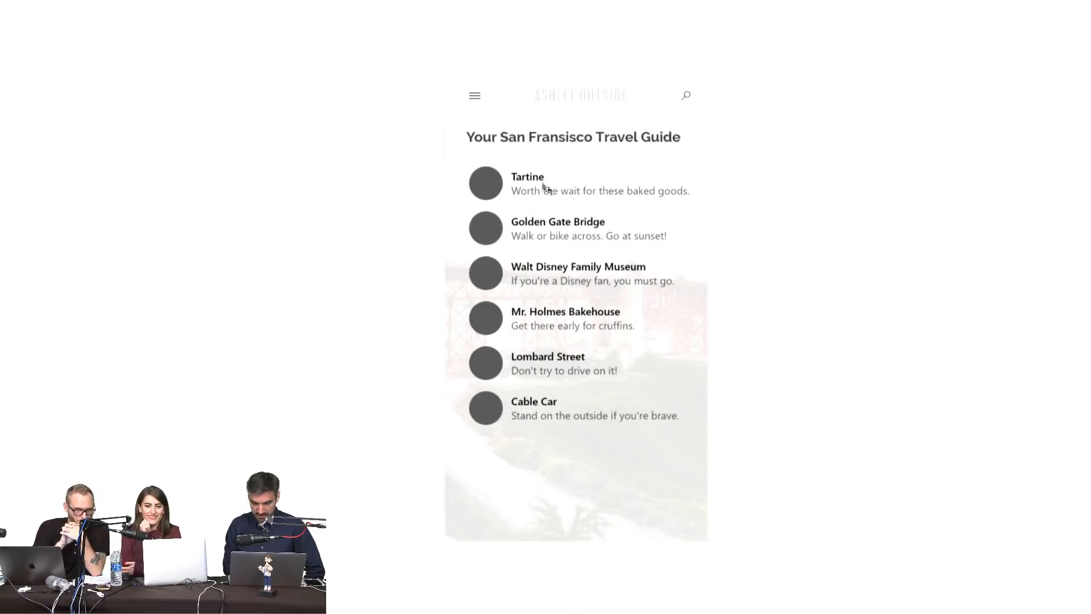
- Go to the "Where should I go?" prototype, request a destination suggestion, and view the details for Norway
key("Right")
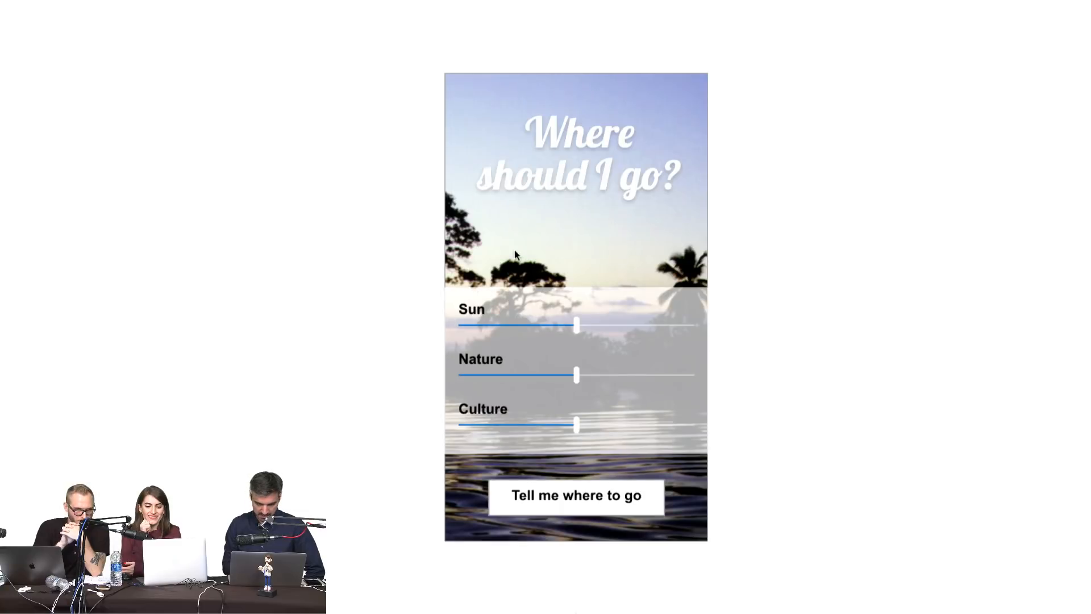
left_click(575, 499)
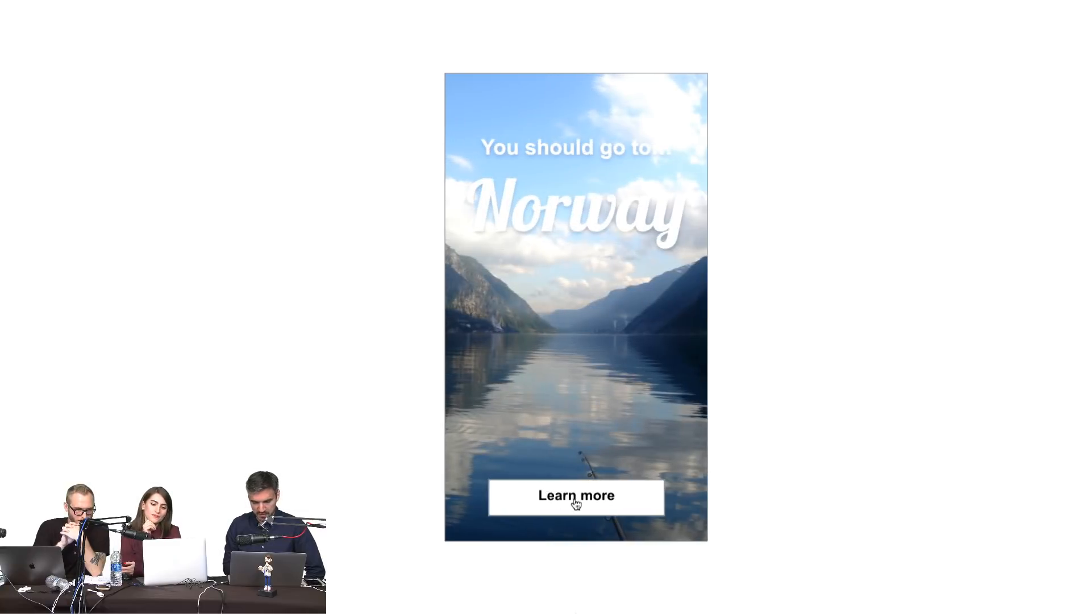
left_click(575, 499)
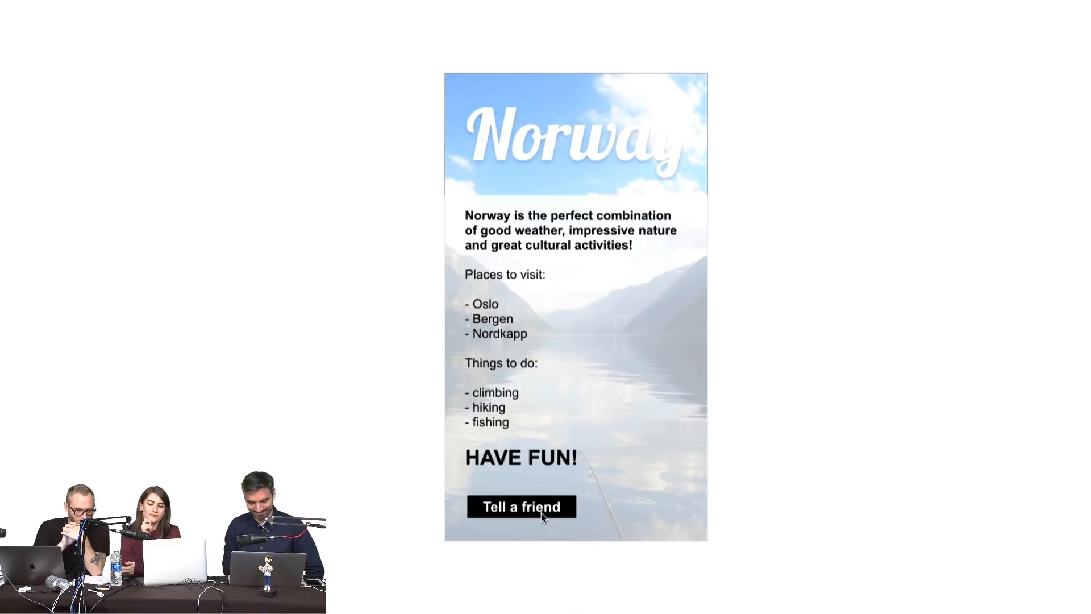
- Go to the Tripo prototype, sign in, view the New York destination page, and return from it
key("Right")
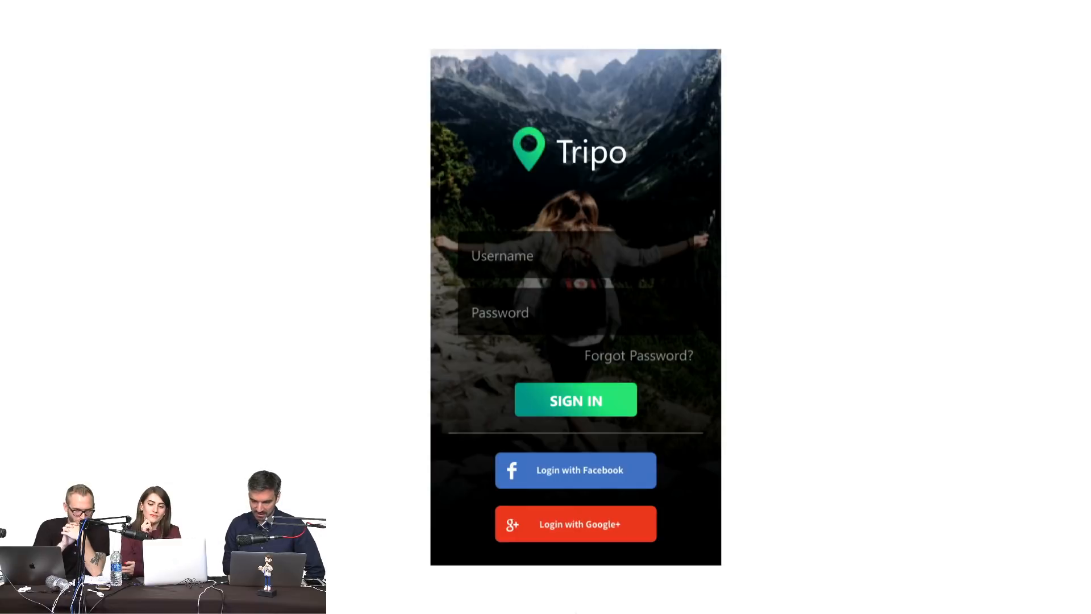
left_click(604, 398)
left_click(604, 317)
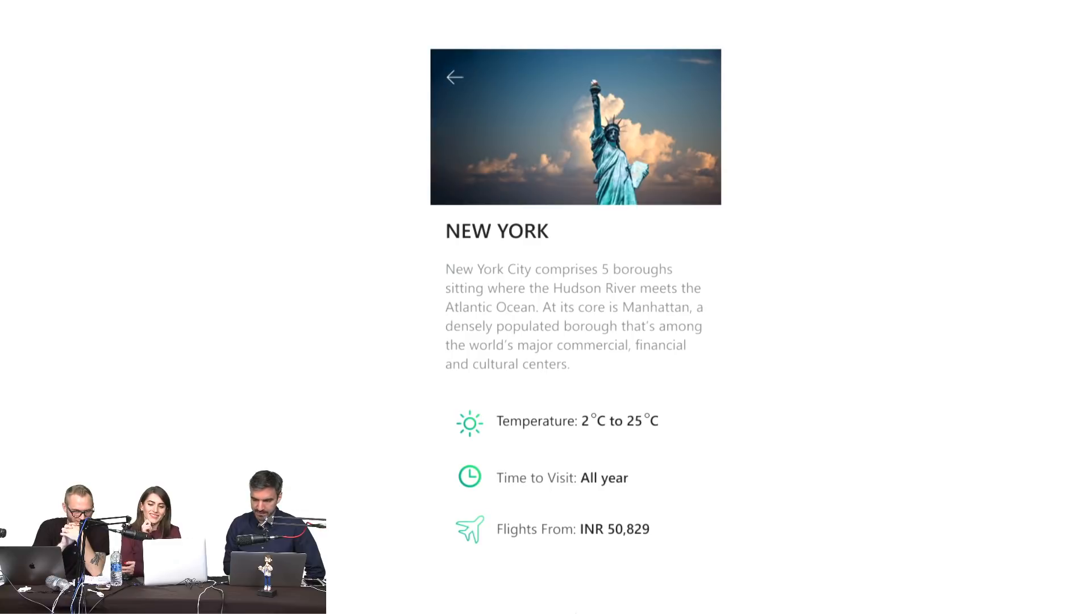
left_click(456, 80)
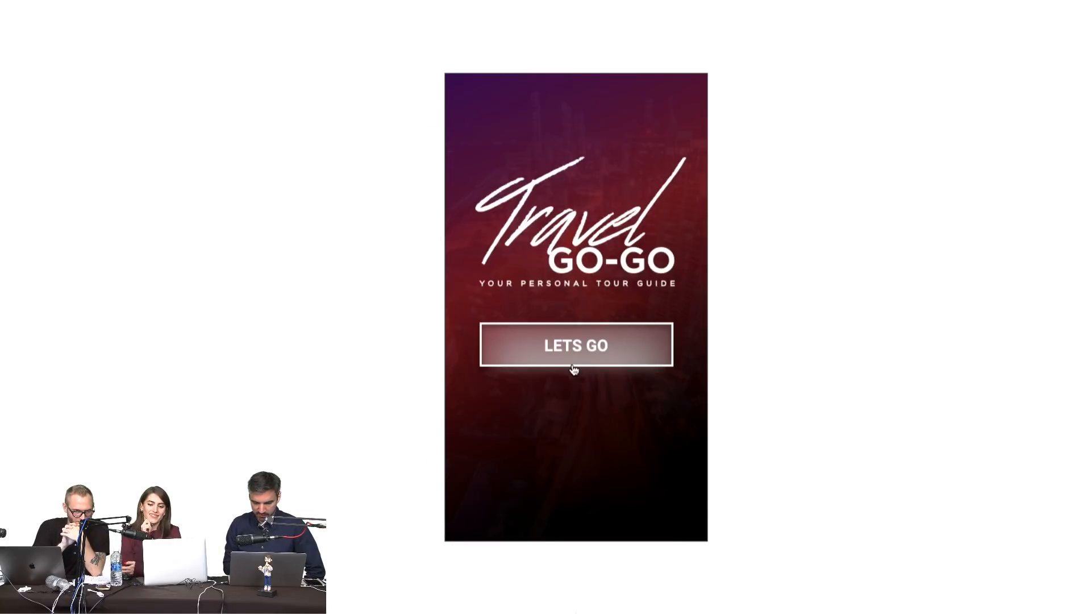
- Enter the Travel Go-Go prototype, view the Dallas page, and return to look through the city list
left_click(573, 368)
left_click(571, 363)
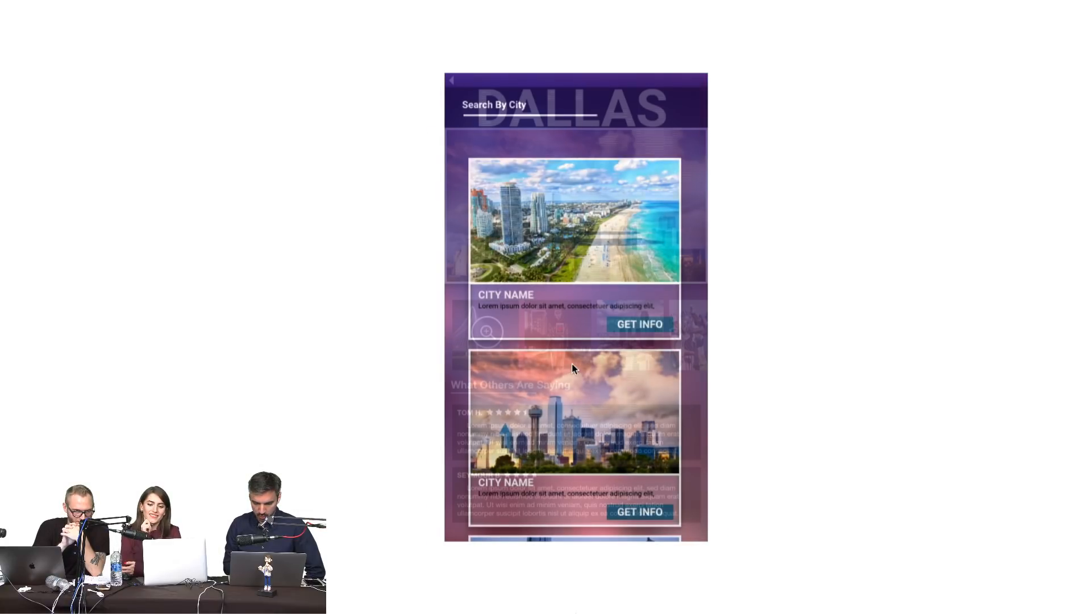
left_click(569, 370)
left_click(517, 222)
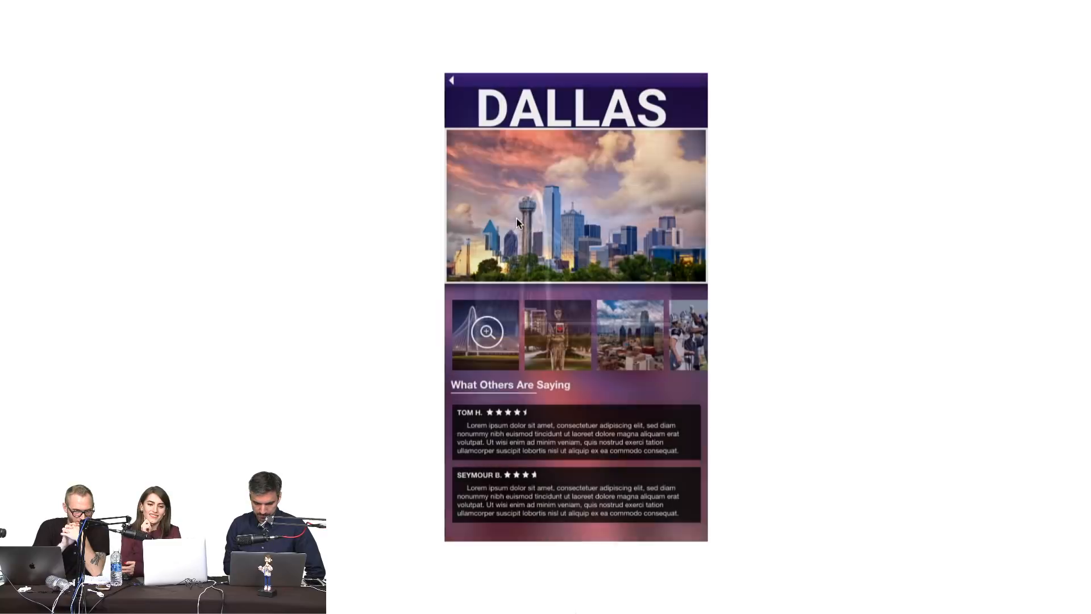
left_click(452, 83)
scroll(524, 299, "down", 7)
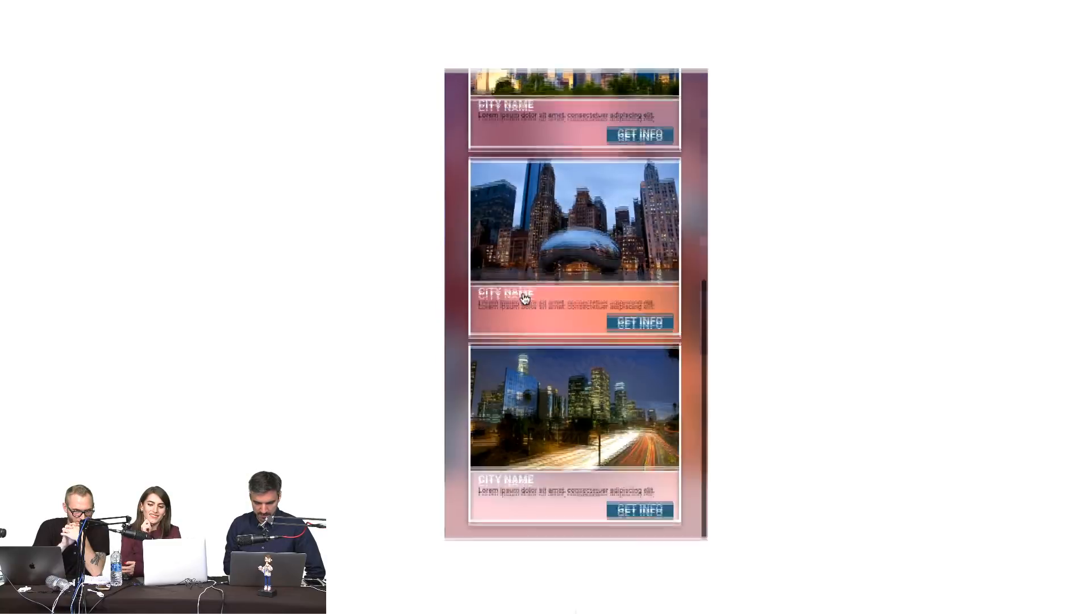
scroll(524, 300, "up", 7)
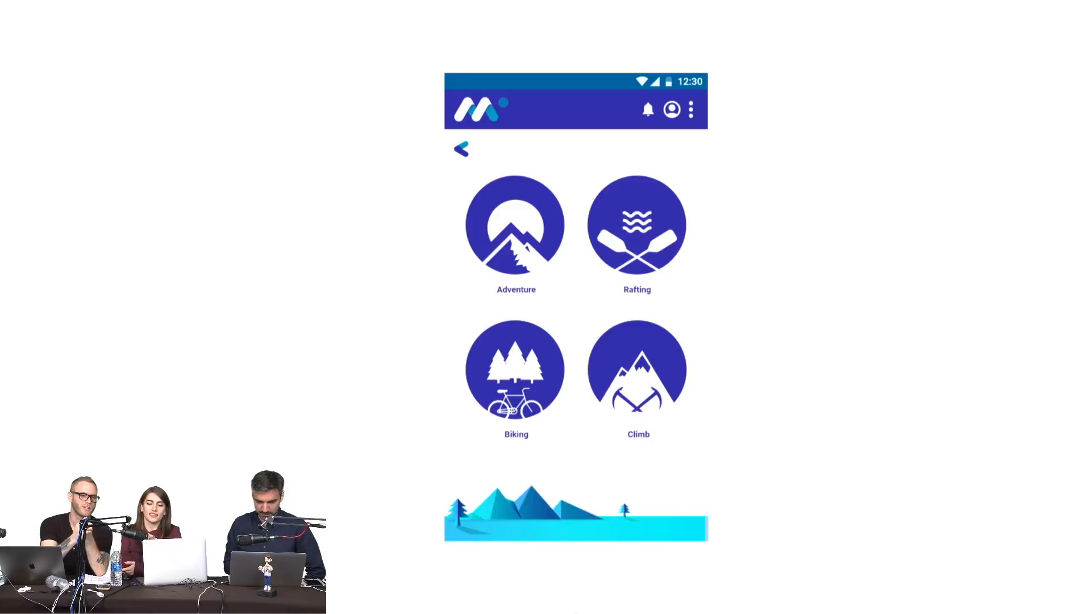
- Try the logo on move's activity categories screen and go back from that screen
left_click(490, 98)
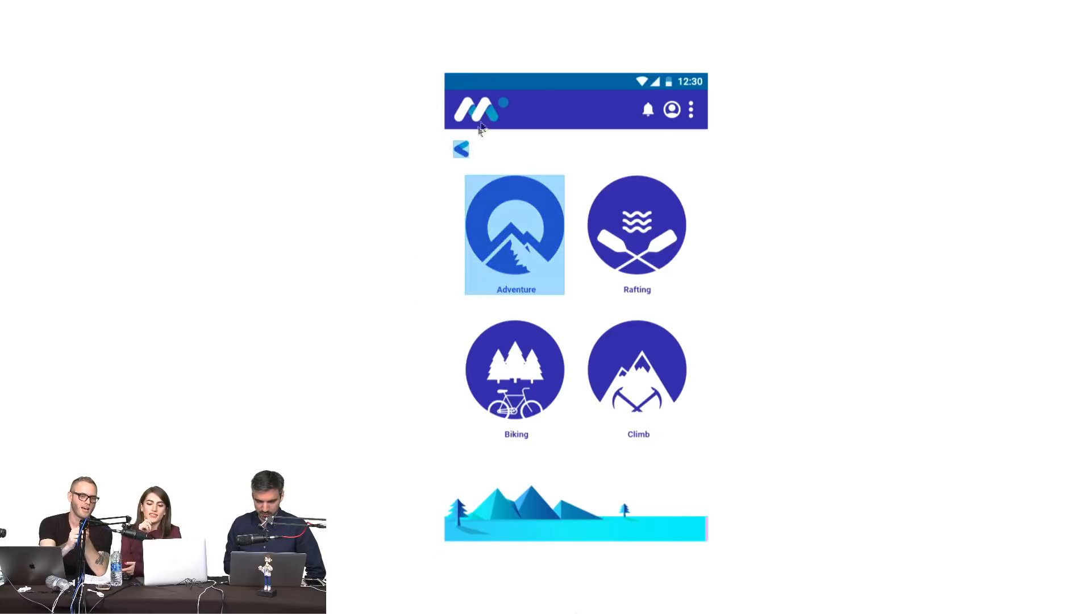
left_click(458, 153)
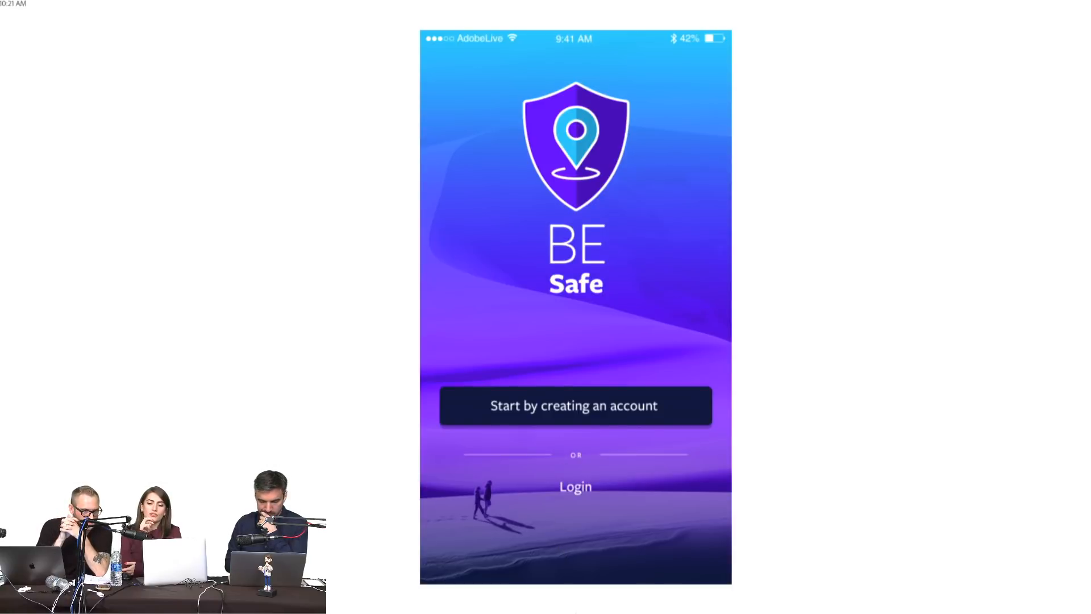
left_click(609, 408)
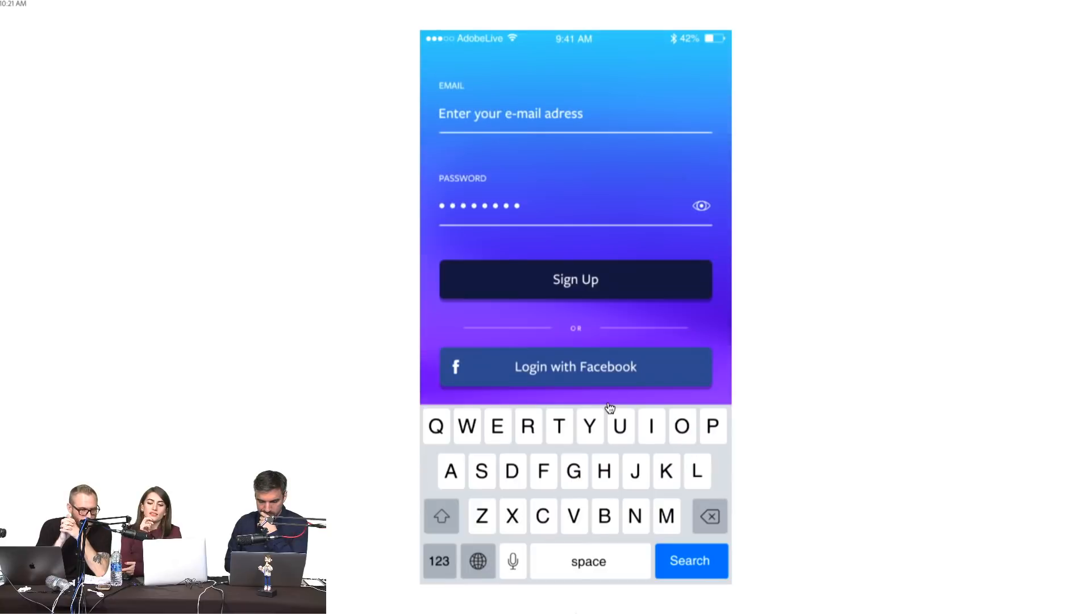
left_click(609, 406)
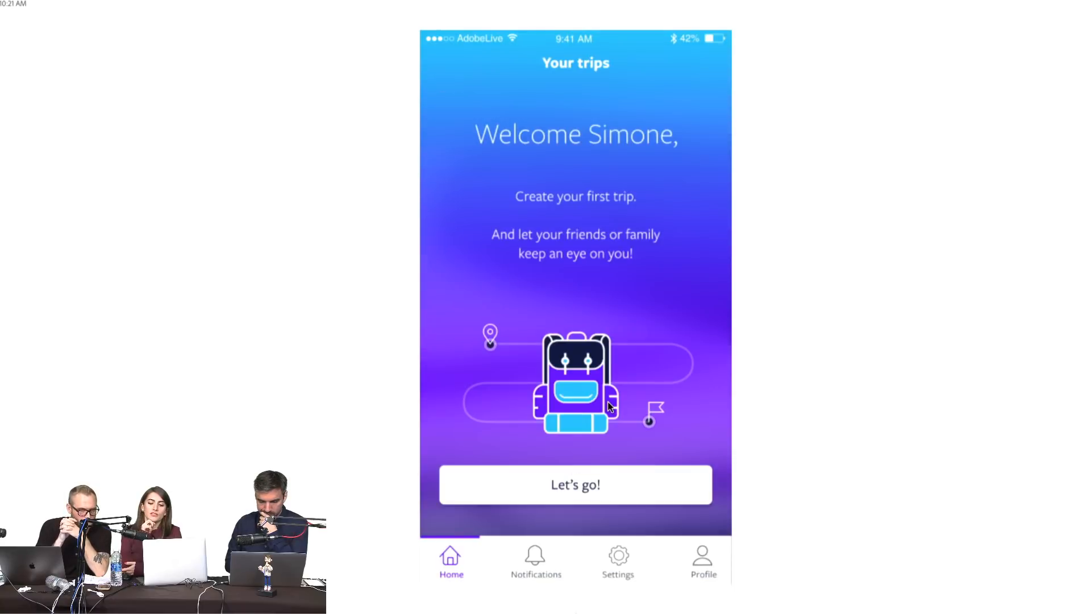
left_click(530, 557)
left_click(619, 484)
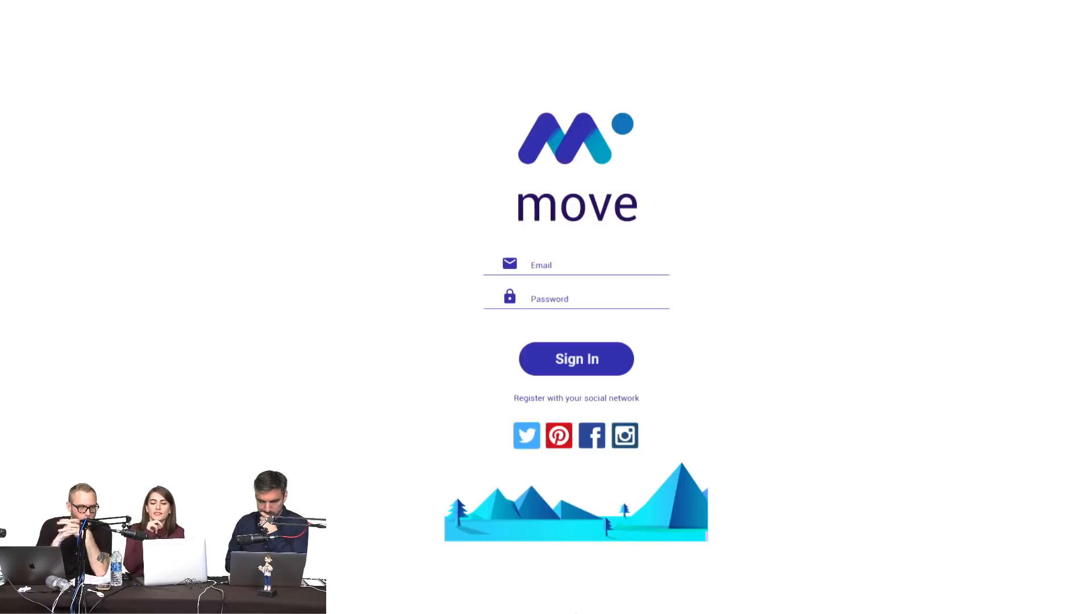
- Register in the move prototype with a social network, choose the Rocky Mountains destination, see its activities, and view the Adventure category
left_click(540, 406)
left_click(592, 432)
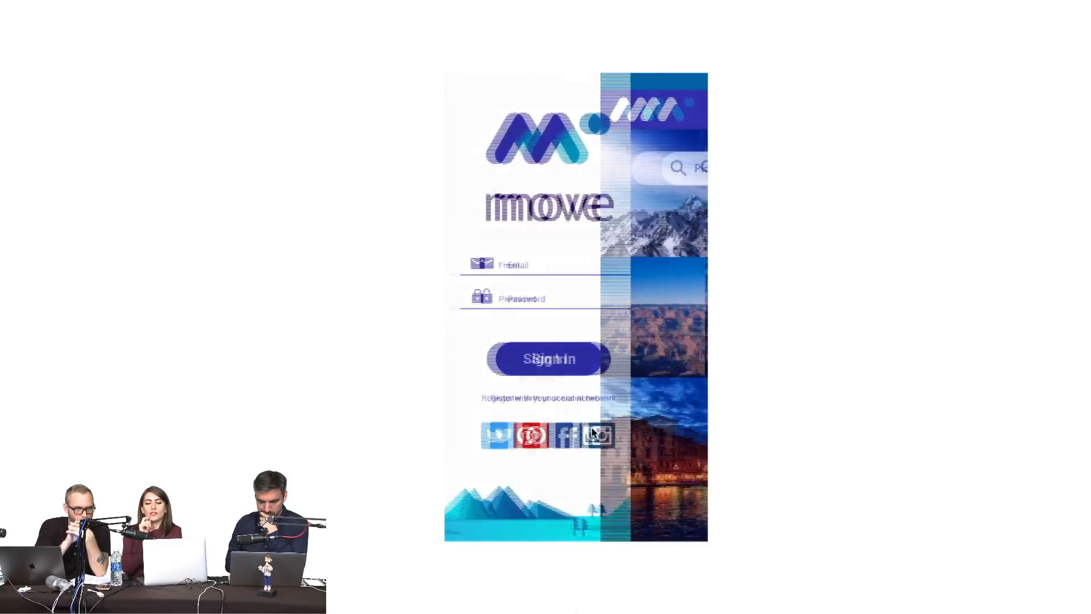
left_click(592, 428)
left_click(628, 147)
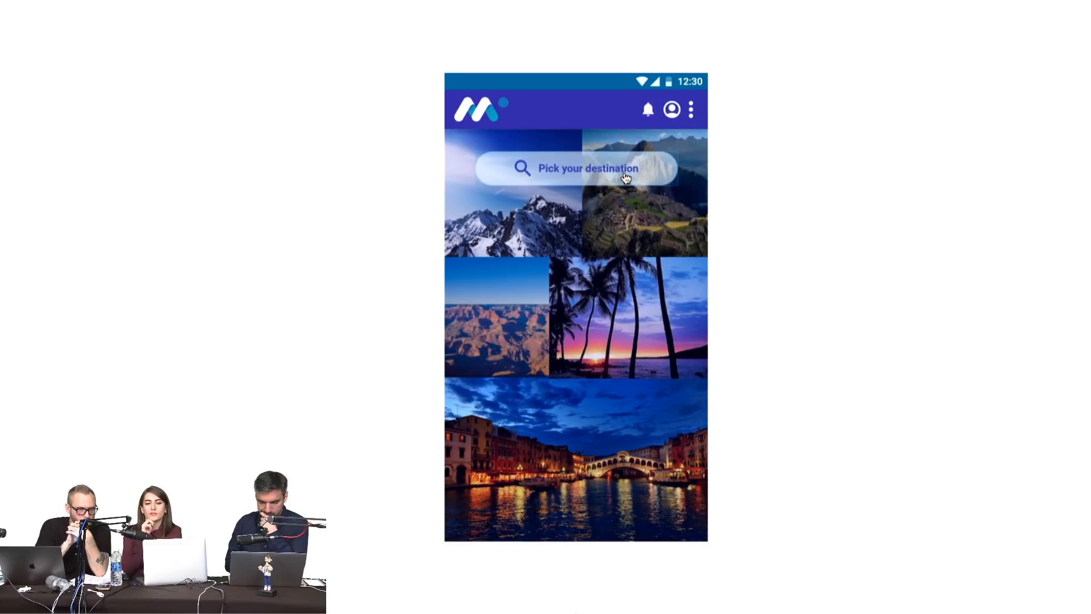
left_click(626, 171)
left_click(622, 500)
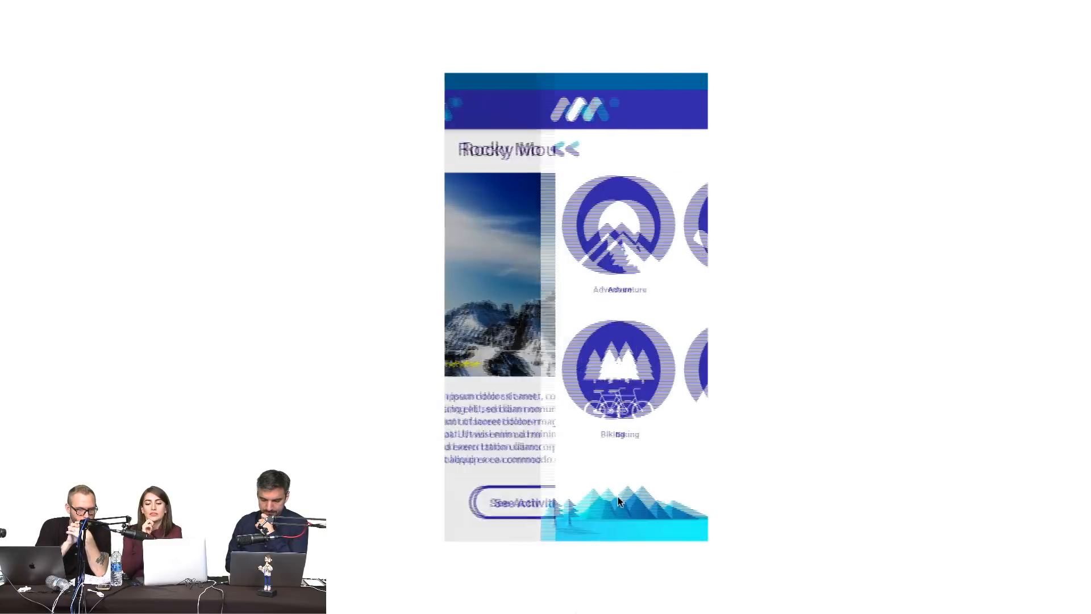
left_click(620, 501)
left_click(482, 235)
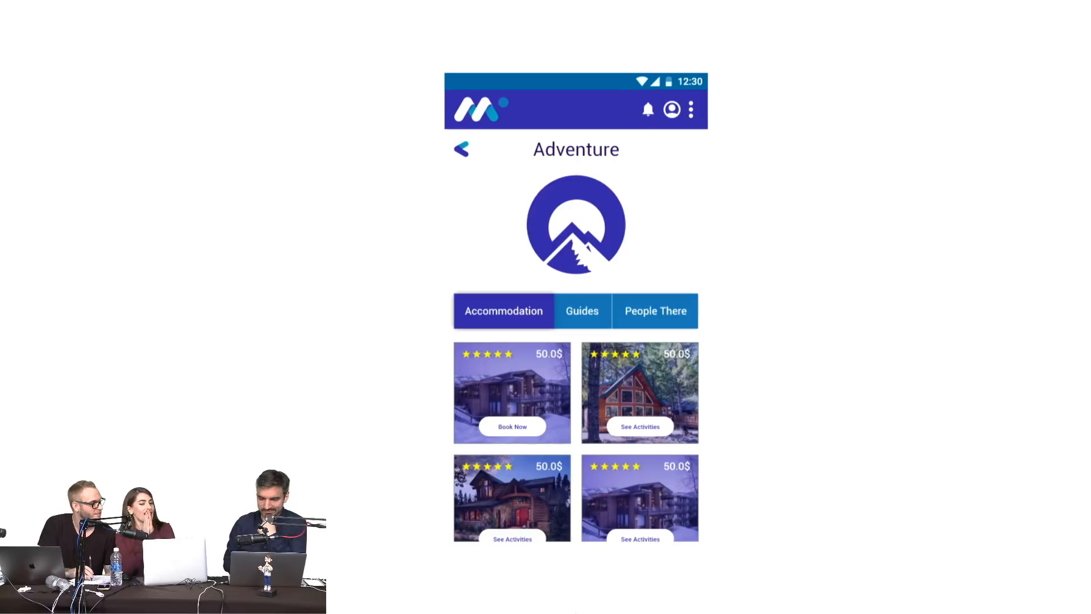
- Switch to the BE Safe prototype, go back from New trip to the welcome screen, and return to move's Adventure screen
key("Right")
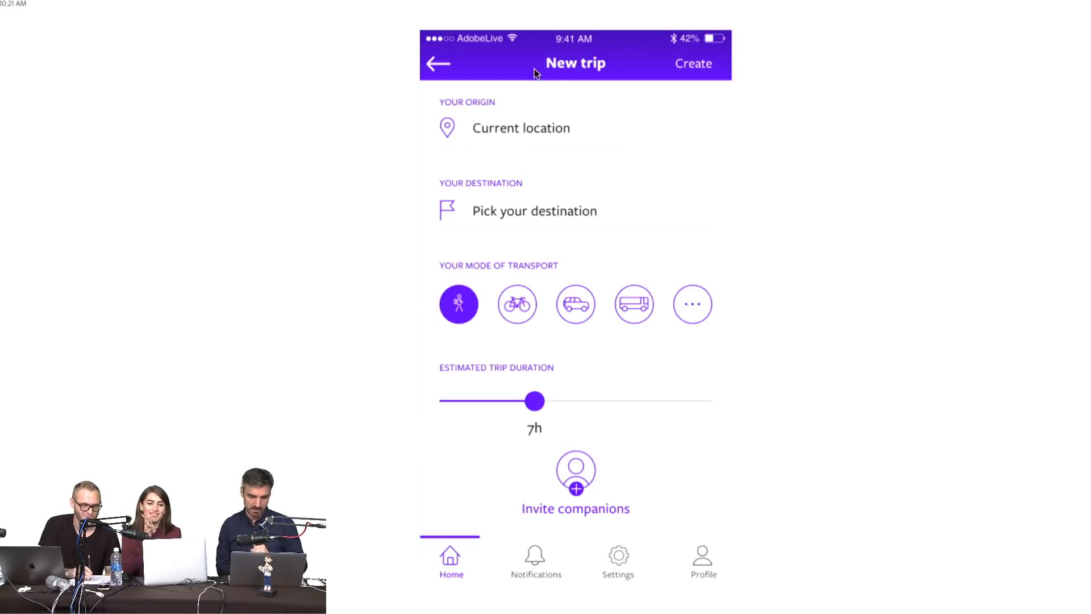
left_click(446, 68)
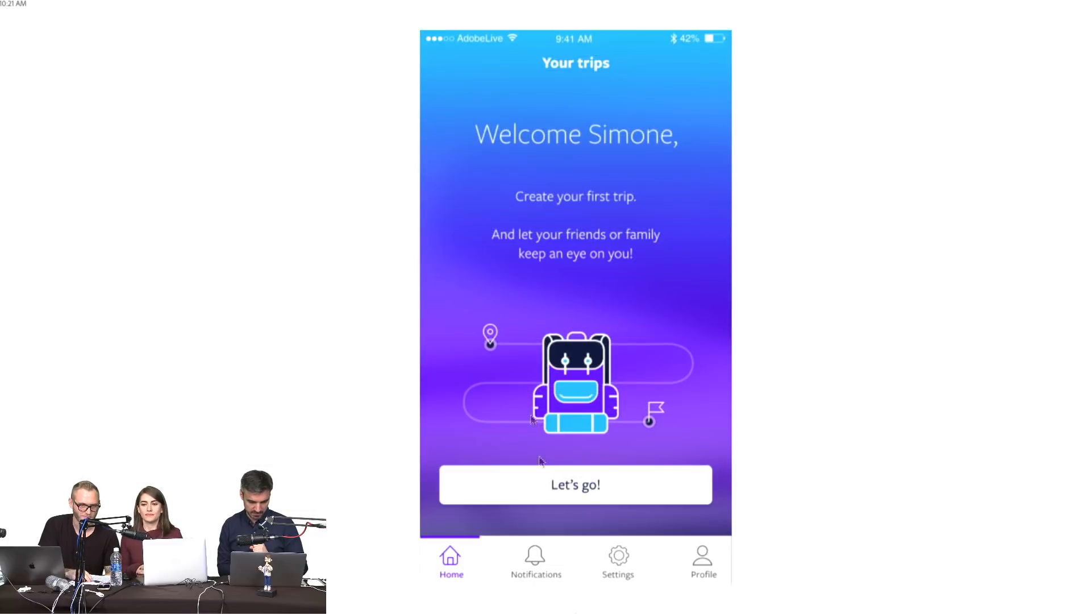
key("Left")
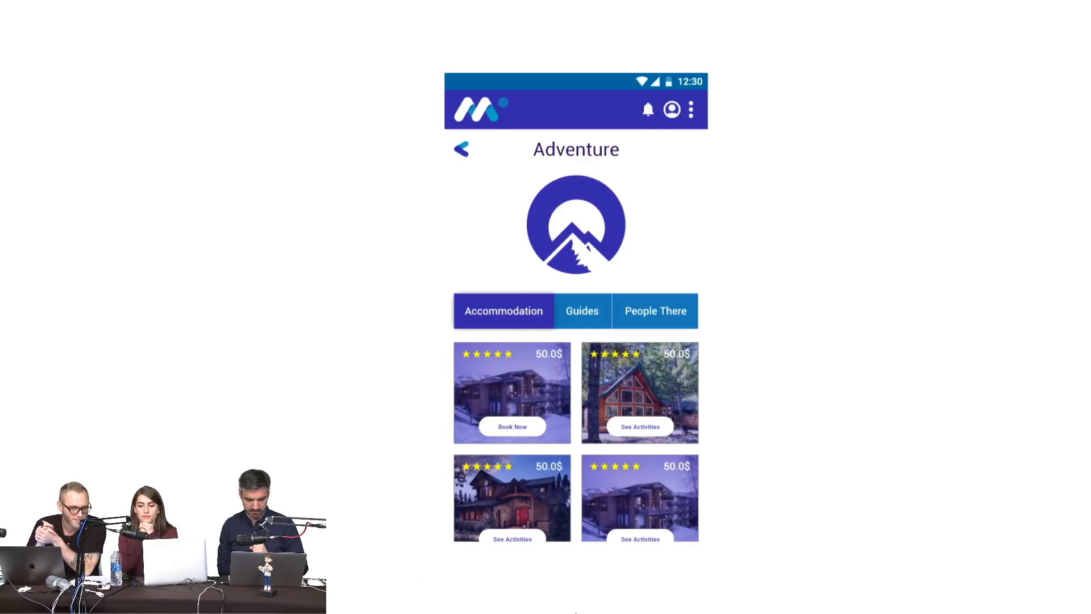
- Switch back to the talent-finding wireframe in XD and shift its document window slightly up and to the left
key("Left")
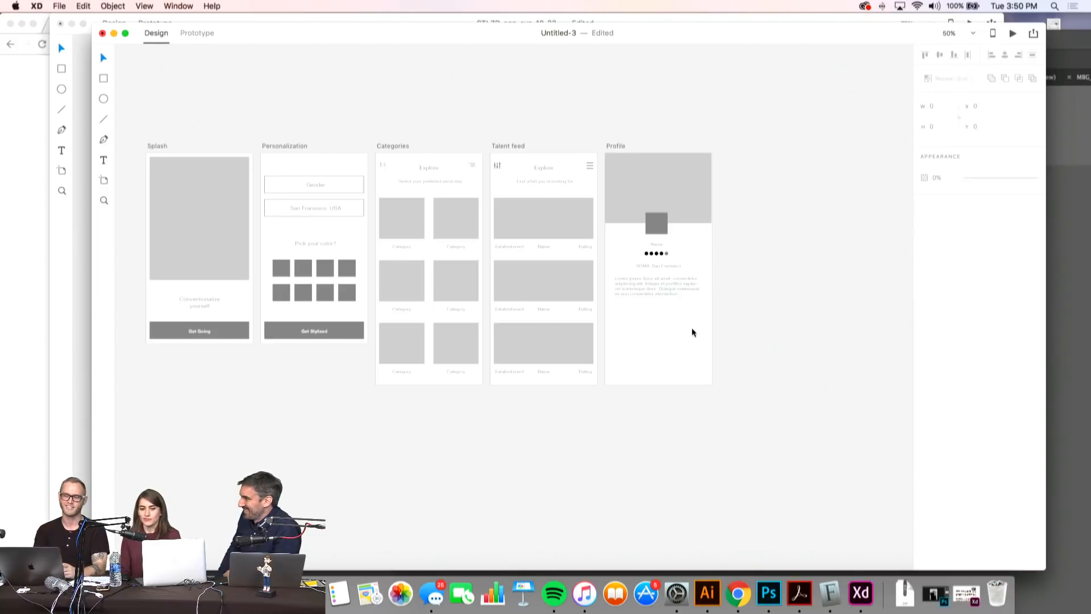
left_click_drag(440, 39, 406, 32)
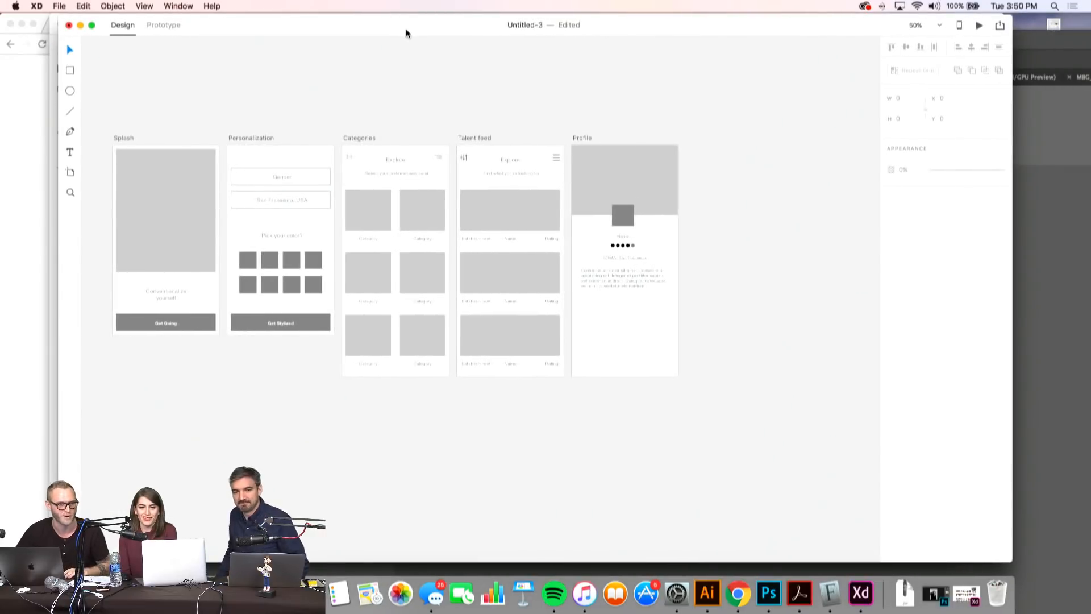